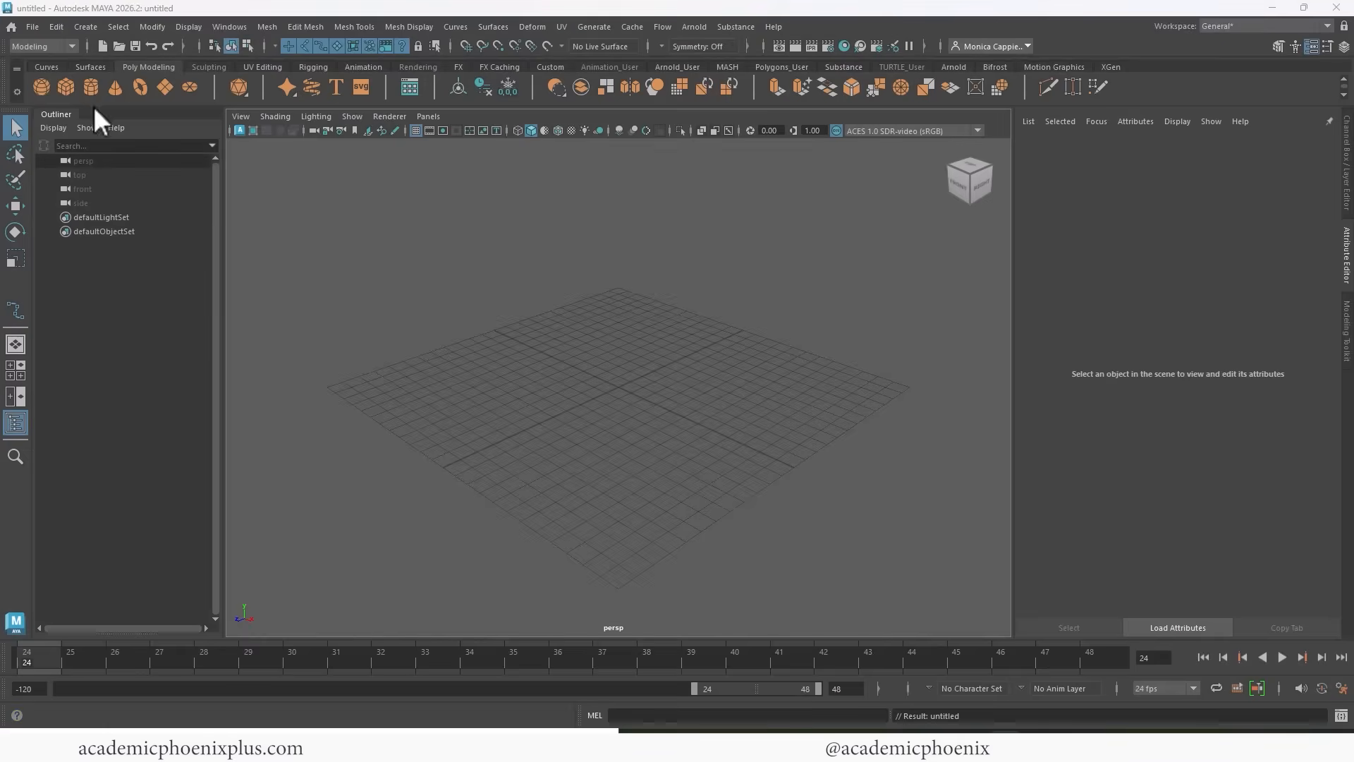
Review the project name and folder locations of Papel_Picado_Mexico in the Project Window, and close it without accepting.
left_click(32, 26)
left_click(128, 432)
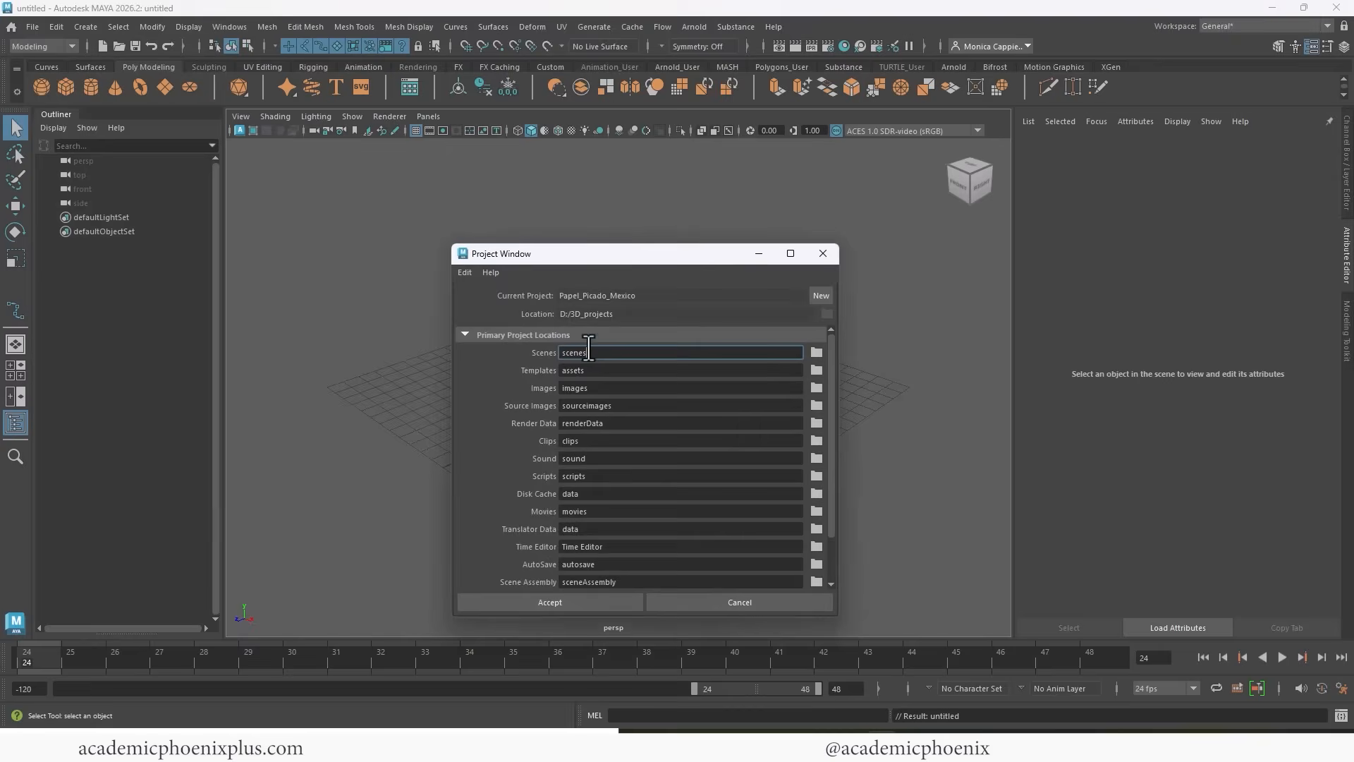
left_click(817, 294)
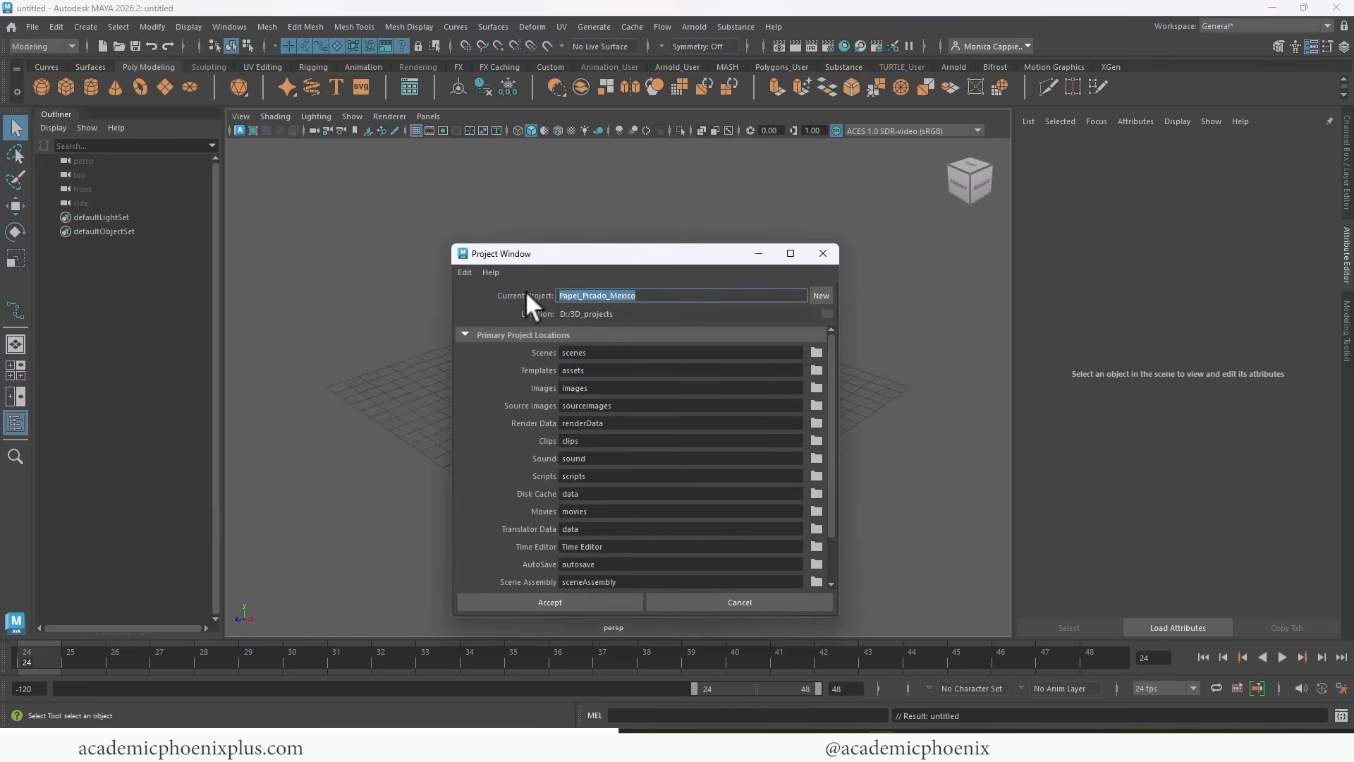
key("Tab")
left_click(822, 254)
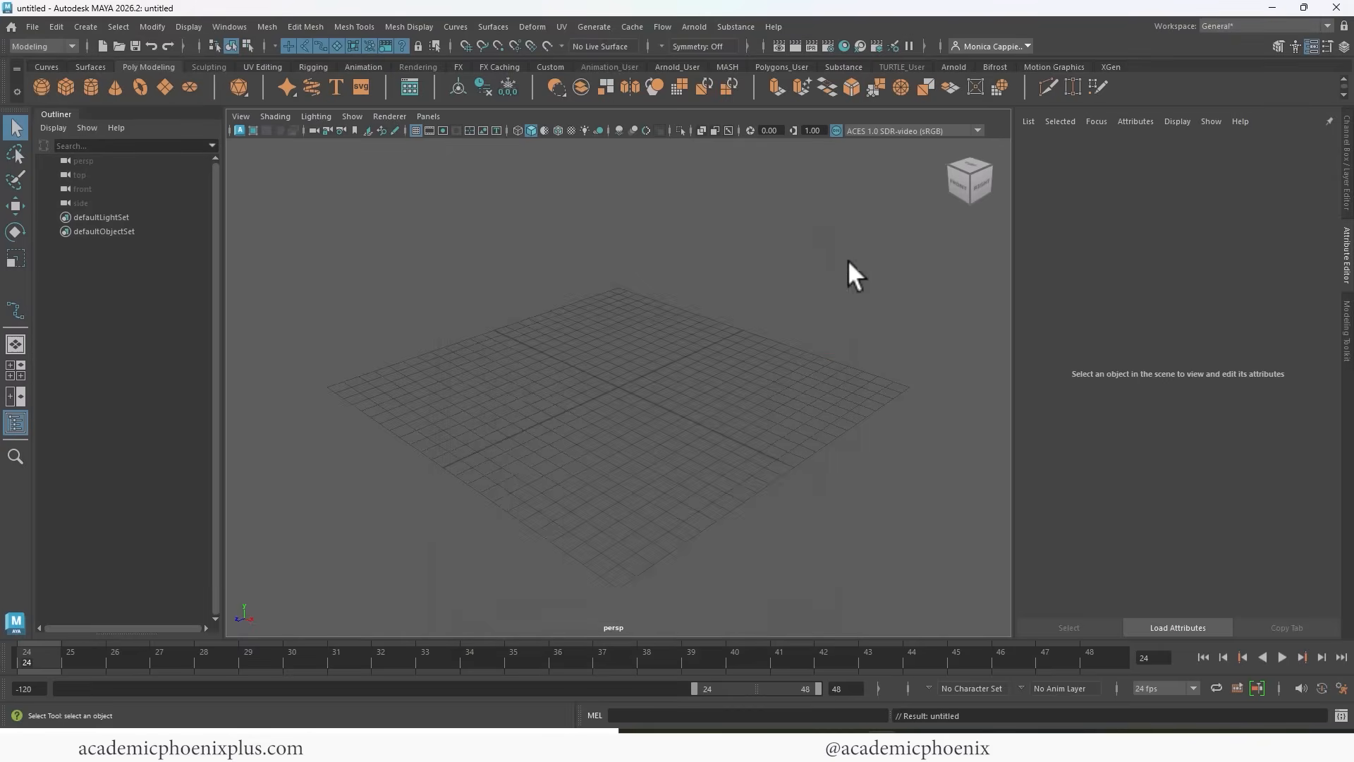
Look through the Papel_Picado_CLR, Papel_Picado_ALPHA and crumpled paper images in the project's sourceimages folder in File Explorer.
left_click_drag(423, 740, 581, 156)
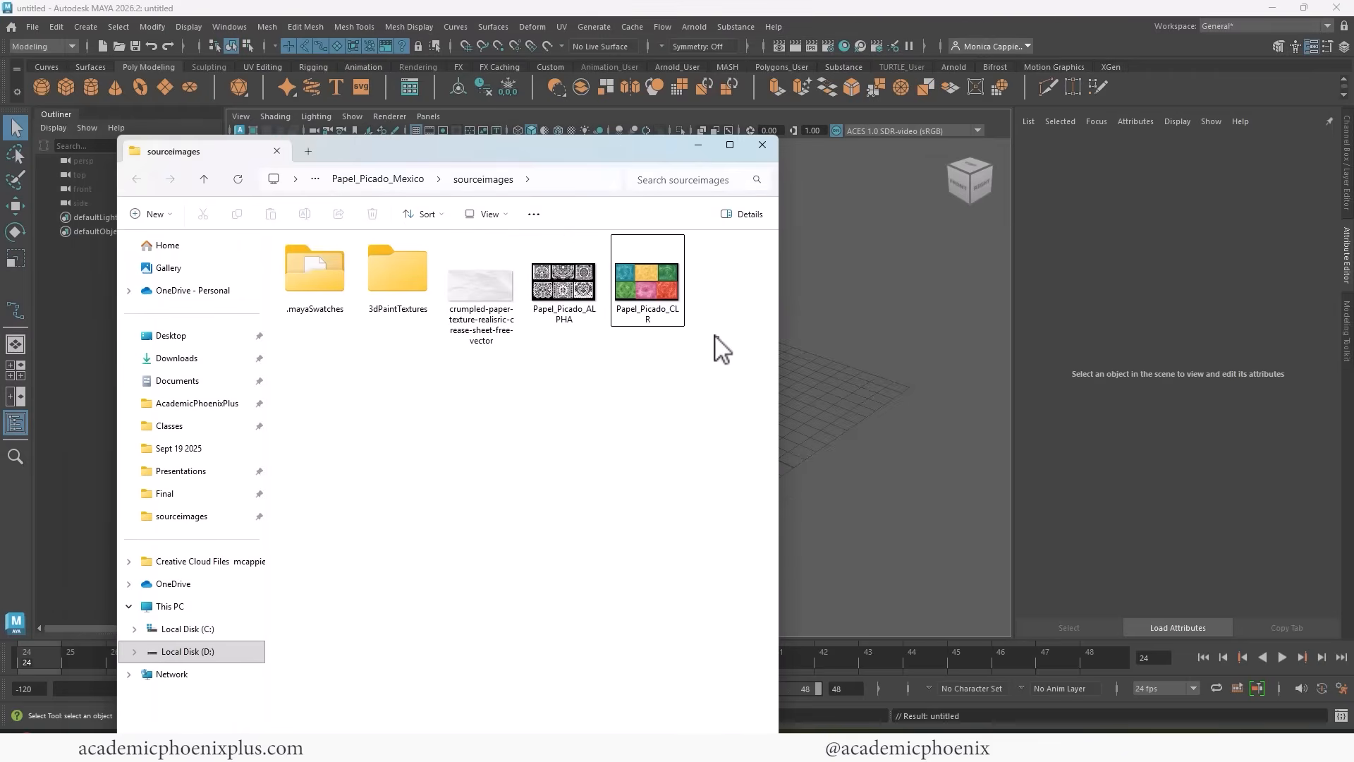
left_click_drag(717, 336, 584, 292)
double_click(658, 321)
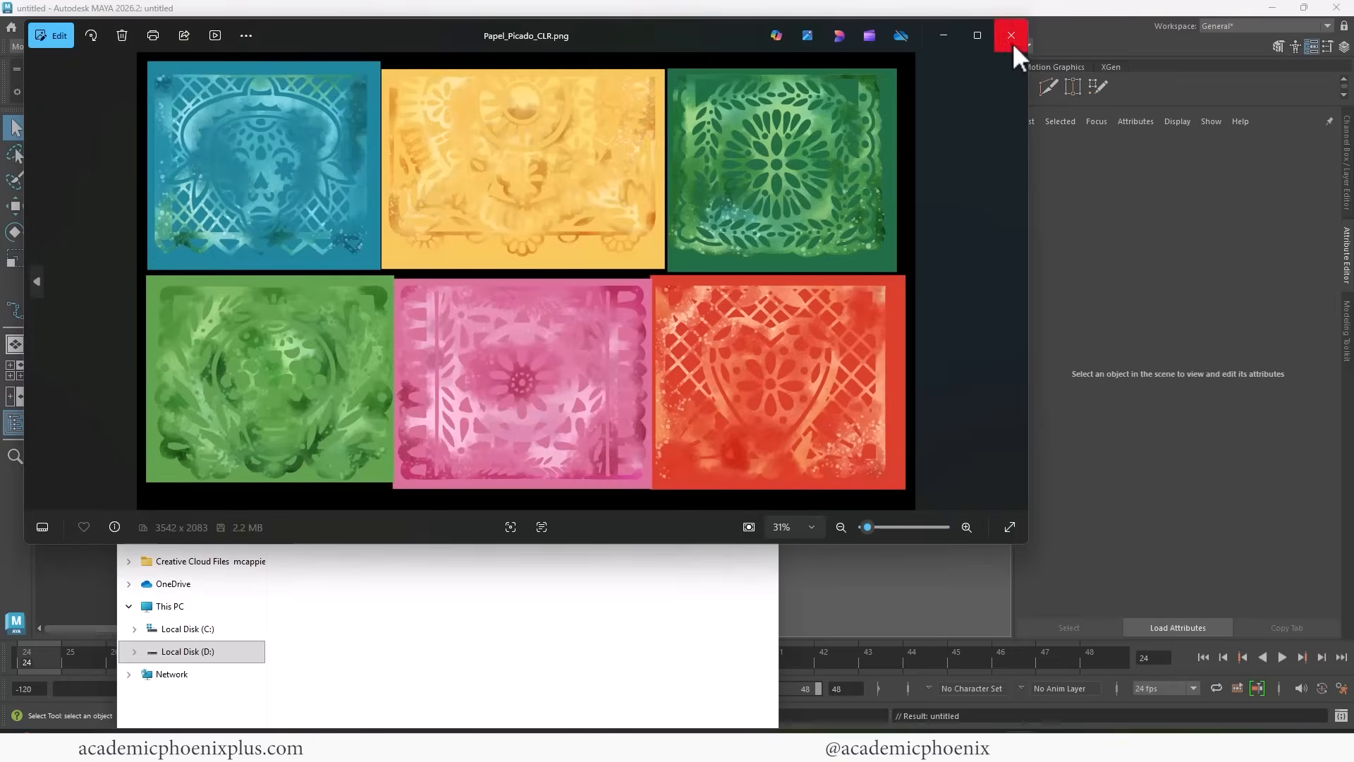
left_click(1011, 36)
double_click(568, 320)
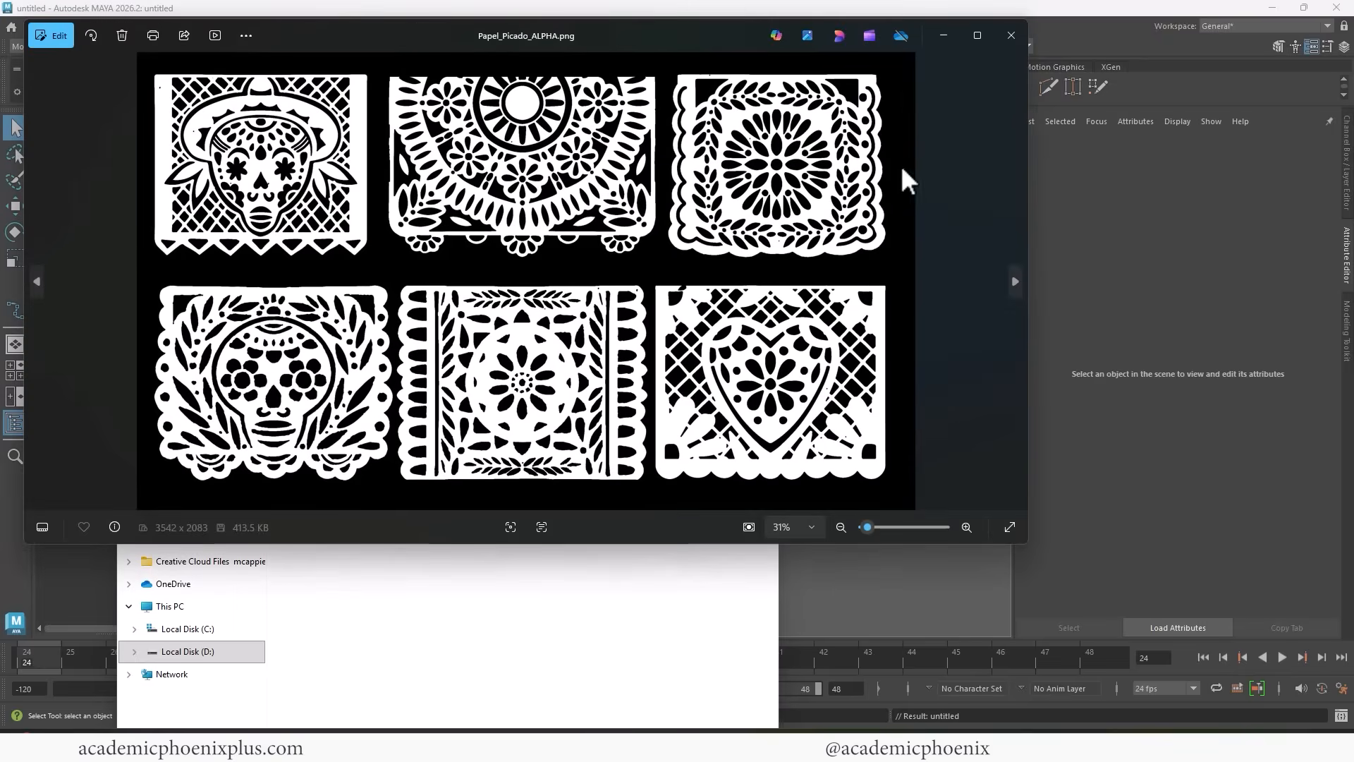
left_click(1011, 35)
left_click(494, 297)
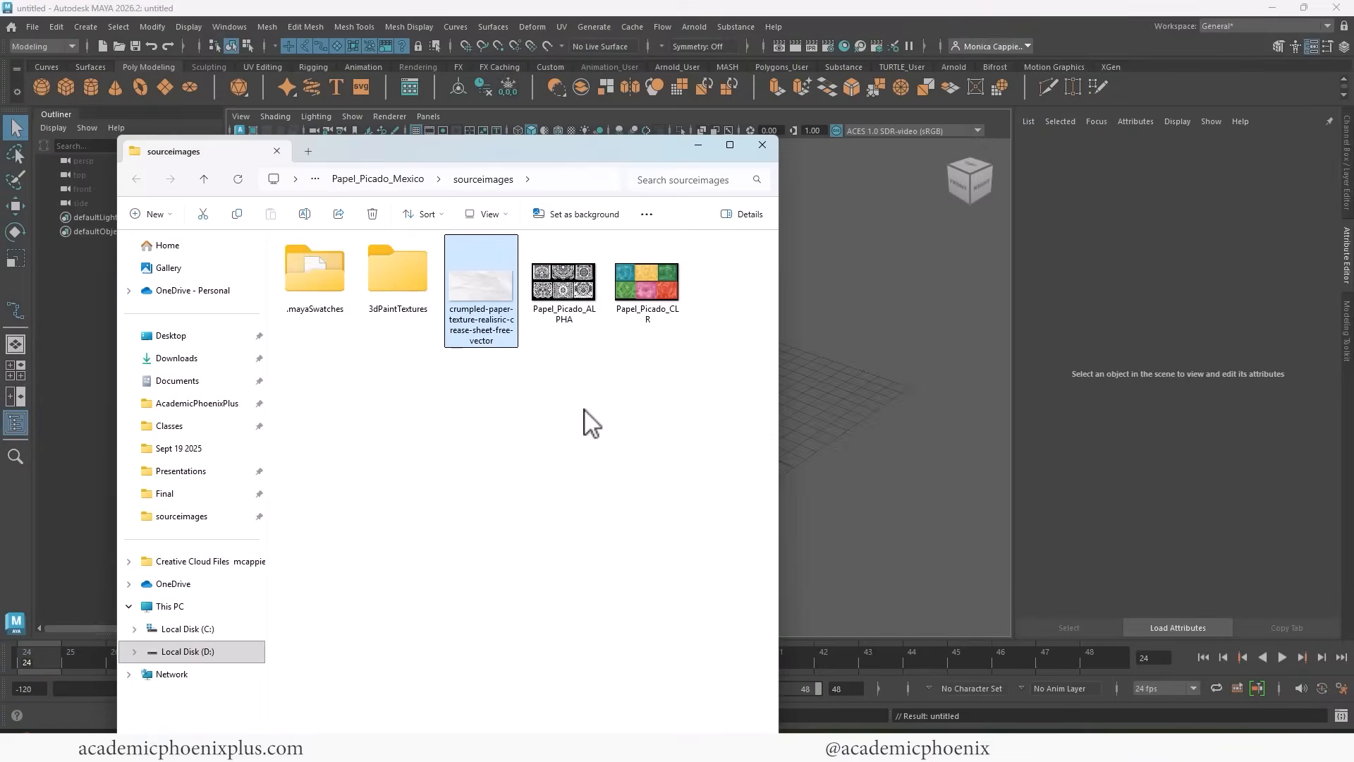
left_click_drag(638, 160, 677, 2)
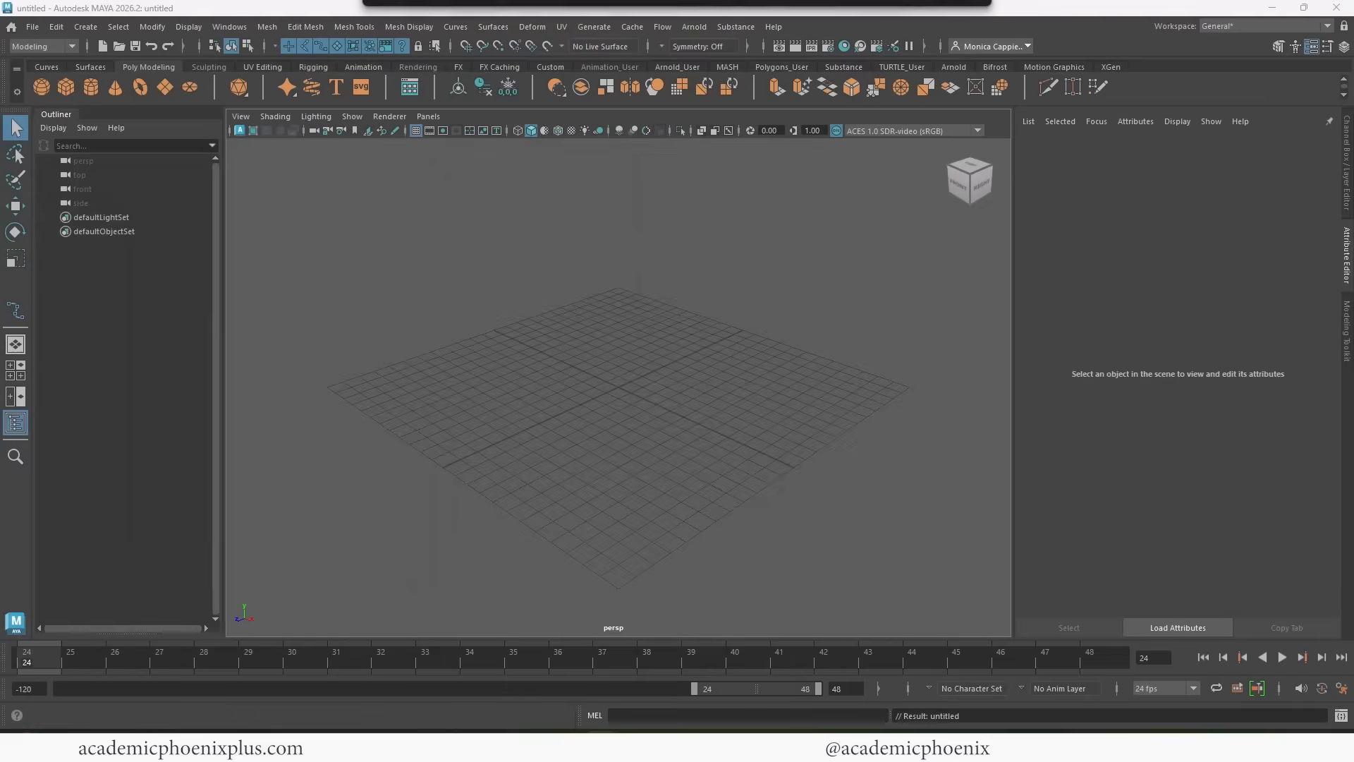
Switch to Photoshop and compare Papel_Picado_CLR.png with Layer 4 shown and hidden and with Layer 2's Color Overlay effect enabled.
mouse_move(788, 746)
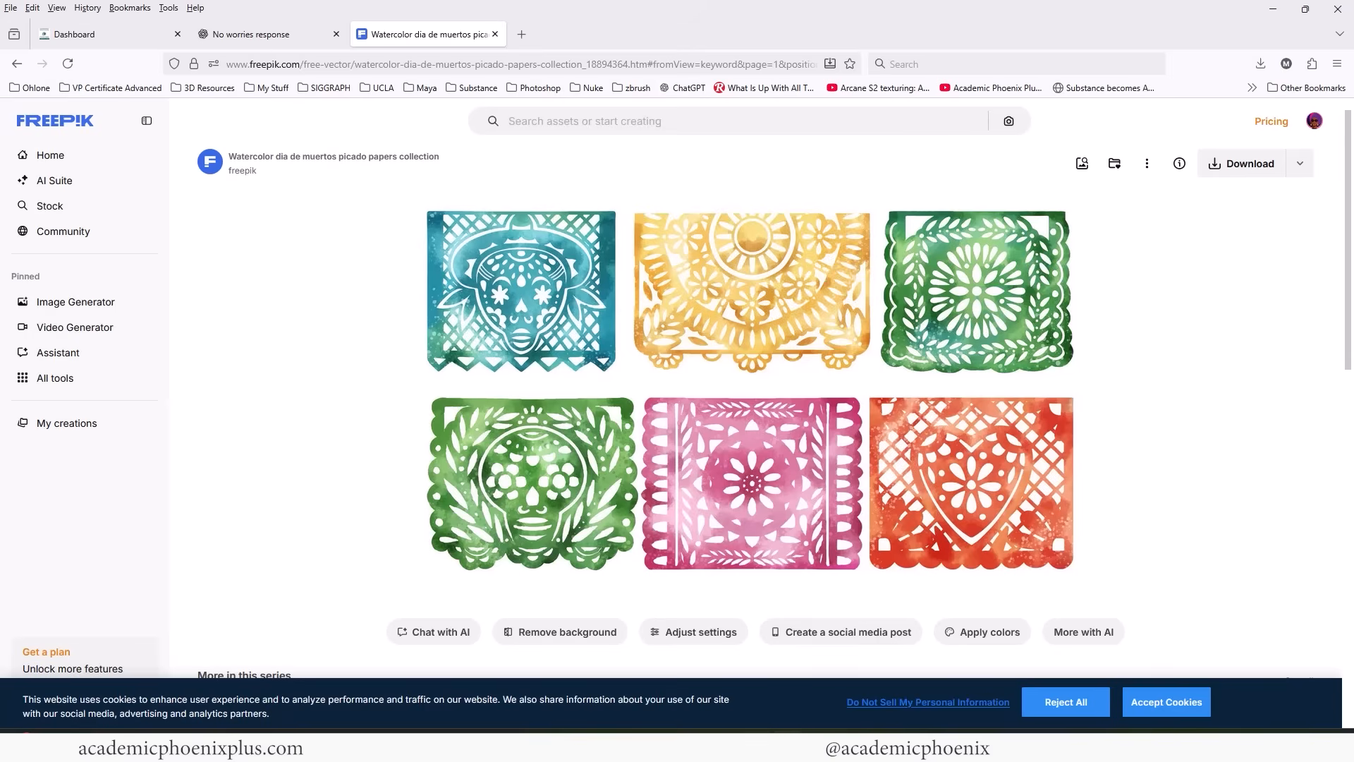
left_click(787, 745)
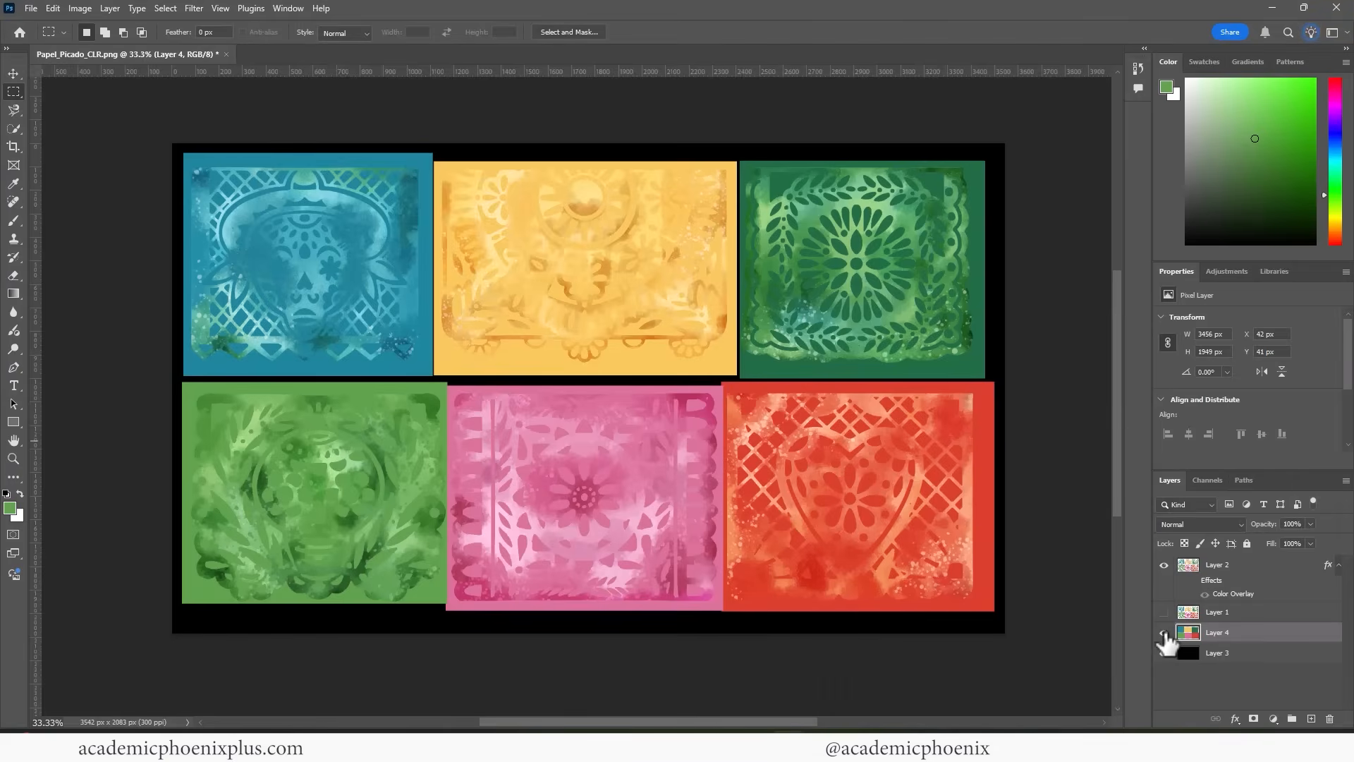
left_click_drag(1163, 632, 1164, 653)
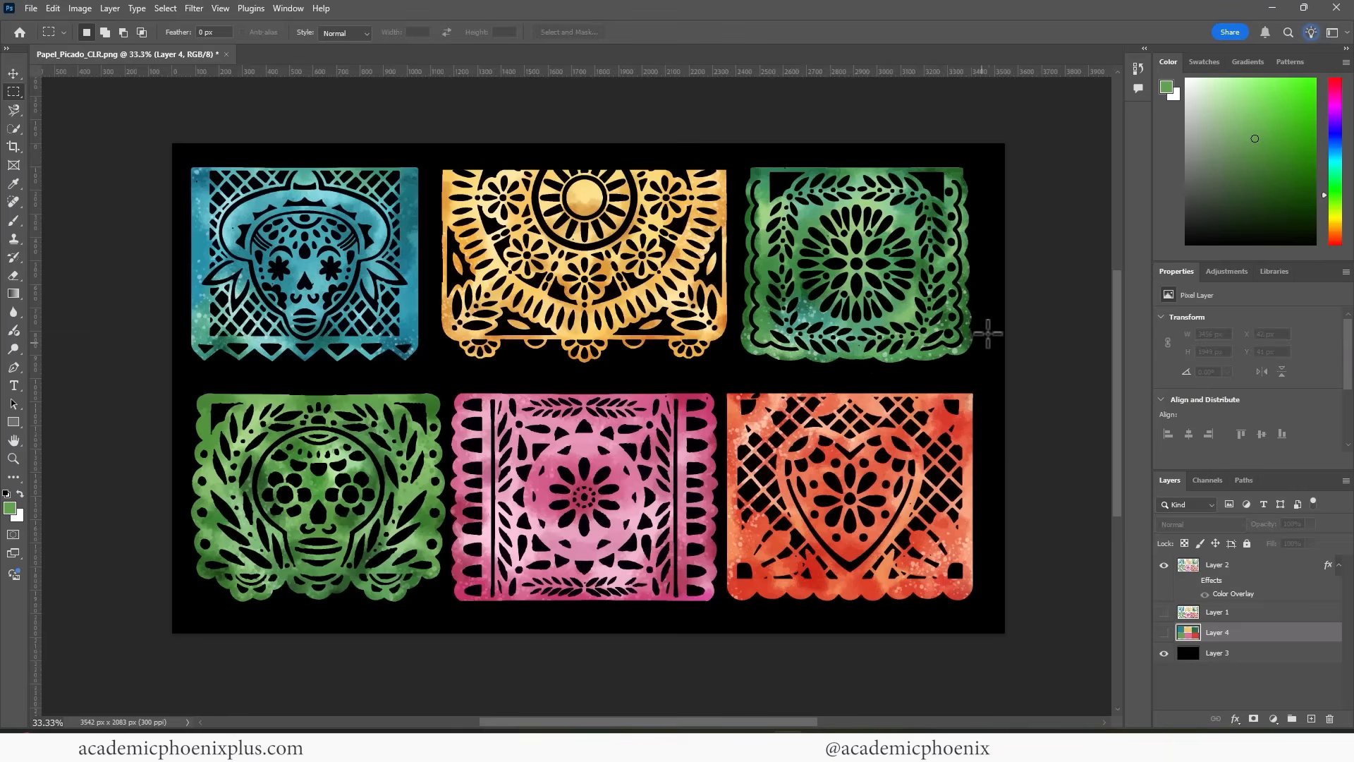
left_click(1164, 632)
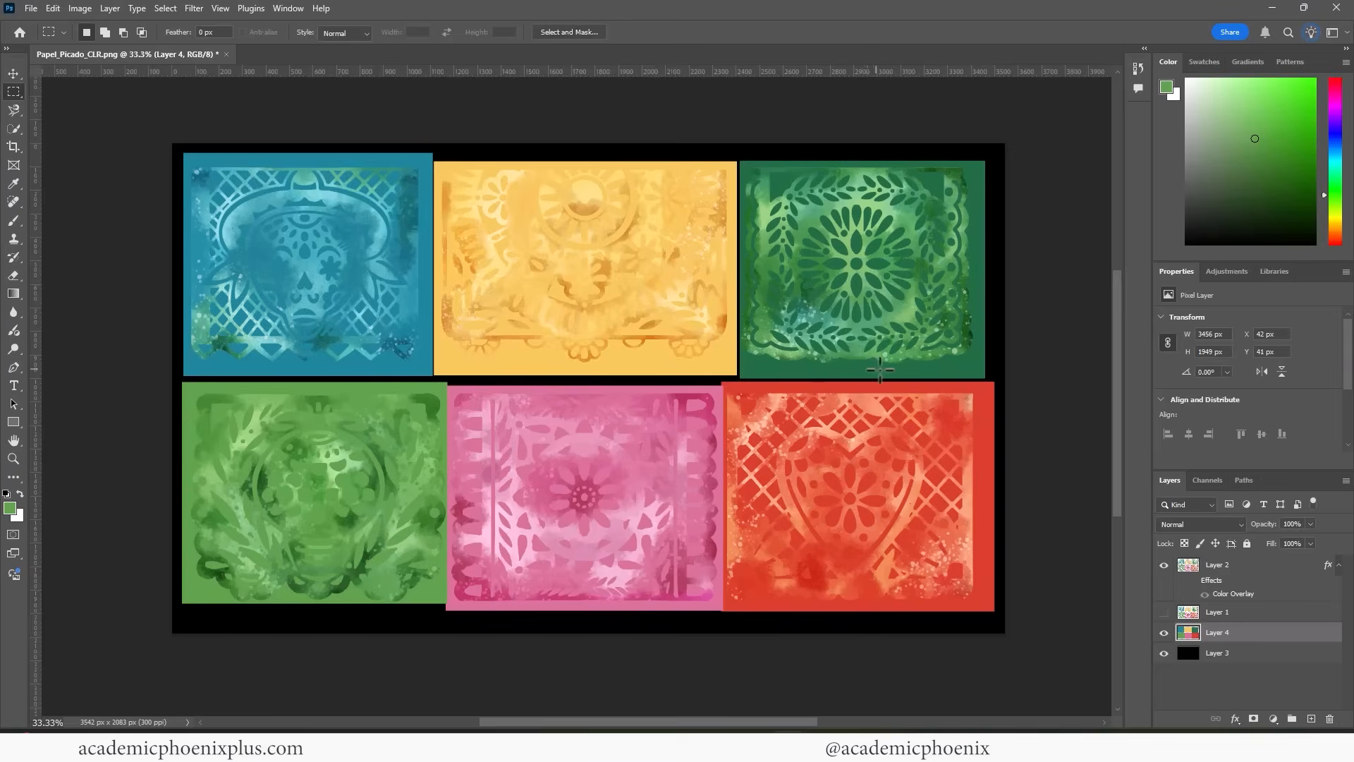
left_click(1192, 580)
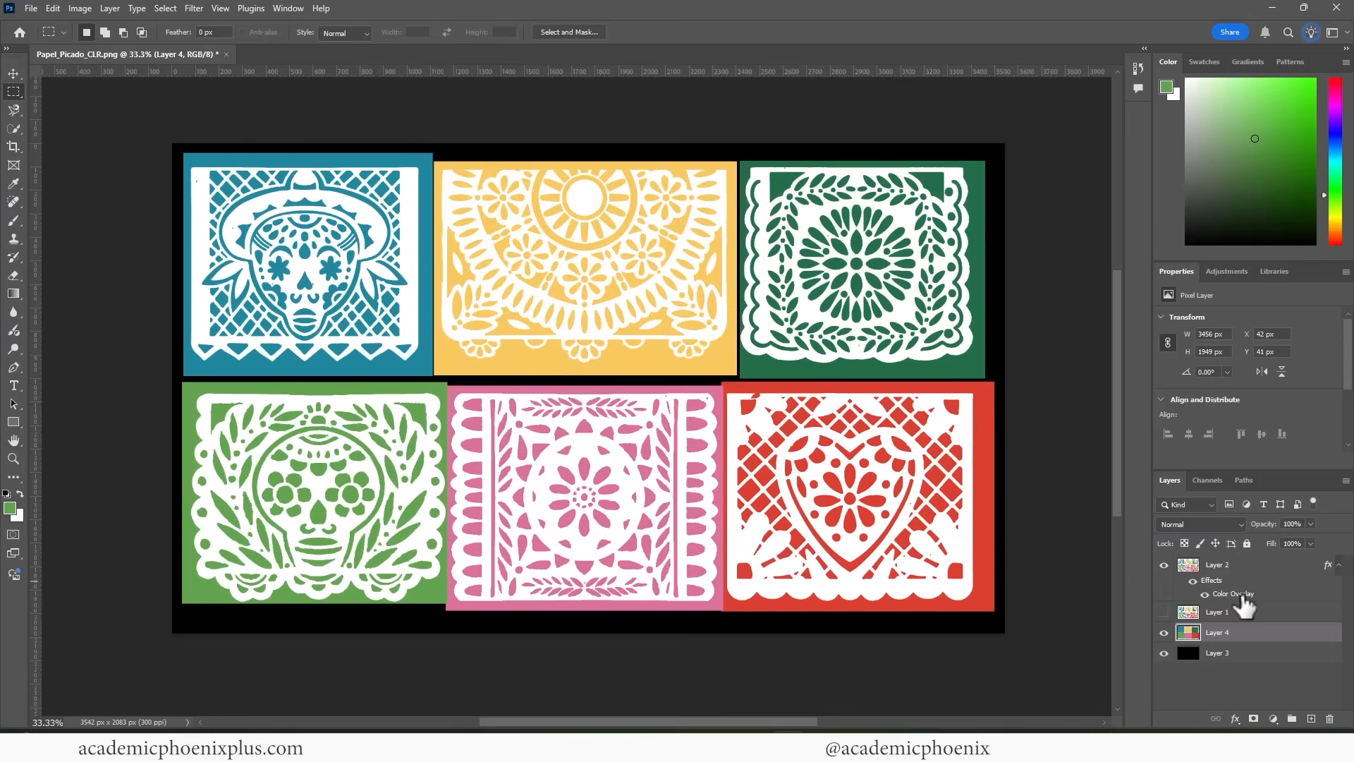
left_click(1164, 632)
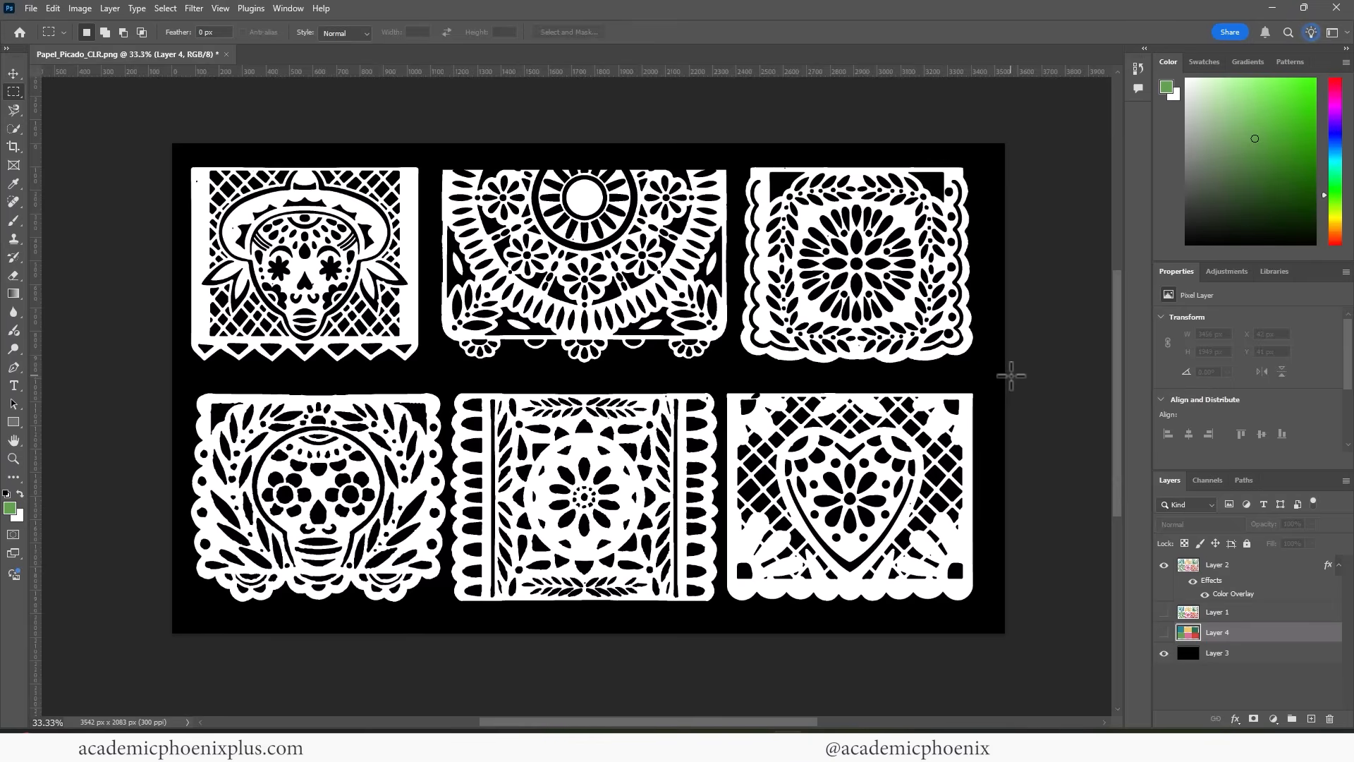
Switch to Maya, create a polygon plane, raise it to about 1.3 in Y and scale it uniformly to about 5.
left_click(870, 705)
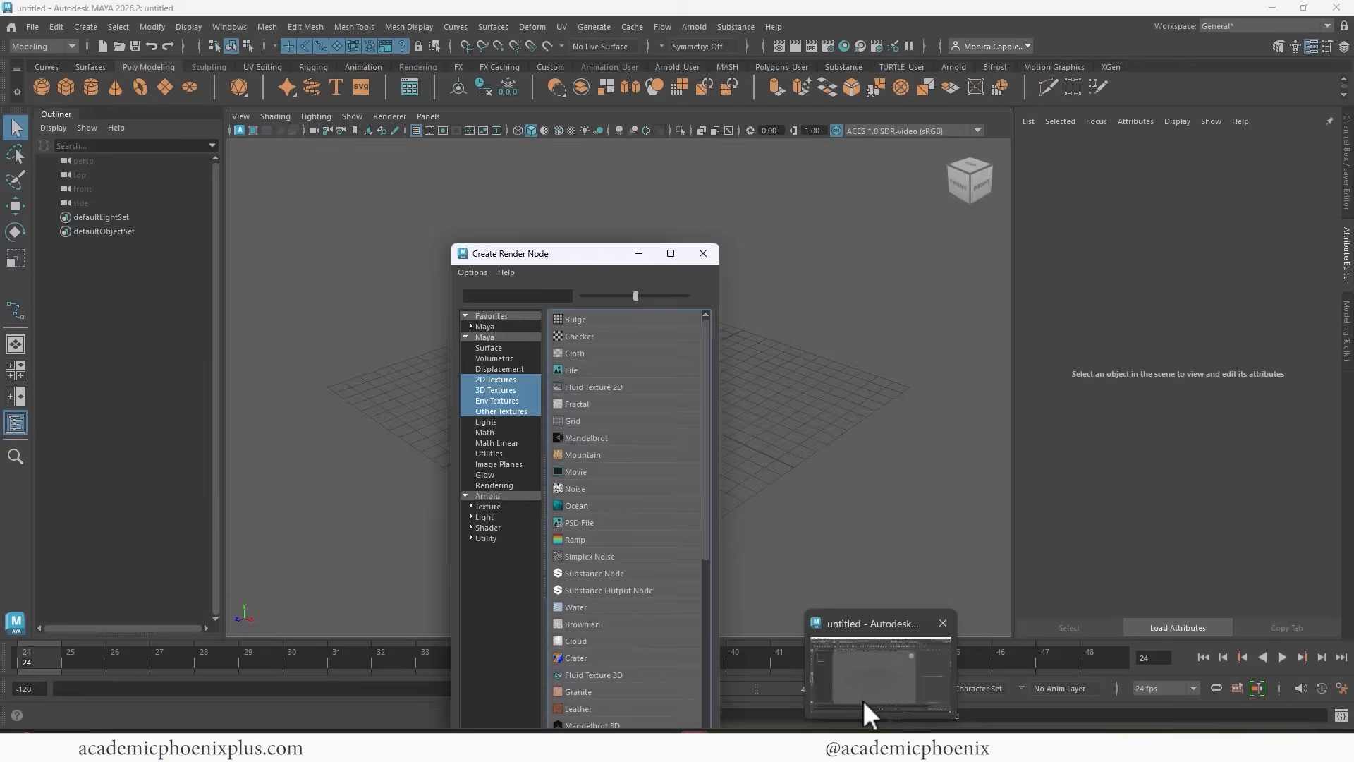
left_click(165, 87)
key("w")
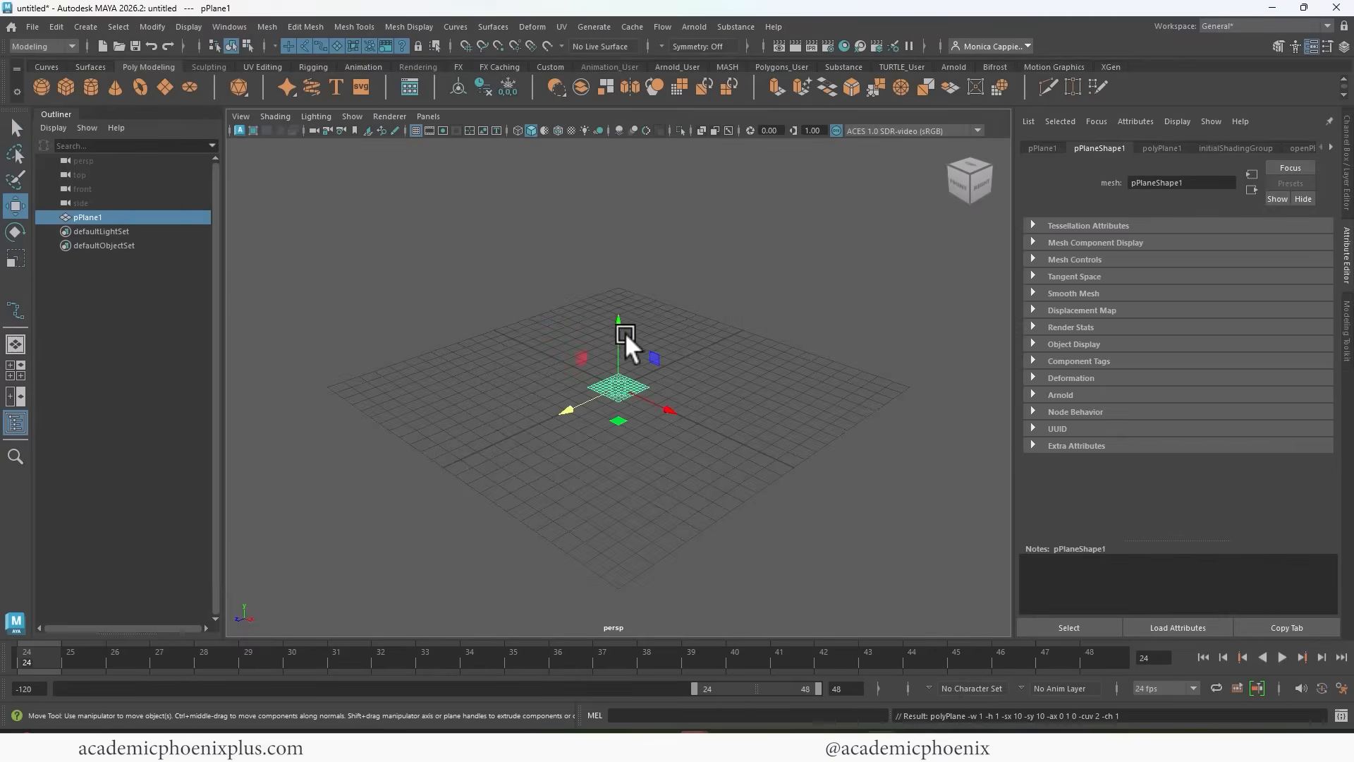
left_click_drag(623, 331, 623, 281)
key("ctrl+a")
key("r")
left_click_drag(690, 325, 828, 314)
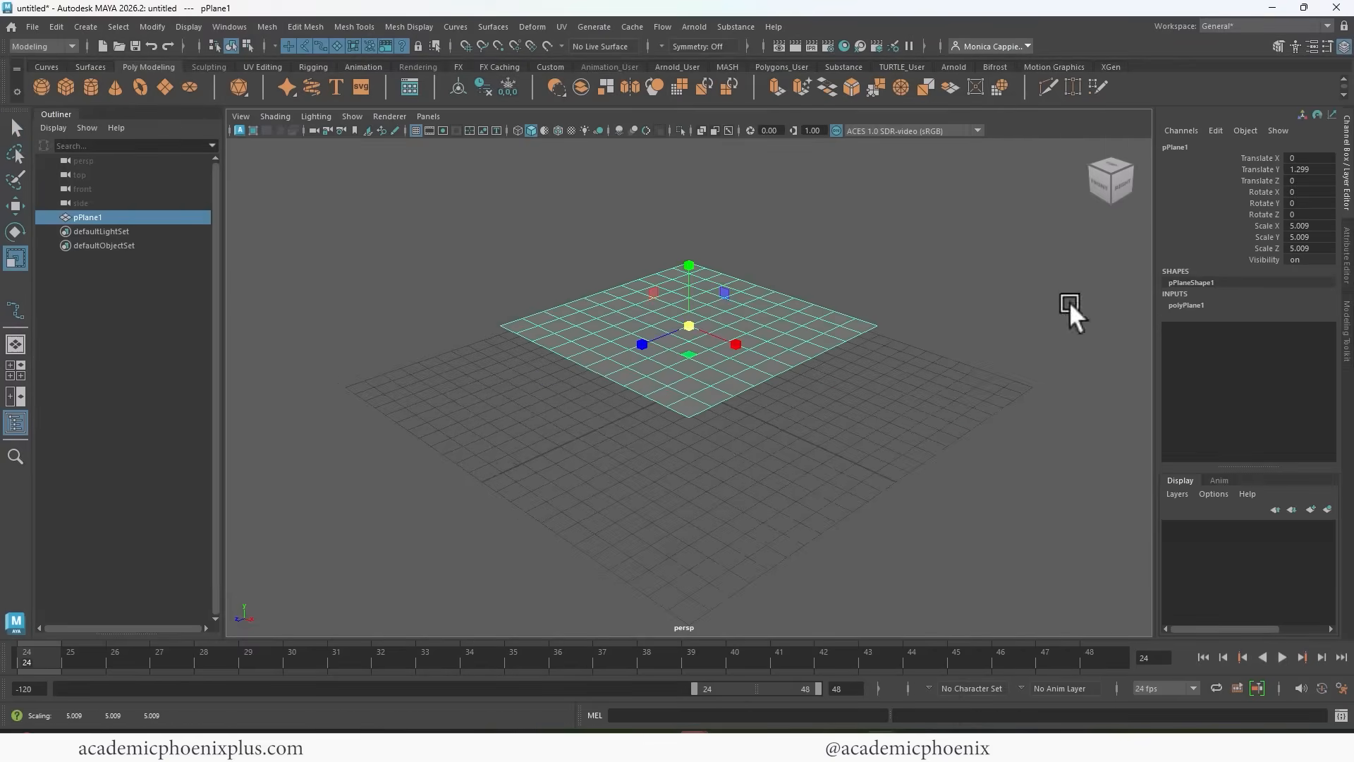
Set the plane's subdivisions width and subdivisions height to 1.
left_click(1193, 304)
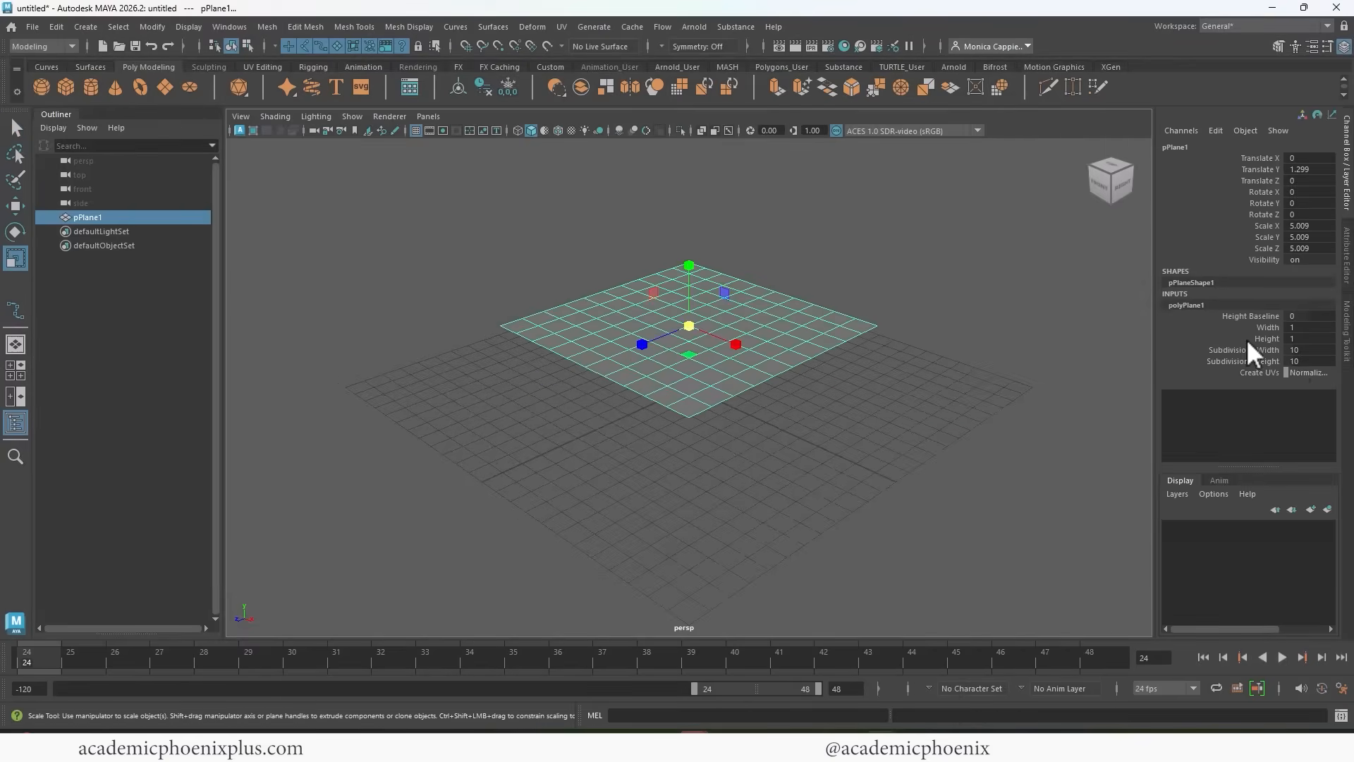
left_click(1299, 361)
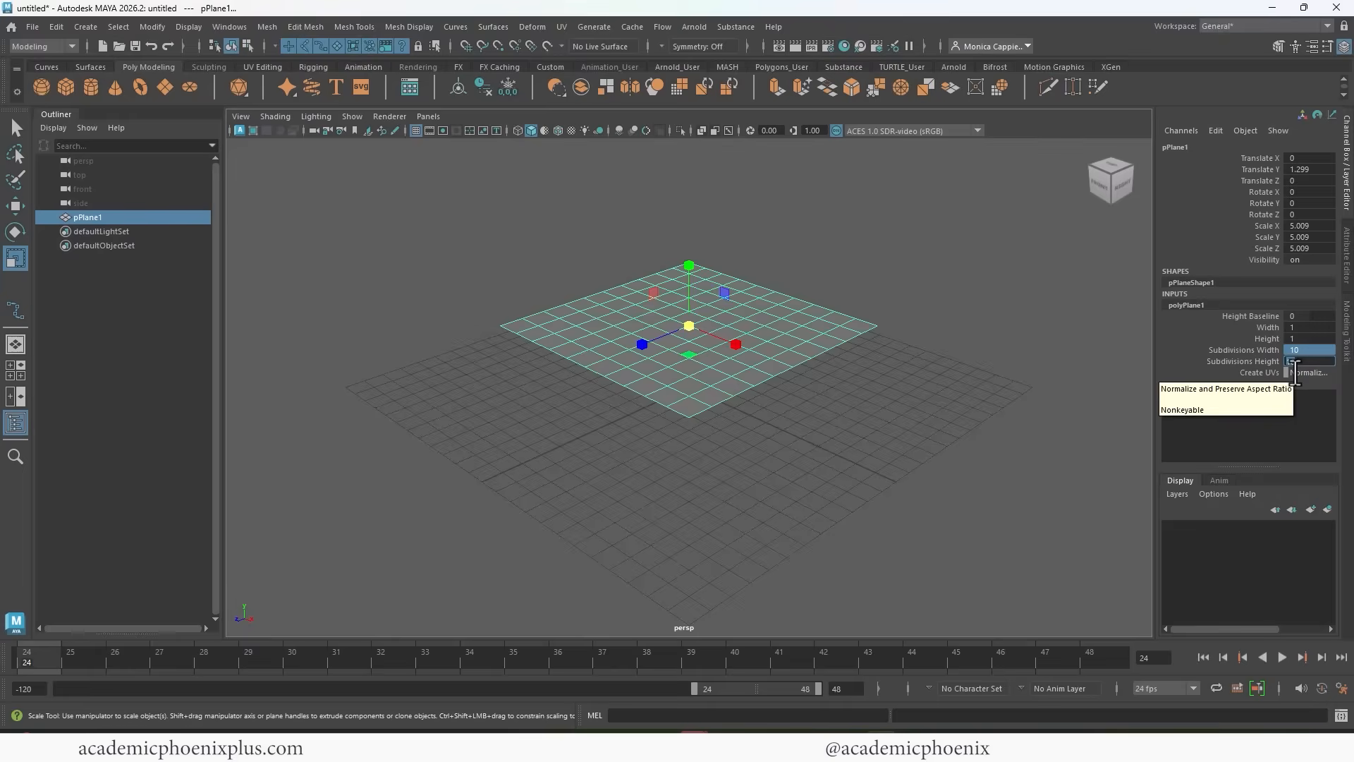
type("1")
key("Return")
Stand the plane upright with Rotate Z at -90 and raise it to about 1.84 in Translate Y.
key("e")
left_click_drag(706, 277, 735, 325)
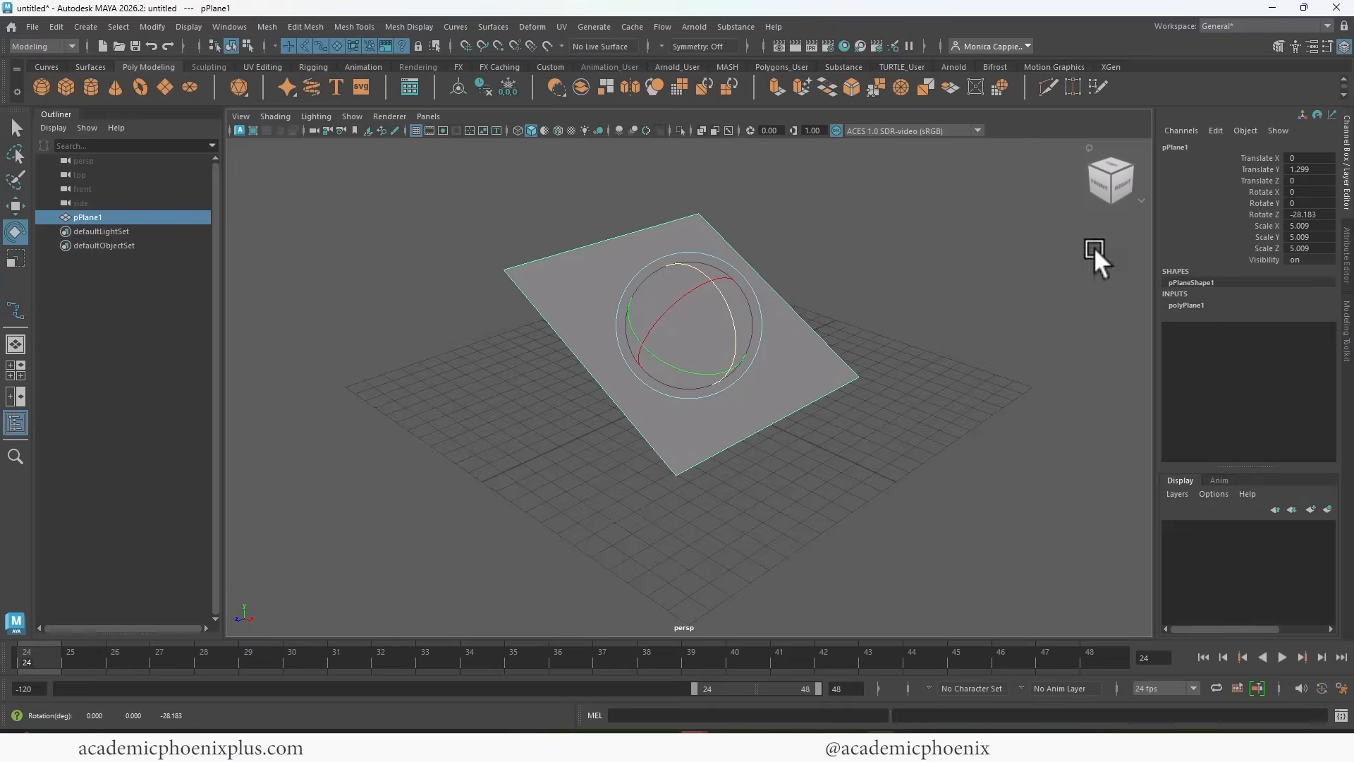
left_click(1316, 214)
type("-90")
key("Return")
type("w")
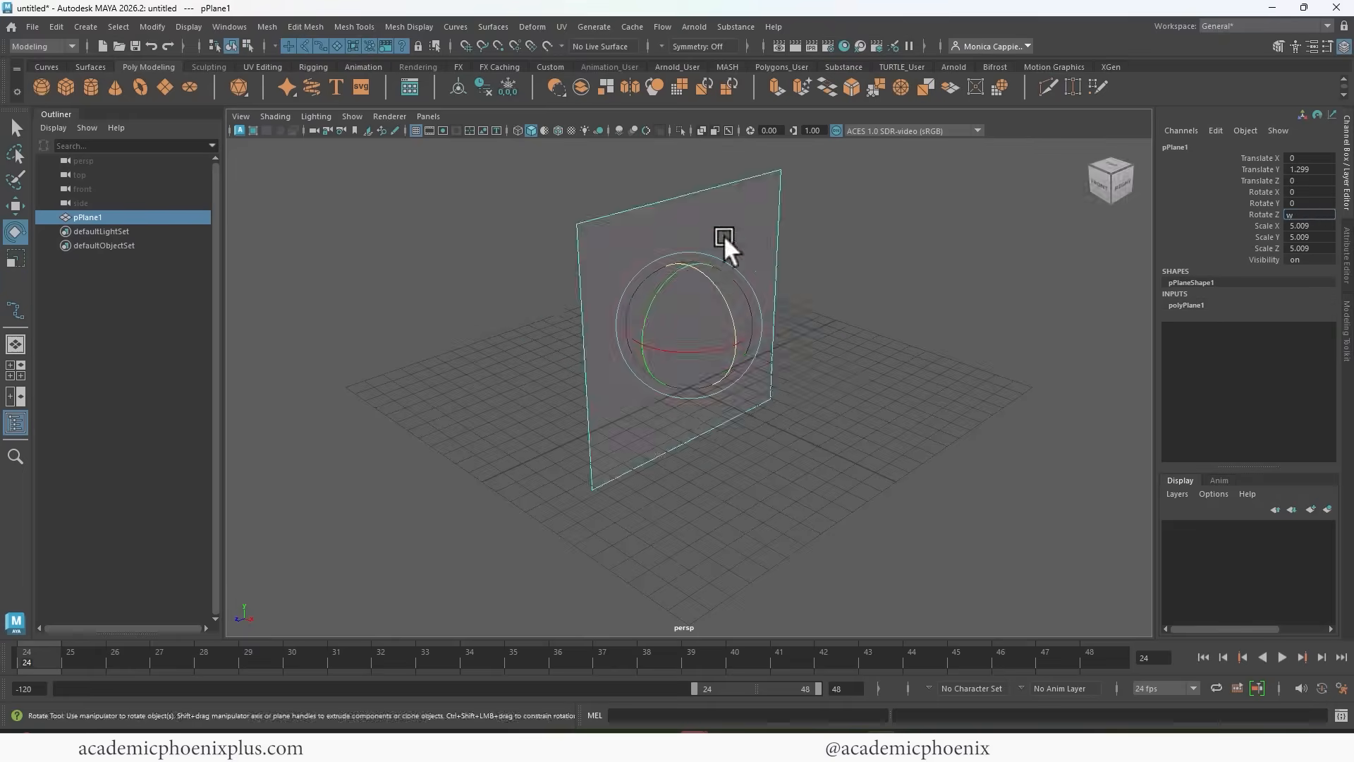
left_click(724, 234)
key("w")
left_click_drag(686, 252, 684, 224)
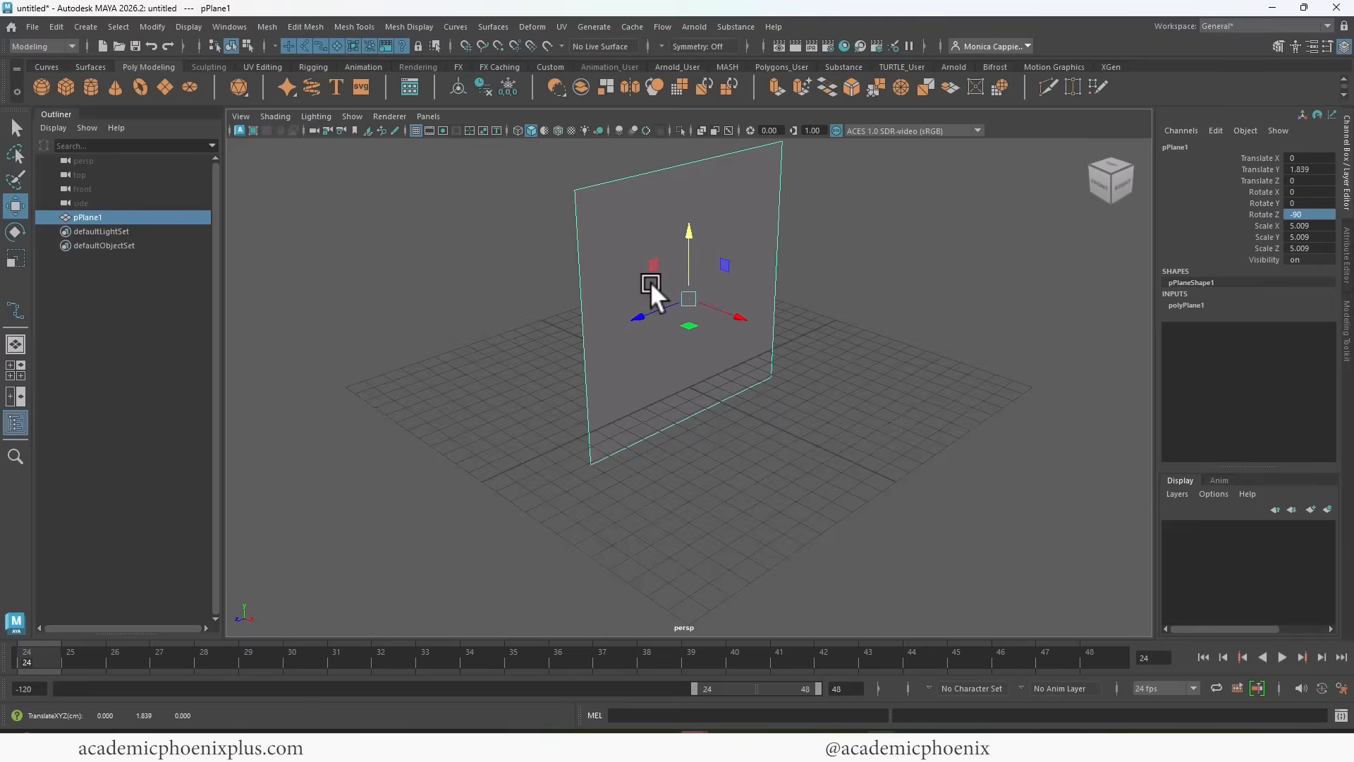
Assign a new OpenPBR Surface material to the plane.
right_click_drag(626, 238, 741, 676)
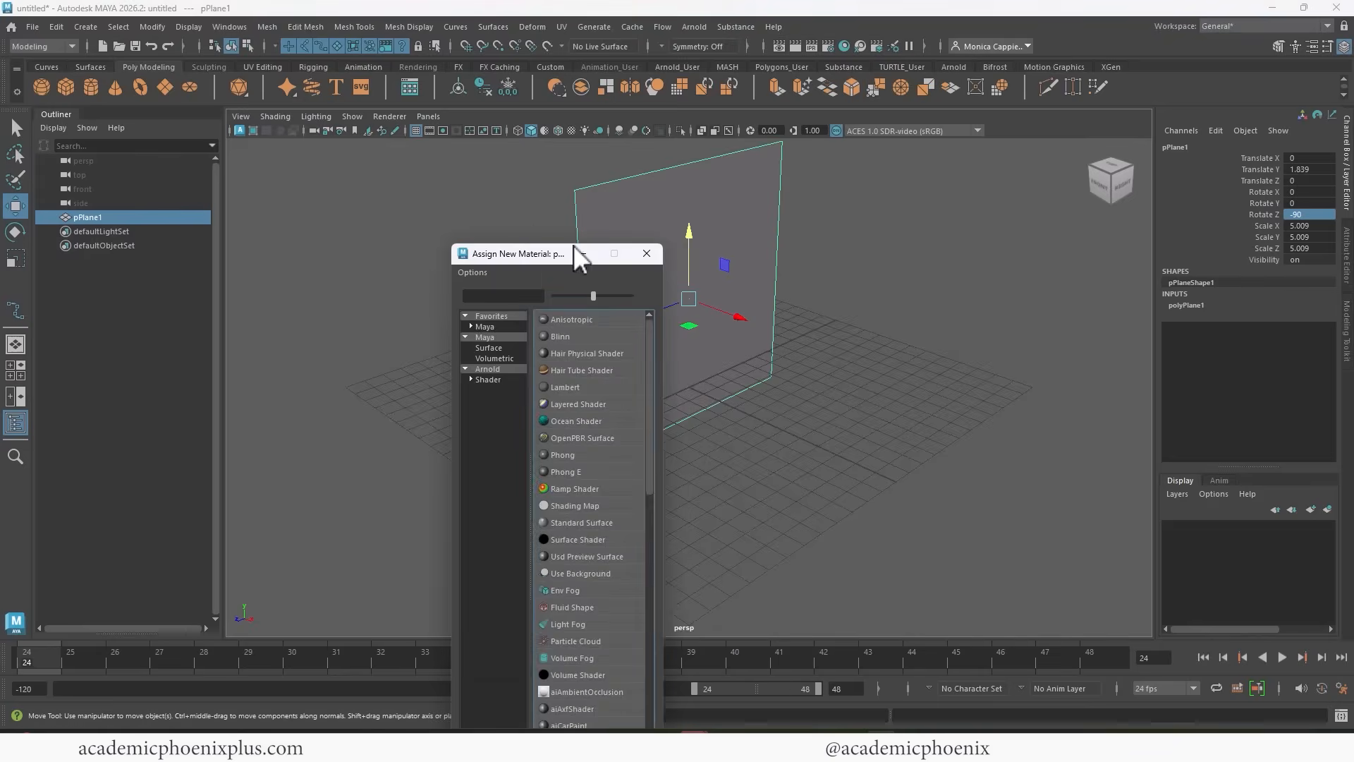
left_click_drag(574, 246, 787, 156)
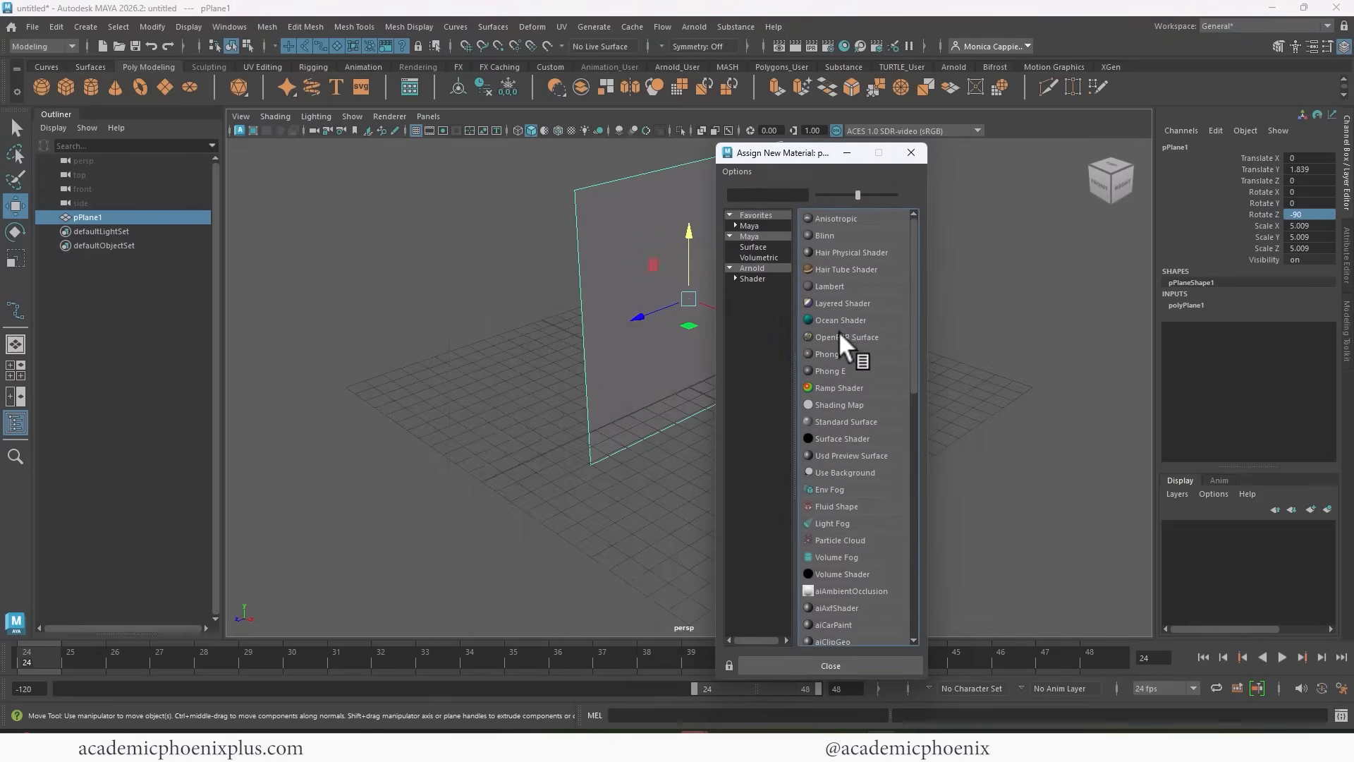
left_click(754, 235)
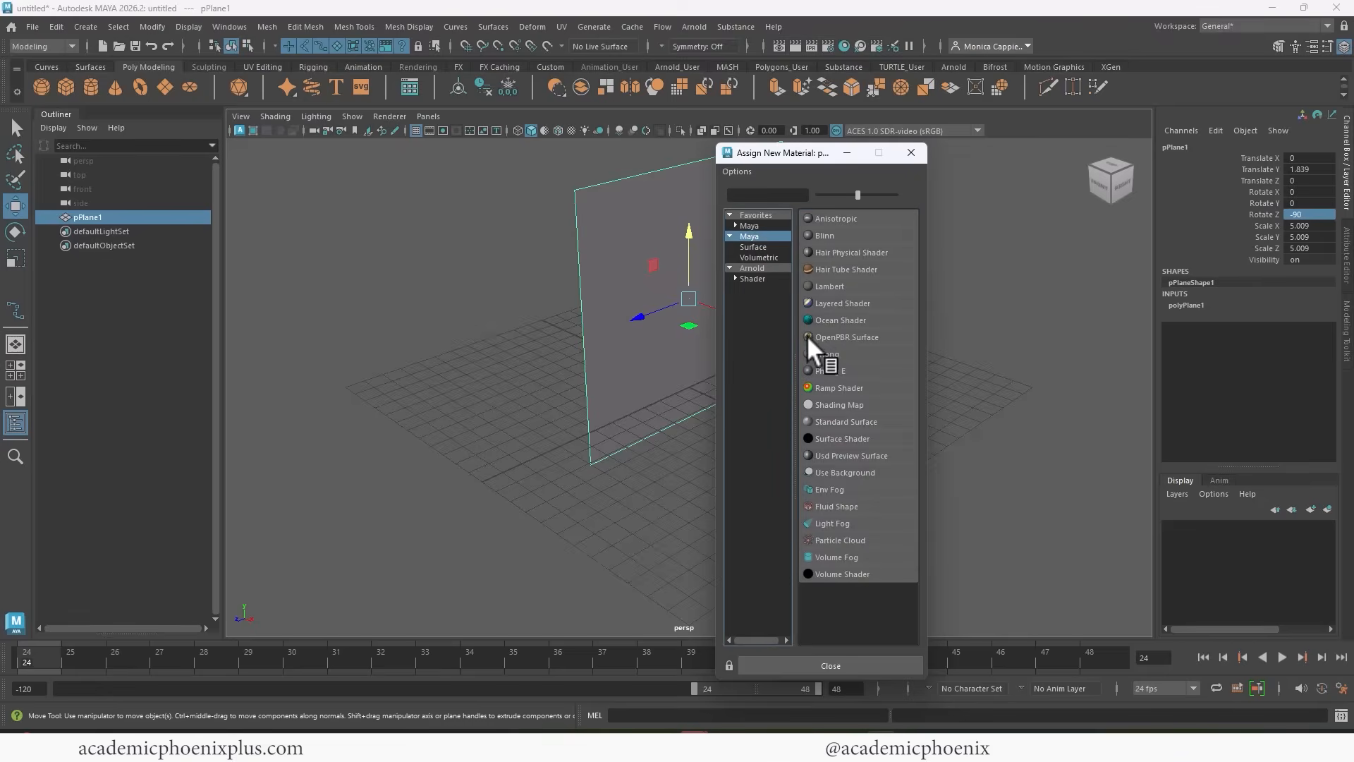
left_click(840, 336)
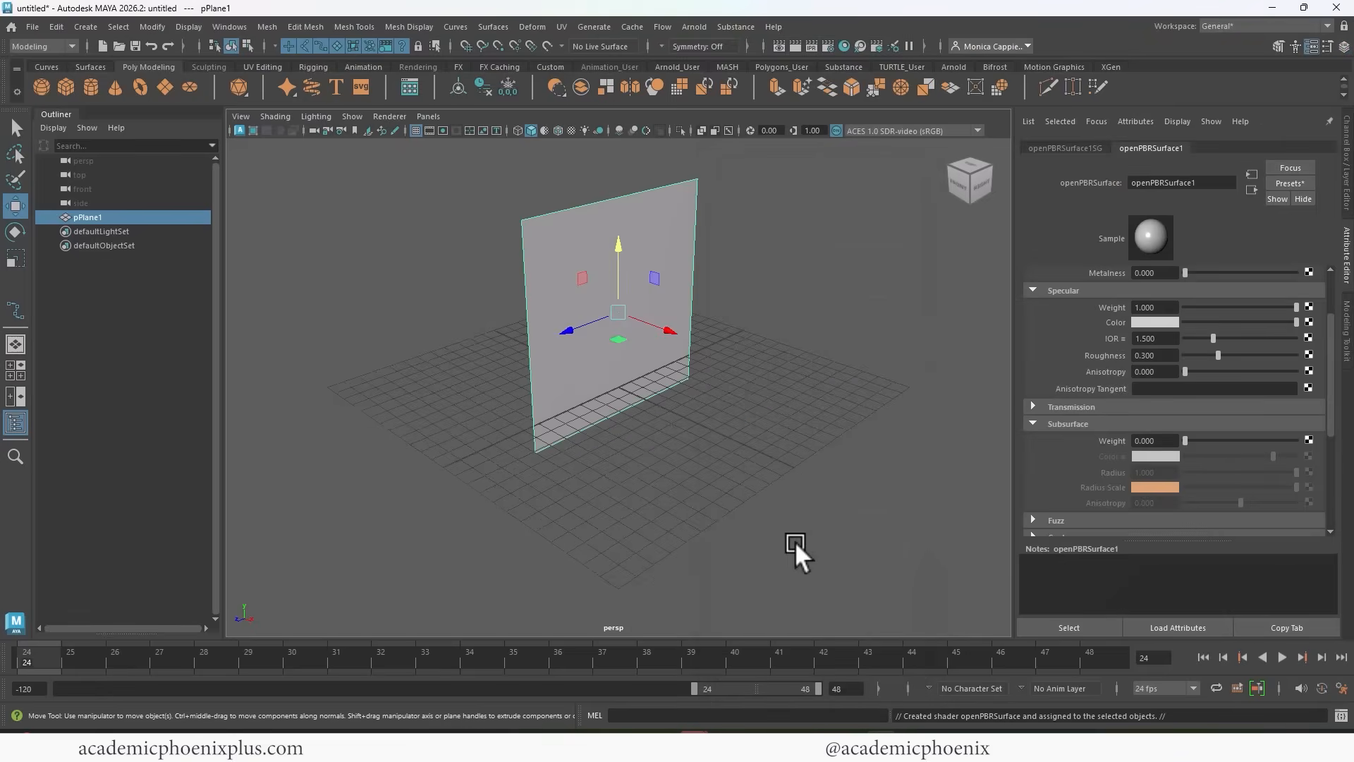
Connect a File texture to the material's base color and load Papel_Picado_CLR.png from the sourceimages folder.
left_click_drag(1331, 363, 1330, 313)
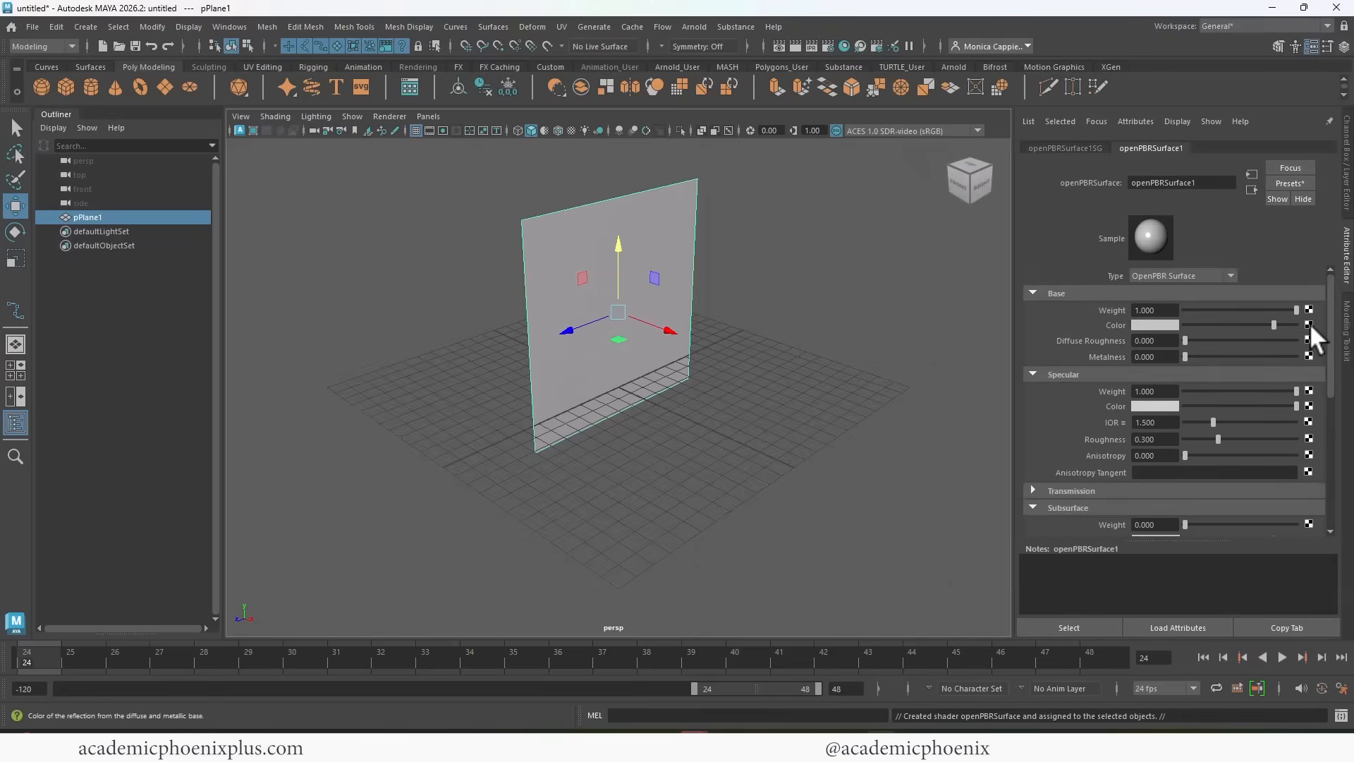
left_click(1309, 325)
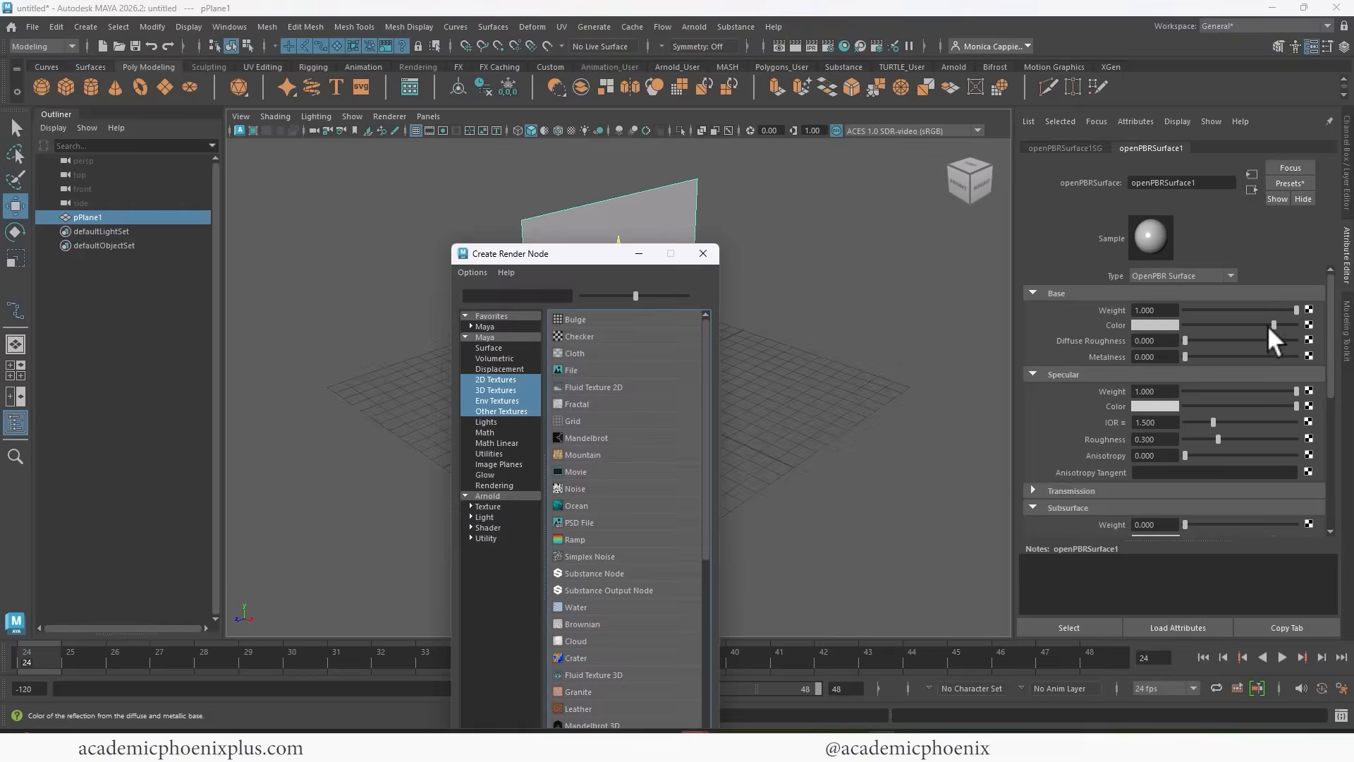
left_click(575, 370)
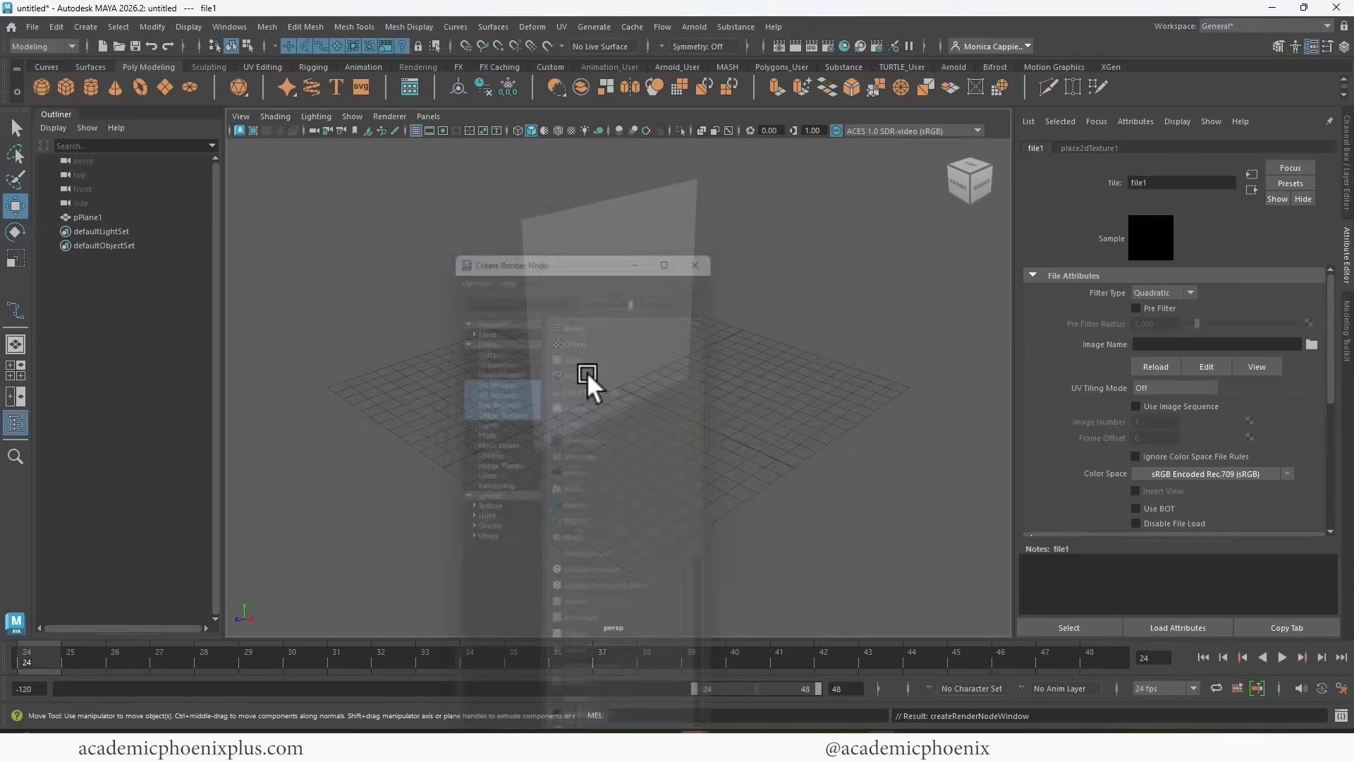
left_click(1312, 344)
left_click(443, 182)
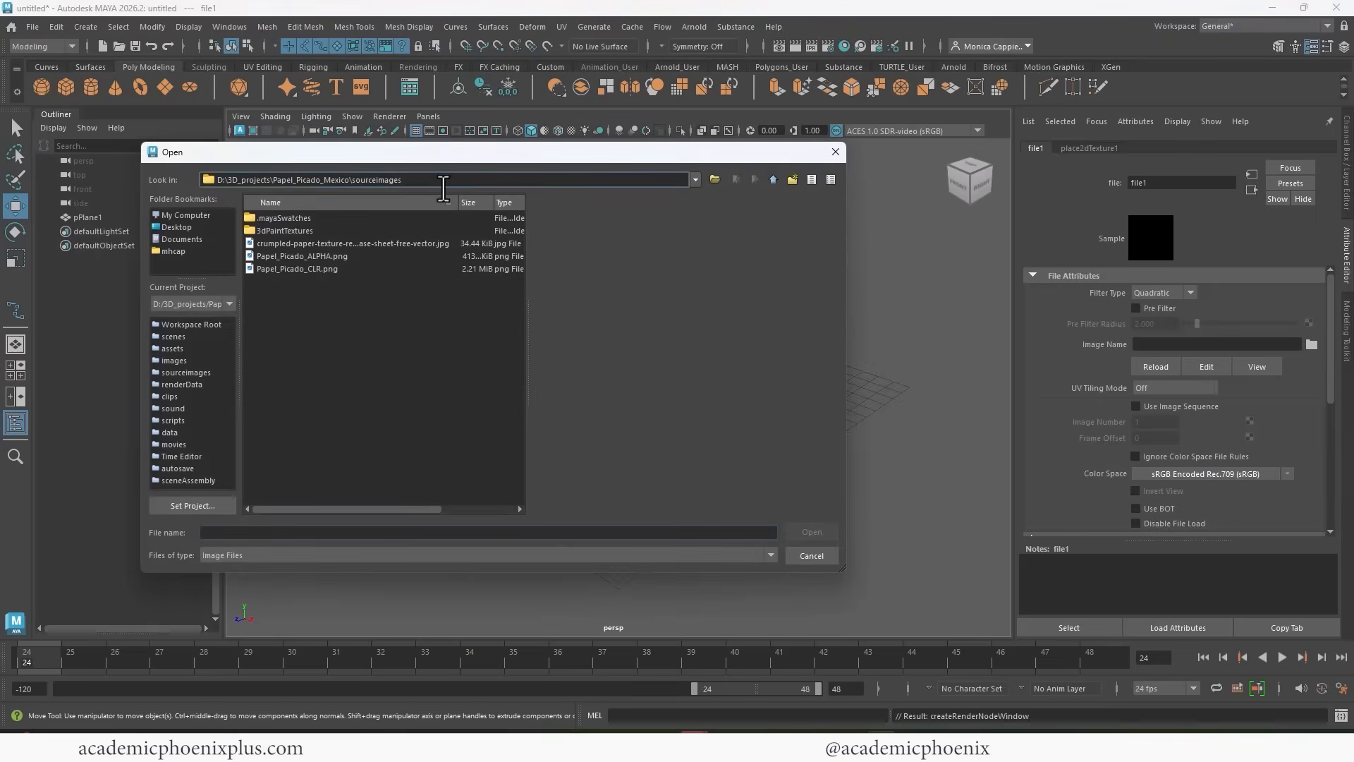
left_click(327, 269)
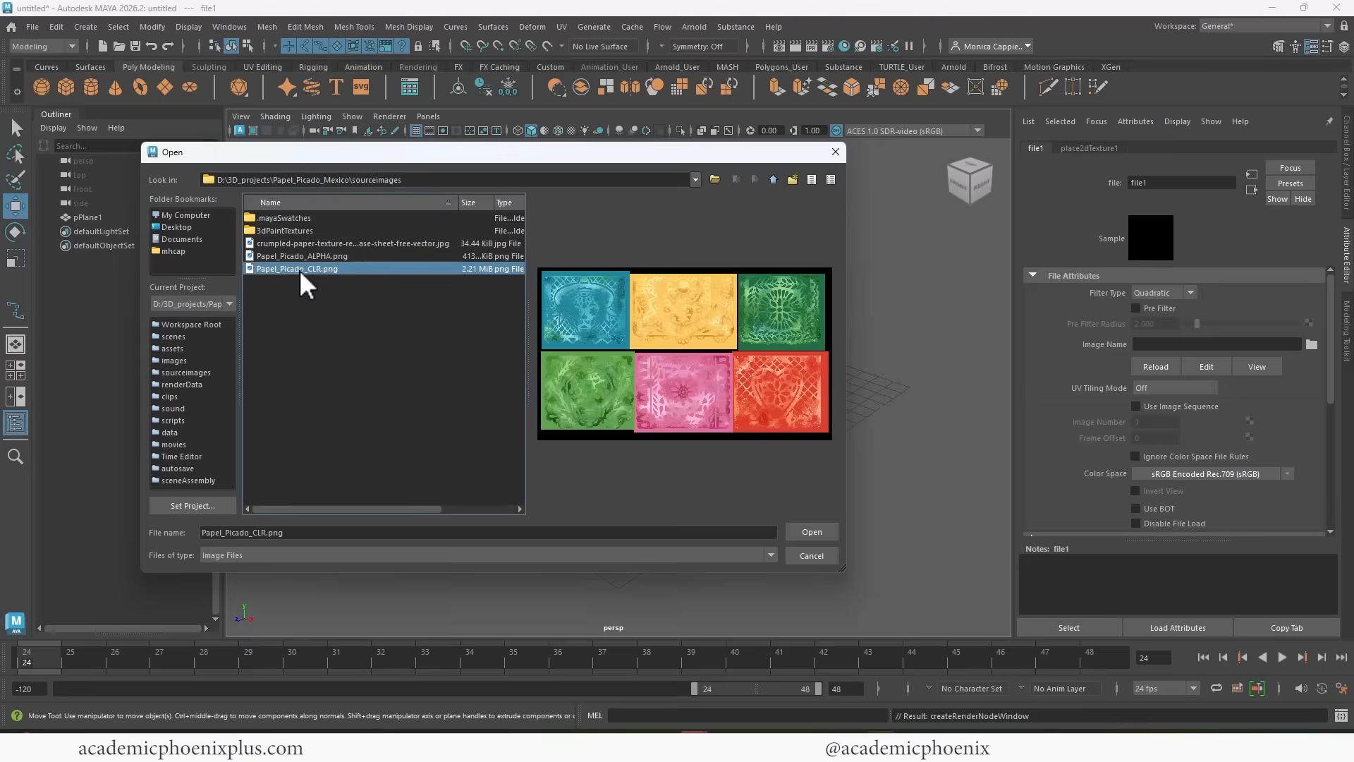
left_click(811, 533)
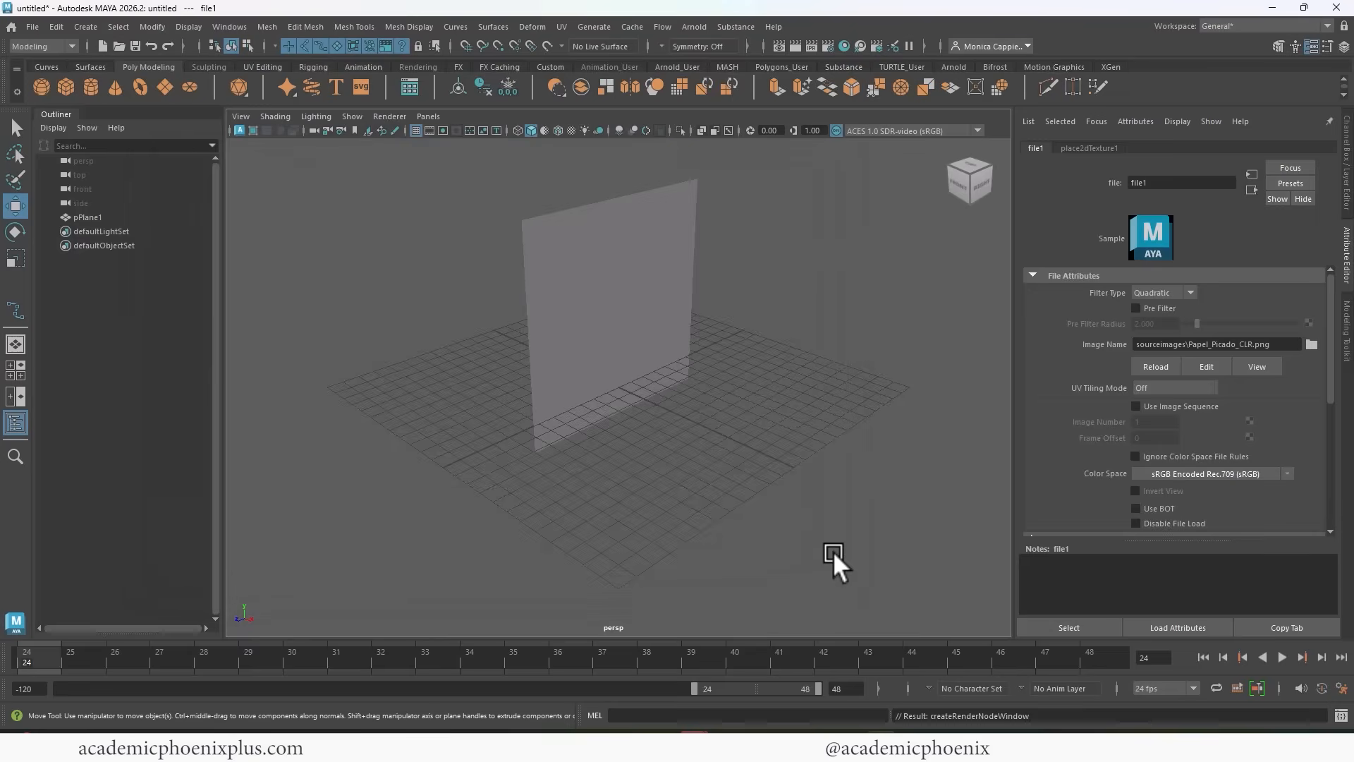
Select the plane, turn on textured display in the viewport and view its textured side.
left_click(645, 335)
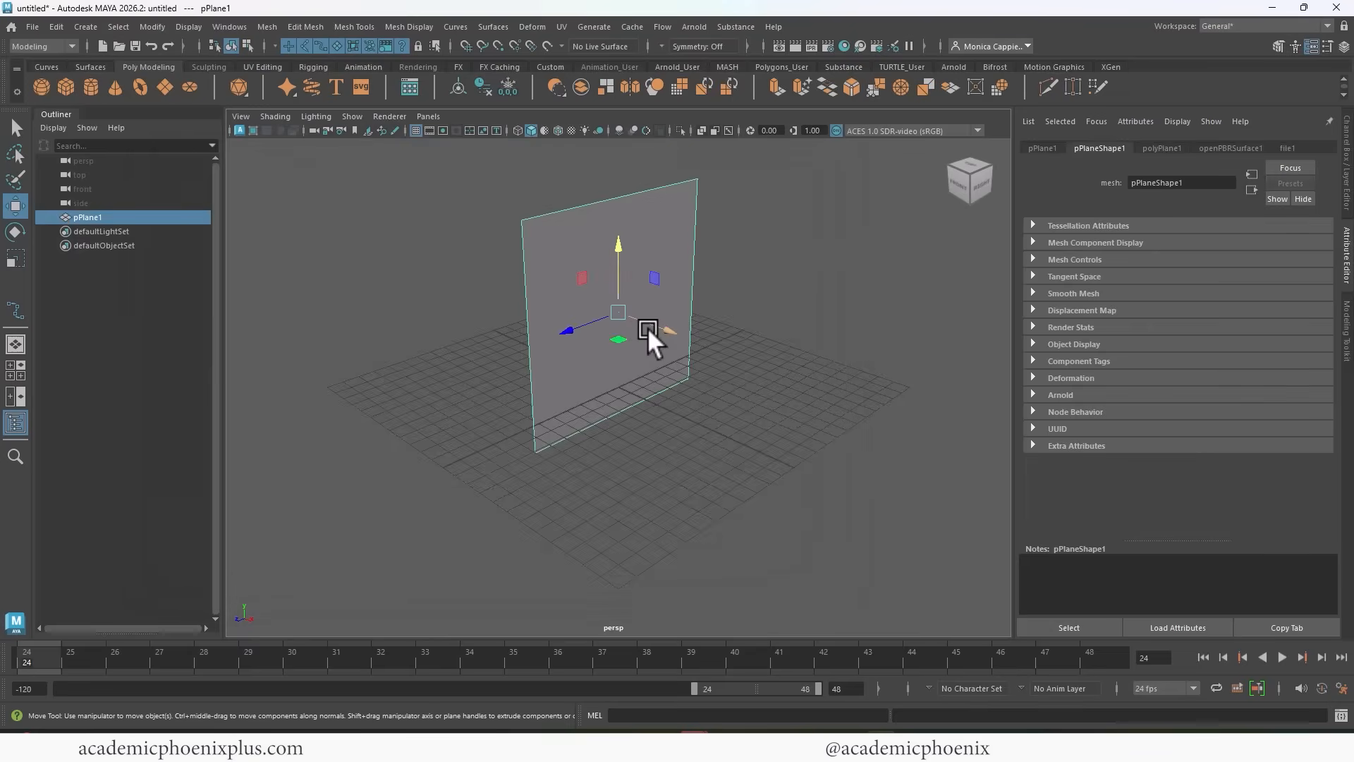
key("6")
left_click_drag(765, 340, 663, 302, "alt")
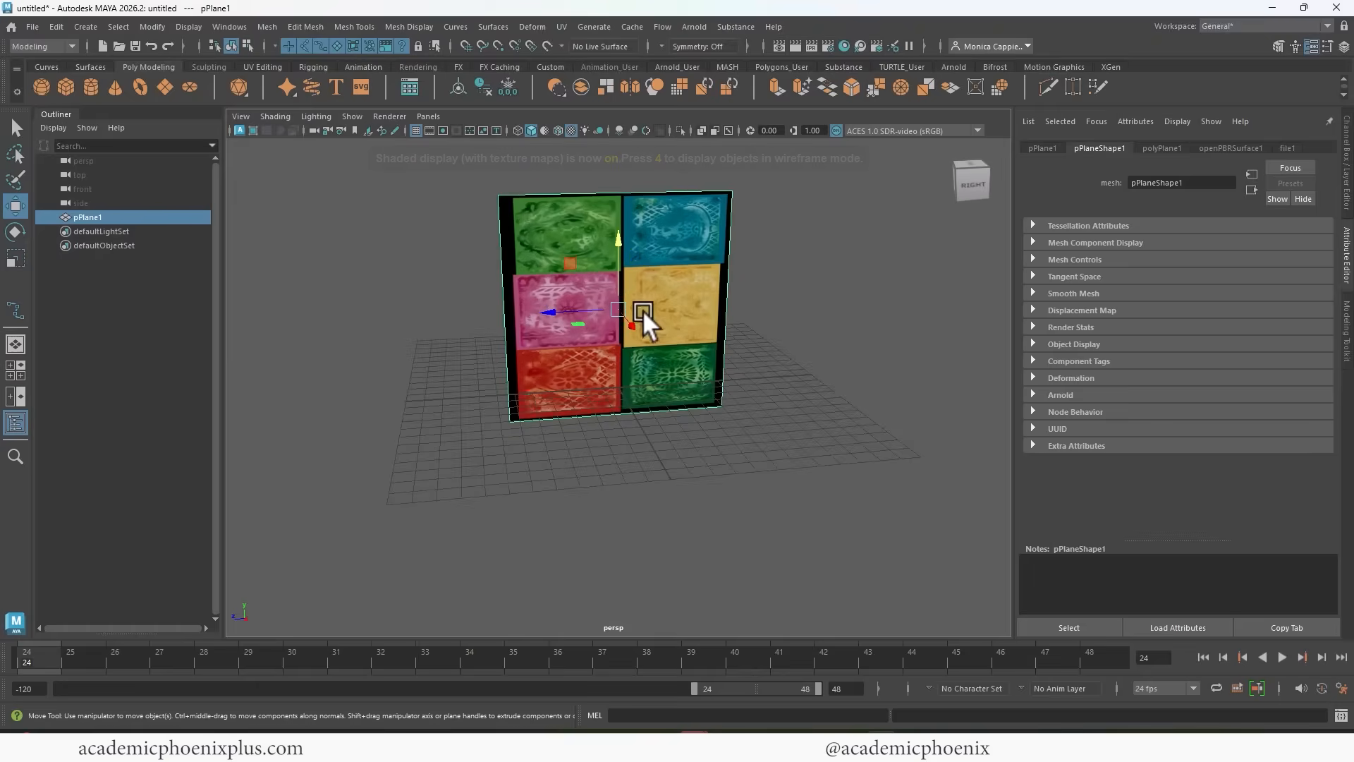
Rotate the plane so its picture stands upright, with Rotate Y set to 90.
key("e")
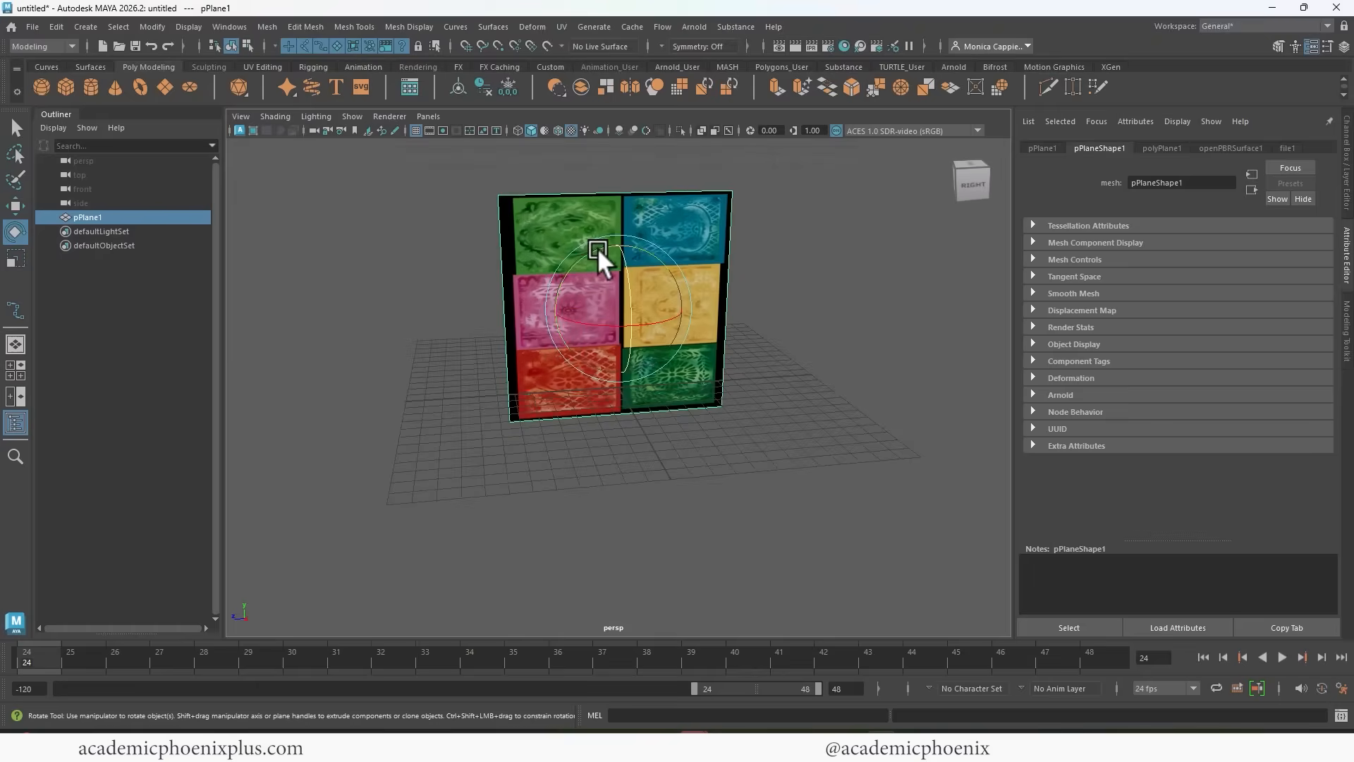
left_click_drag(598, 247, 578, 264)
left_click(1347, 191)
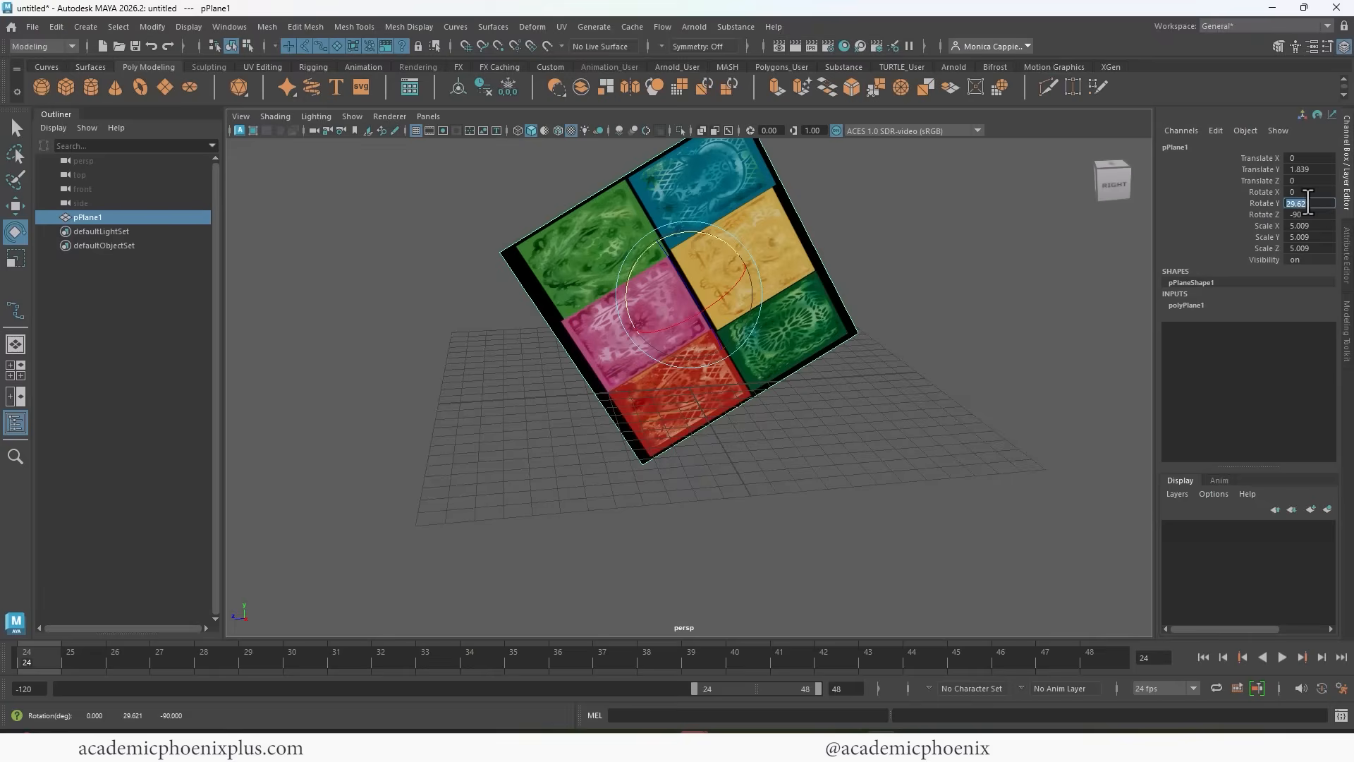
type("90")
key("Return")
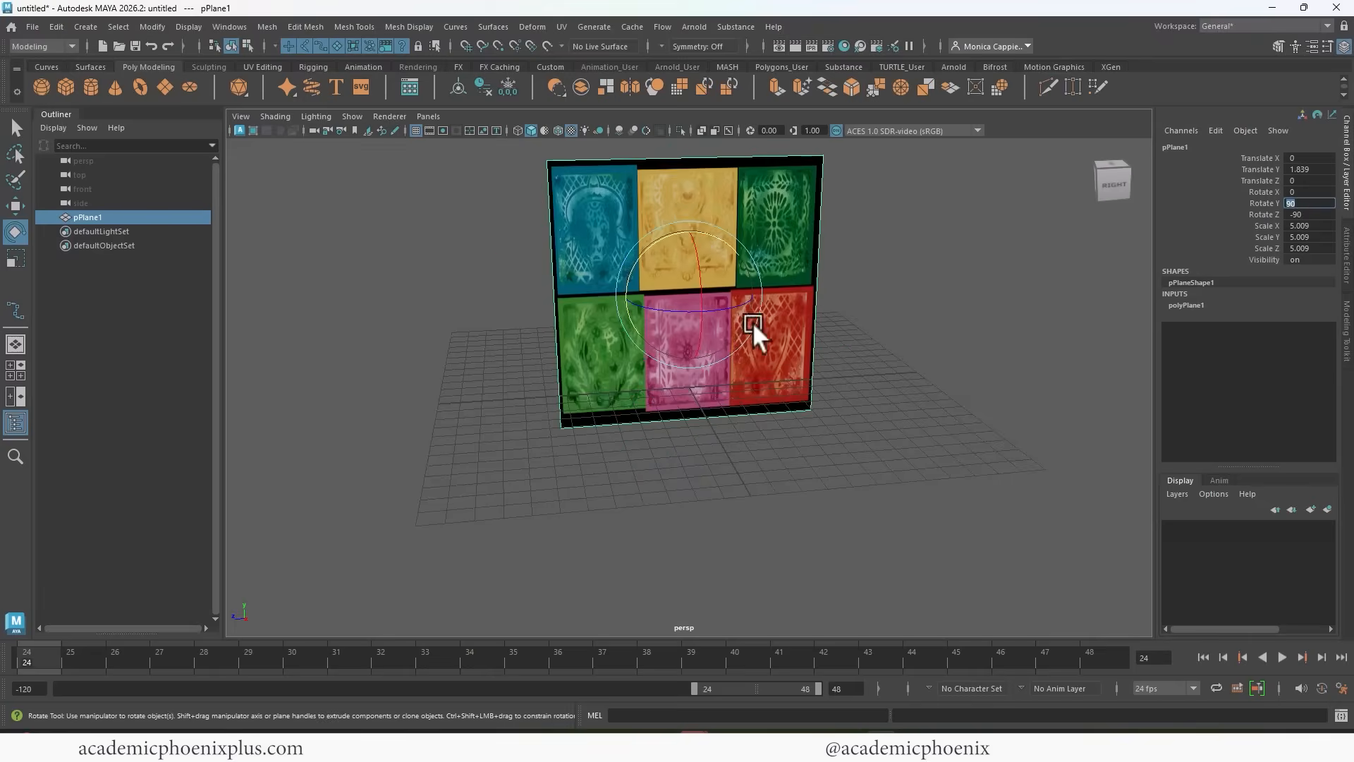
key("r")
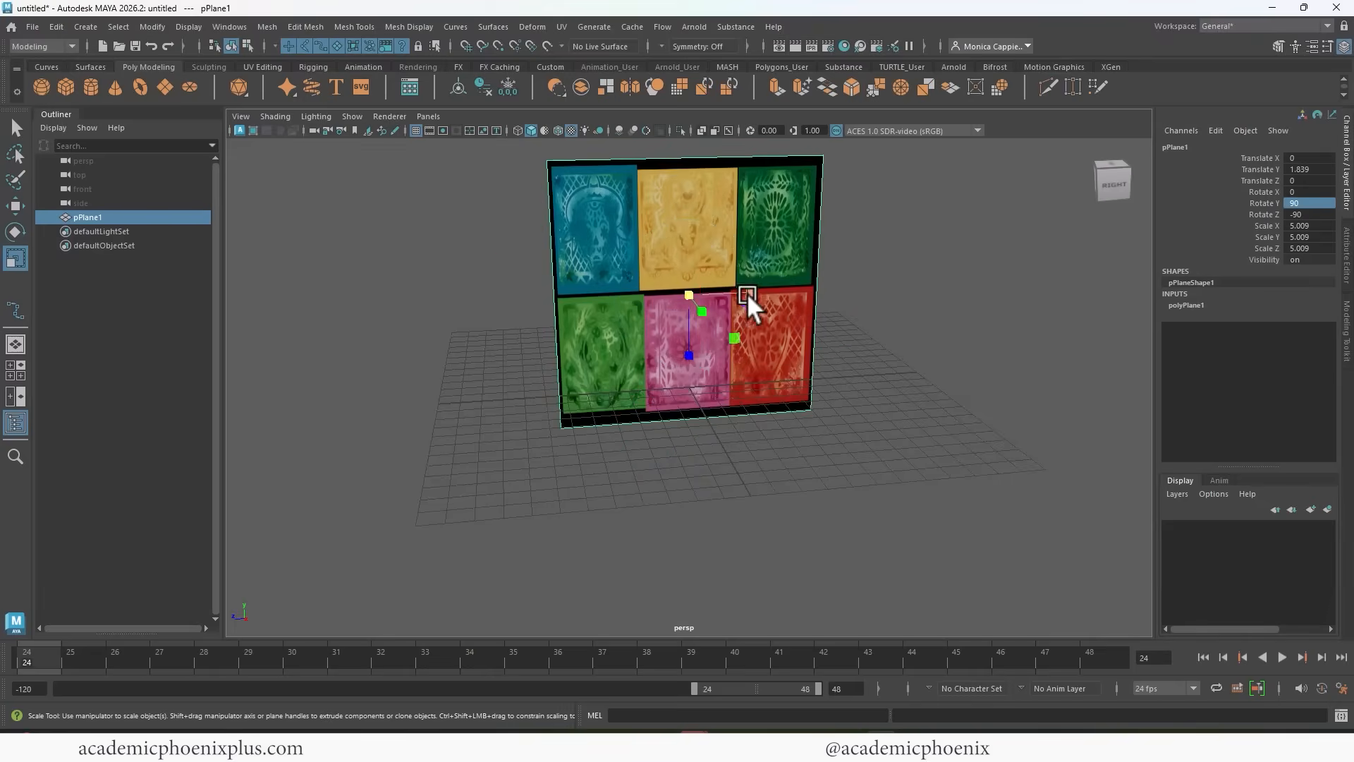
left_click_drag(747, 293, 815, 423)
key("ctrl+z")
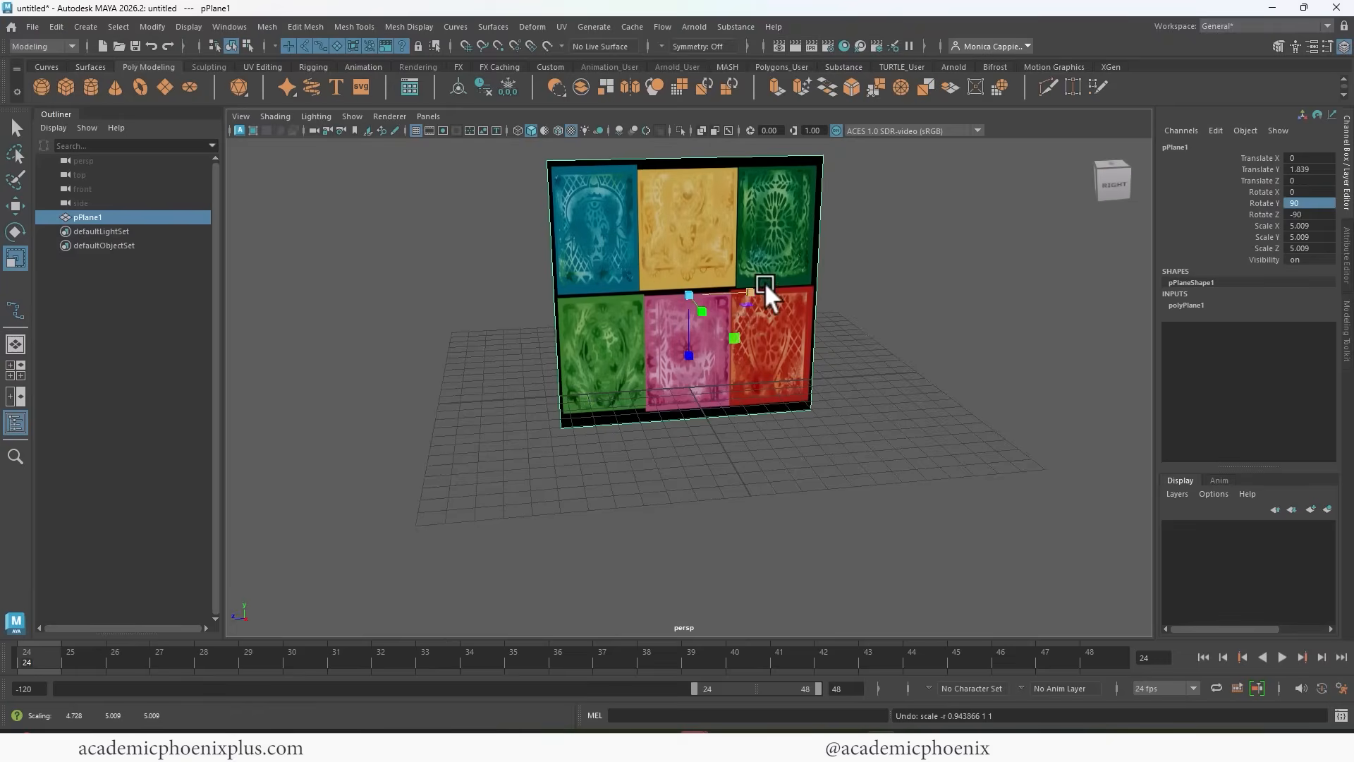
Freeze the plane's transformations and delete its construction history.
left_click(507, 86)
left_click(483, 86)
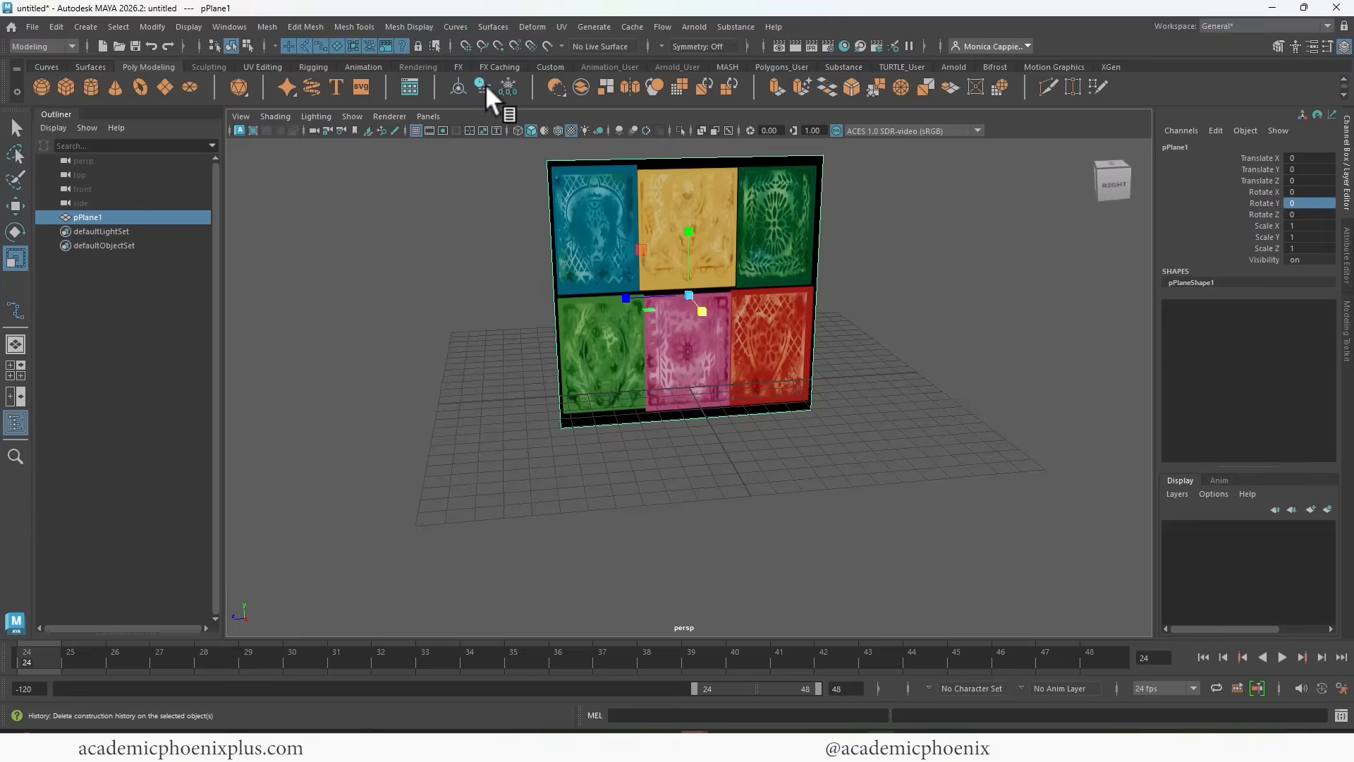
Switch to File Explorer, check the pixel dimensions of Papel_Picado_CLR in its file properties, and return to Maya.
key("alt+Tab")
left_click(568, 282)
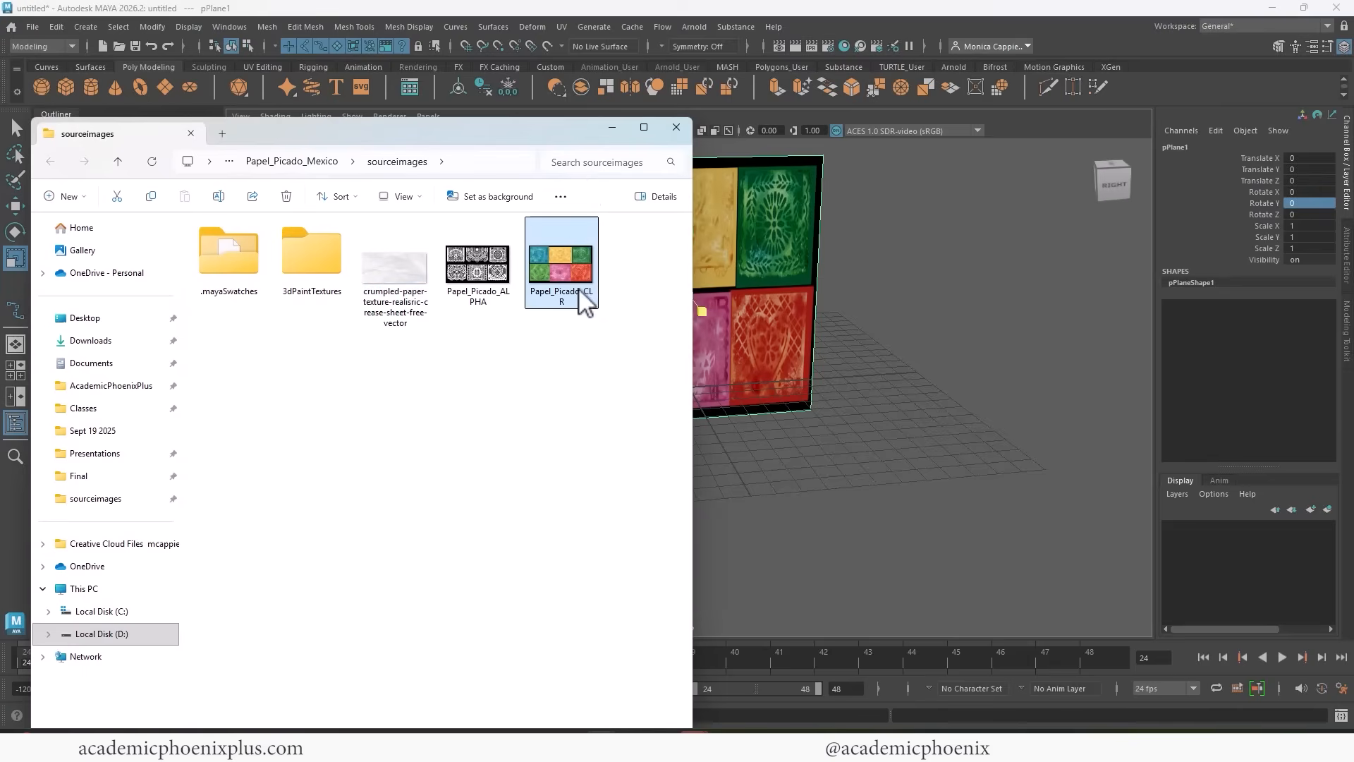
right_click(573, 268)
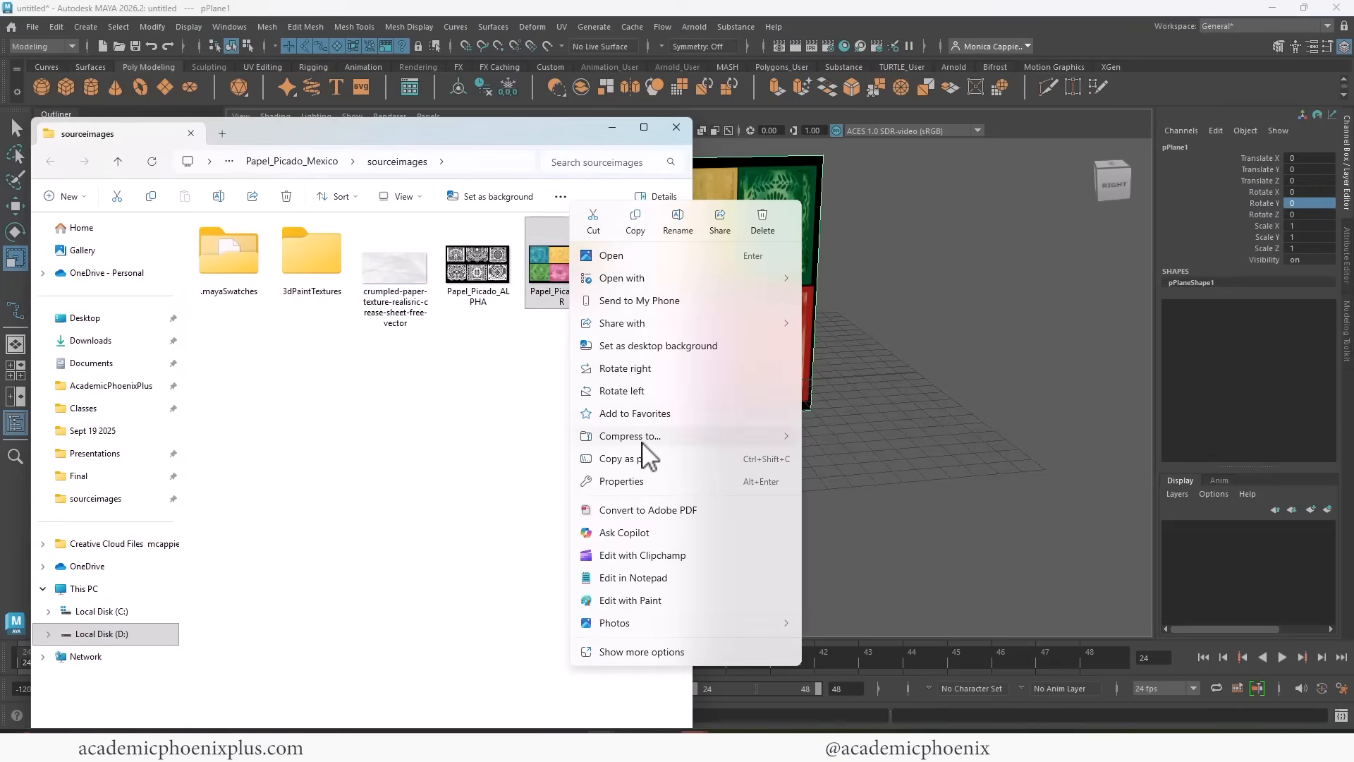
left_click(650, 481)
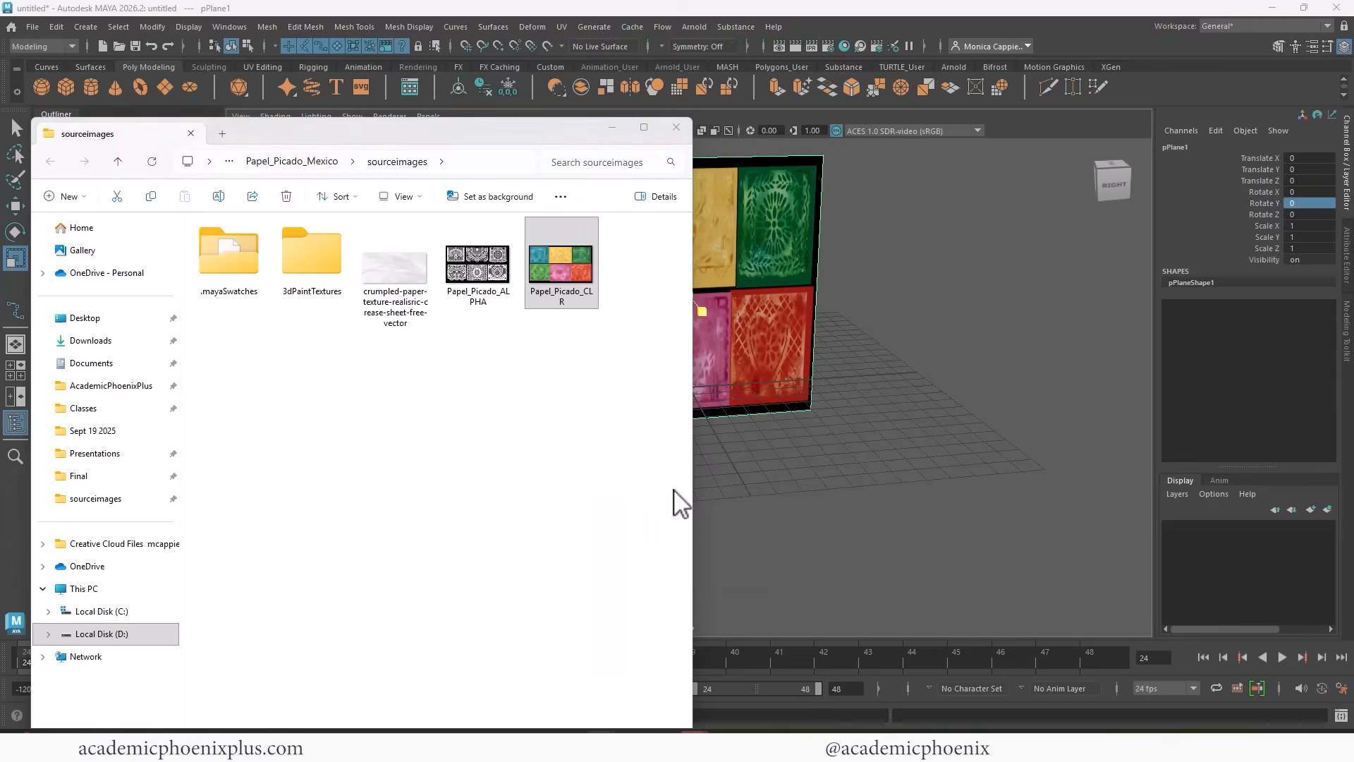
left_click(886, 191)
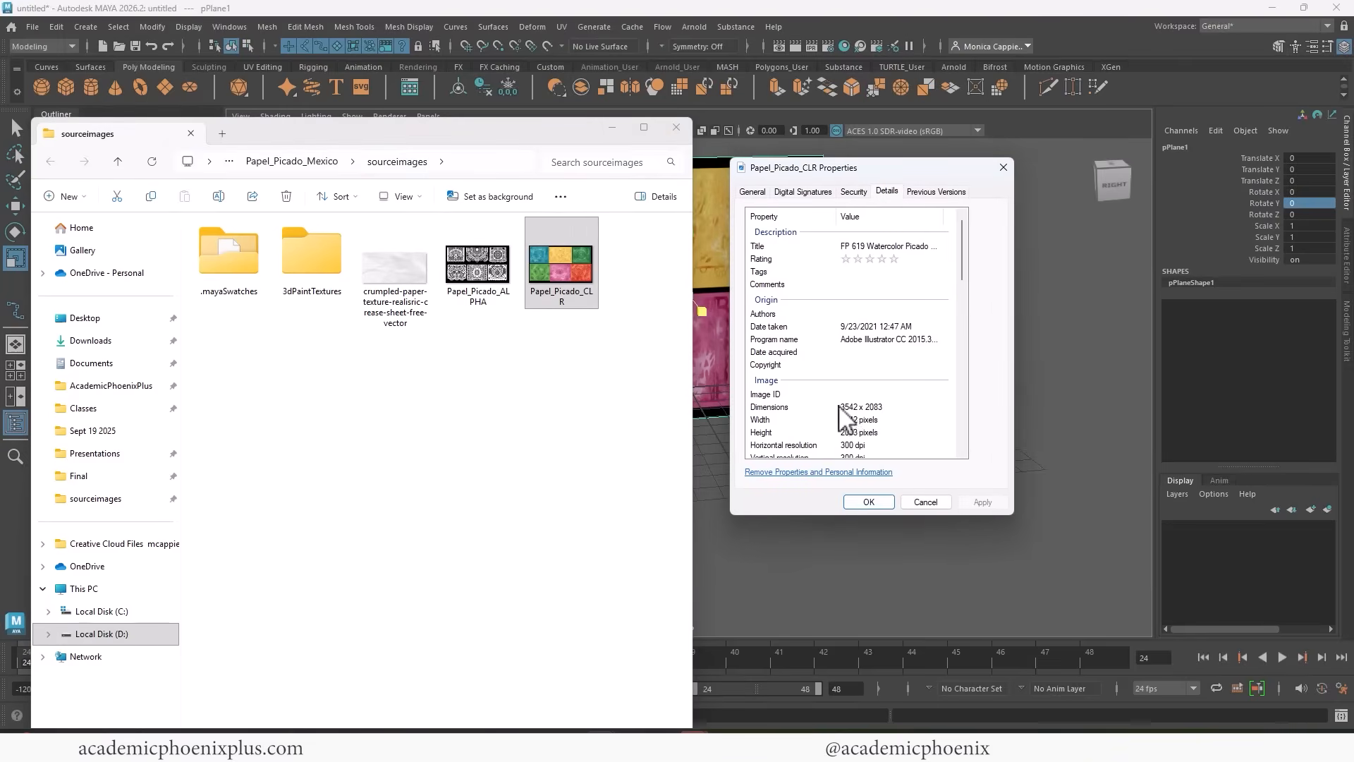
left_click_drag(465, 141, 0, 204)
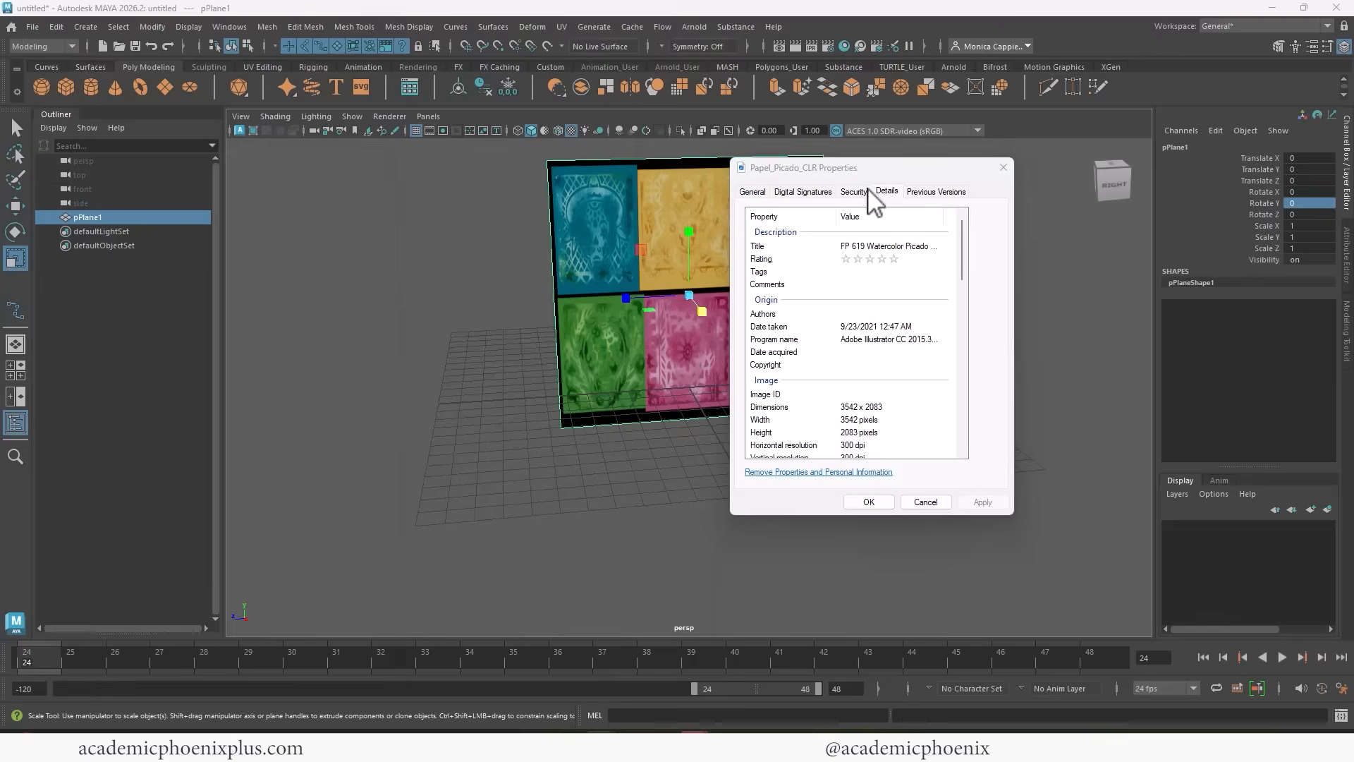
left_click_drag(873, 165, 0, 289)
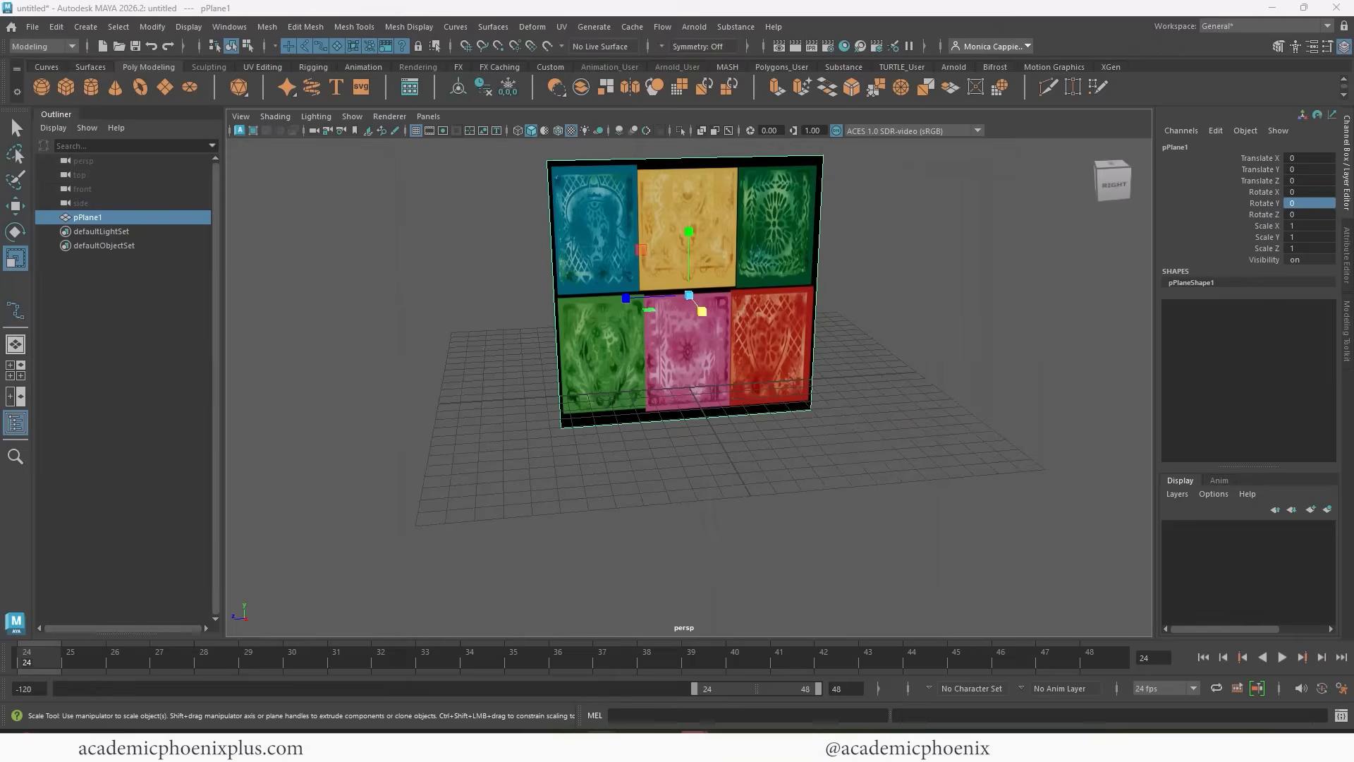
Scale the plane to the image's proportions with Scale Y at 2.08 and Scale Z at 3.54.
left_click(1310, 237)
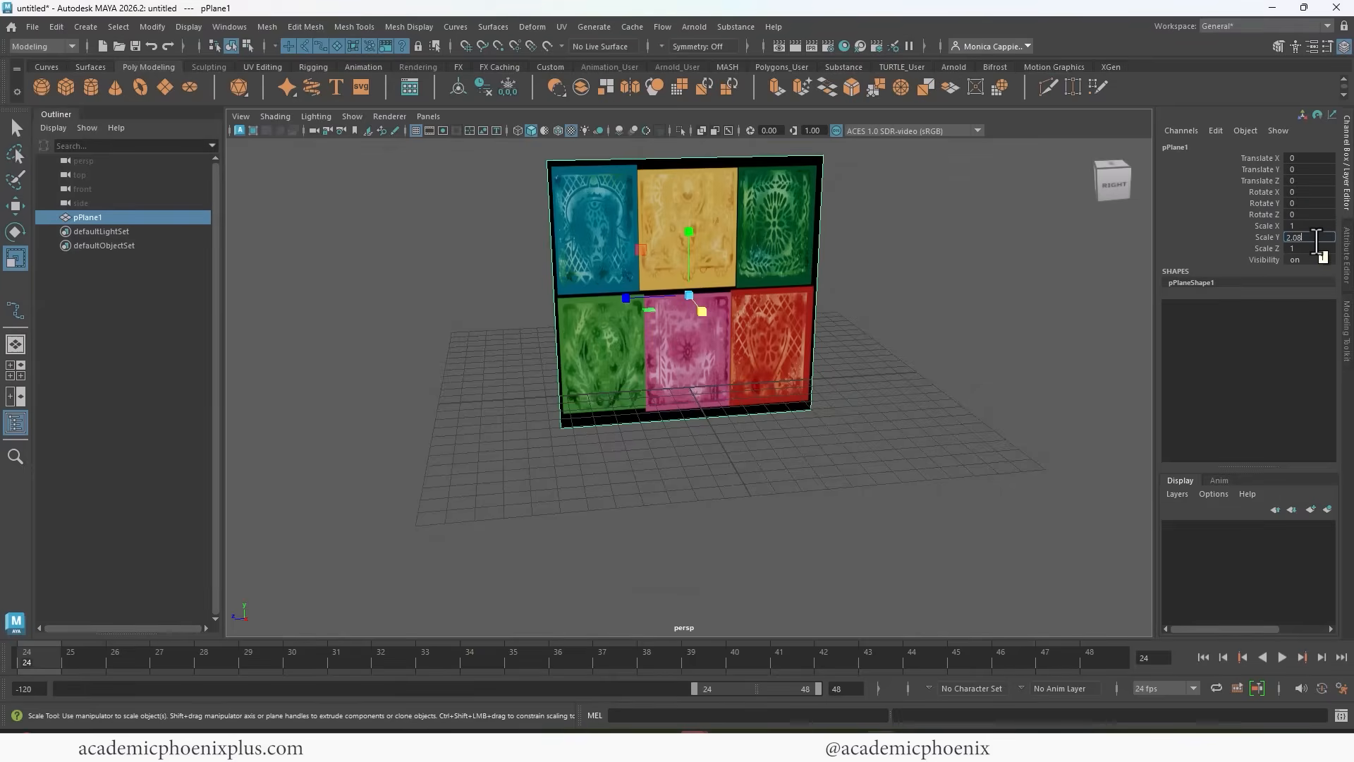
key("Return")
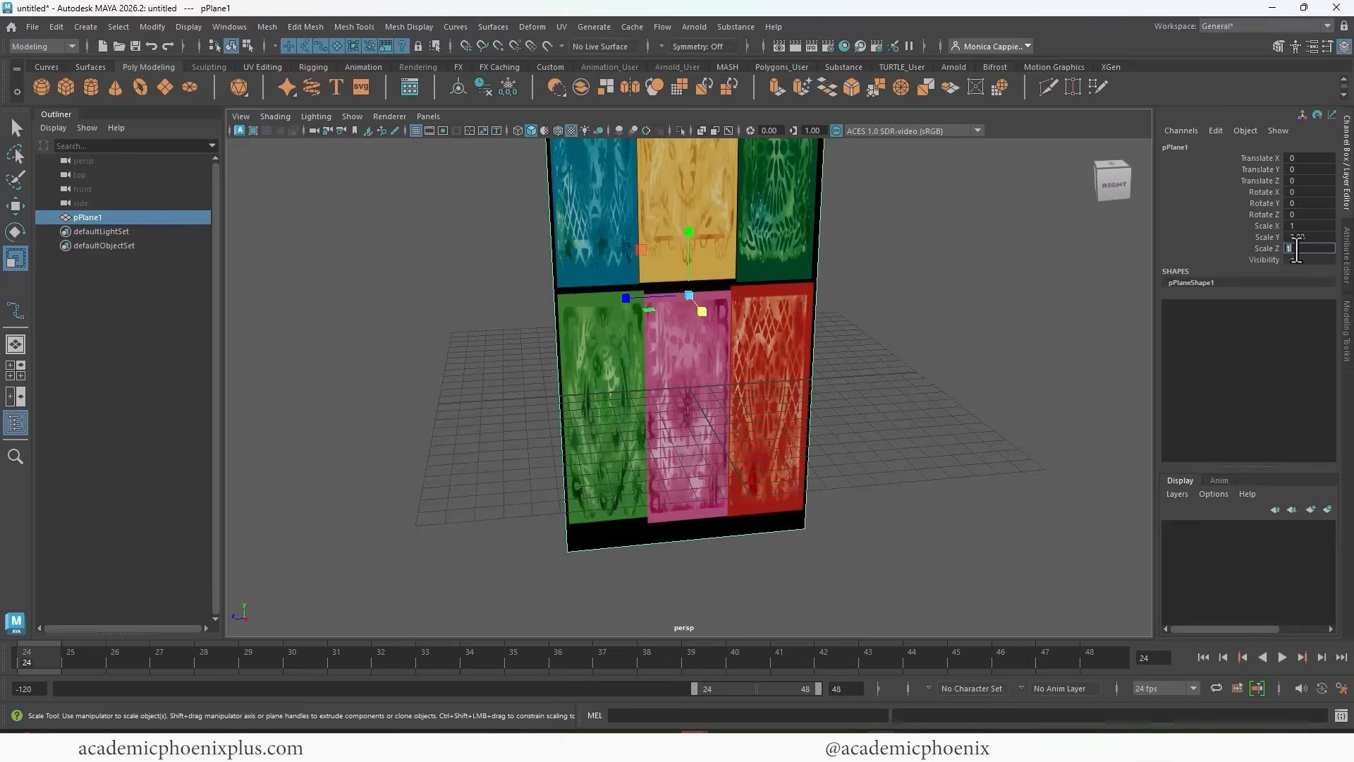
left_click(1293, 248)
type("3.54")
key("Return")
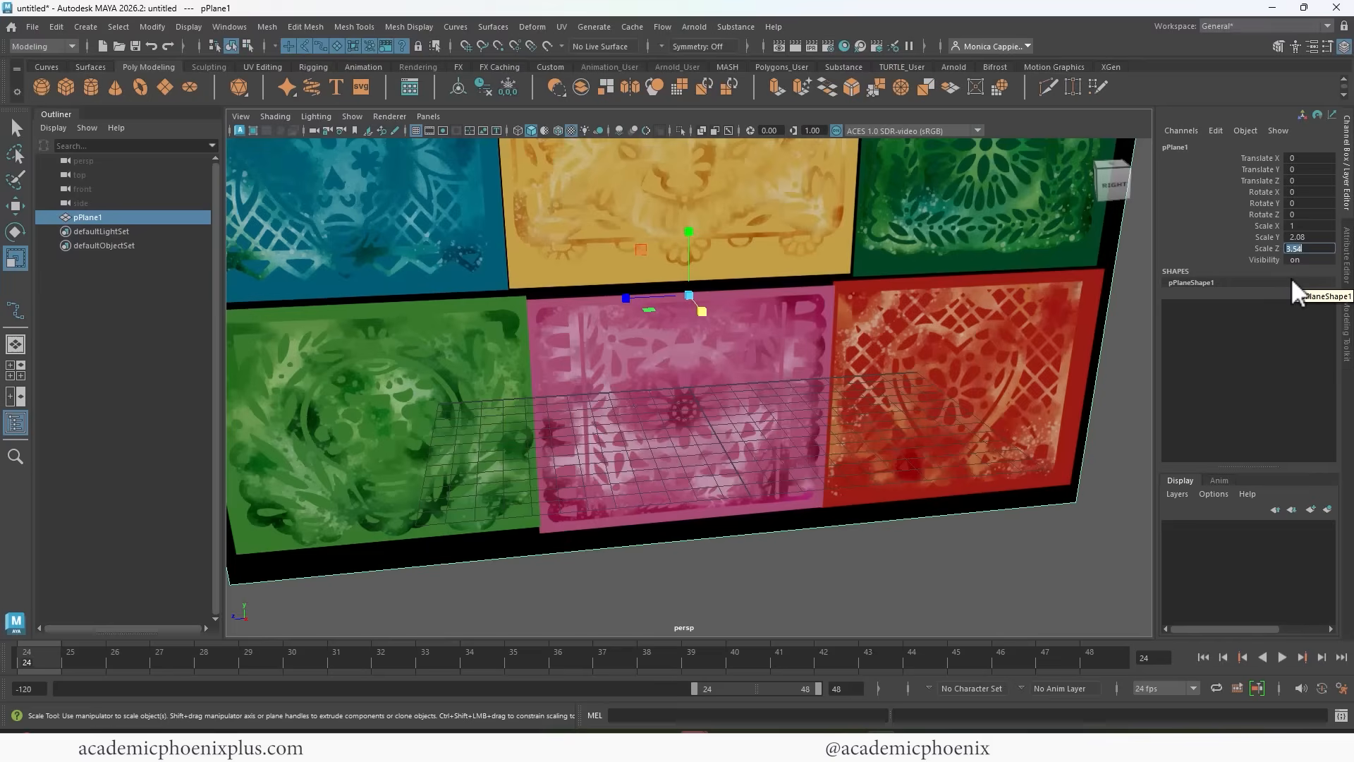
Raise the plane above the grid to about 3.29 in Translate Y and freeze its transformations.
scroll(624, 213, "down", 3)
left_click_drag(624, 213, 791, 273, "alt")
key("w")
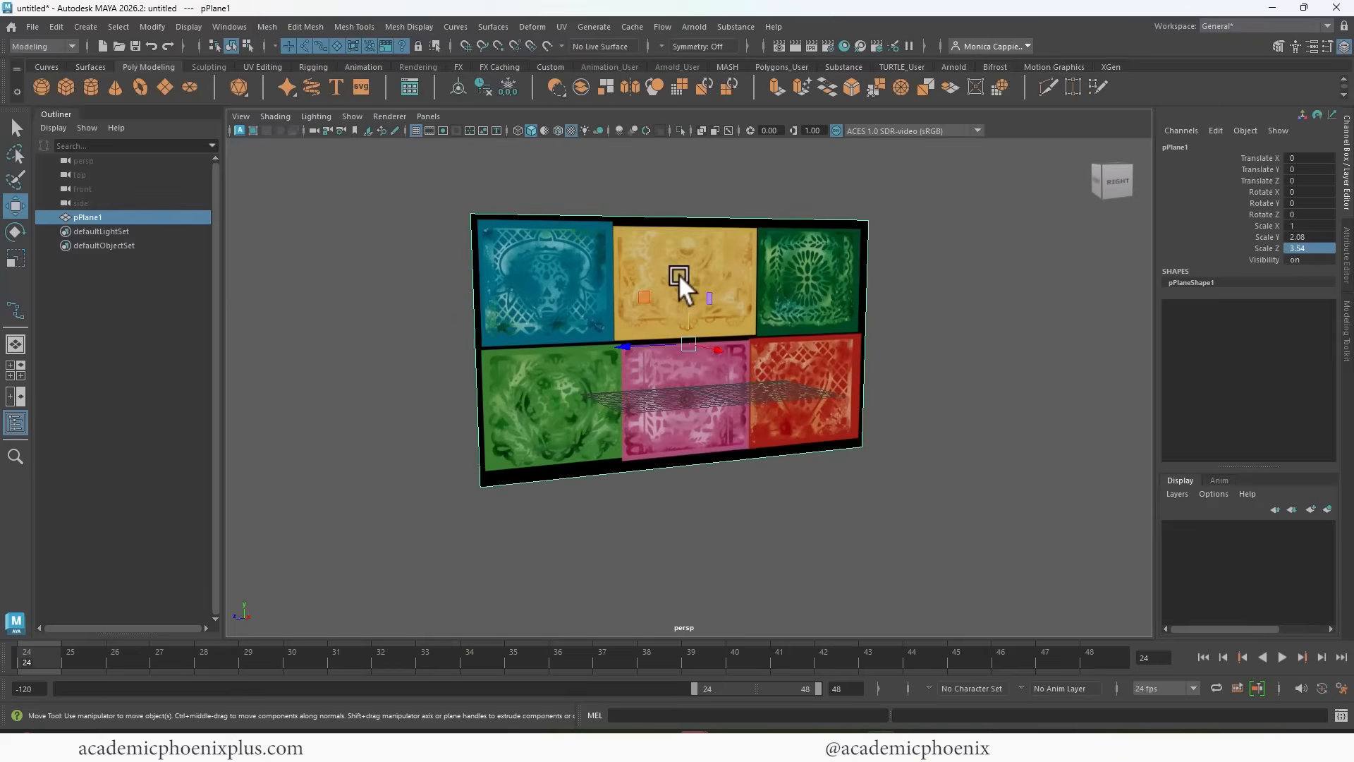
left_click_drag(678, 274, 702, 194)
left_click_drag(702, 194, 713, 266, "alt")
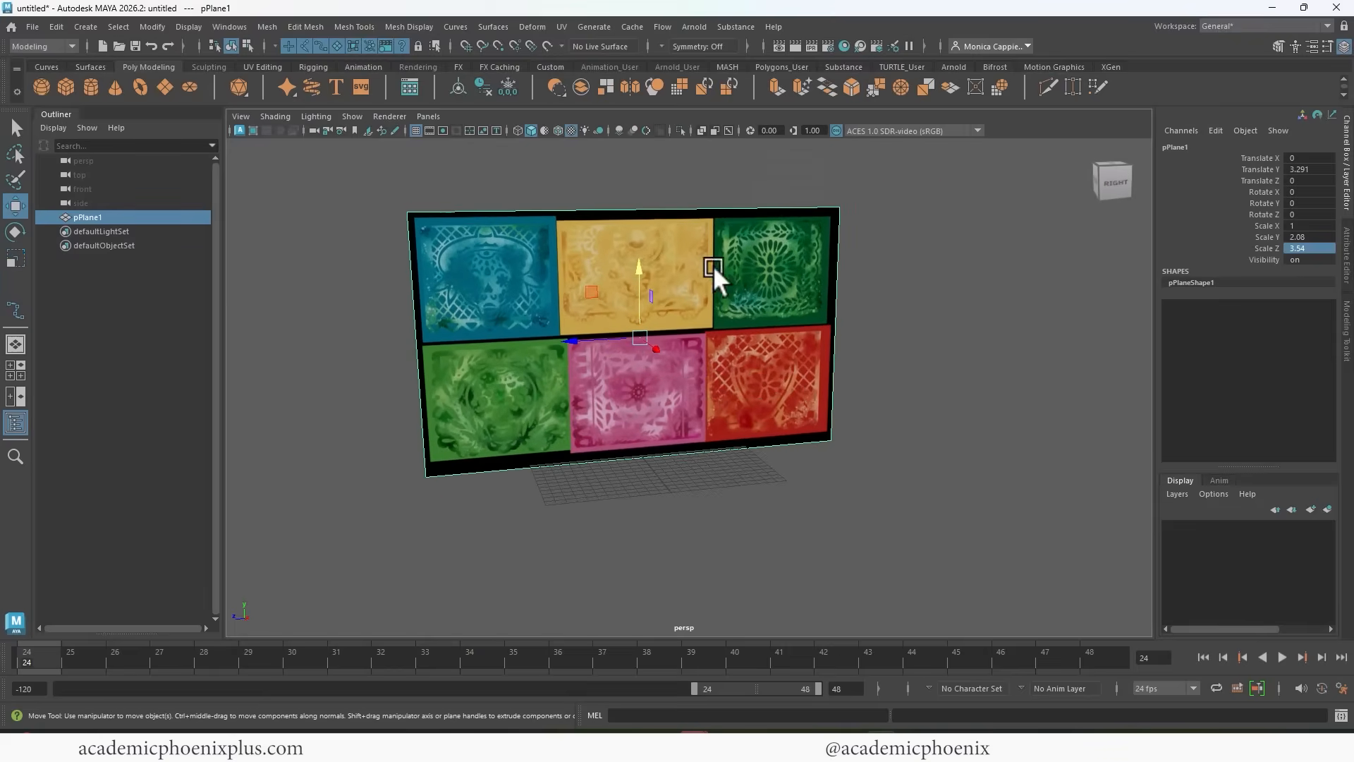
left_click(508, 86)
key("r")
left_click_drag(636, 332, 608, 344)
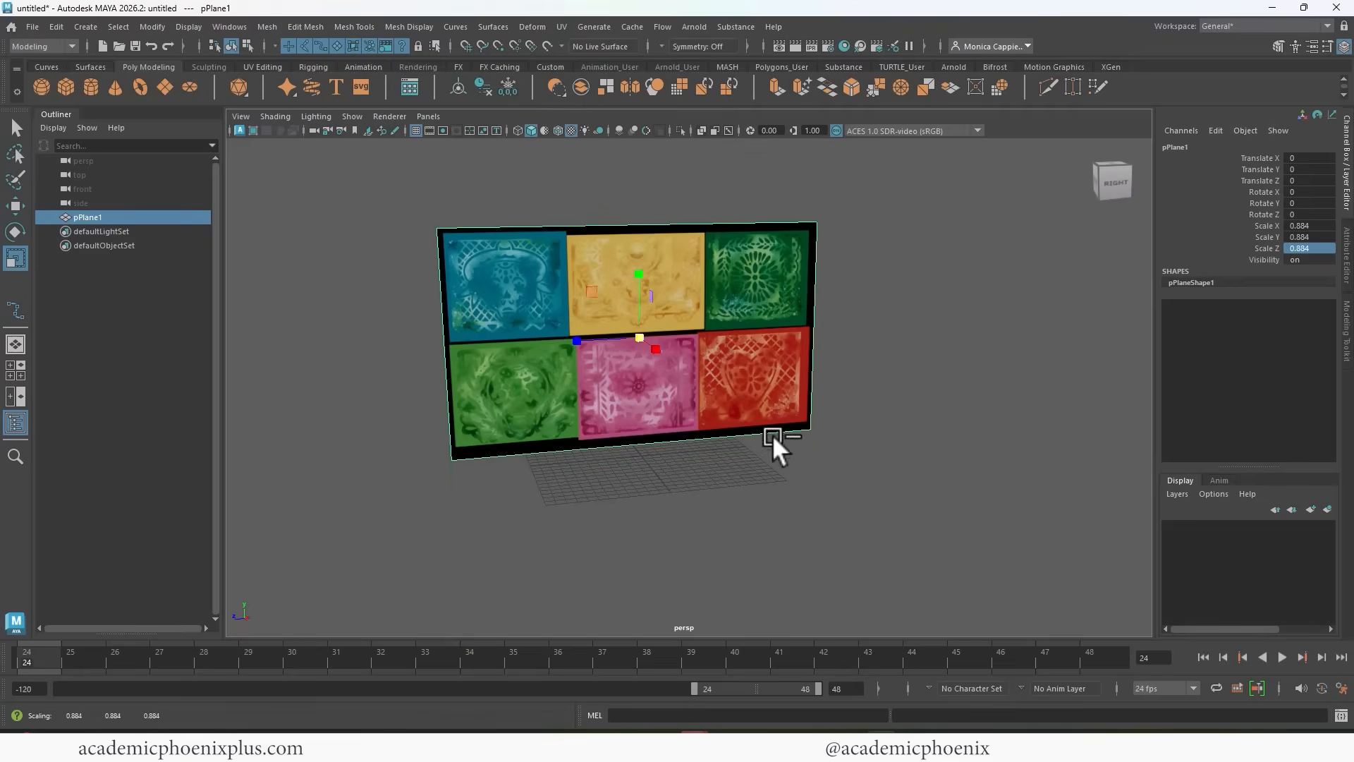
key("ctrl+z")
Rename the plane's OpenPBR material as PapelPicado_Shader.
right_click_drag(656, 423, 759, 340, "alt")
left_click_drag(759, 340, 789, 341, "alt")
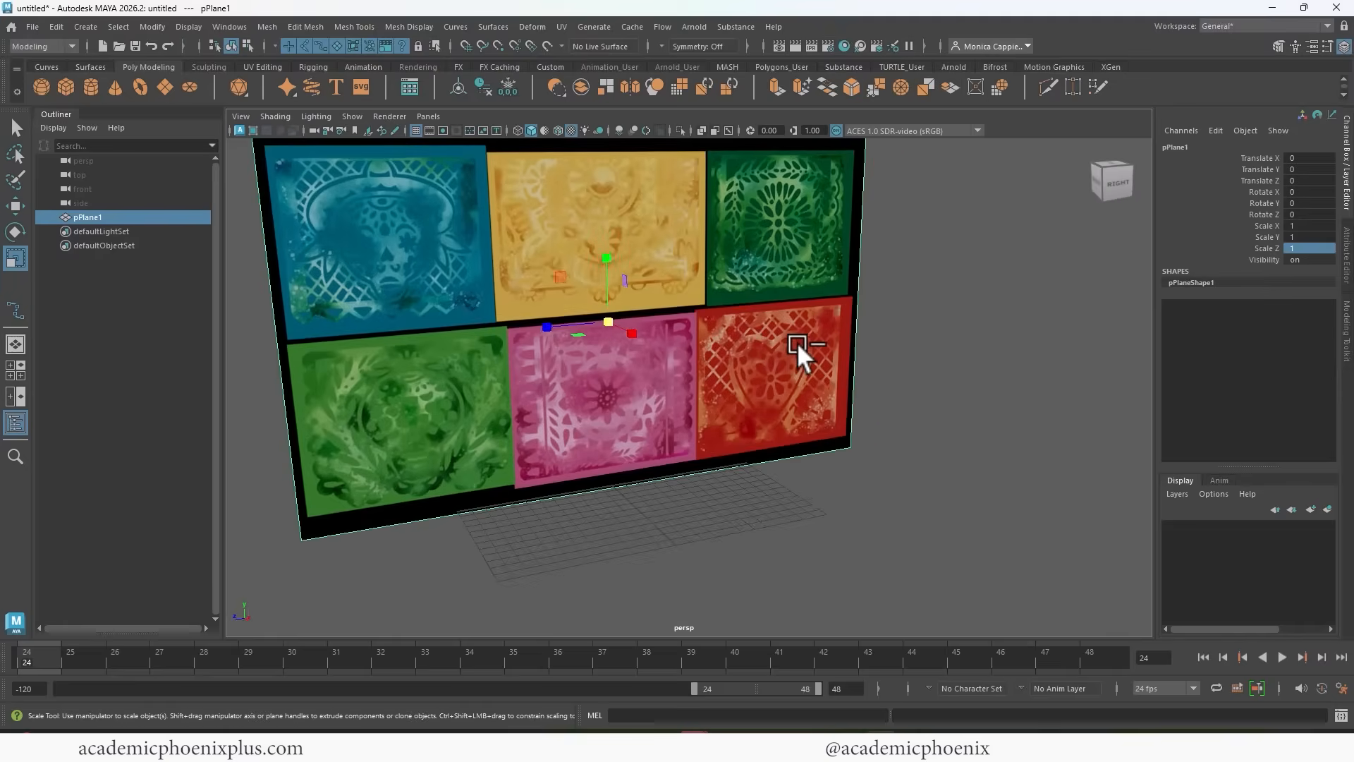
key("ctrl+a")
left_click(1172, 148)
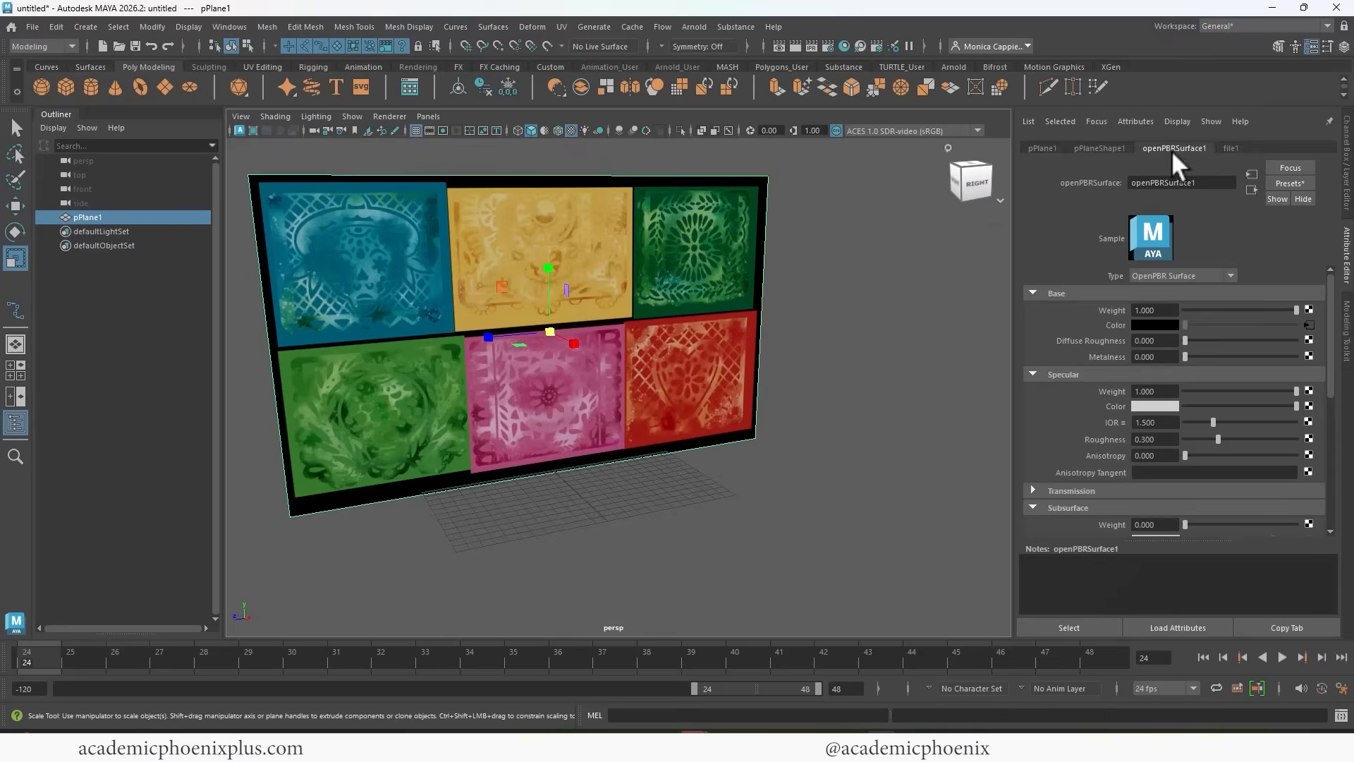
double_click(1160, 182)
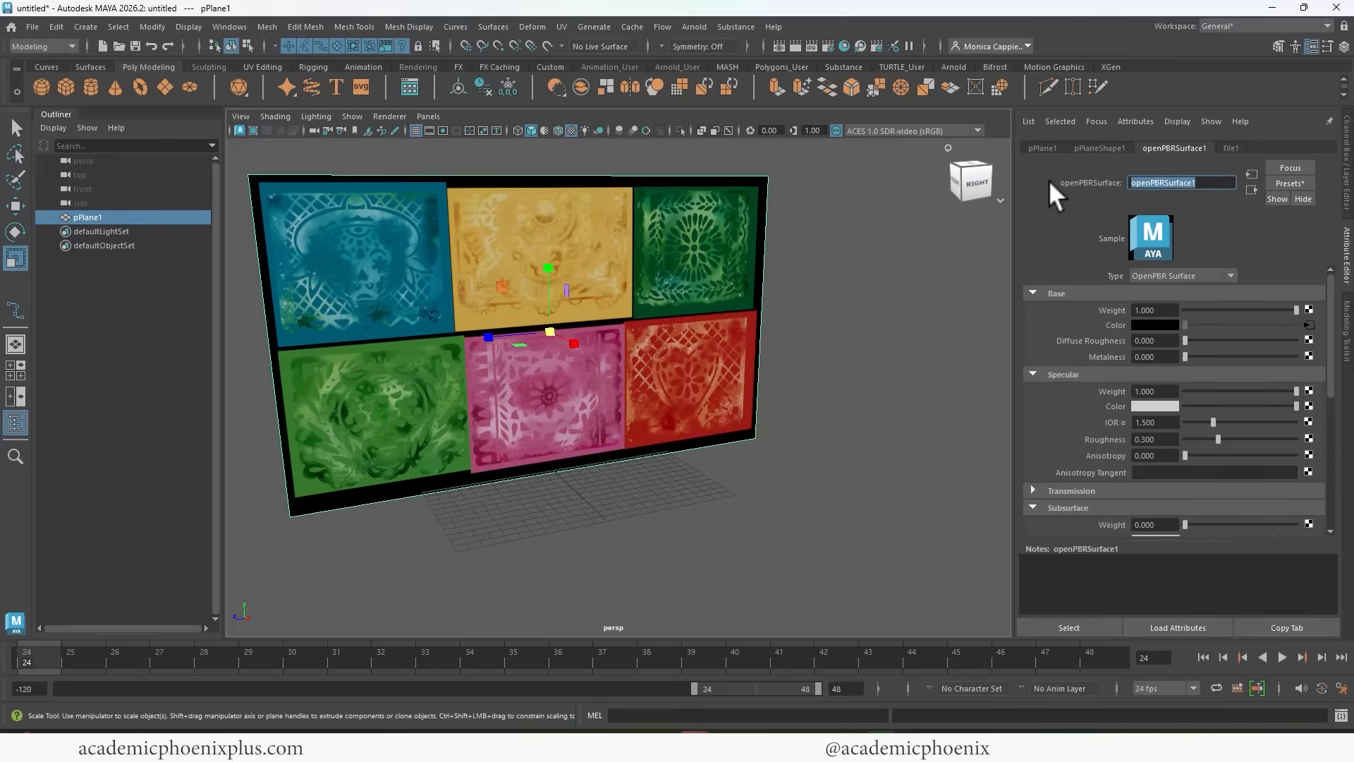
type("PapelPicado_Shader")
key("Return")
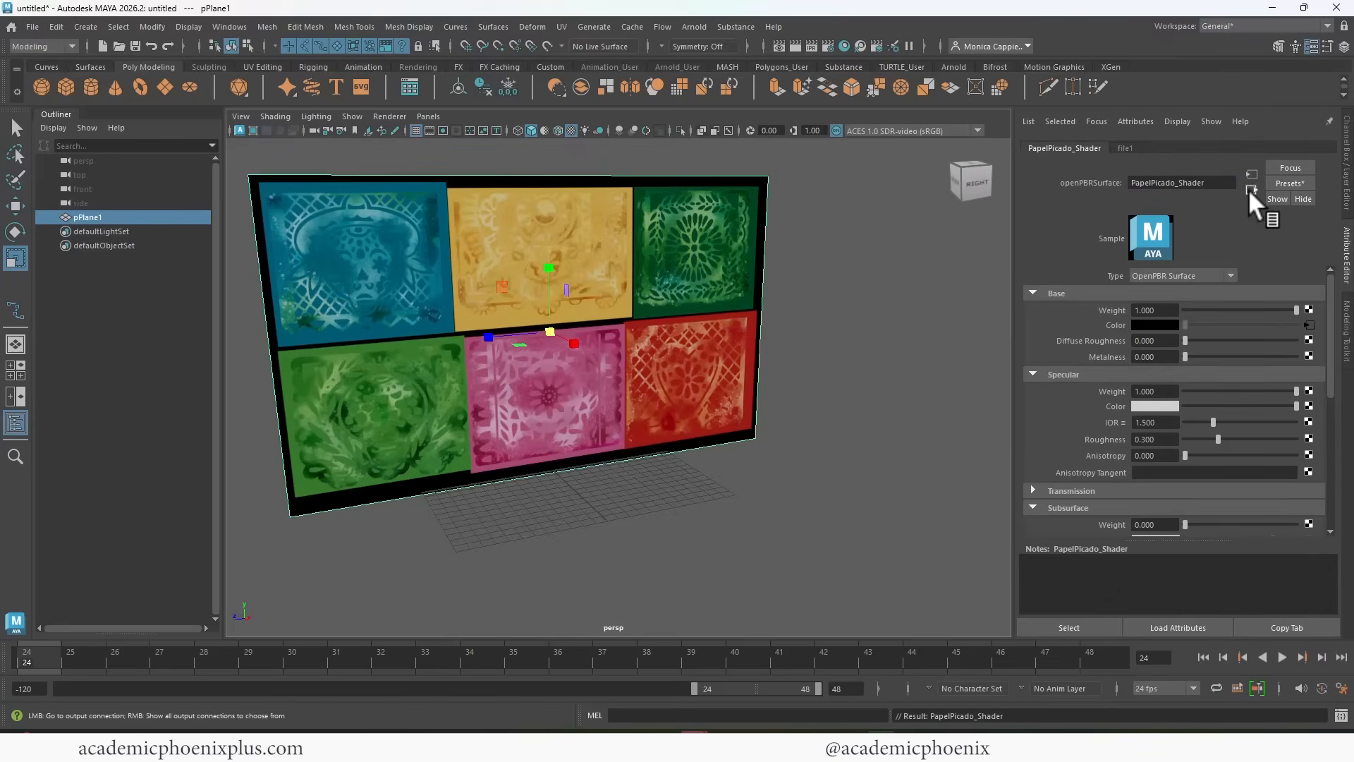
Set the specular roughness of PapelPicado_Shader to 0.4.
double_click(1164, 181)
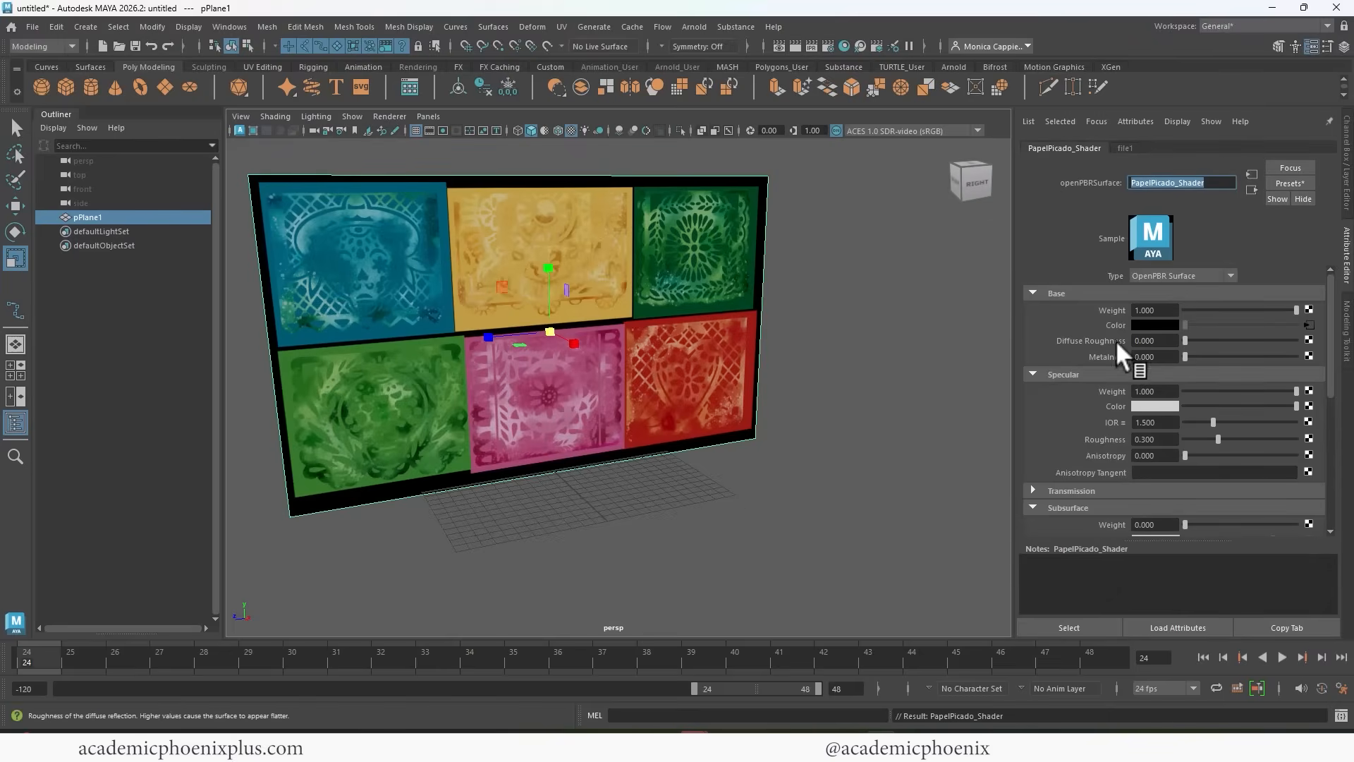
double_click(1164, 438)
type(".")
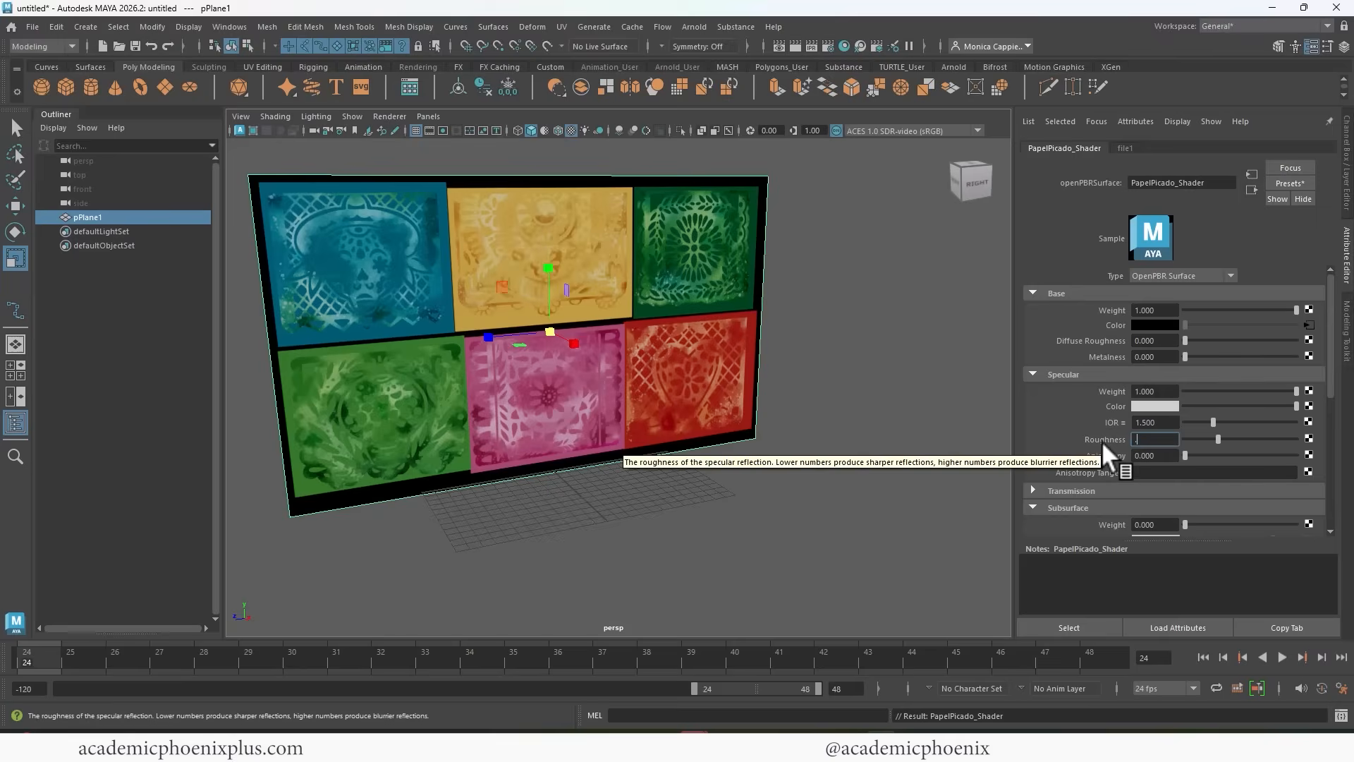
type("4")
key("Return")
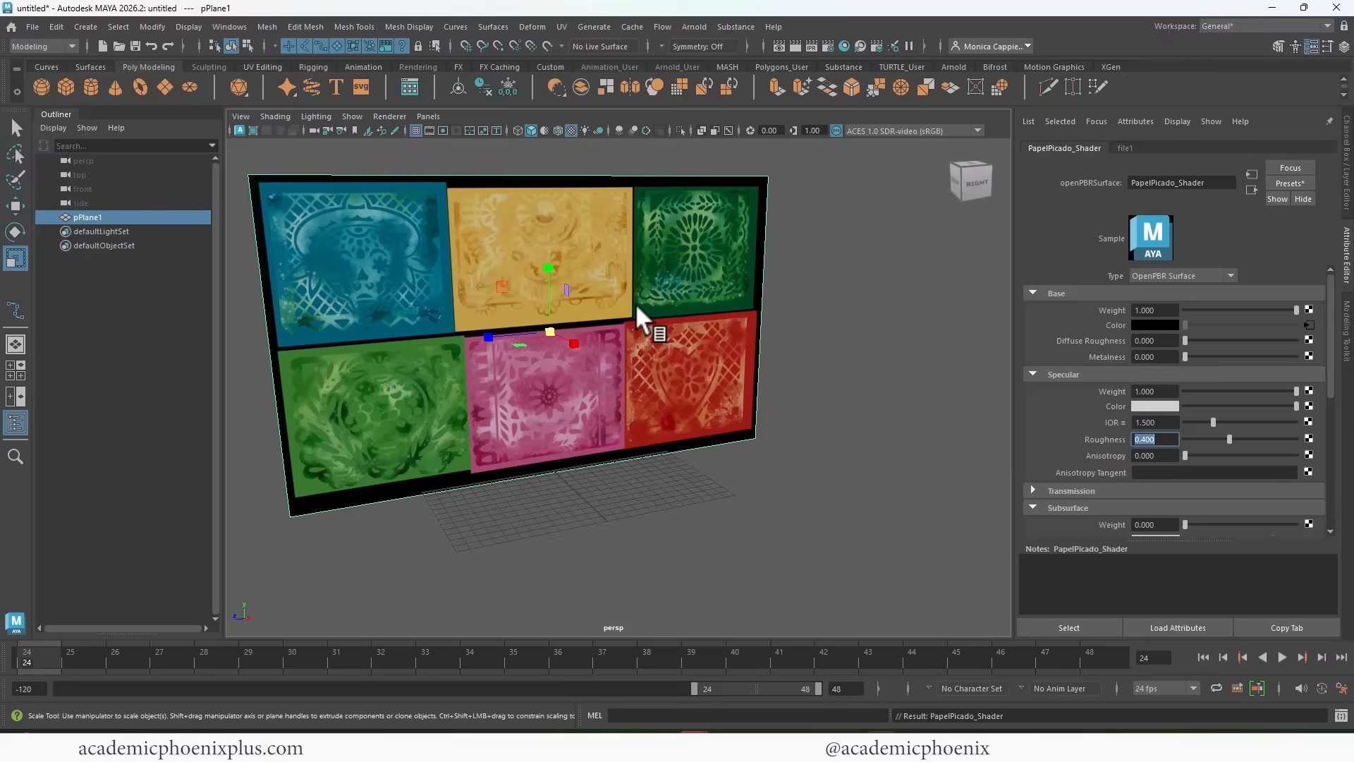
Connect a File texture to the material's geometry opacity and load Papel_Picado_ALPHA.png from the sourceimages folder.
left_click_drag(1328, 365, 1316, 440)
scroll(1314, 438, "down", 3)
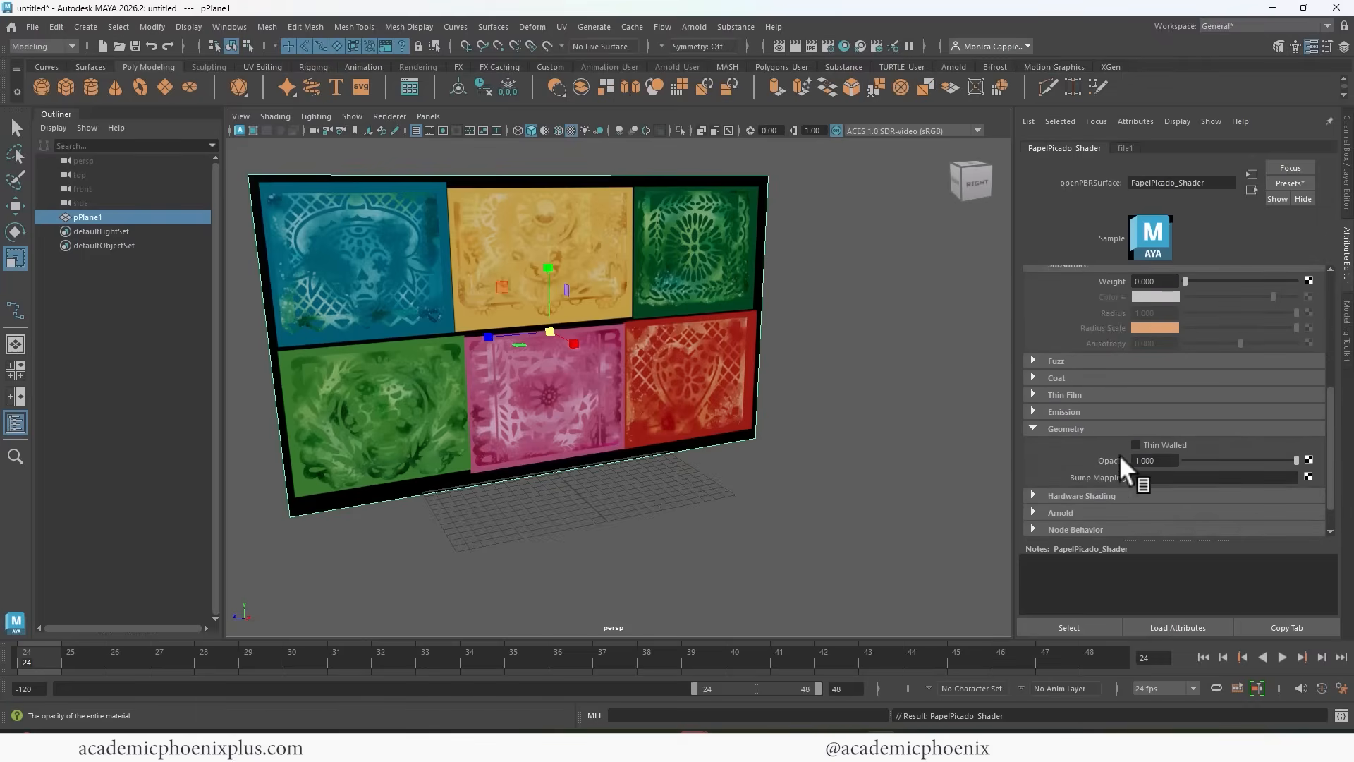
left_click(1308, 459)
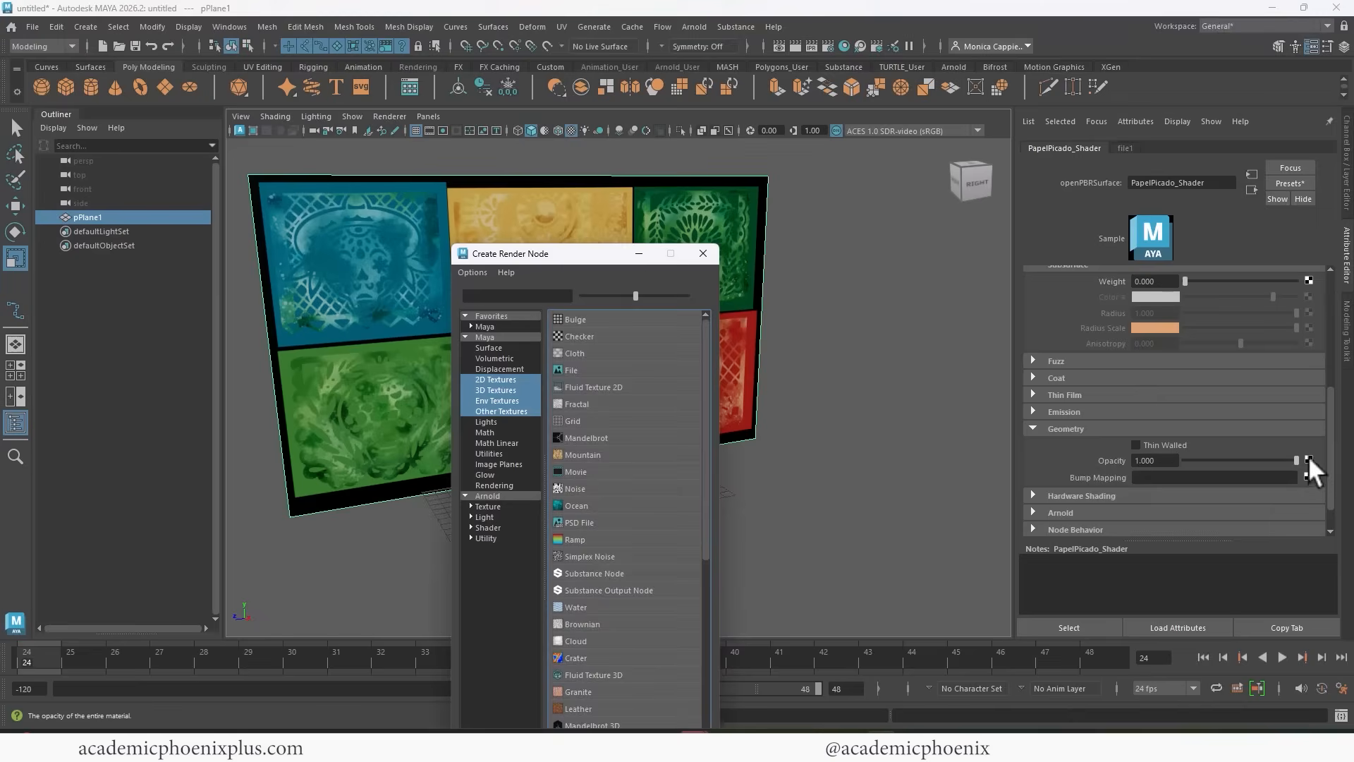
left_click(568, 371)
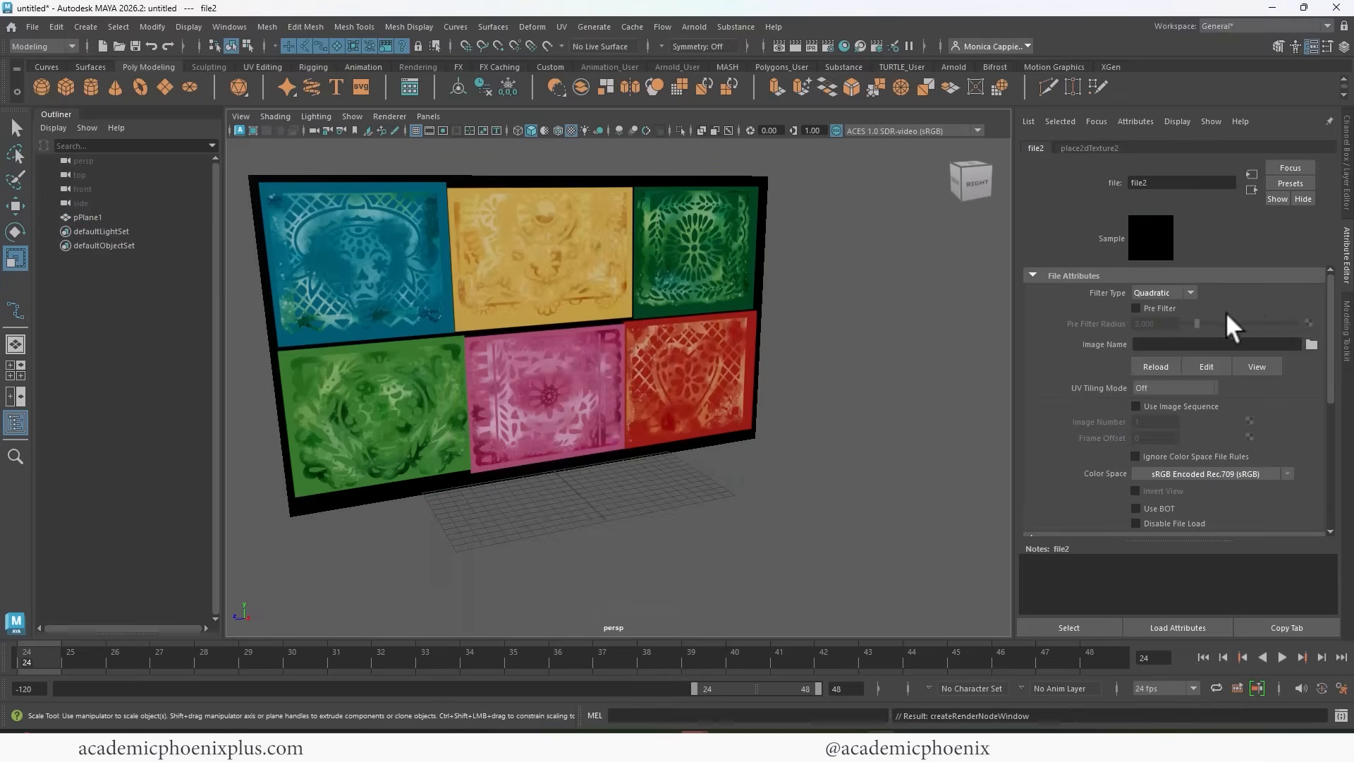
left_click(1311, 344)
left_click(338, 257)
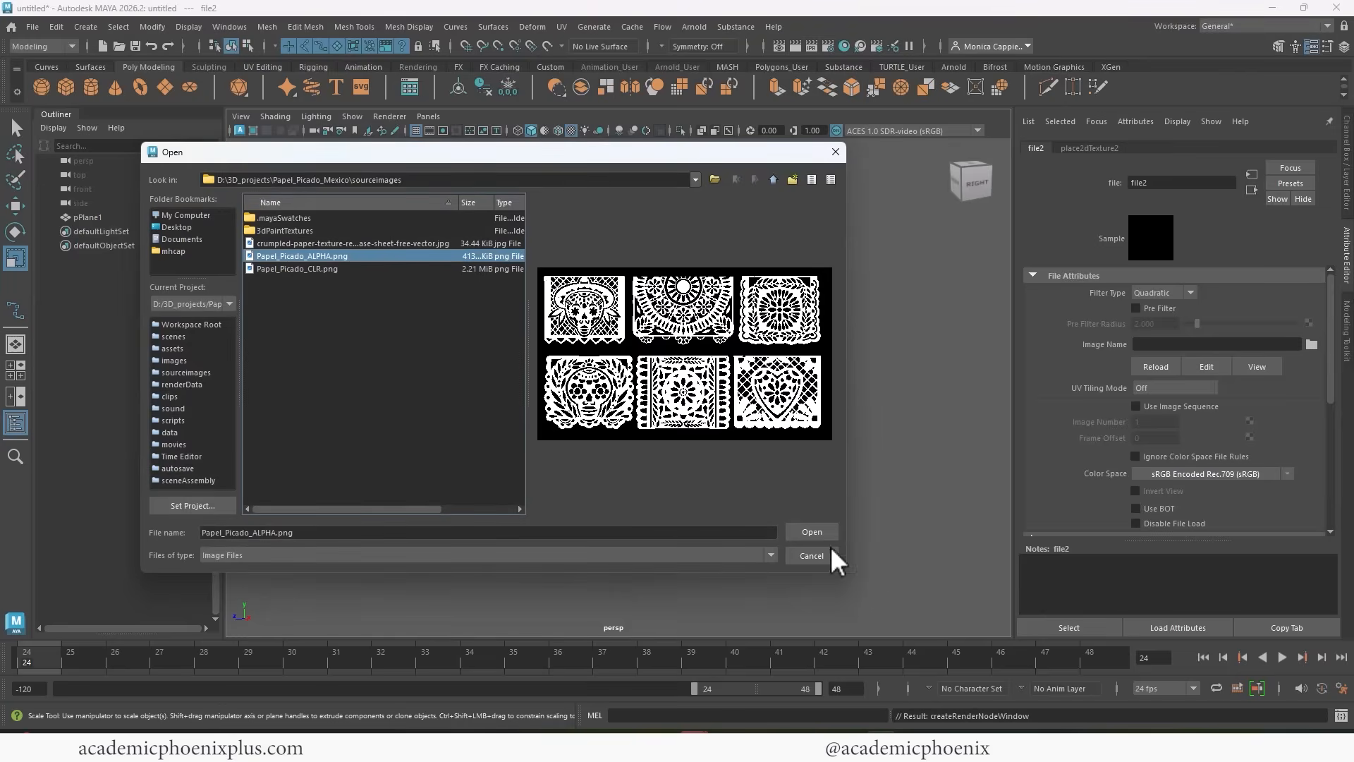
left_click(812, 531)
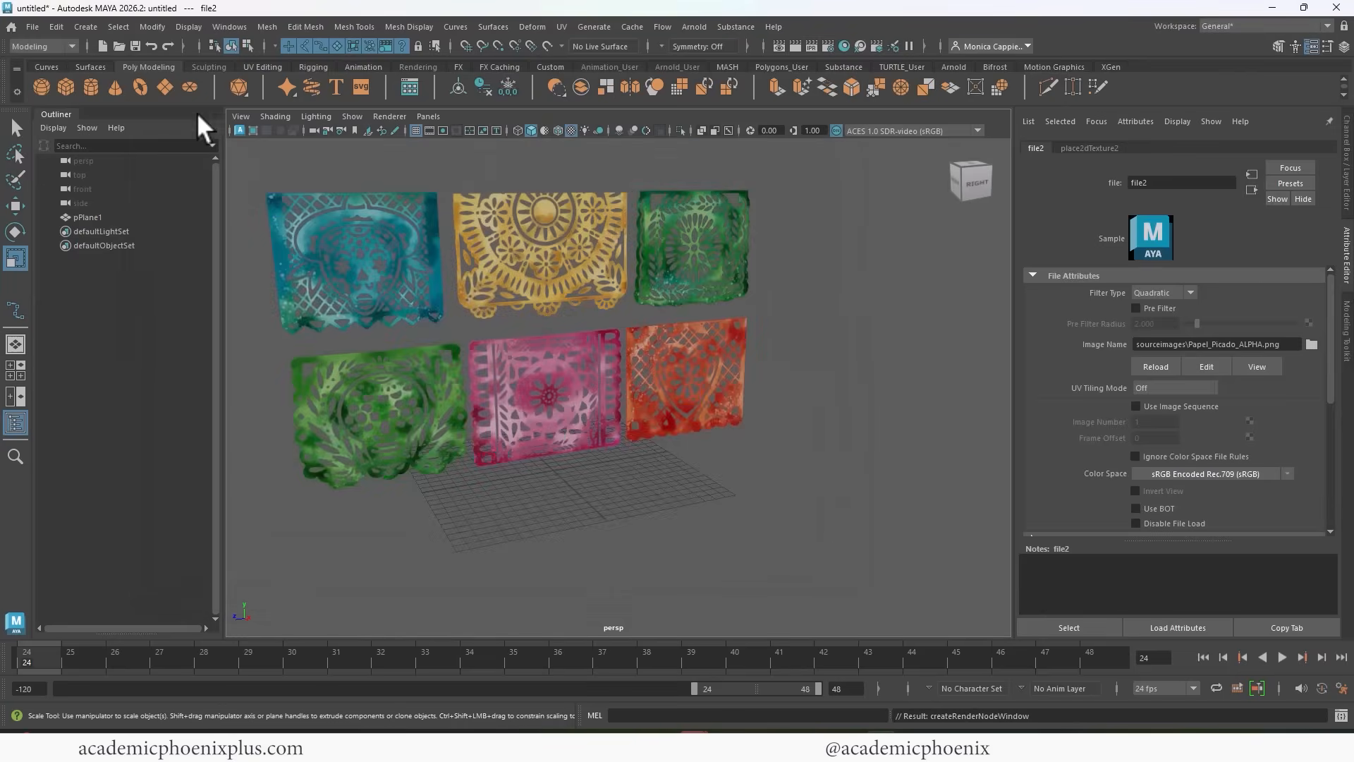
Create a polygon disc at the origin and scale it up well beyond the grid as a ground surface.
left_click(190, 87)
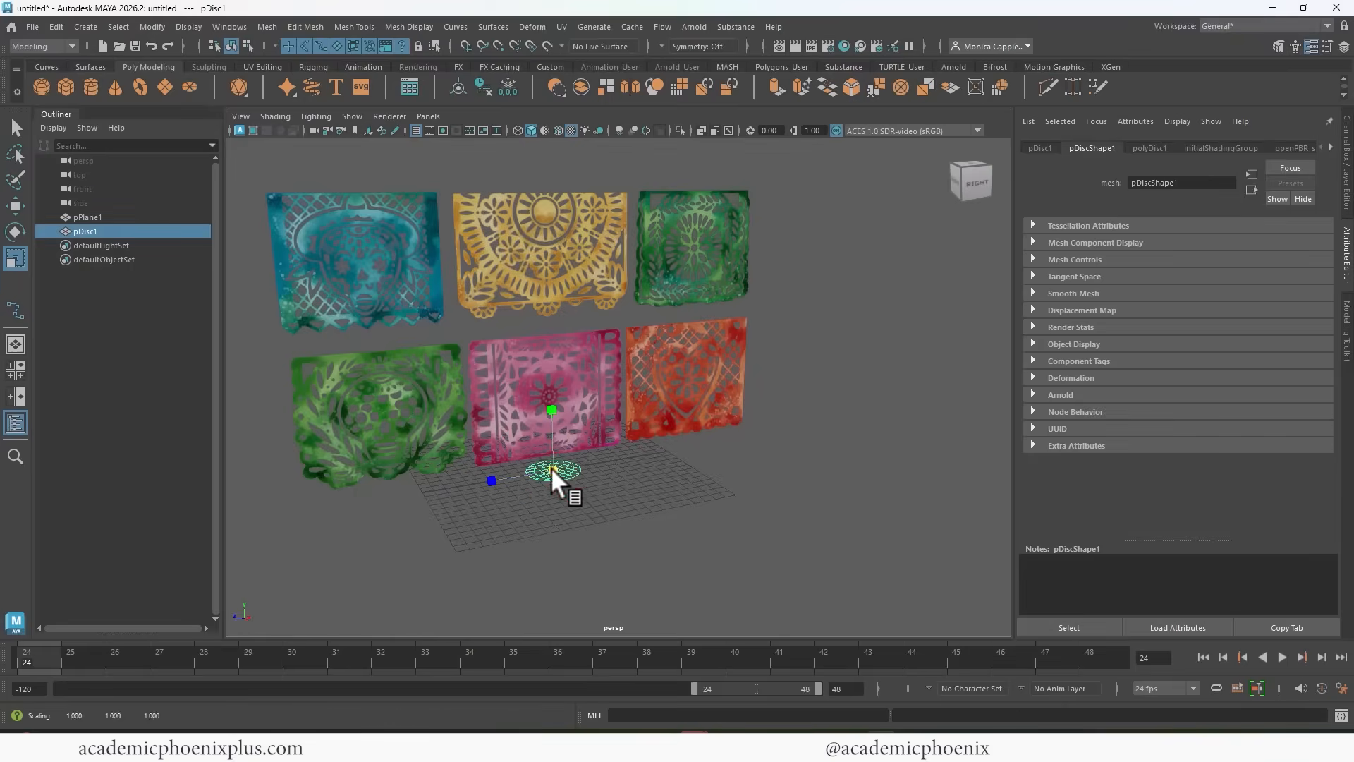
left_click_drag(551, 467, 1050, 439)
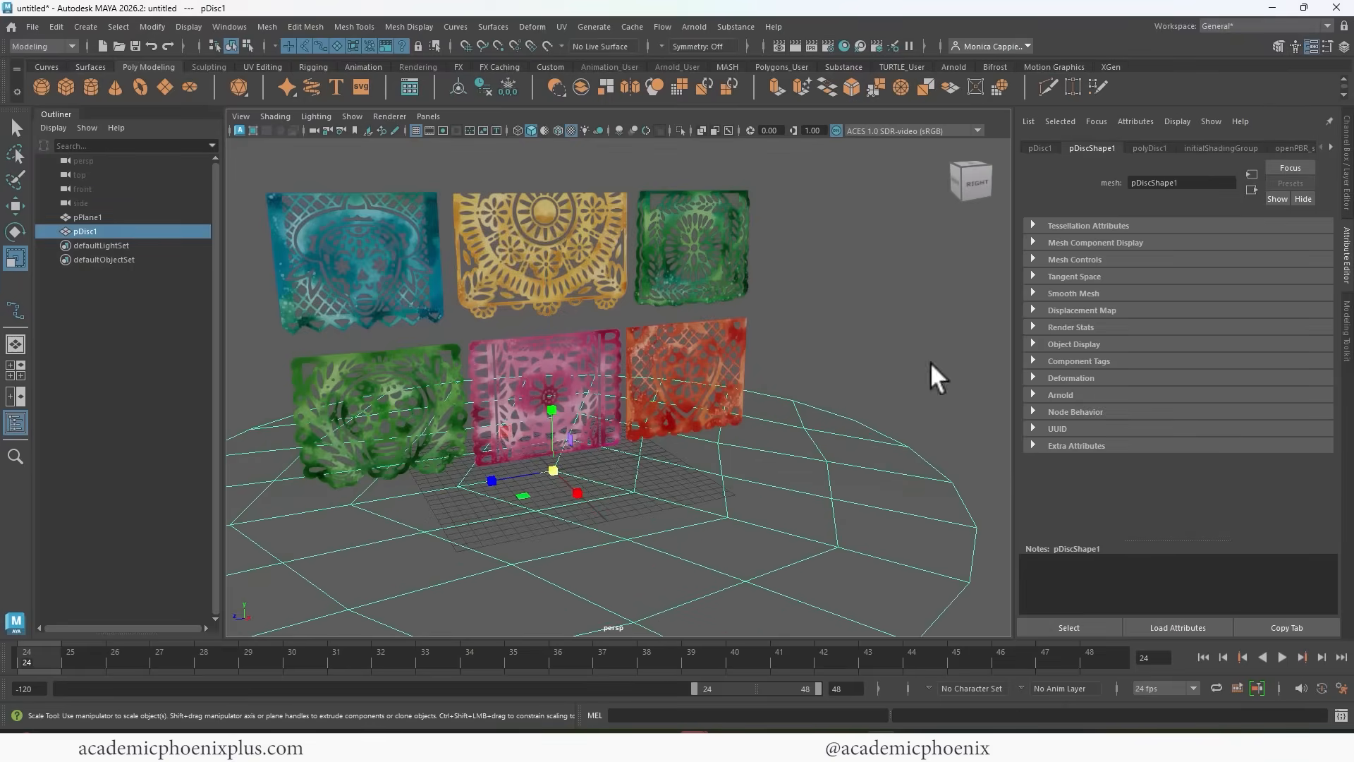
Add an Arnold Physical Sky light and render the perspective view with Arnold.
left_click(694, 26)
mouse_move(728, 119)
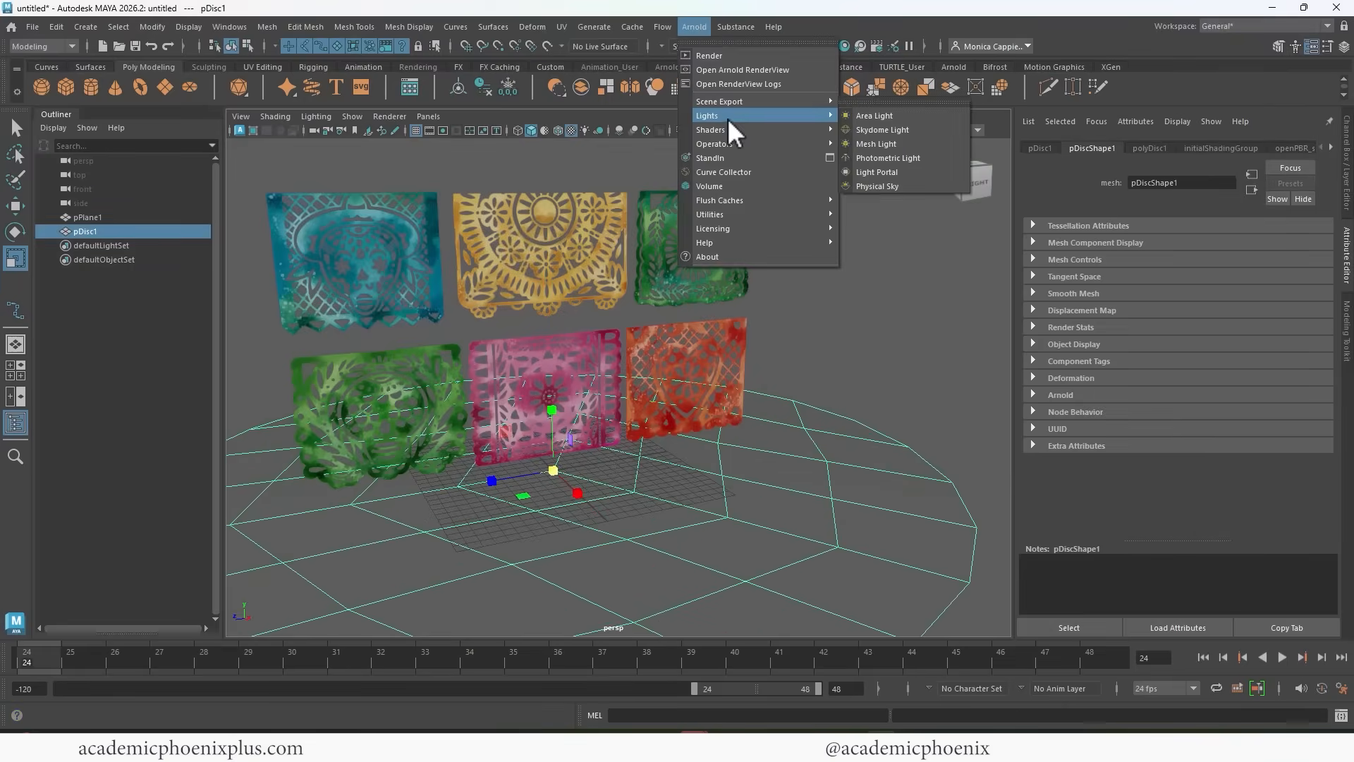
left_click(903, 186)
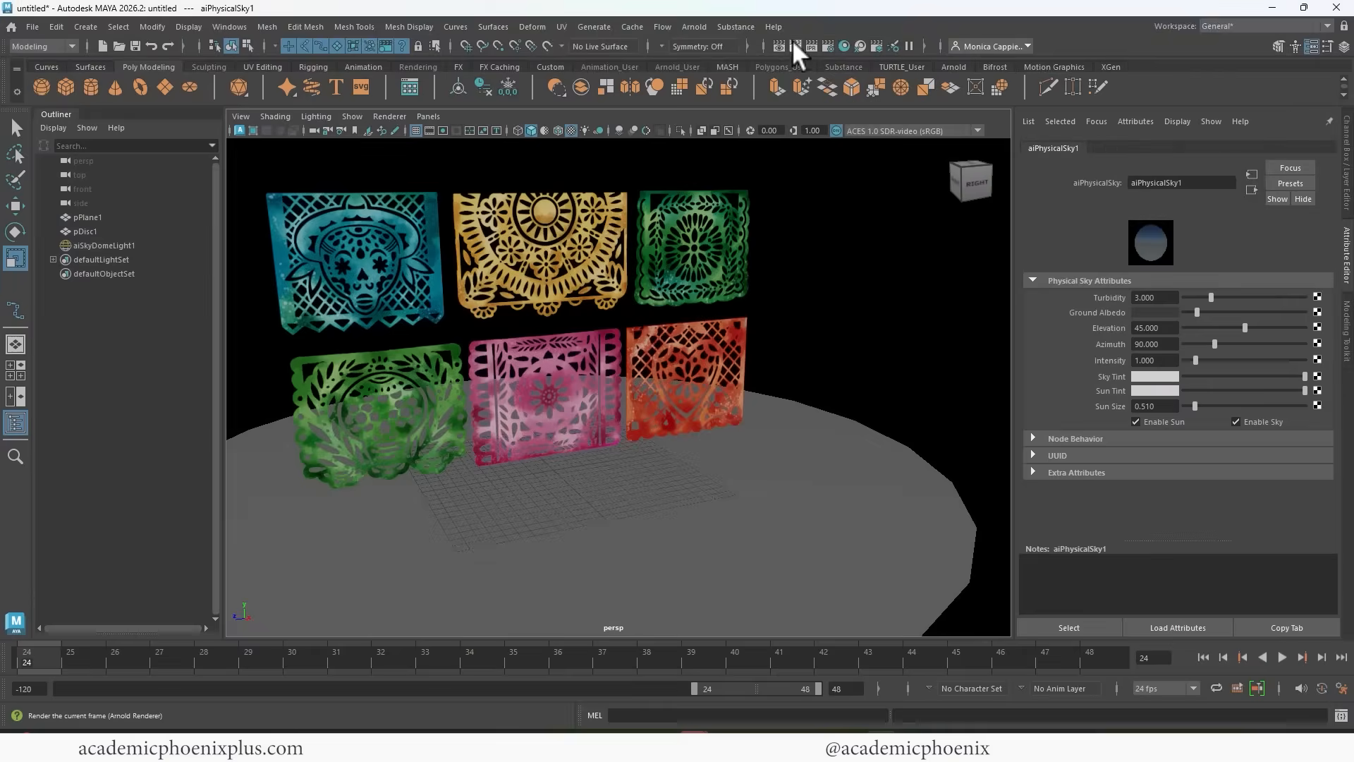
left_click(795, 47)
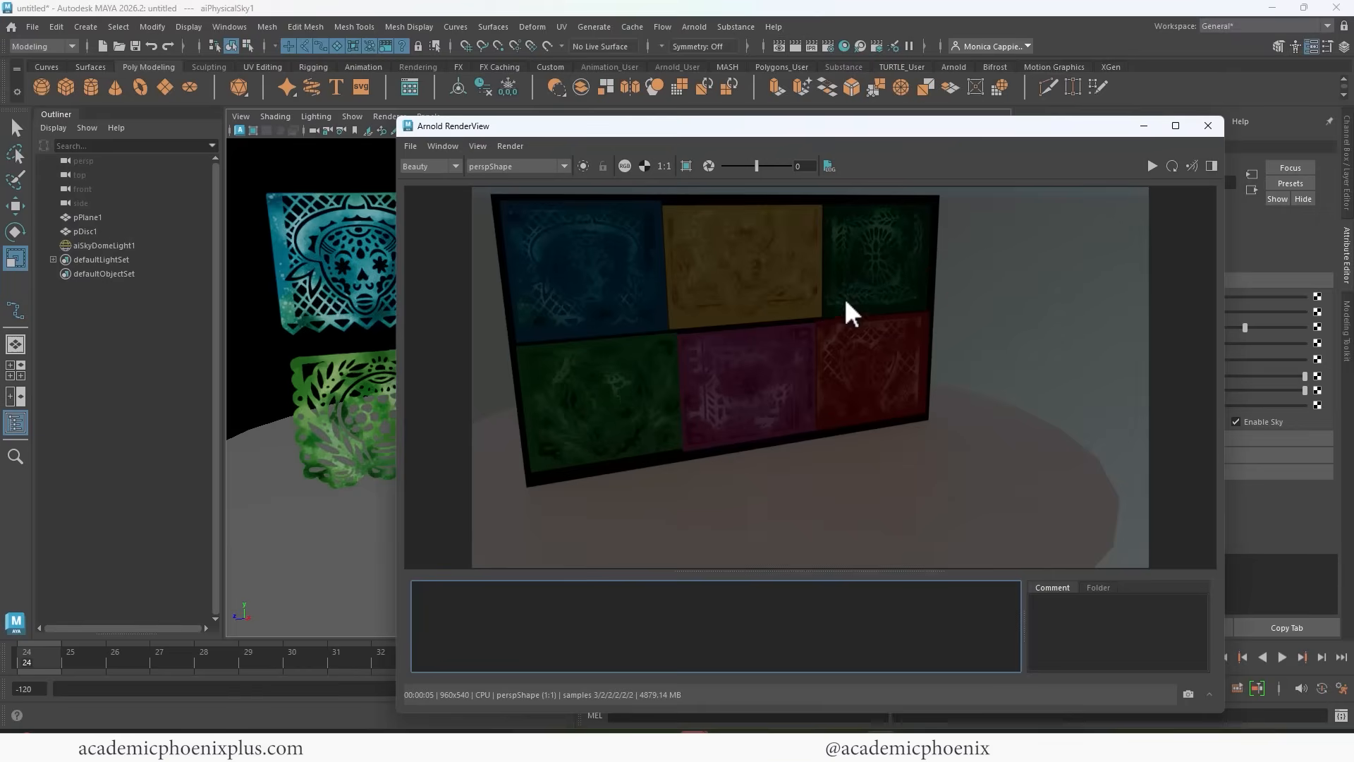
Set the color space of PapelPicado_Shader's opacity texture, Papel_Picado_ALPHA.png, to Raw with Alpha Is Luminance enabled.
left_click(1210, 125)
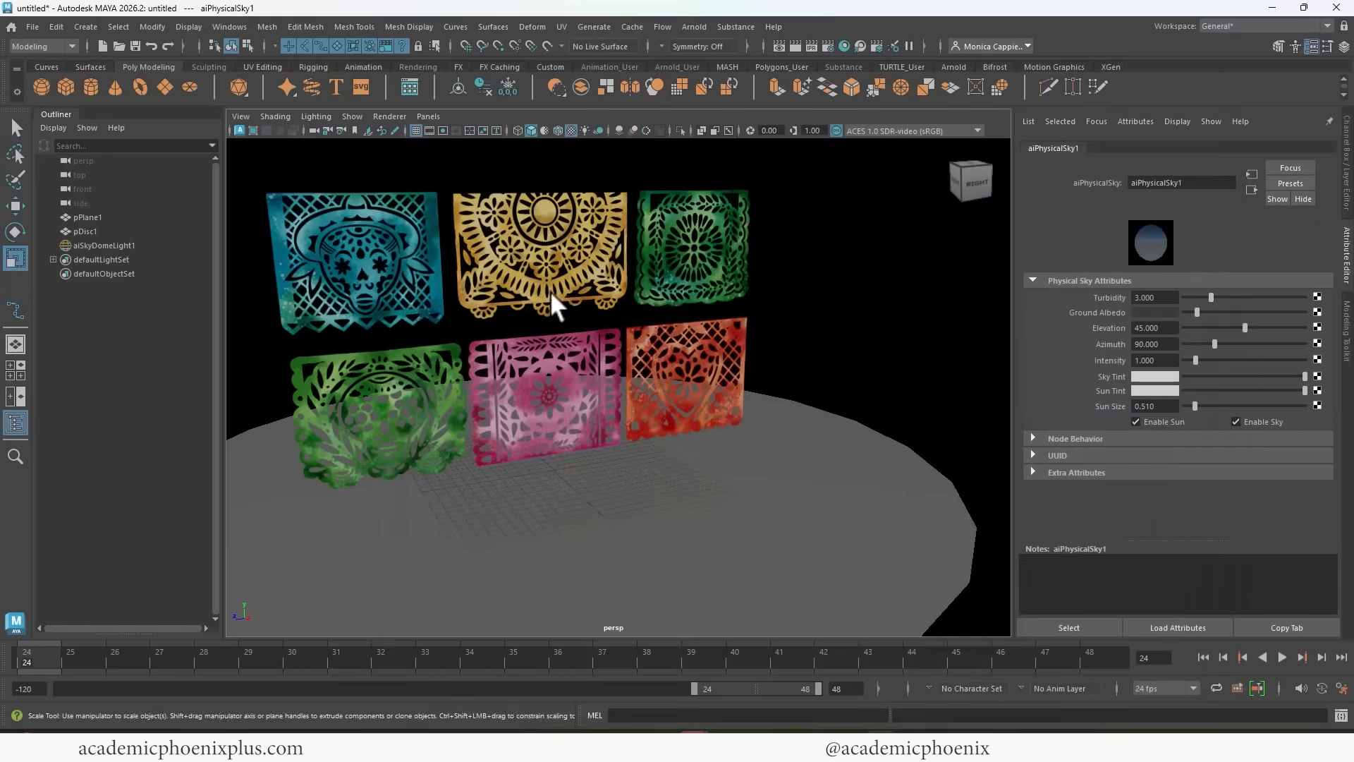
left_click(568, 268)
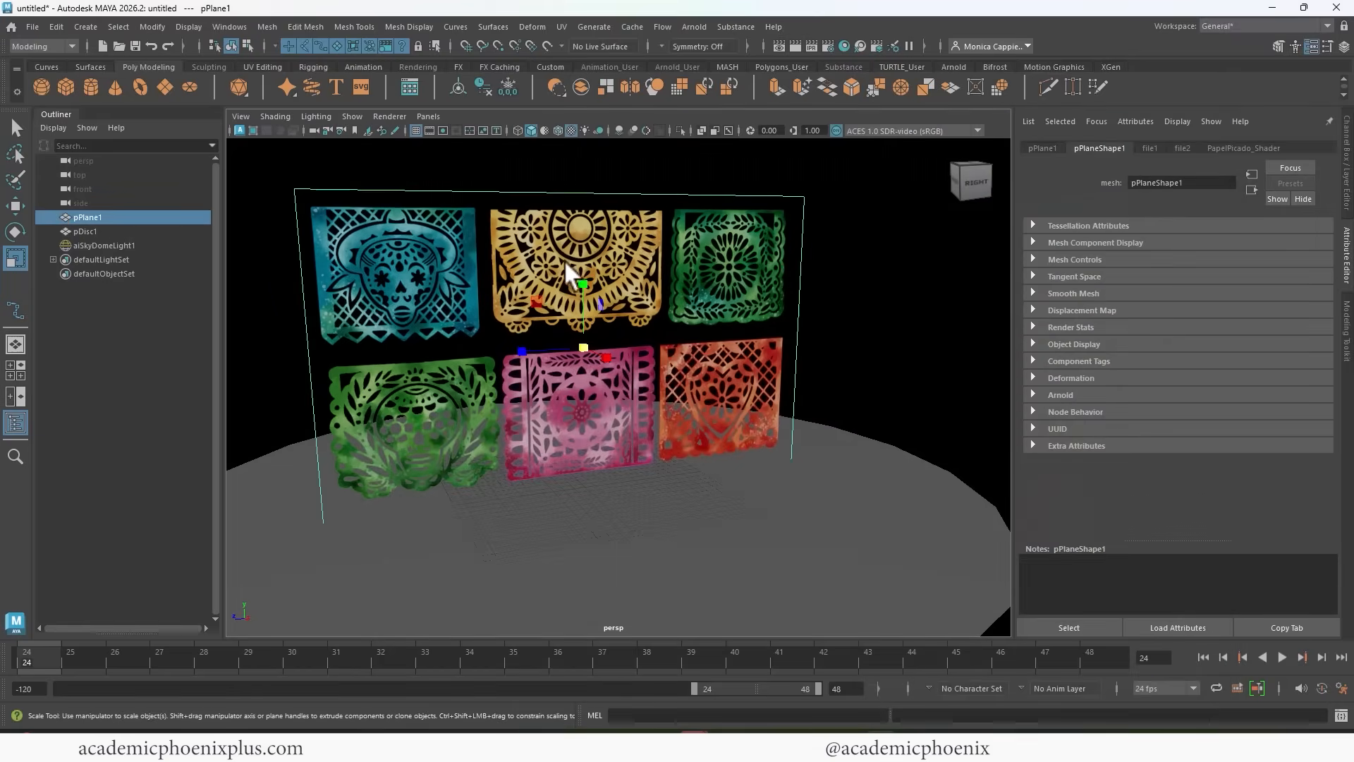
left_click(1244, 148)
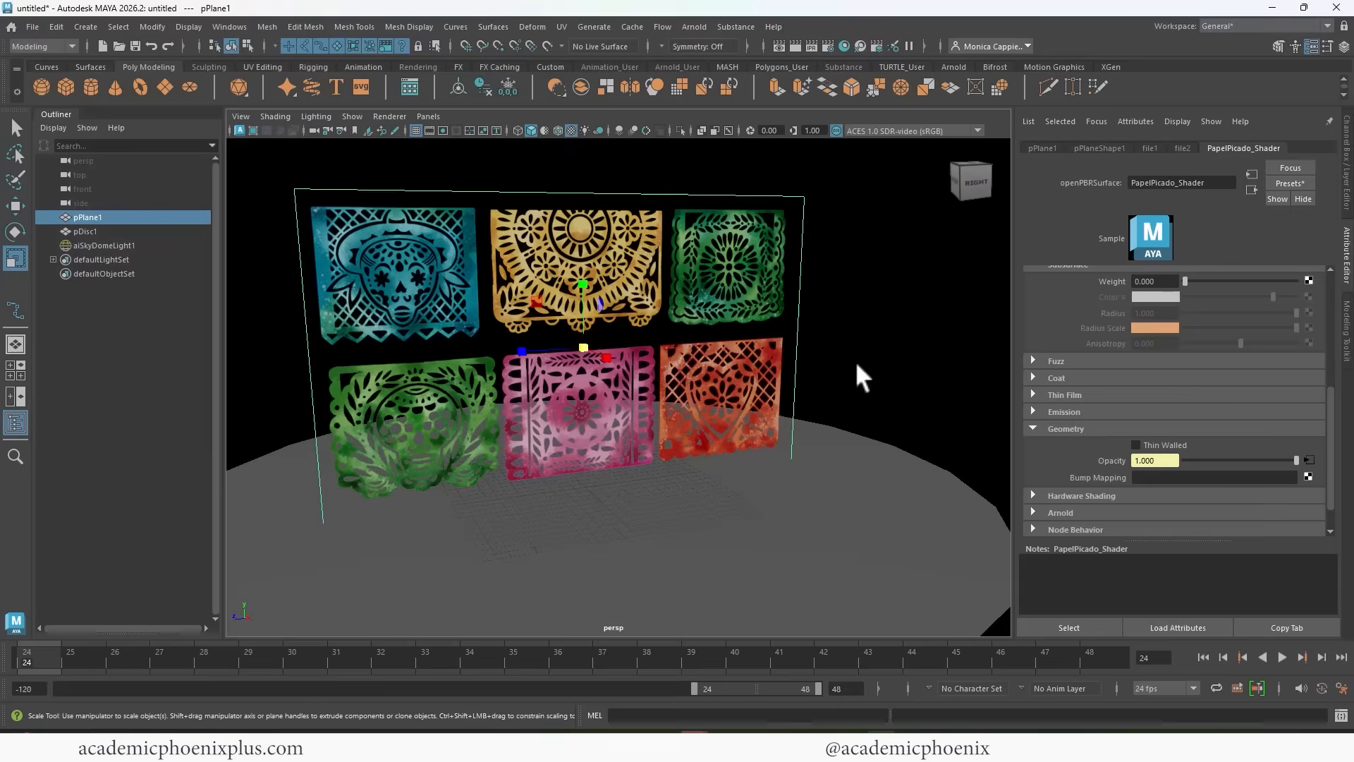
left_click(1308, 459)
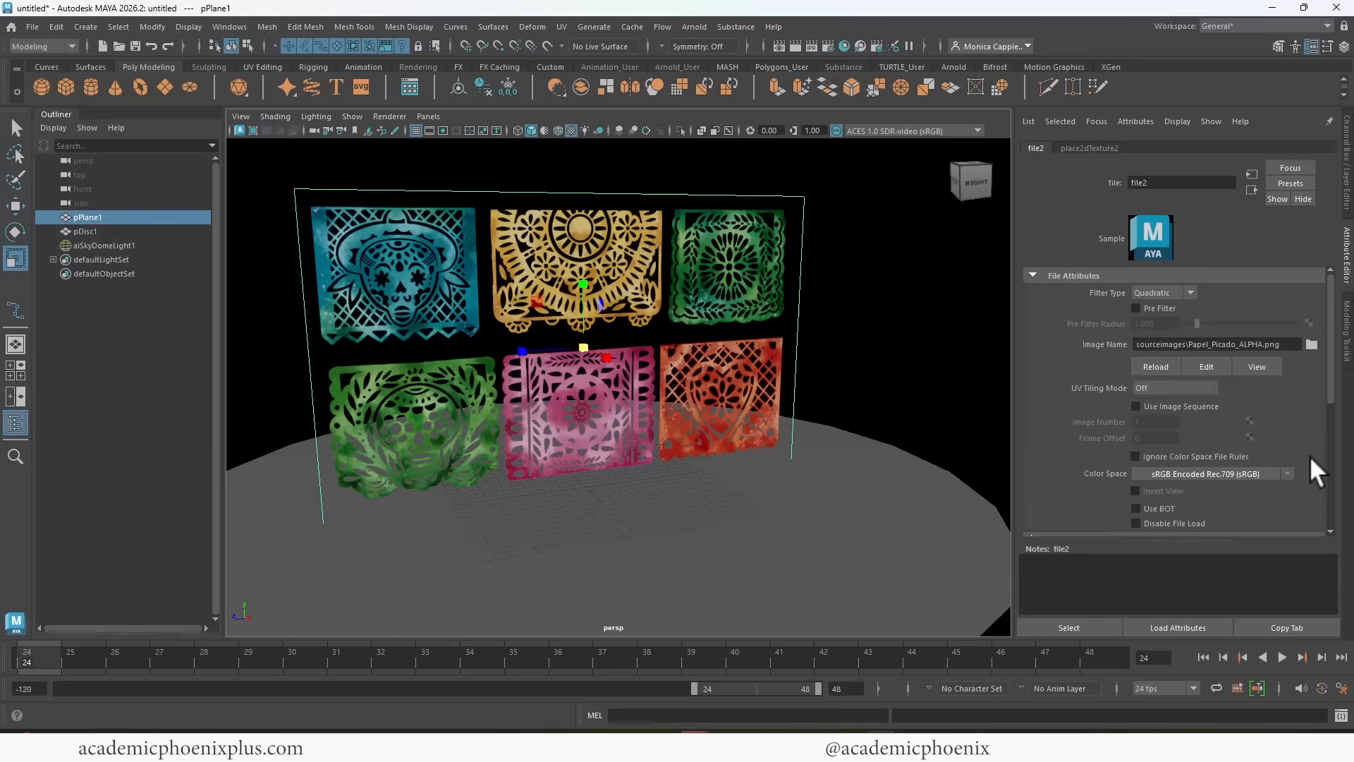
scroll(1326, 363, "down", 1)
scroll(1325, 362, "down", 1)
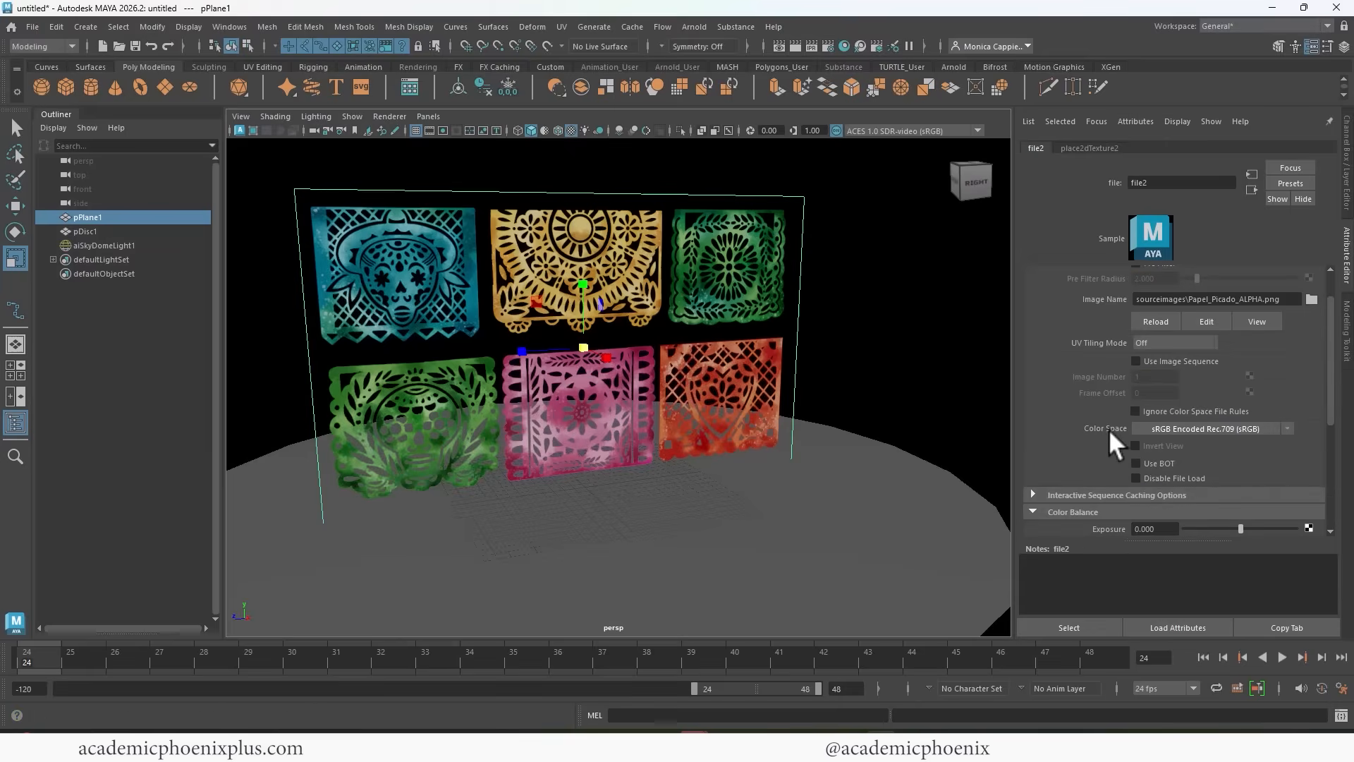
left_click(1287, 428)
mouse_move(1268, 477)
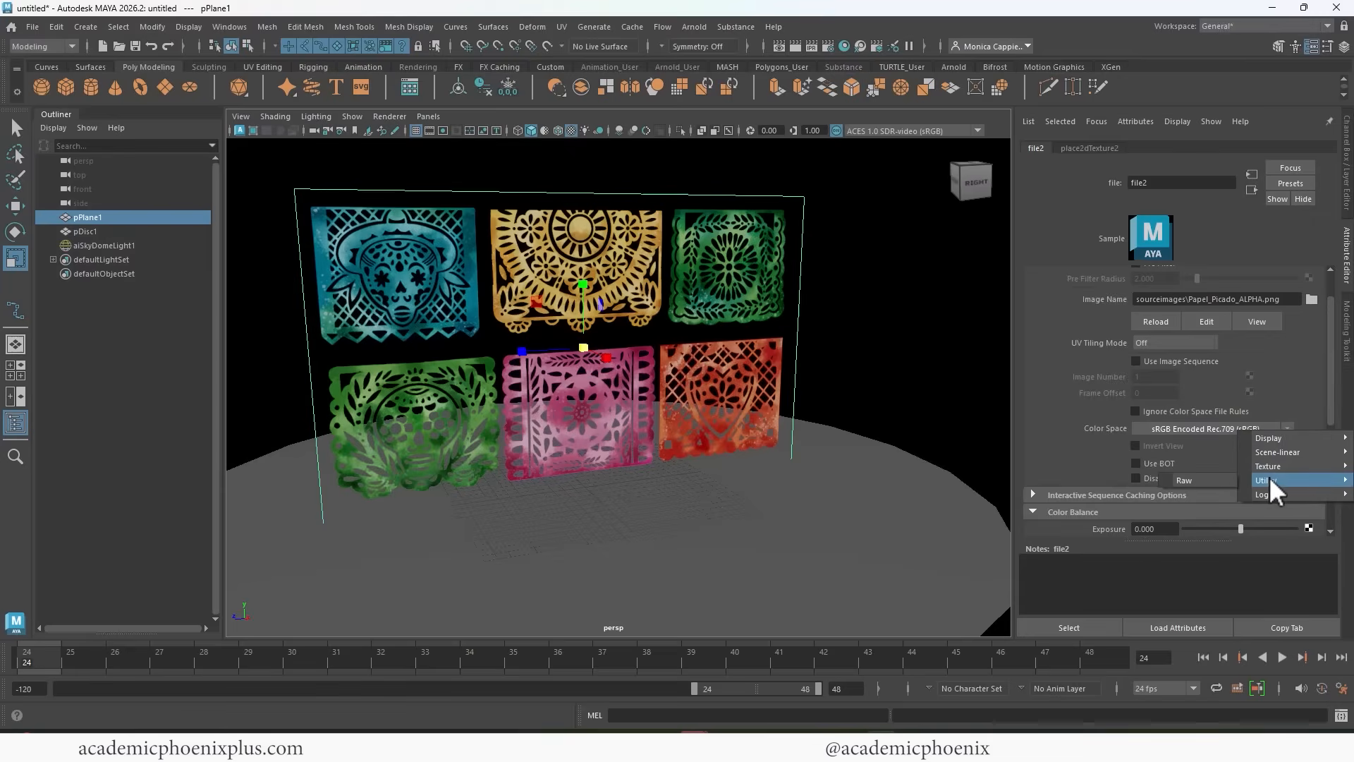
left_click(1203, 480)
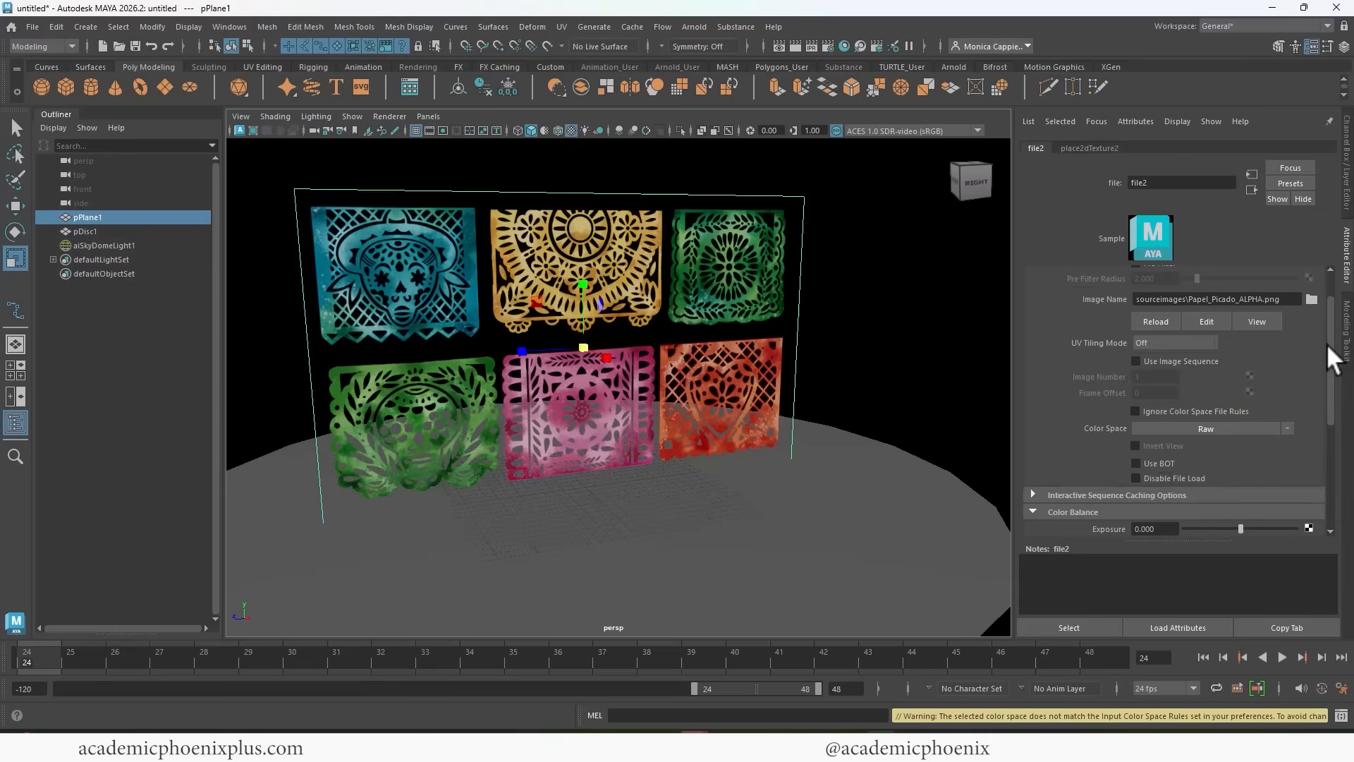
scroll(1326, 344, "down", 2)
scroll(1318, 380, "down", 2)
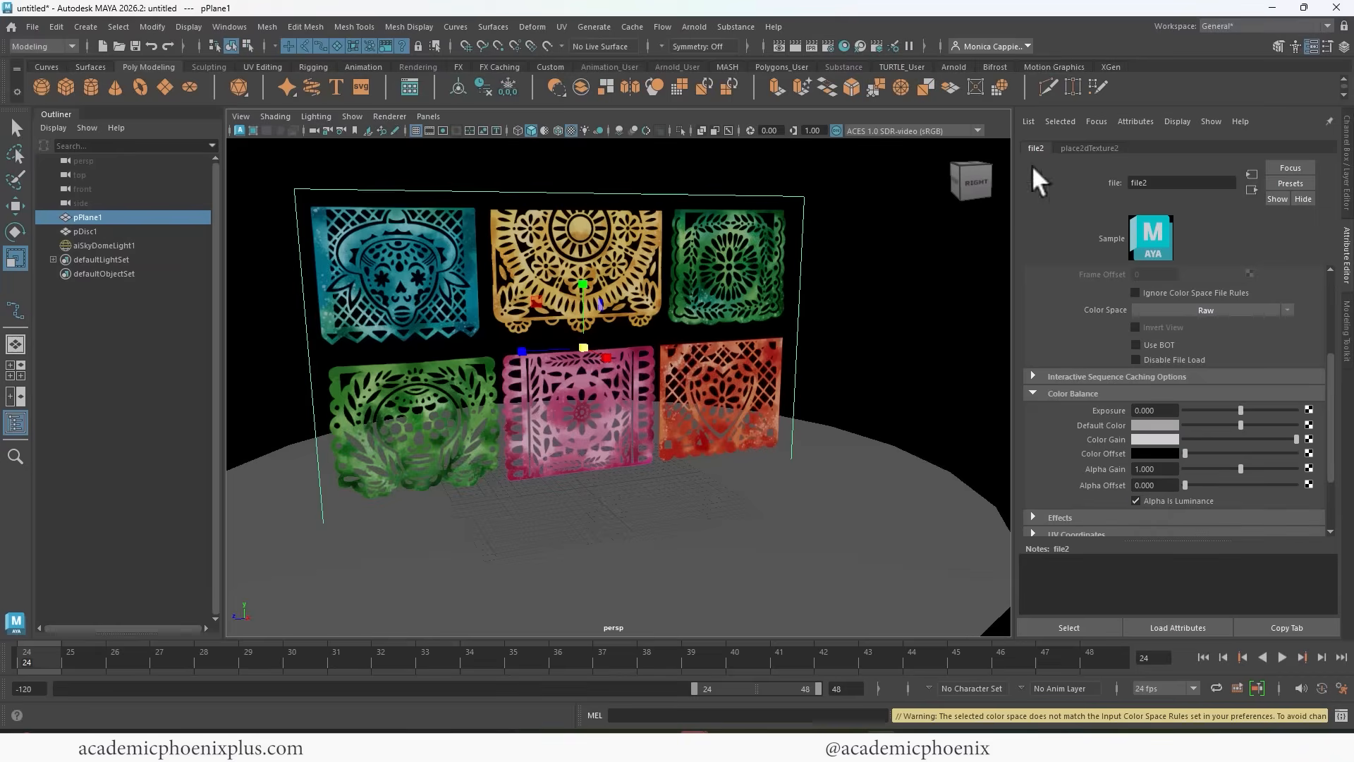
Render the perspective view with Arnold and move the render window clear of the banner plane.
left_click(794, 46)
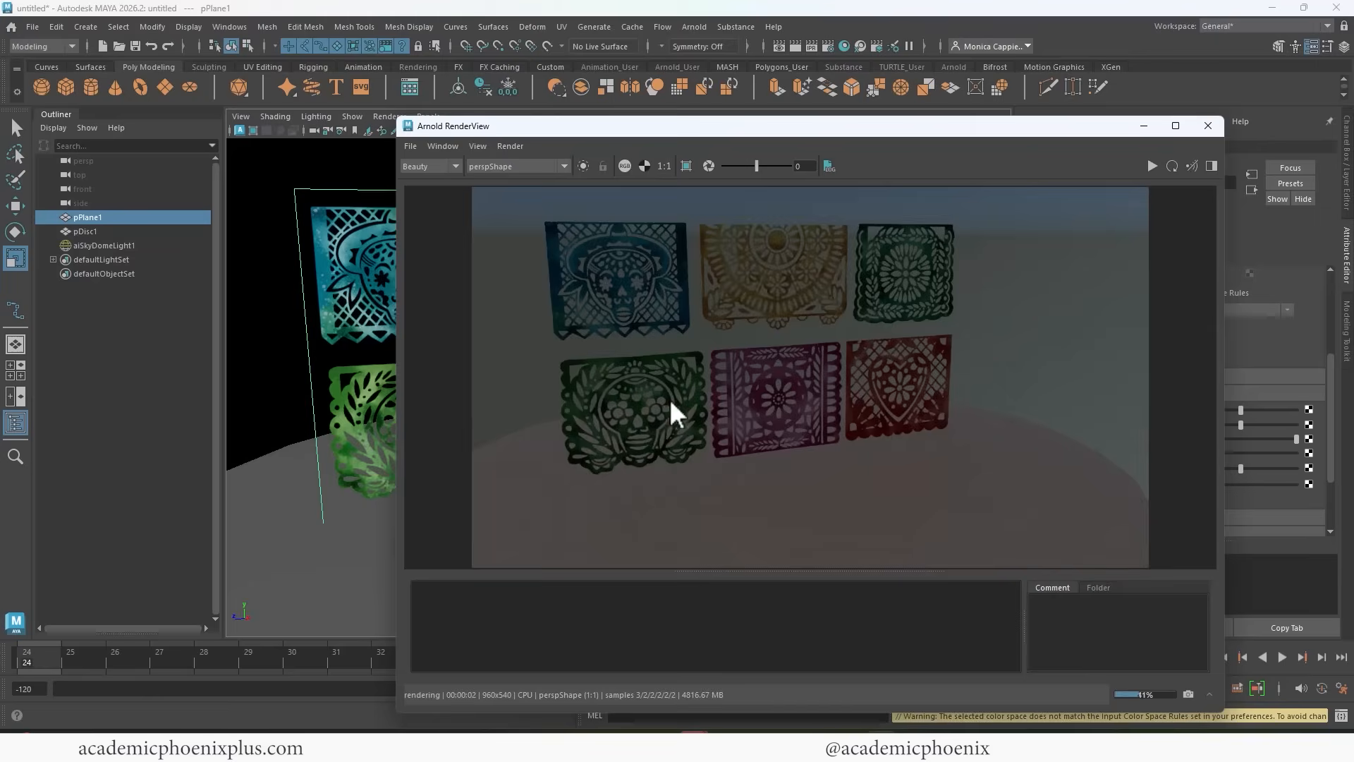
left_click_drag(975, 130, 1131, 137)
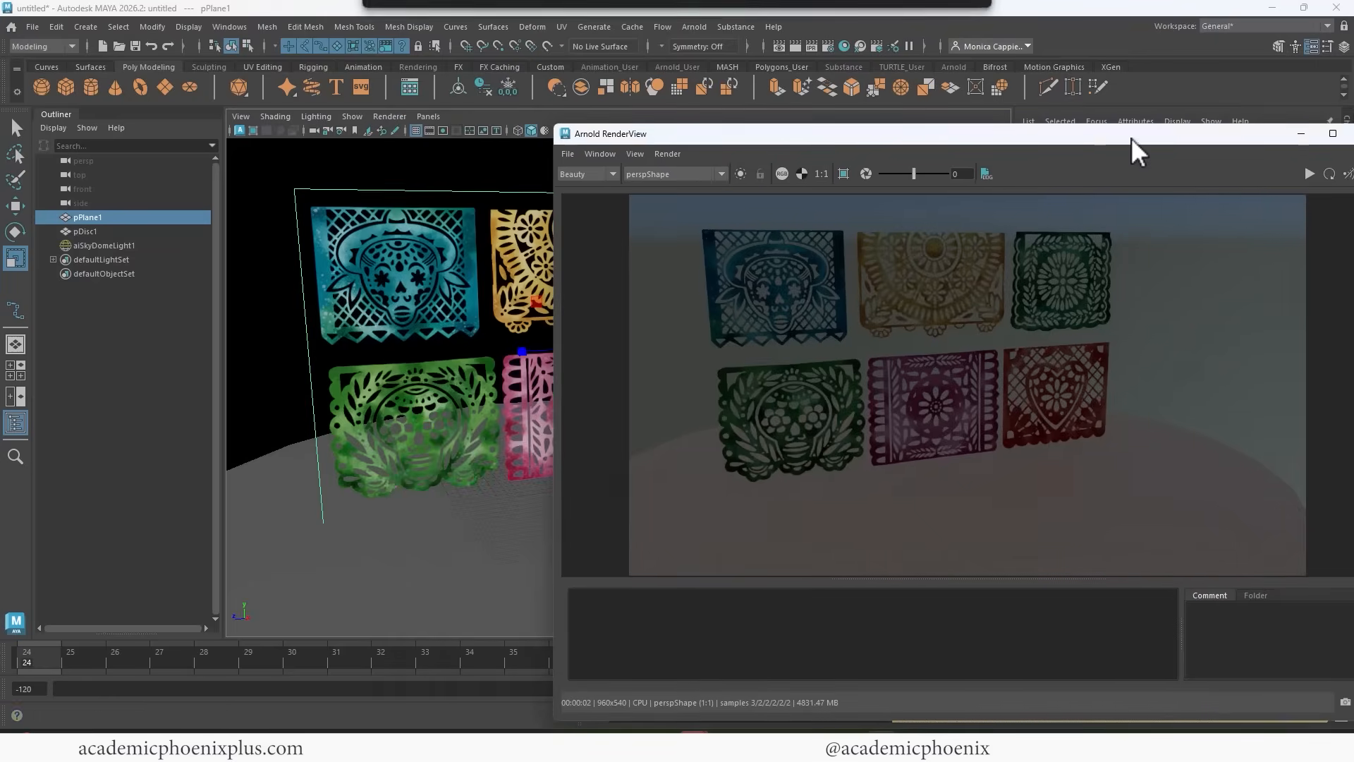
left_click_drag(847, 134, 1073, 145)
Rotate the banner plane around its vertical axis and re-render it with Arnold.
key("e")
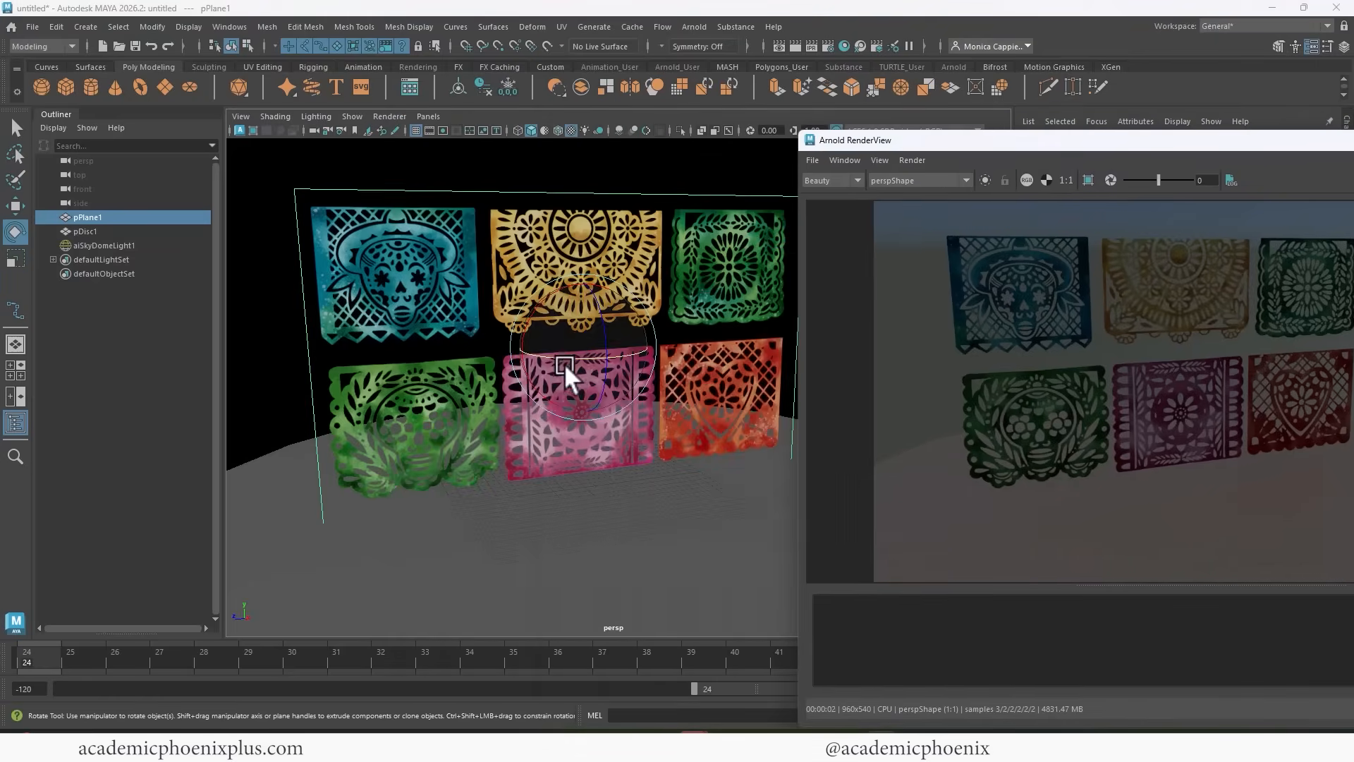
left_click_drag(564, 361, 620, 358)
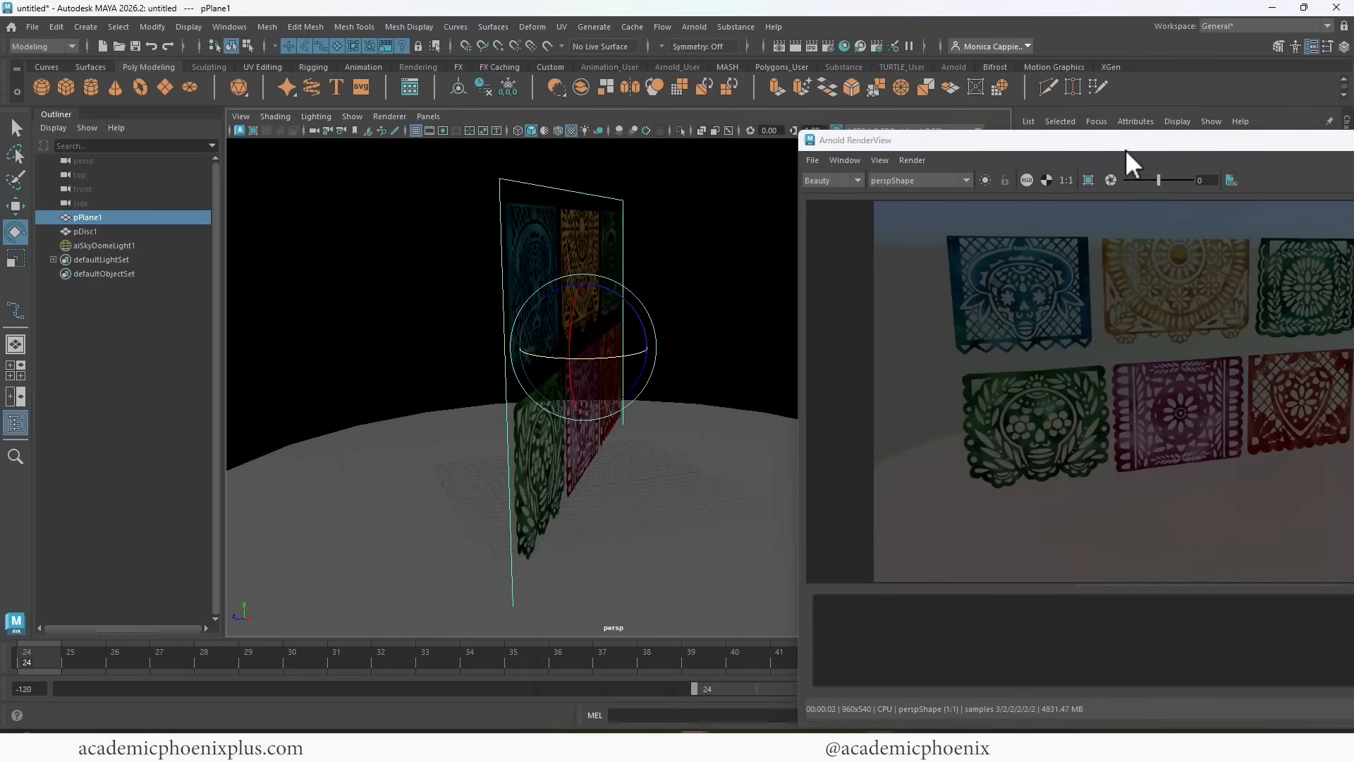
left_click_drag(1139, 141, 790, 155)
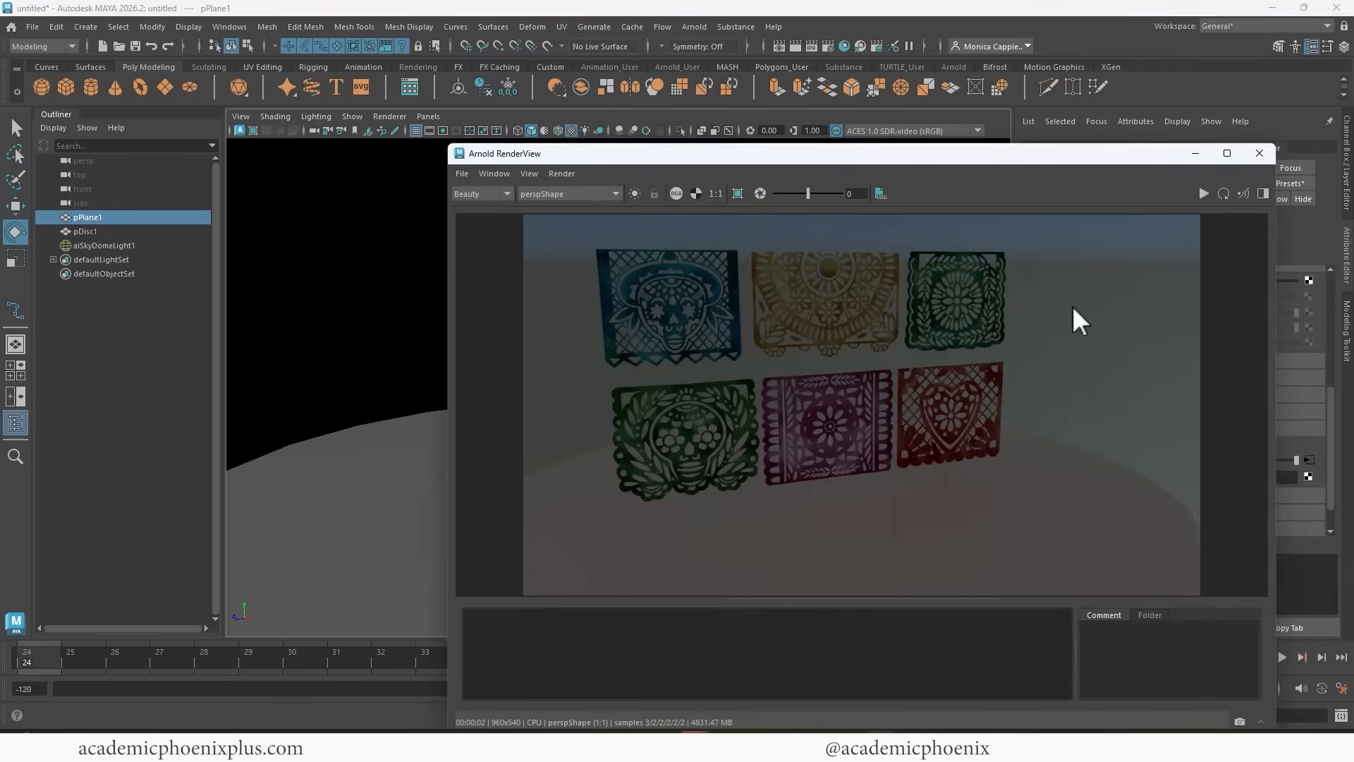
left_click(1203, 193)
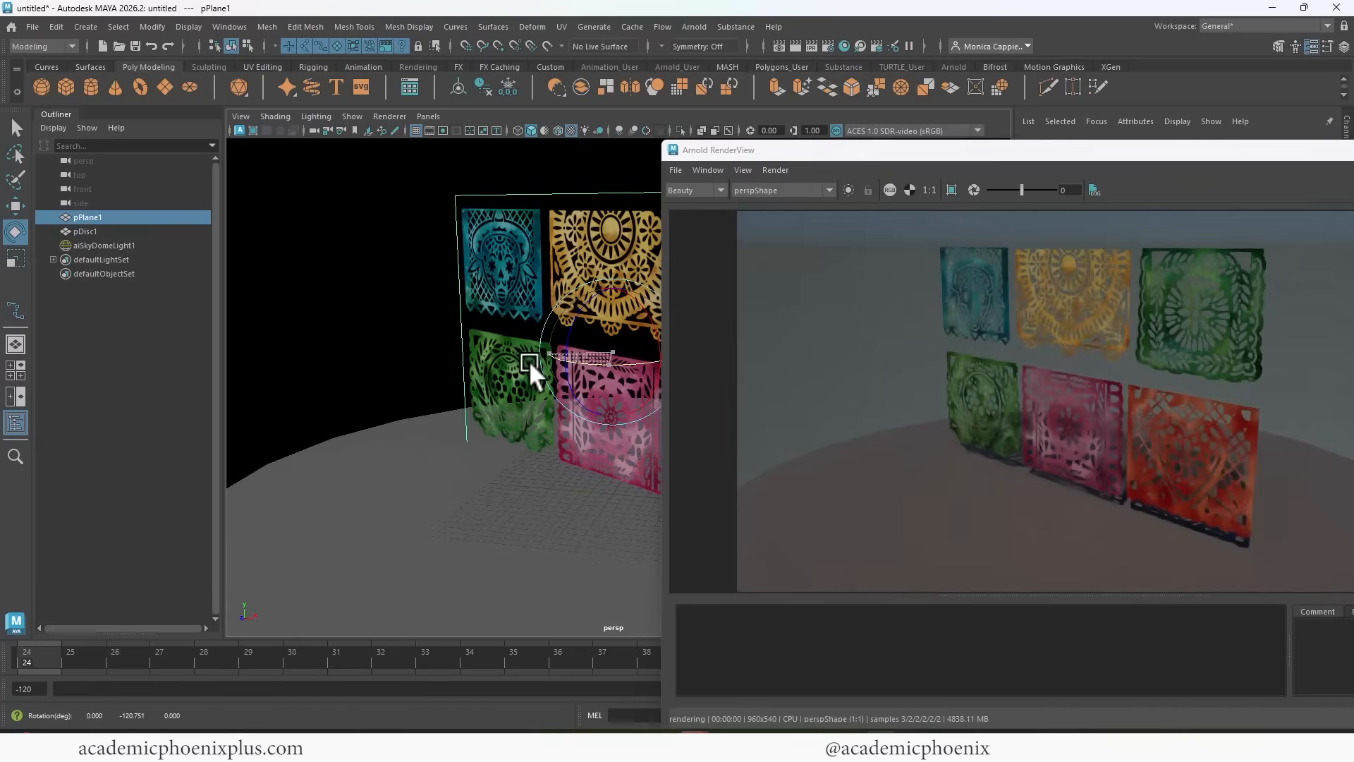
left_click_drag(615, 364, 521, 404)
Examine the reverse side of the banners and their ground shadows in the Arnold render, and close the render window.
key("w")
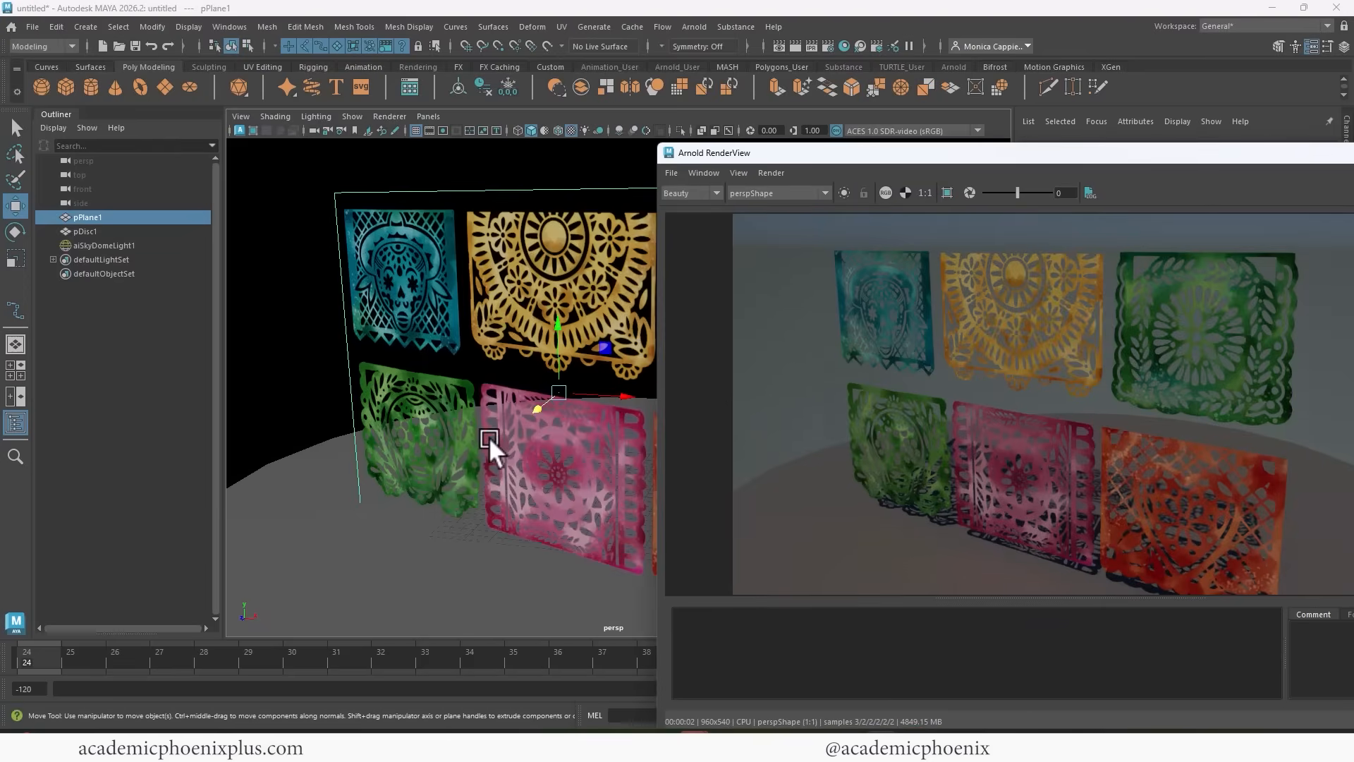
left_click_drag(492, 447, 349, 433, "alt")
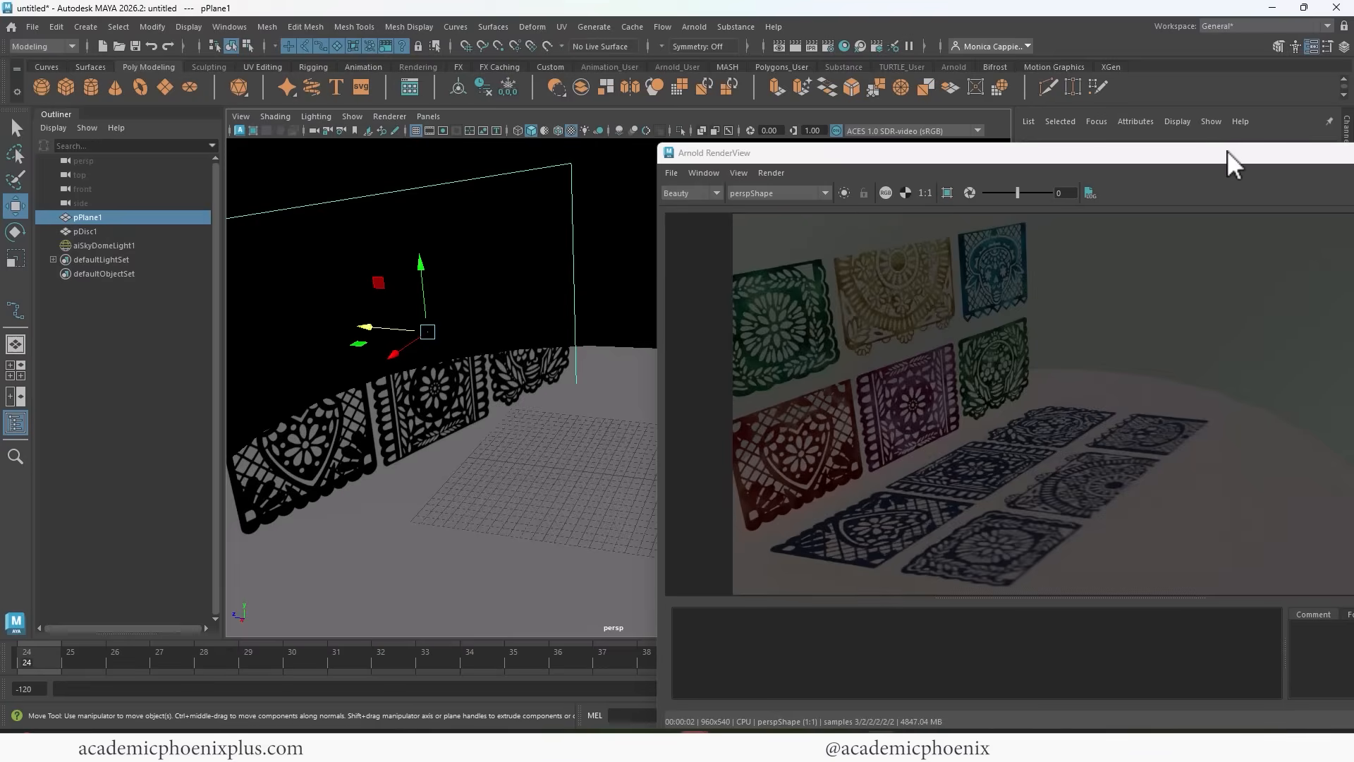
left_click_drag(1226, 150, 1135, 192)
left_click(1307, 181)
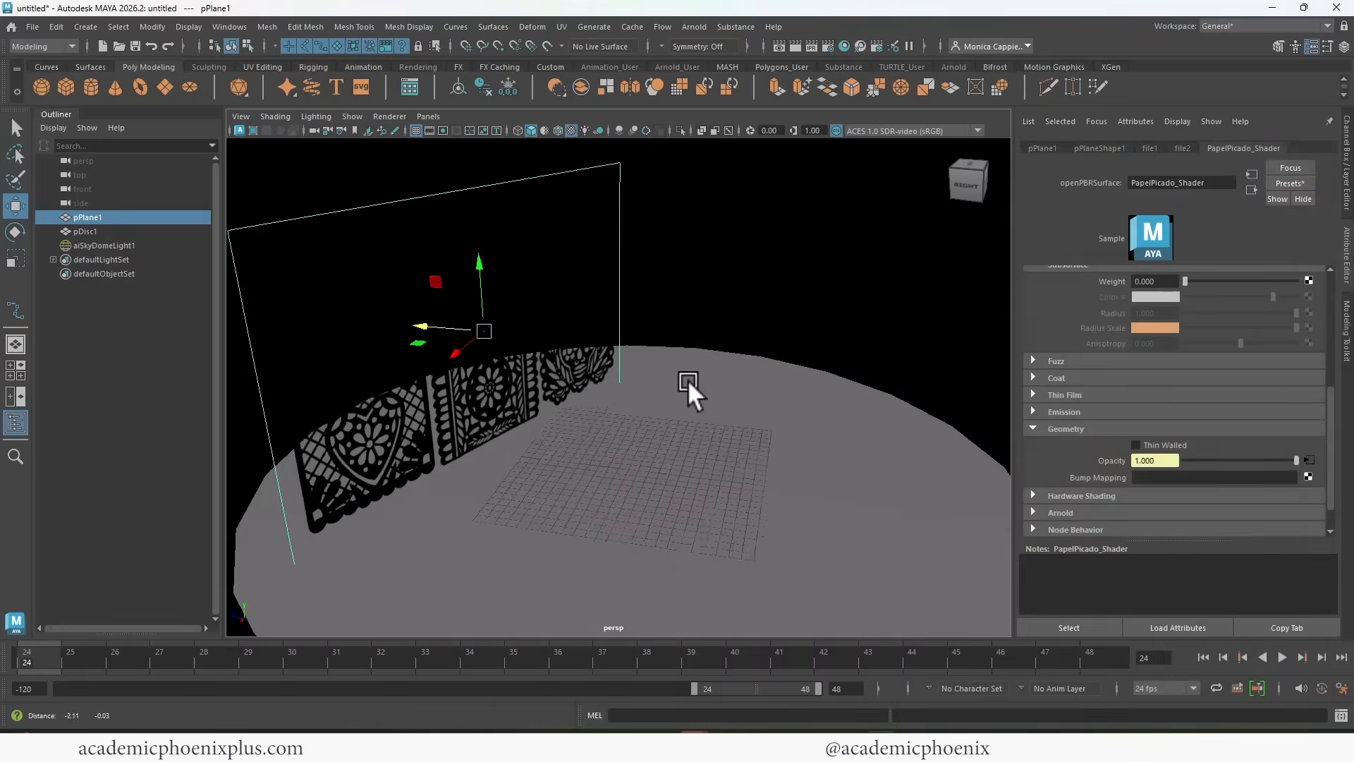
Turn on Thin Walled in PapelPicado_Shader's geometry settings and render the reverse side of the banners.
left_click_drag(687, 379, 952, 398, "alt")
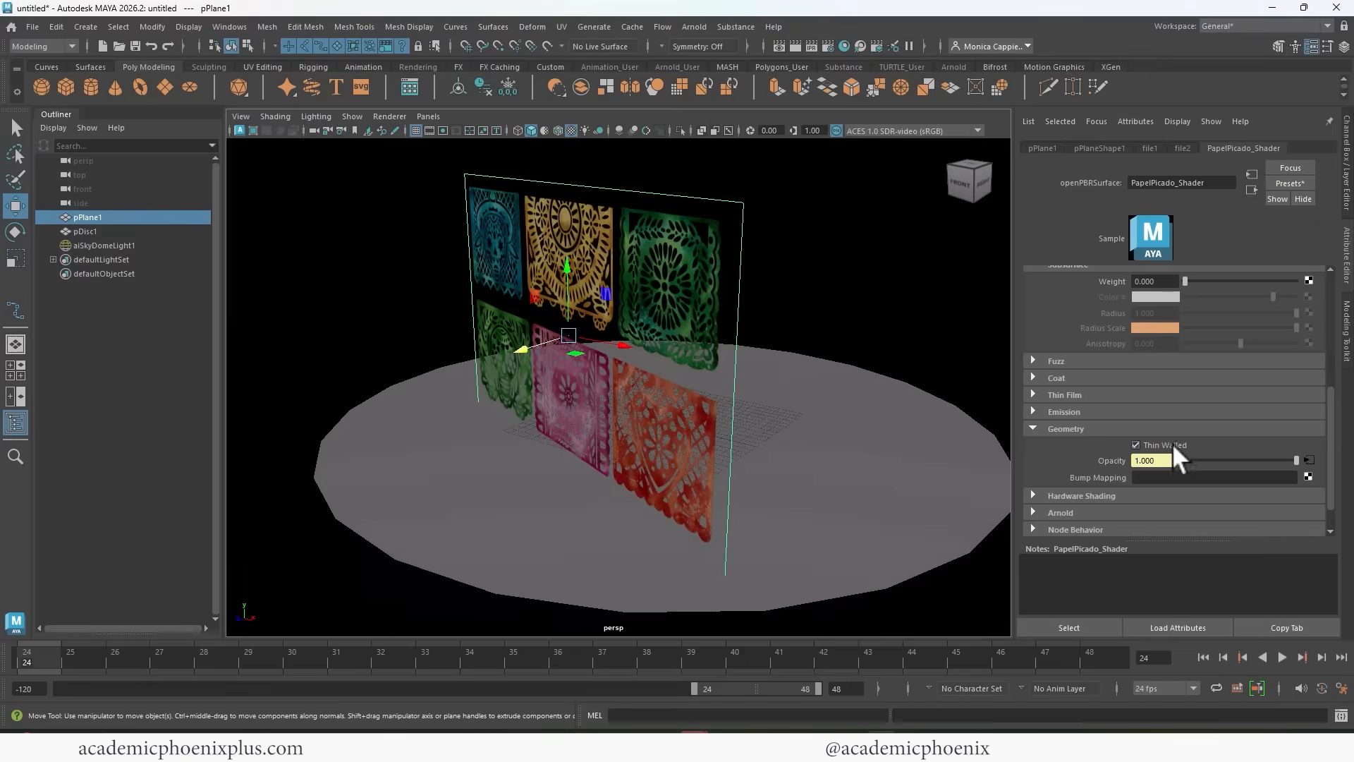
left_click_drag(899, 302, 768, 303, "alt")
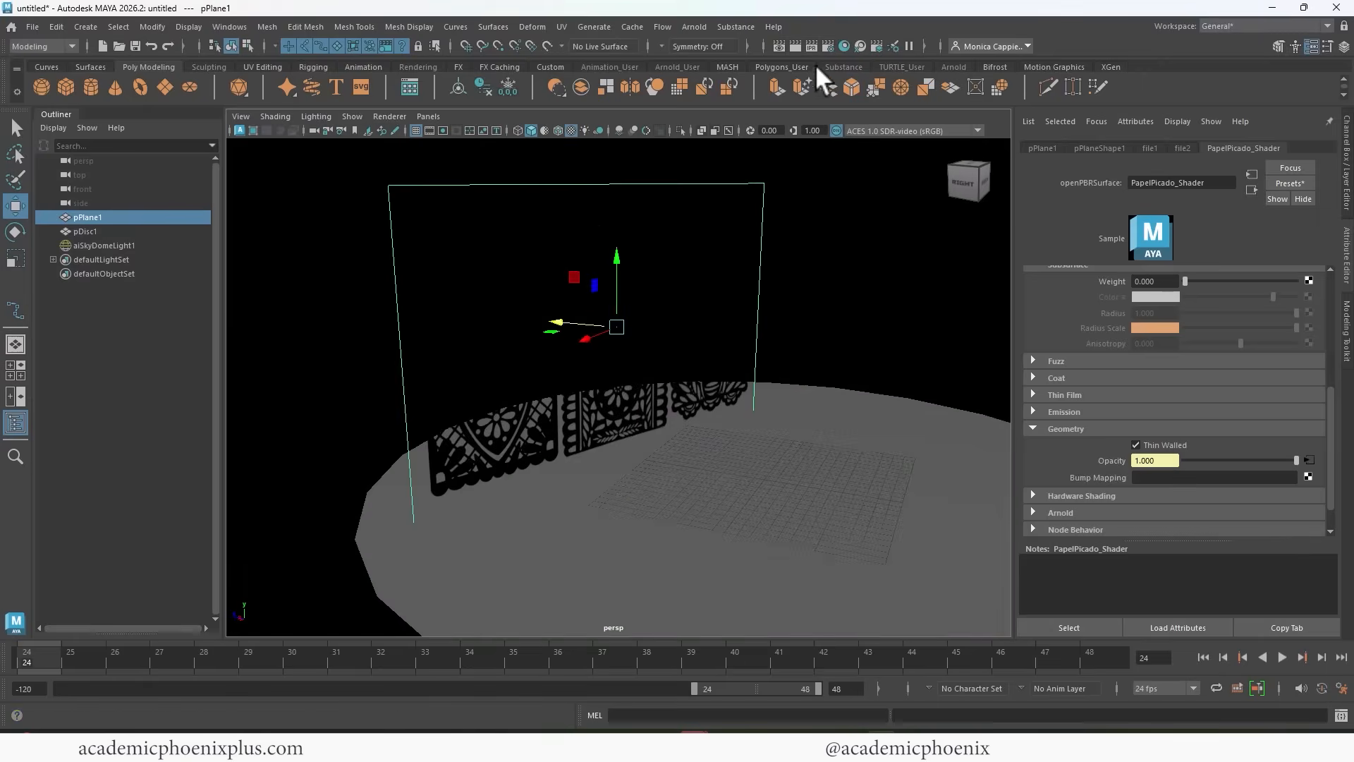
left_click(823, 49)
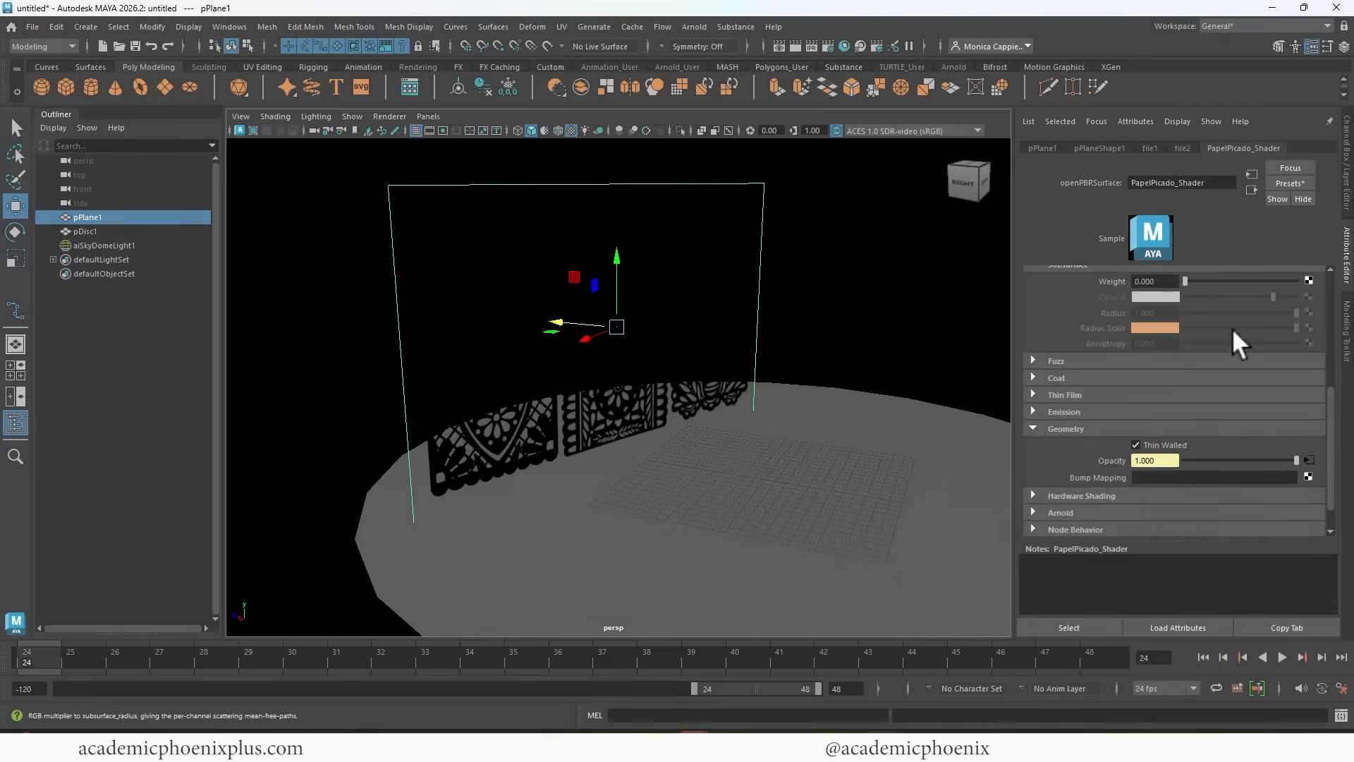
Set PapelPicado_Shader's subsurface weight to about 0.6 and check the banners in an Arnold render.
scroll(1330, 396, "up", 3)
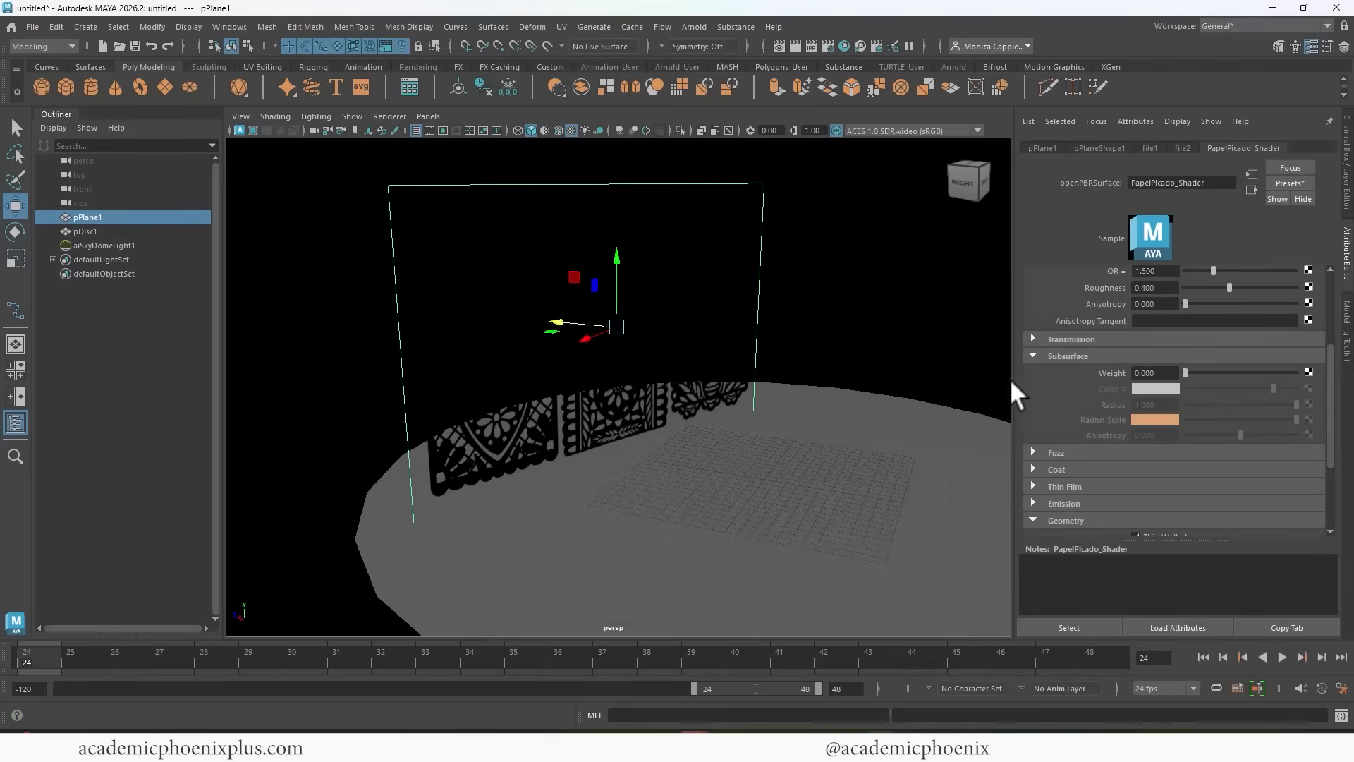
left_click_drag(1186, 372, 1251, 371)
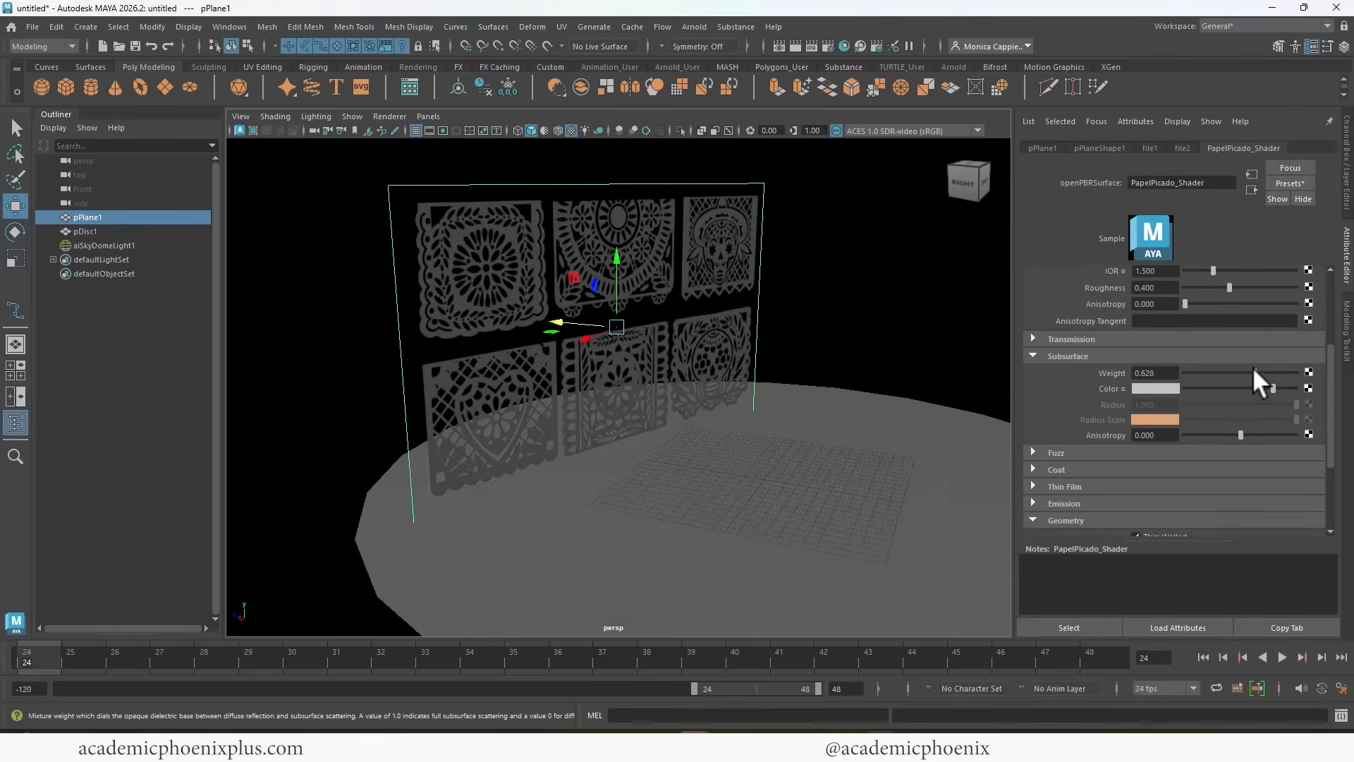
middle_click_drag(719, 264, 729, 268, "alt")
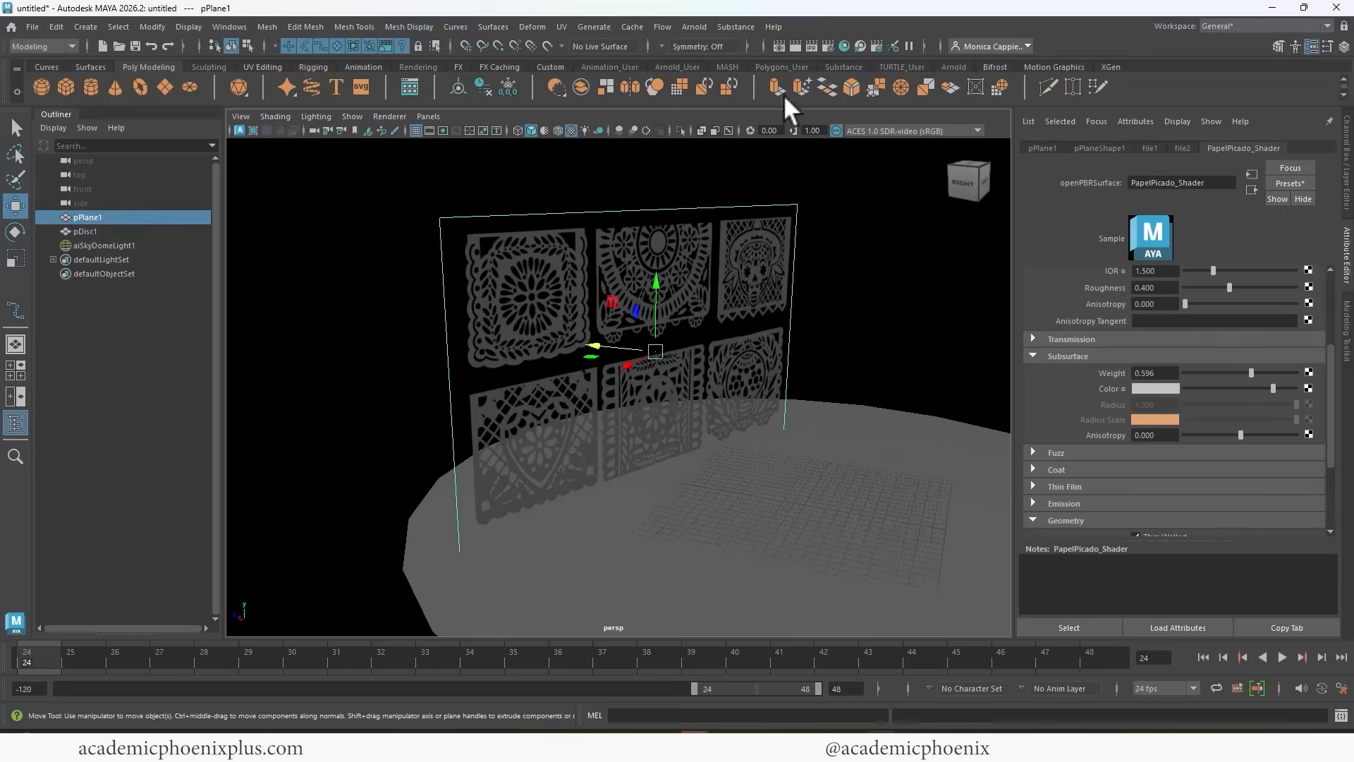
left_click(794, 46)
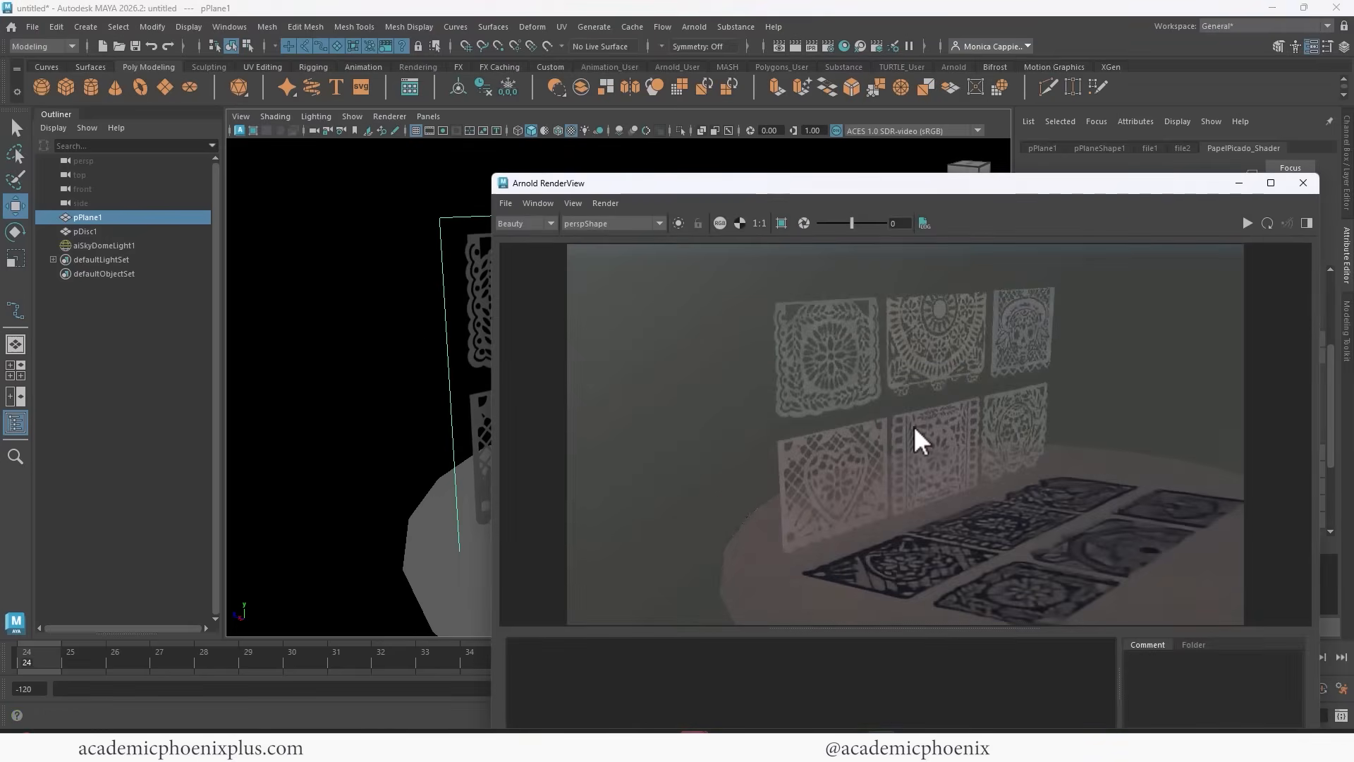
left_click(1303, 183)
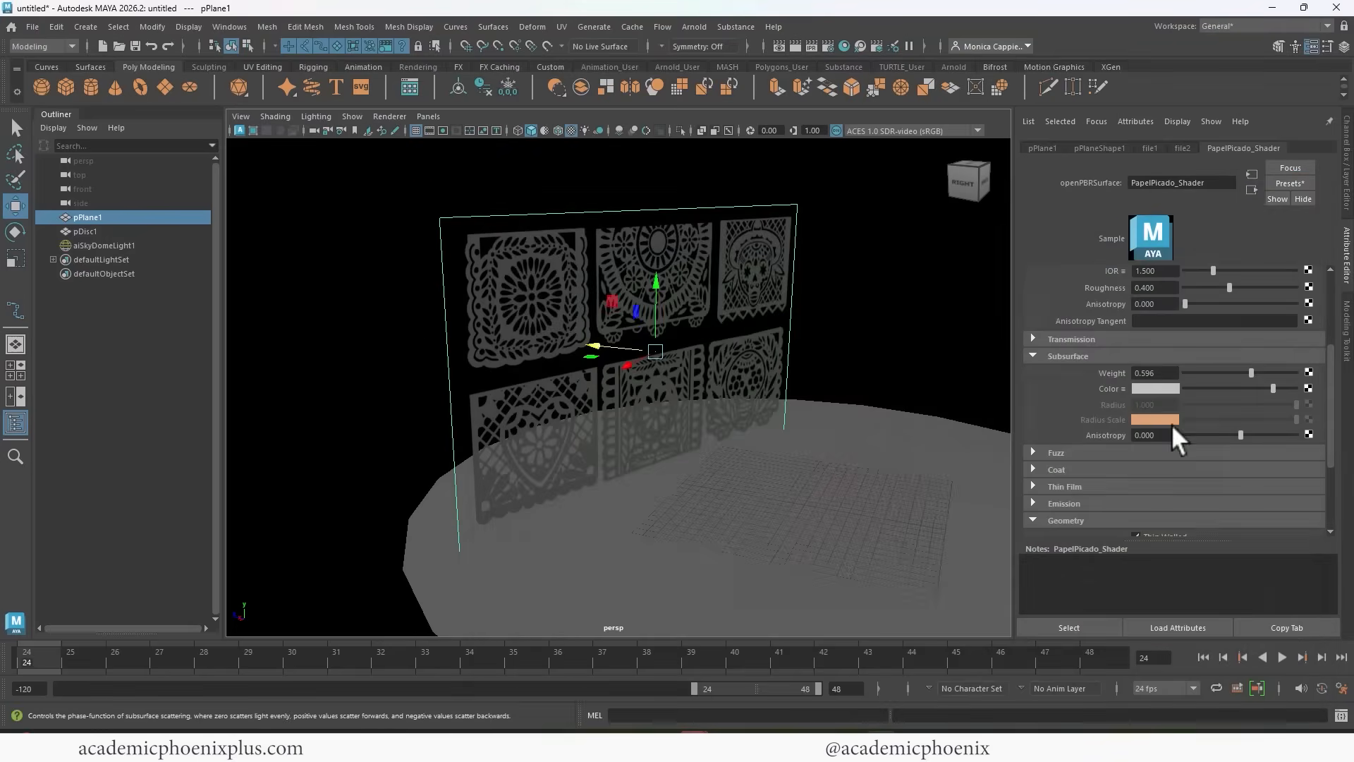
Map the subsurface color with a File texture using Papel_Picado_CLR.png from sourceimages and check it in an Arnold render.
left_click(1308, 388)
left_click(630, 371)
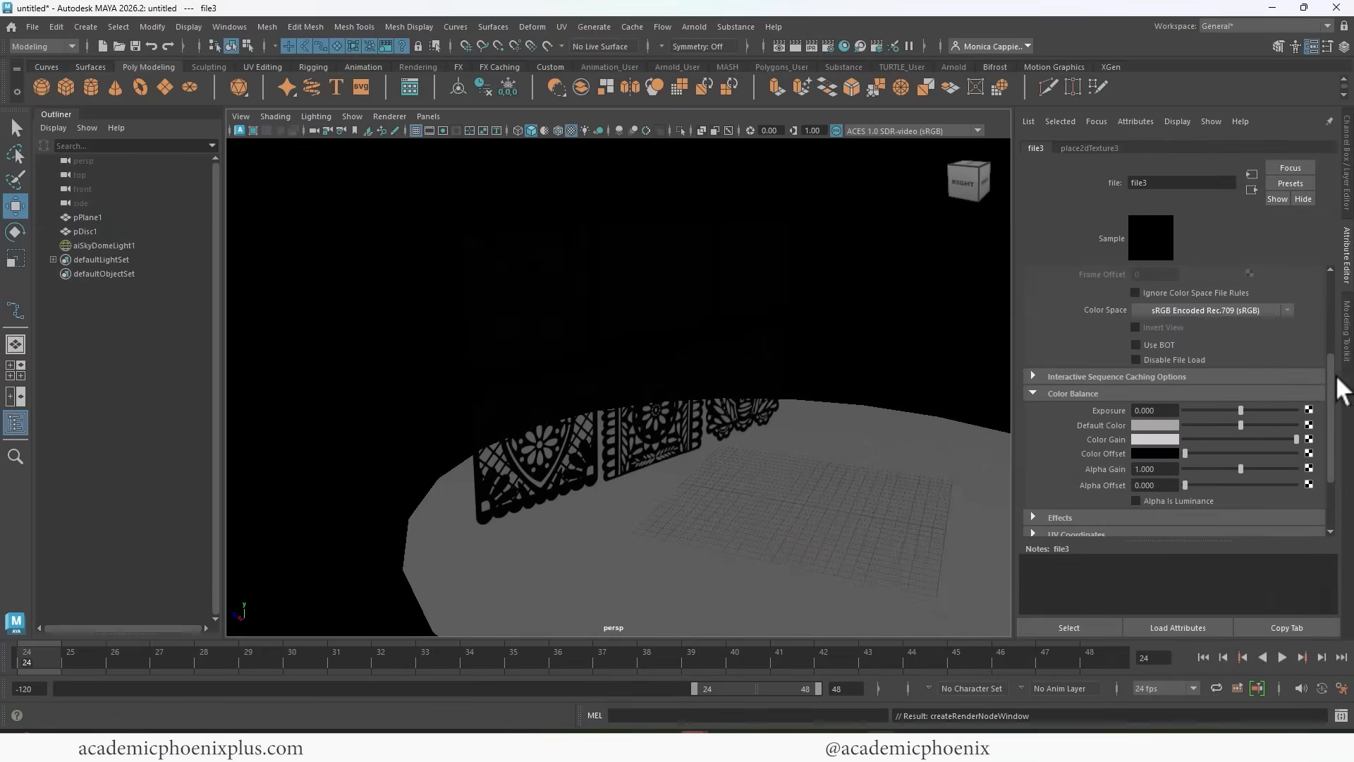
left_click_drag(1333, 374, 1332, 297)
left_click(1312, 343)
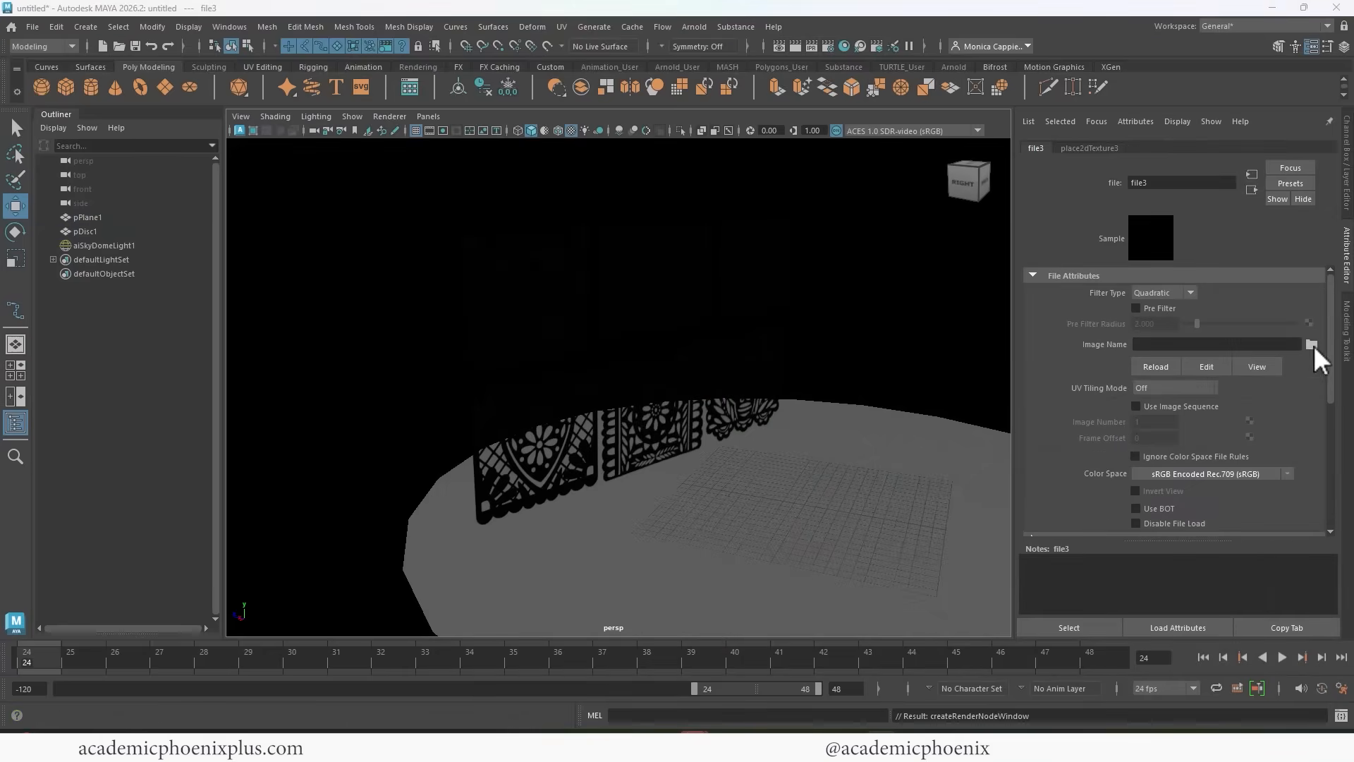
left_click(323, 294)
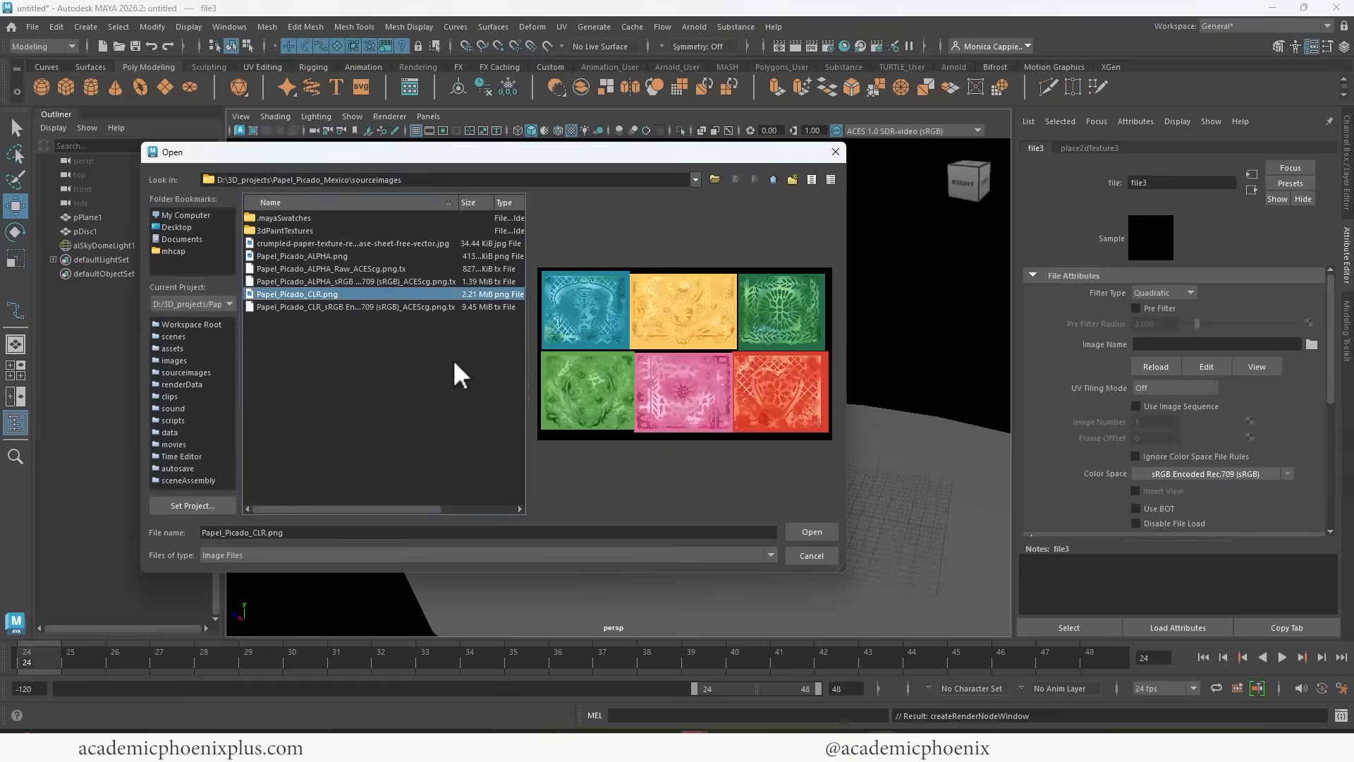
left_click(811, 532)
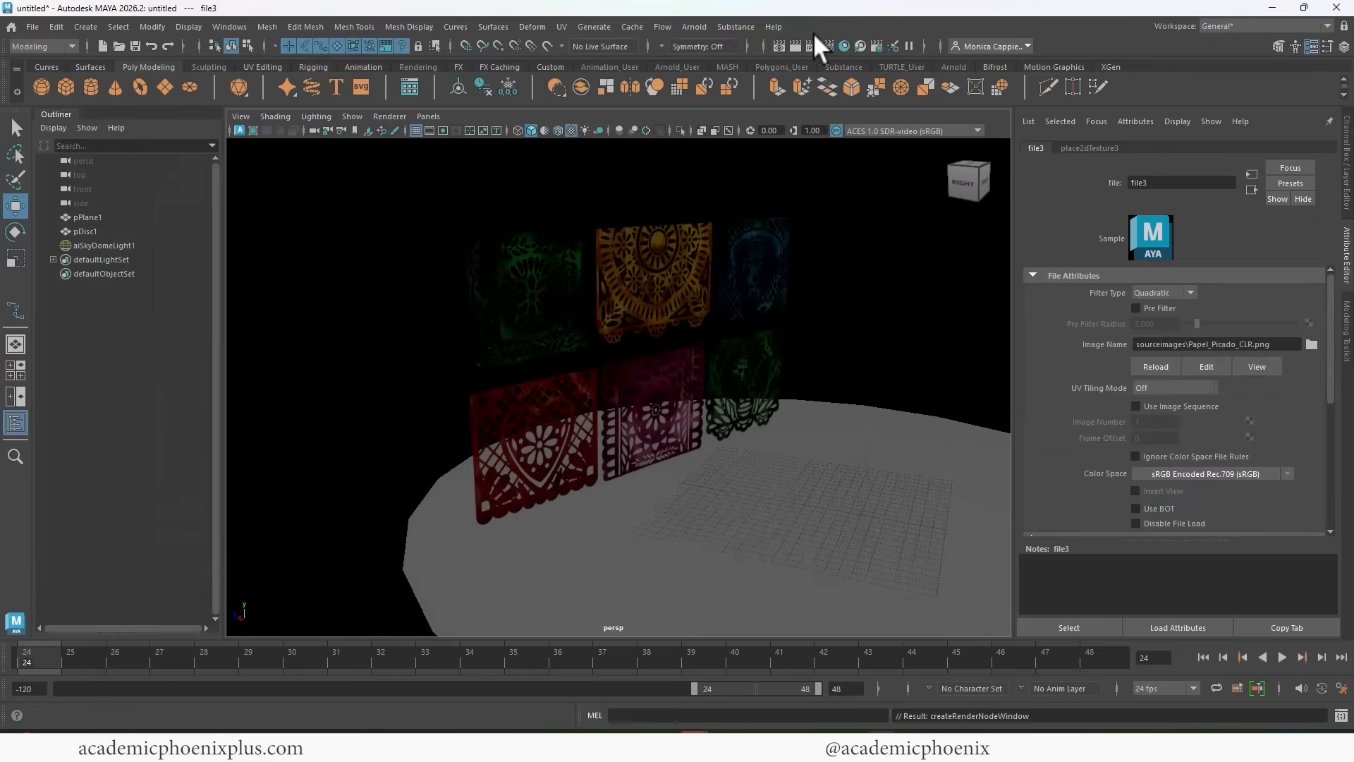
left_click(794, 43)
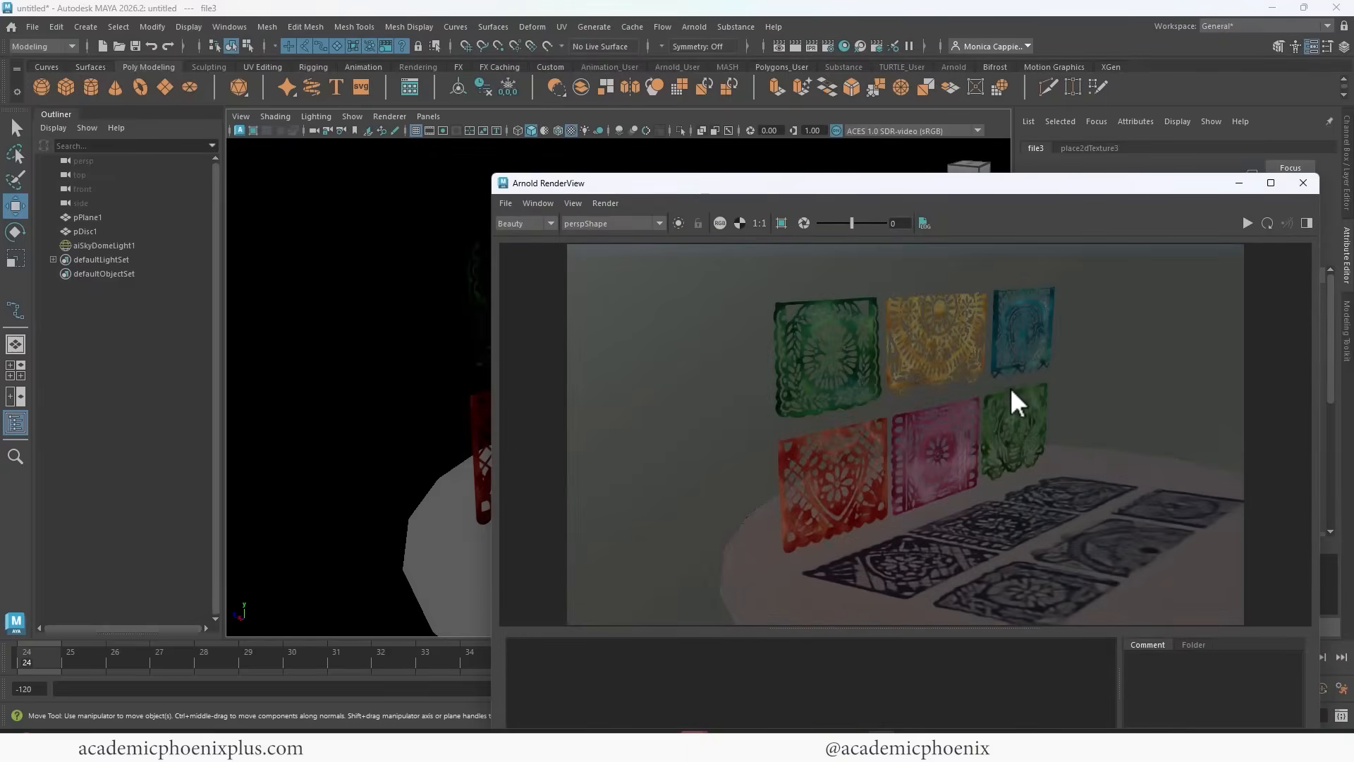
left_click(1303, 182)
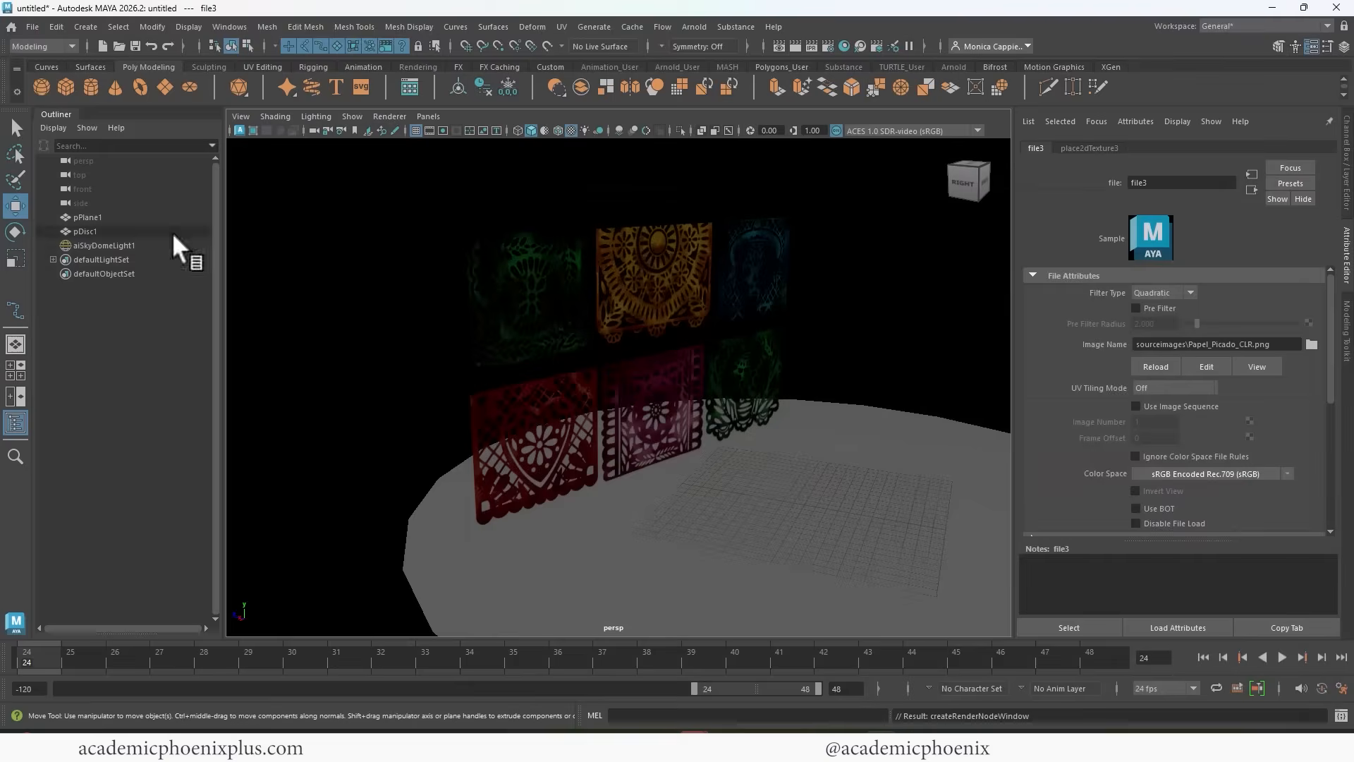
Create a polygon torus, stand it upright, enlarge it and place it behind the upper row of banners.
left_click(140, 86)
left_click_drag(715, 463, 679, 312)
key("e")
key("r")
key("w")
left_click_drag(513, 308, 548, 300)
Render with Arnold, raise the torus so it partly clears the banners' upper edge, and re-render to compare the light transmission.
left_click(892, 47)
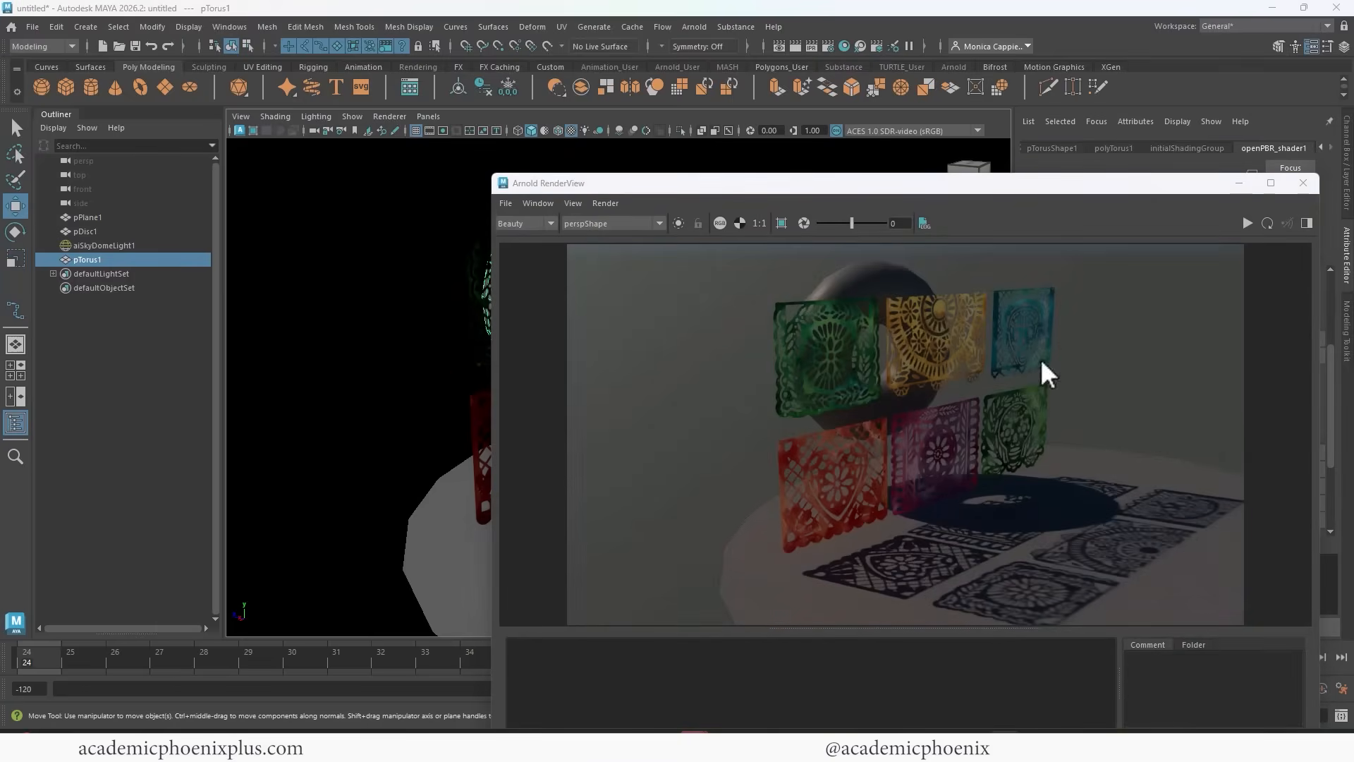
left_click_drag(1072, 183, 902, 335)
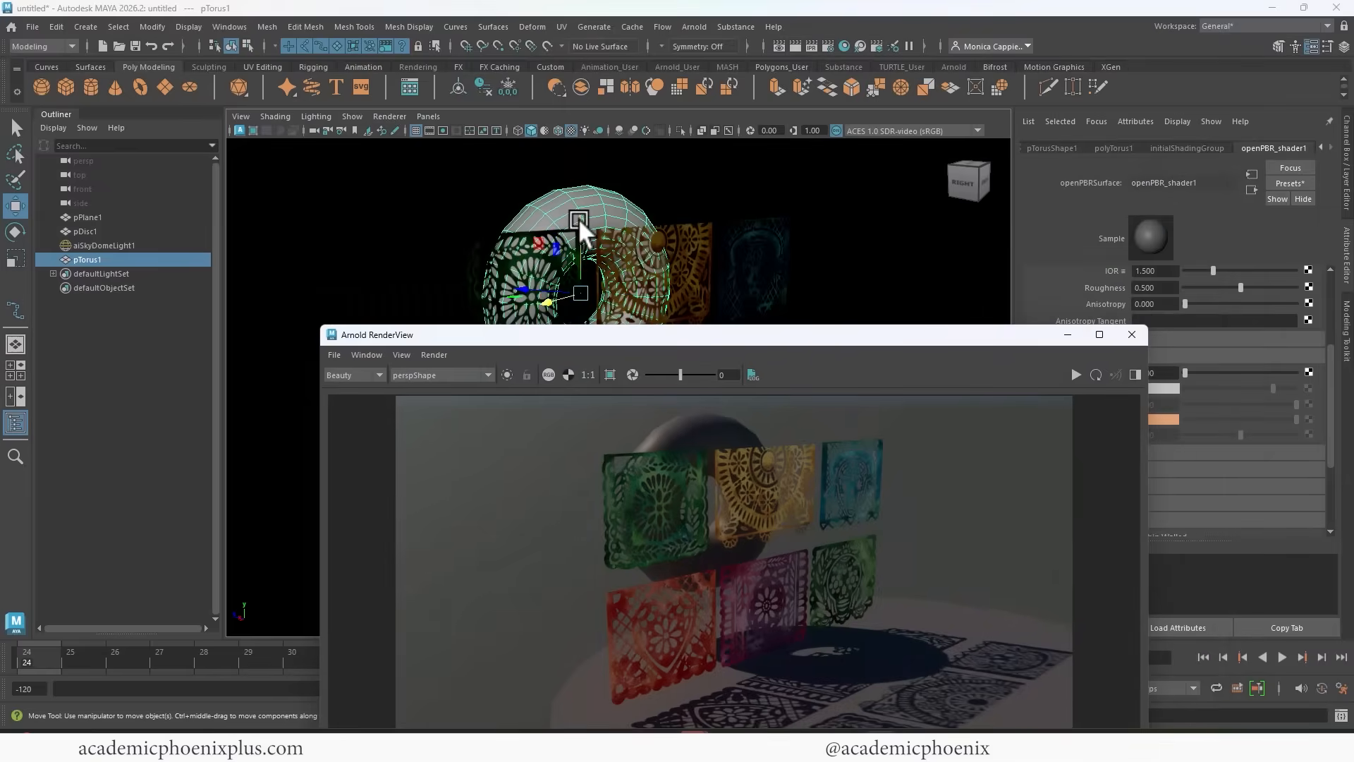
left_click_drag(578, 218, 579, 155)
left_click(1075, 374)
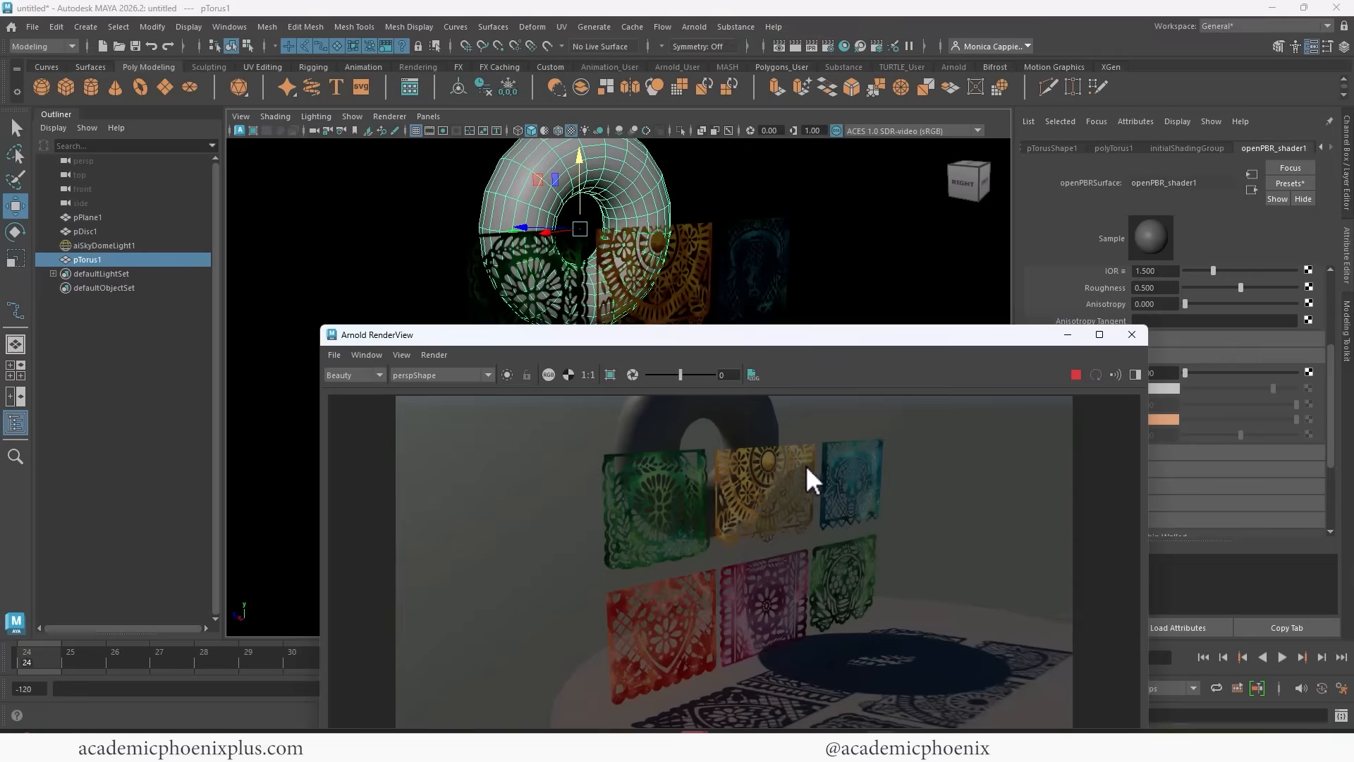
left_click_drag(853, 331, 712, 126)
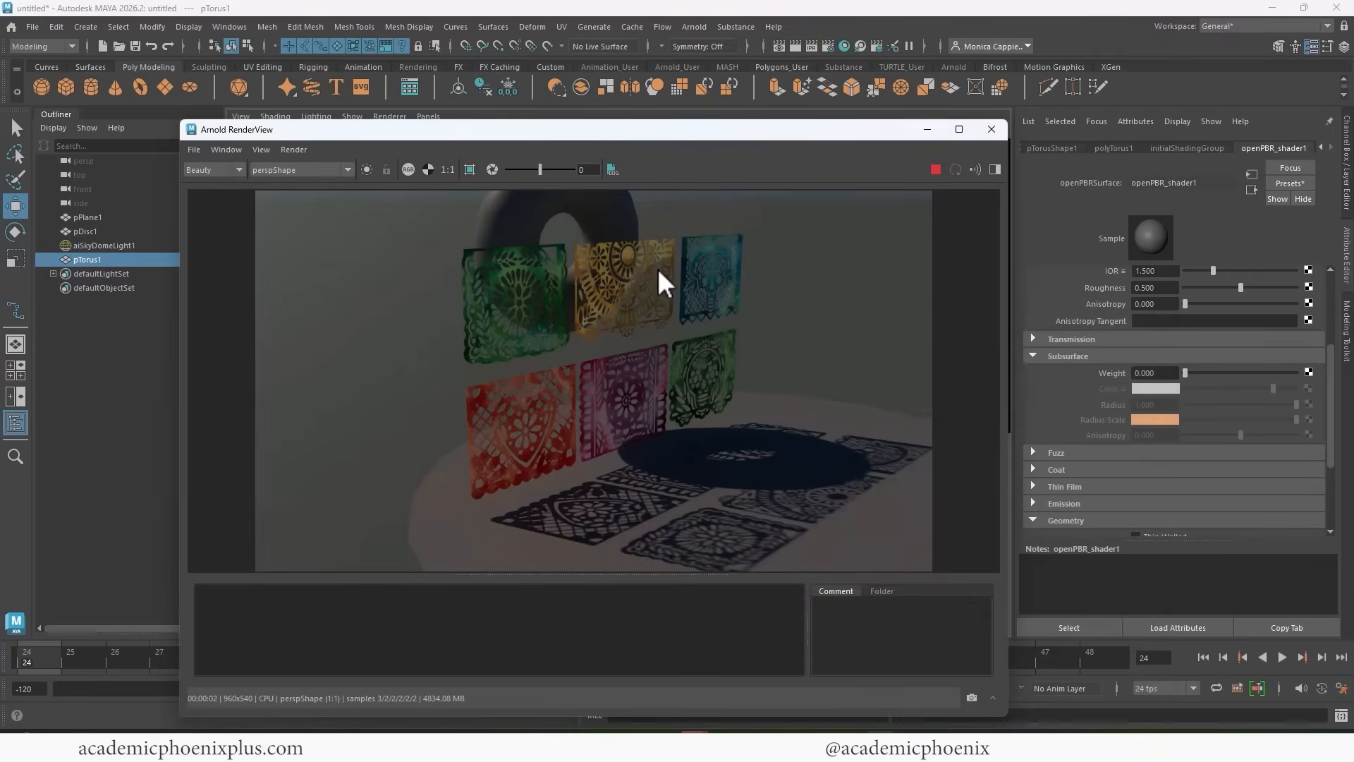
Select the banner plane and store a snapshot of the current Arnold render.
left_click(633, 272)
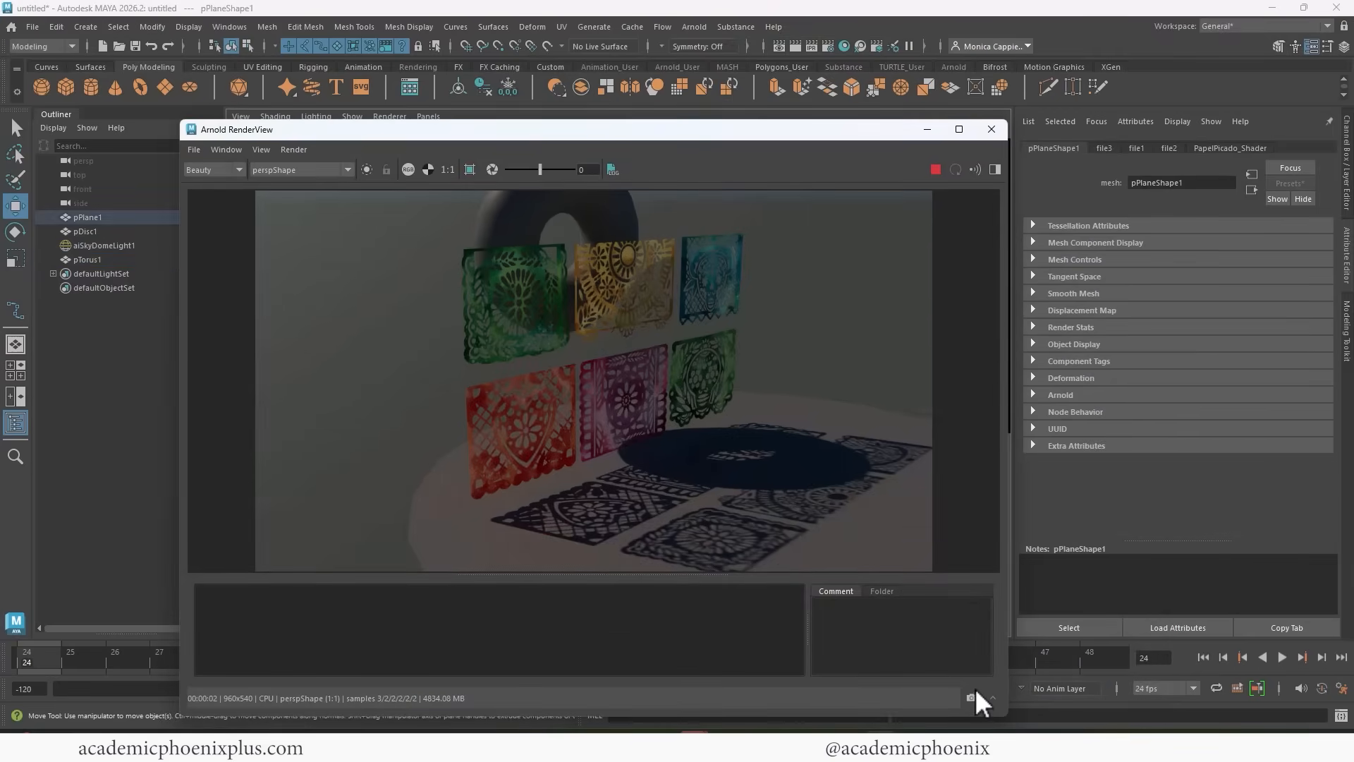
left_click(971, 697)
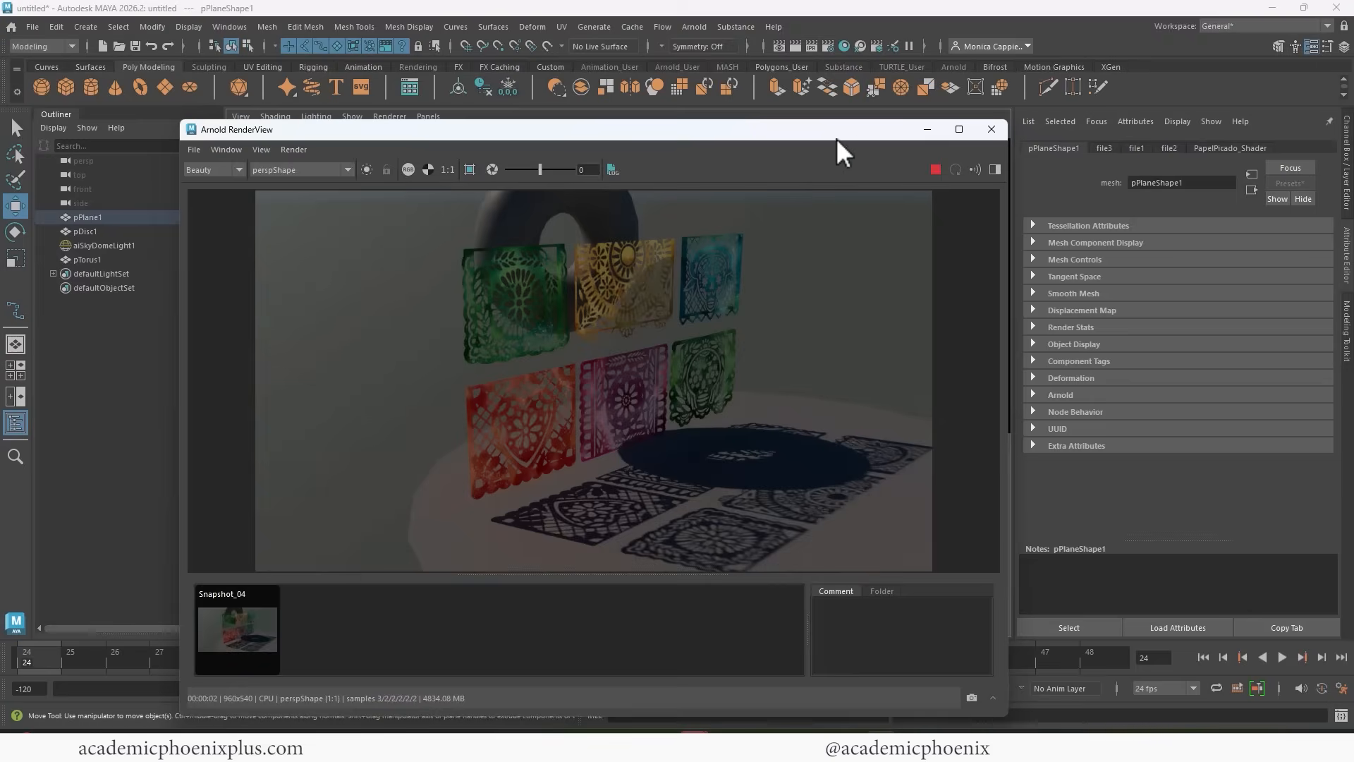
left_click_drag(836, 138, 799, 160)
Set PapelPicado_Shader's subsurface weight to 0 and compare the re-render with the stored snapshot.
left_click(1227, 147)
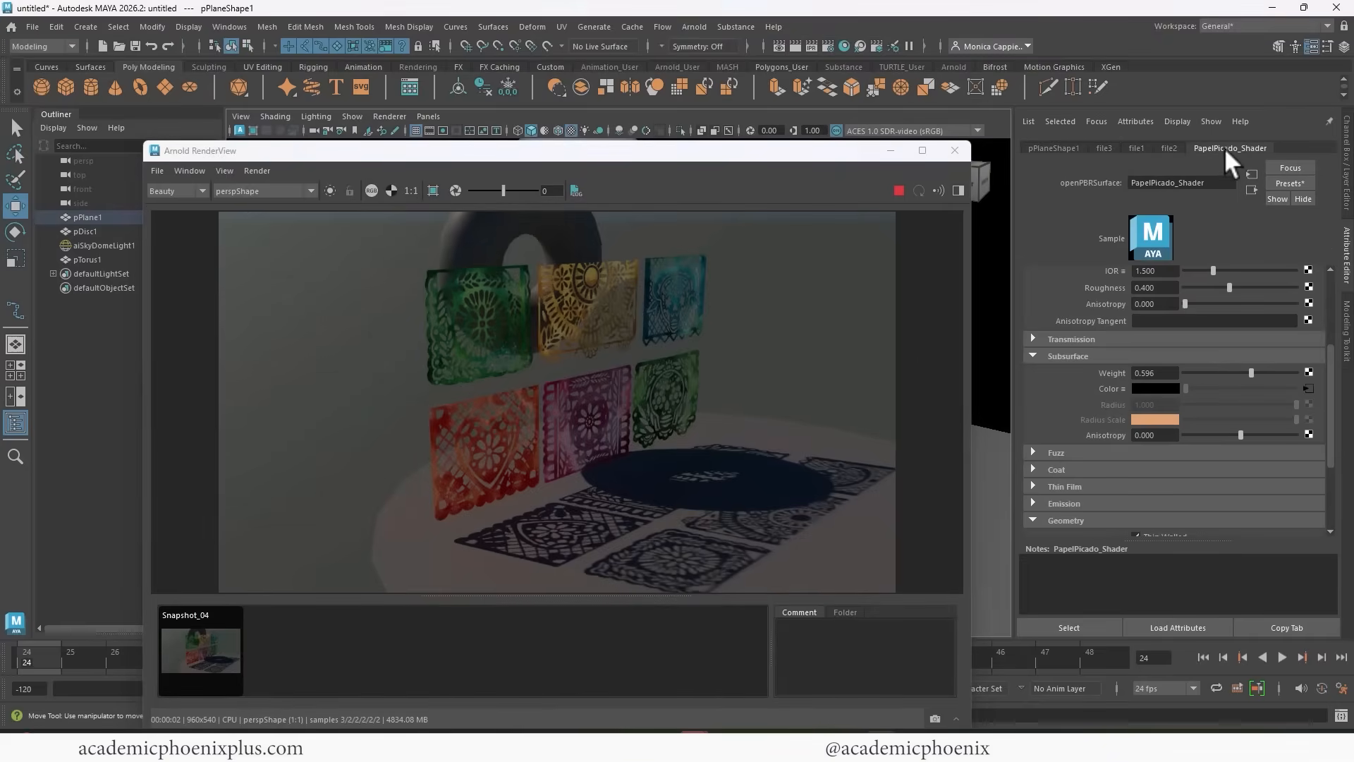
left_click_drag(1212, 370, 1160, 370)
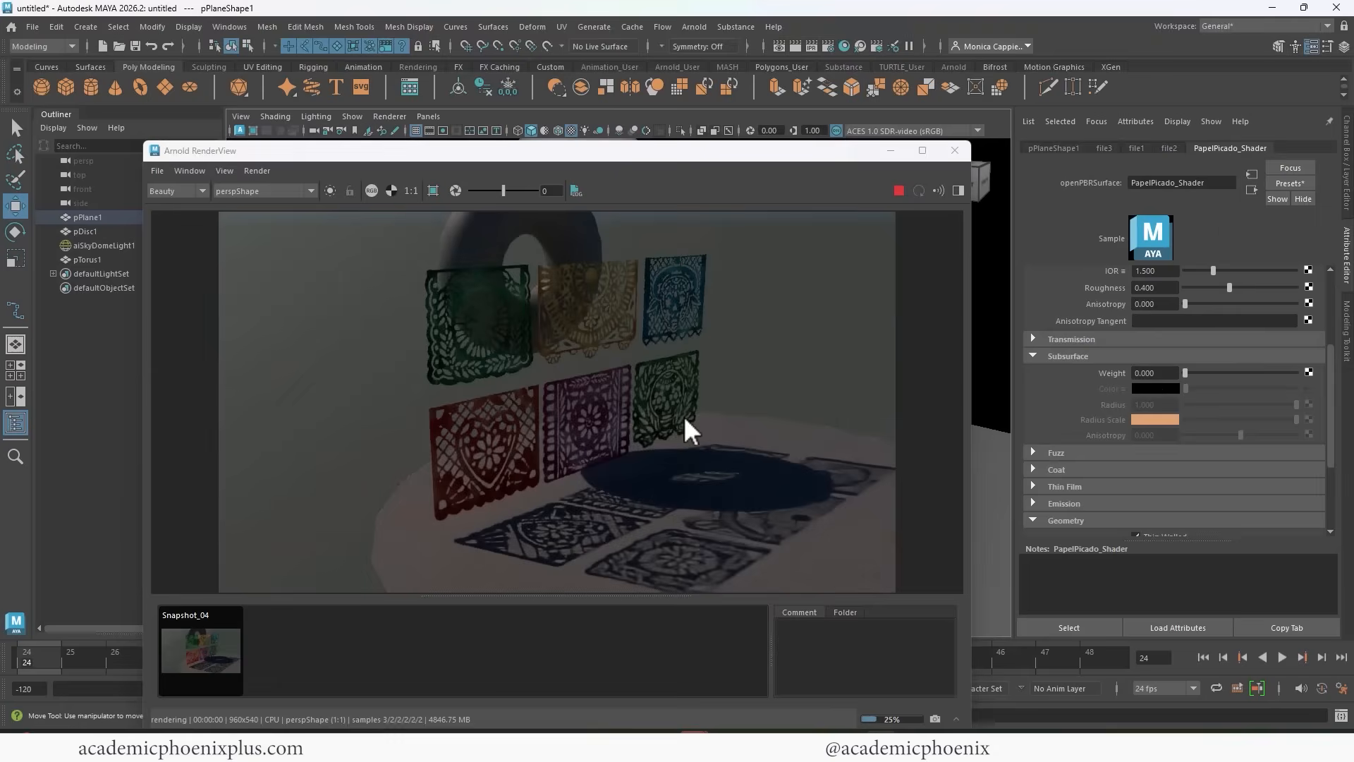
left_click(205, 644)
left_click(200, 642)
left_click(200, 640)
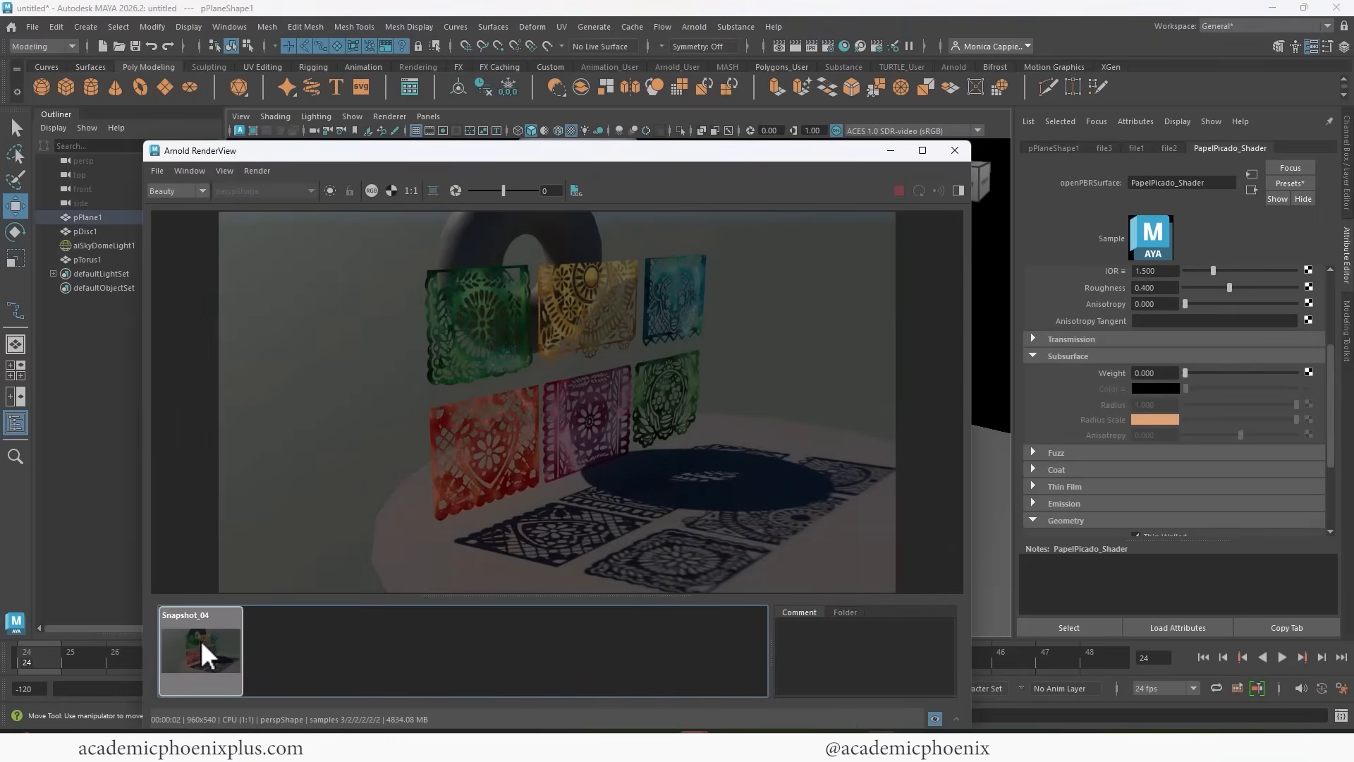
left_click(197, 642)
Close the Arnold render window and delete the torus behind the banners.
left_click(955, 150)
left_click(625, 210)
key("Delete")
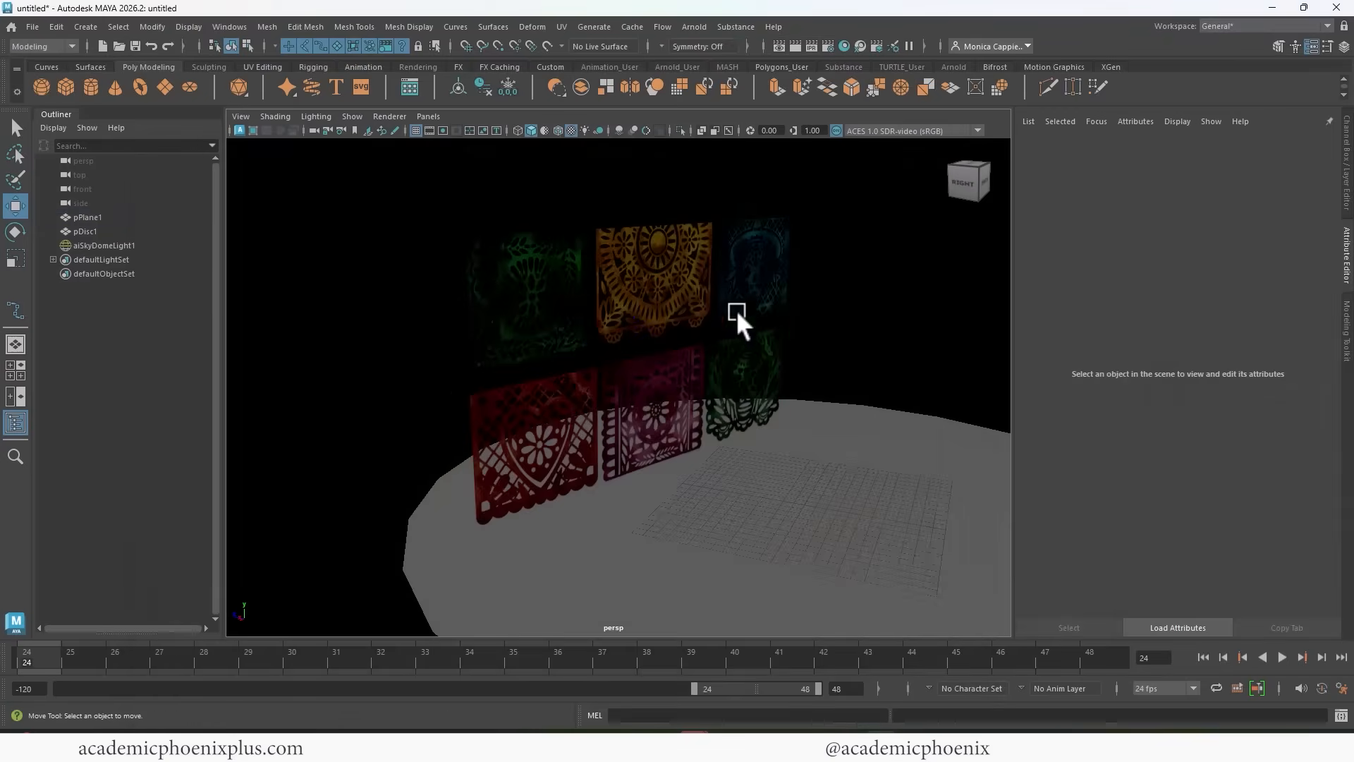
Insert horizontal edge loops across the banner plane, just above the upper row and along both sides of the gap between the rows.
left_click(734, 311)
key("f")
left_click_drag(633, 337, 632, 321)
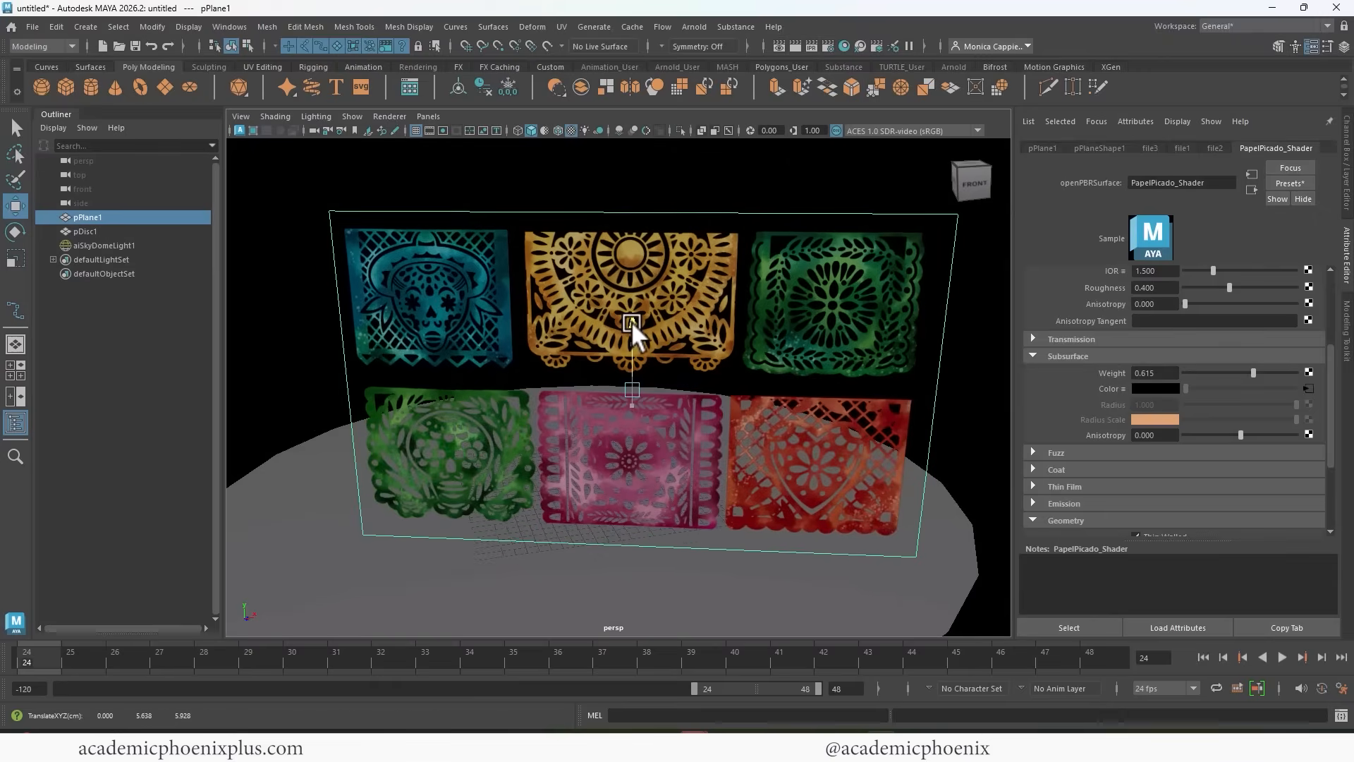
left_click_drag(565, 372, 561, 352, "alt")
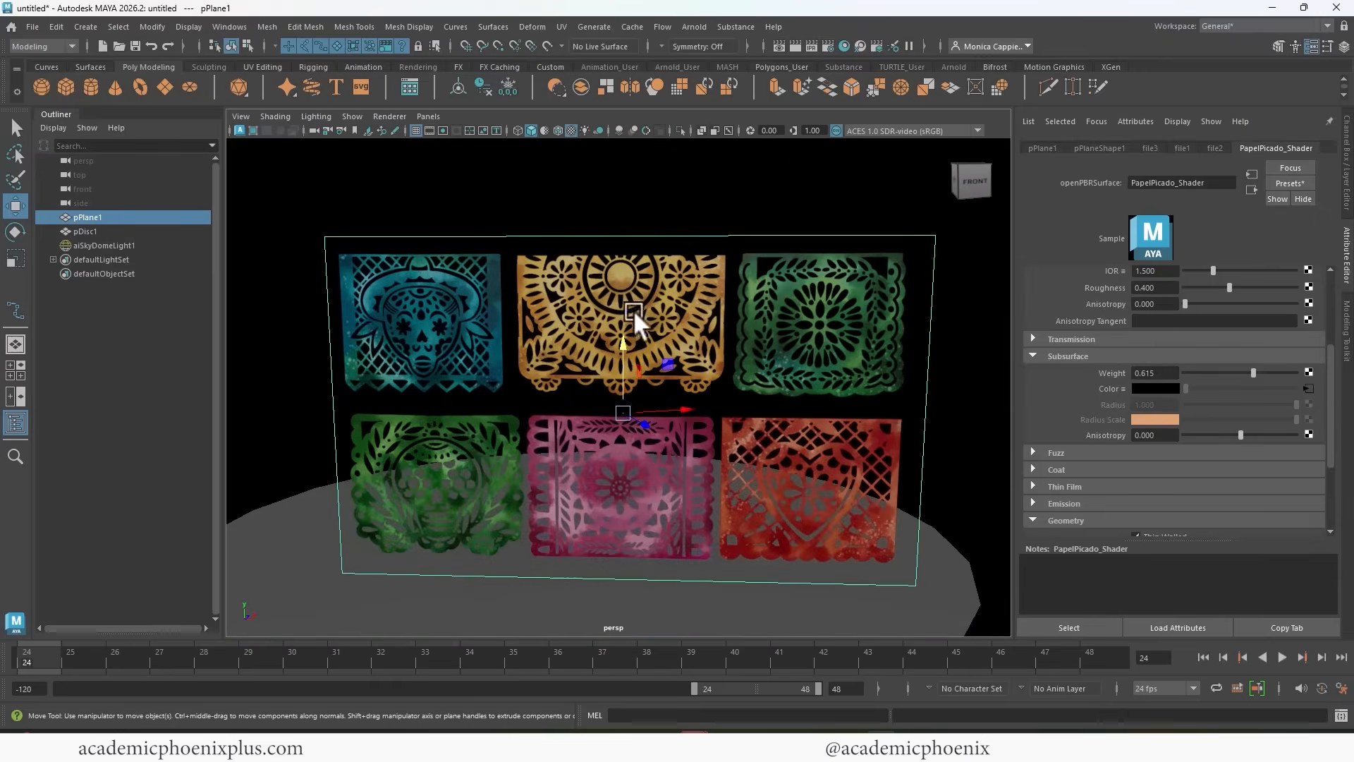
right_click(514, 313, "shift")
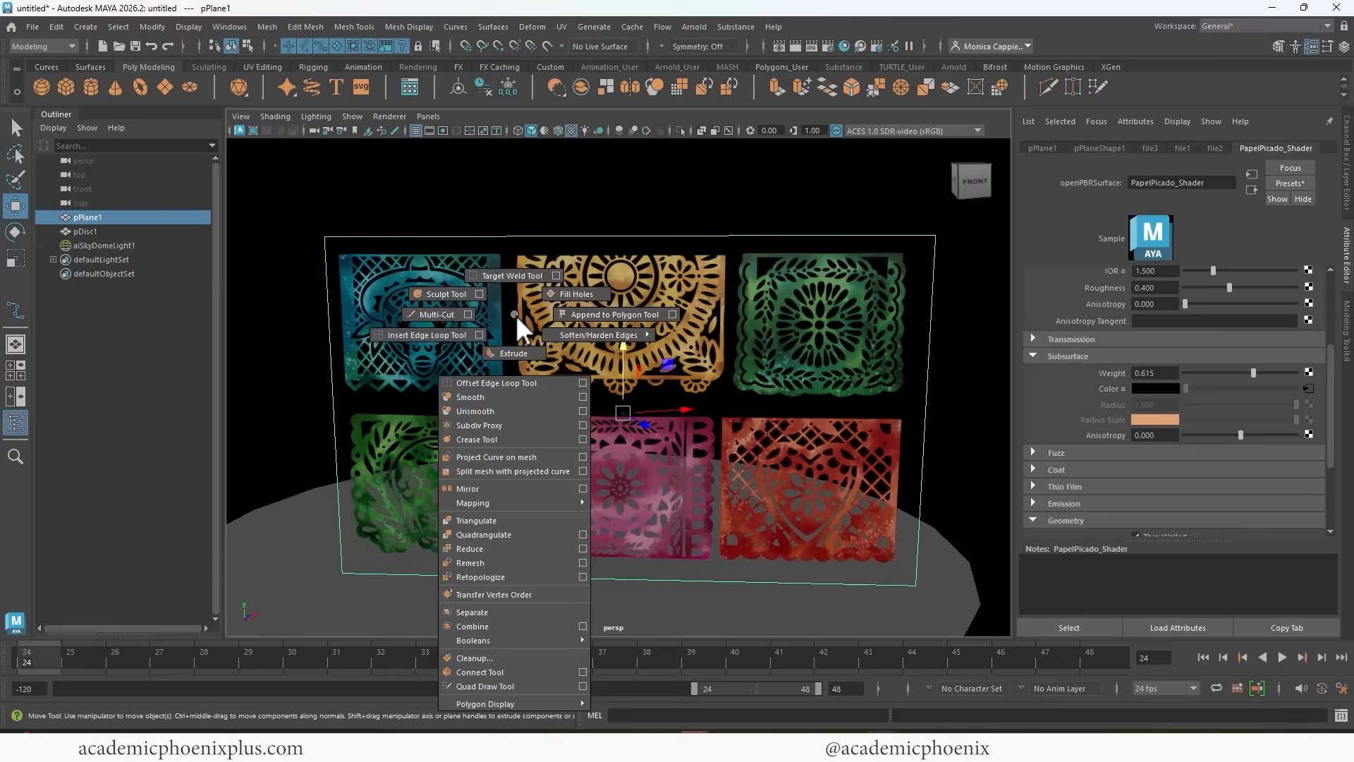
left_click(437, 337)
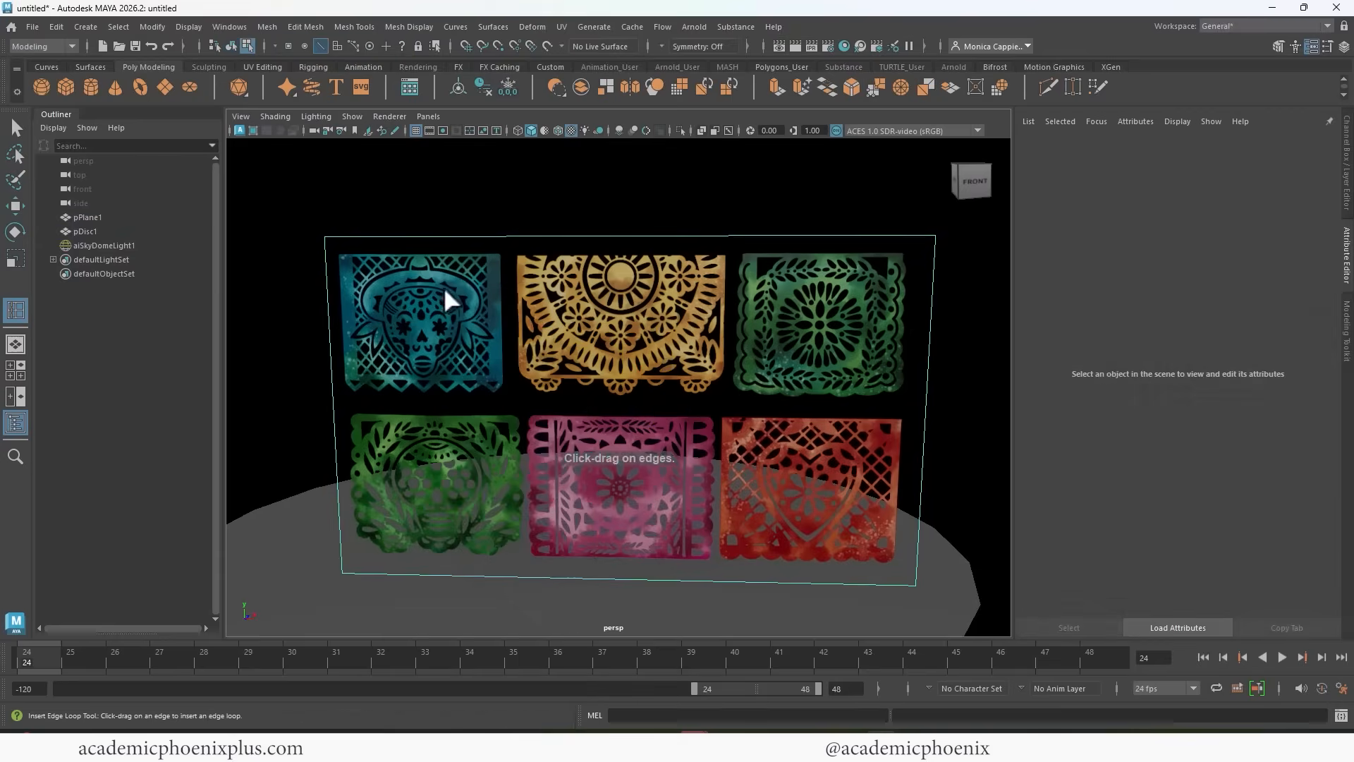
left_click(359, 27)
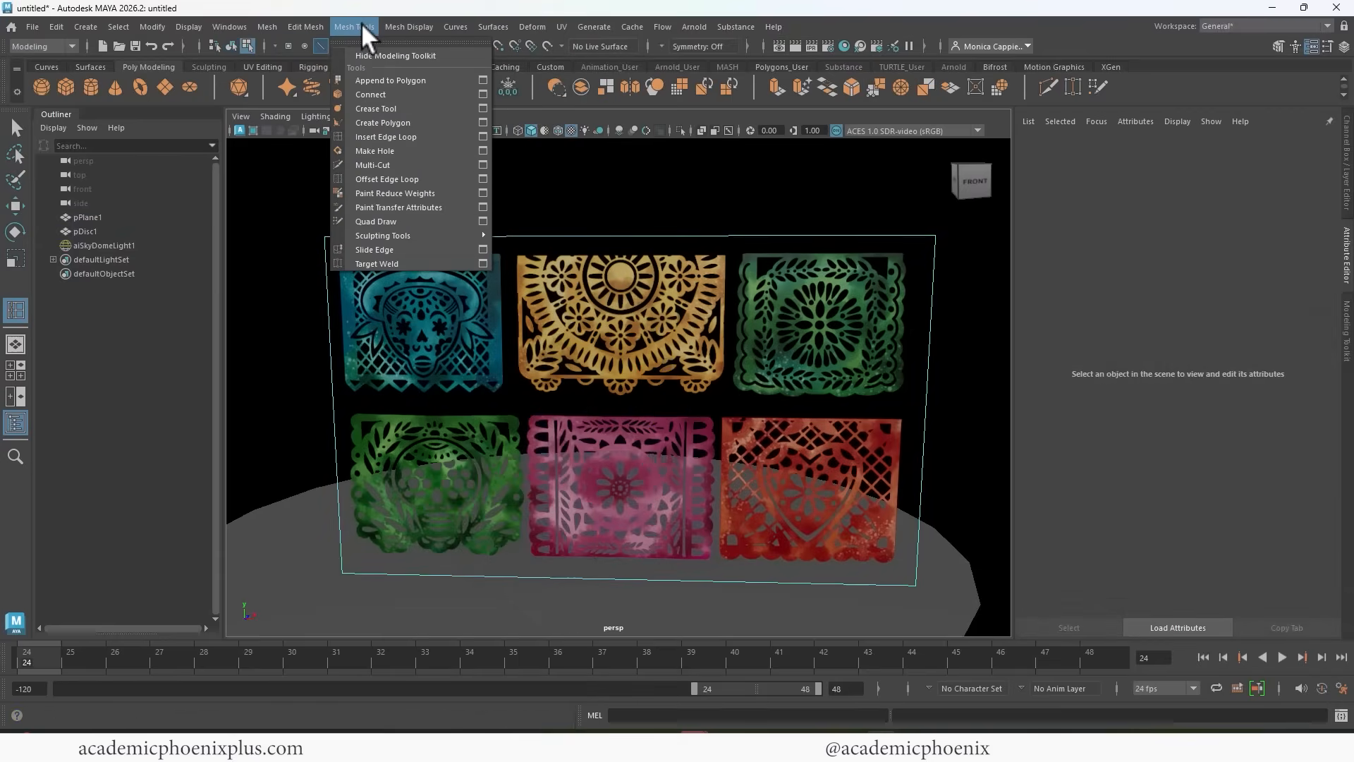
left_click(412, 138)
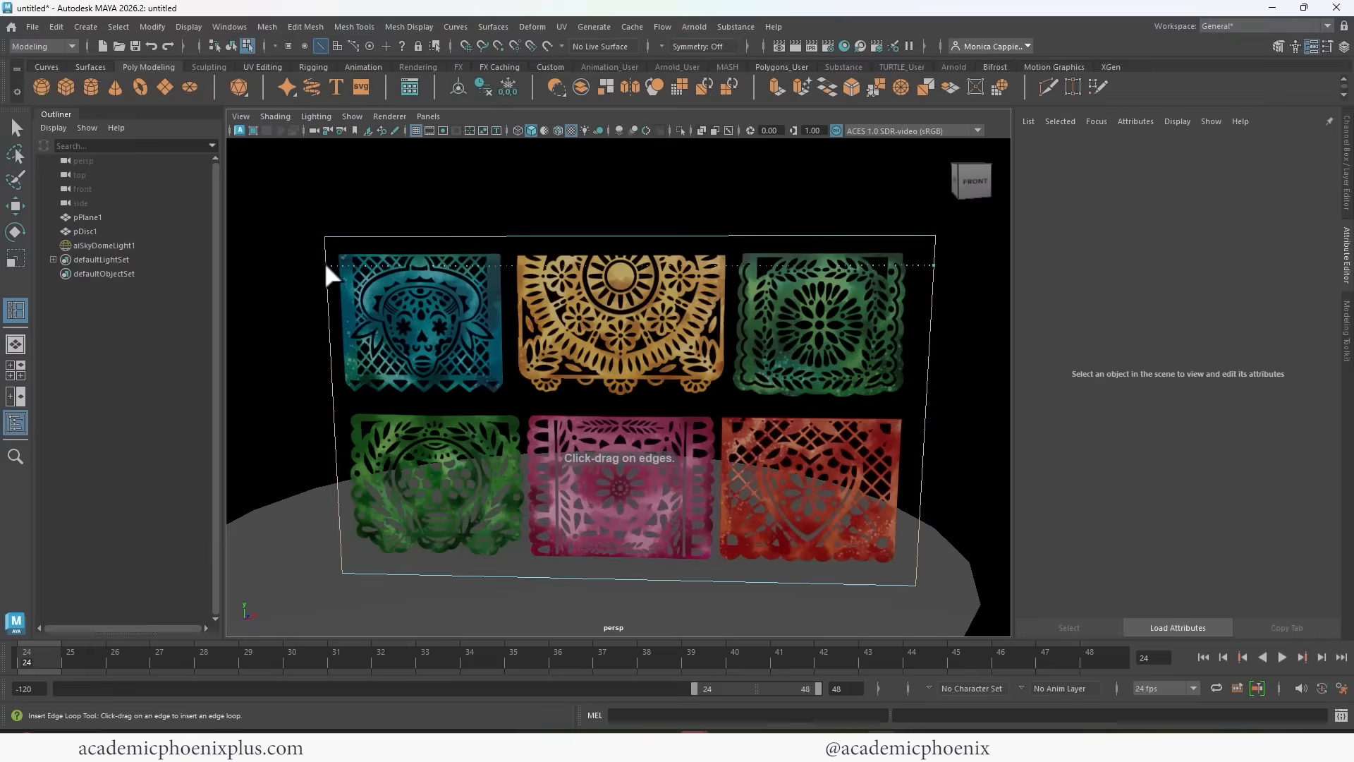
left_click_drag(328, 249, 336, 409)
Insert vertical edge loops around the gaps between banners and beside the outer red banner, plus a horizontal loop below the lower row.
left_click_drag(515, 237, 508, 237)
left_click_drag(526, 413, 526, 416)
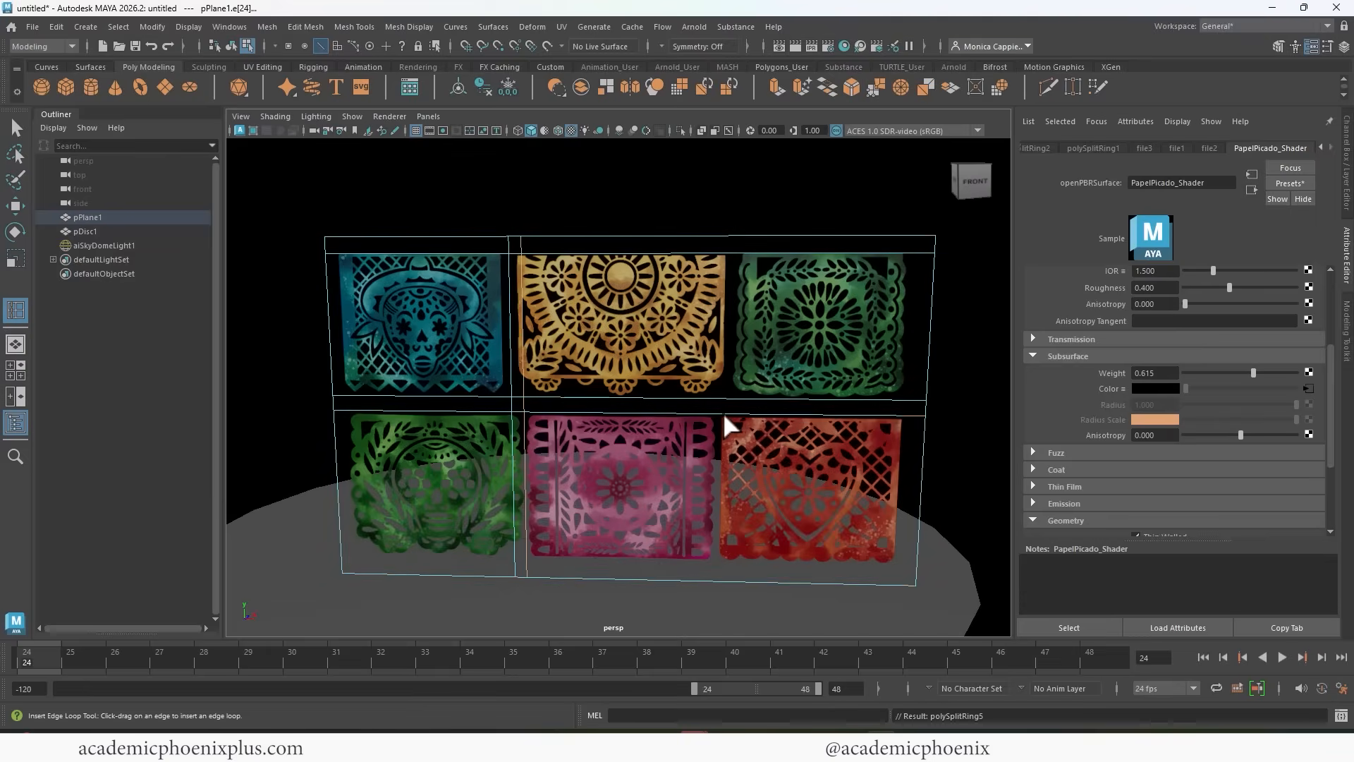
left_click_drag(720, 415, 730, 409)
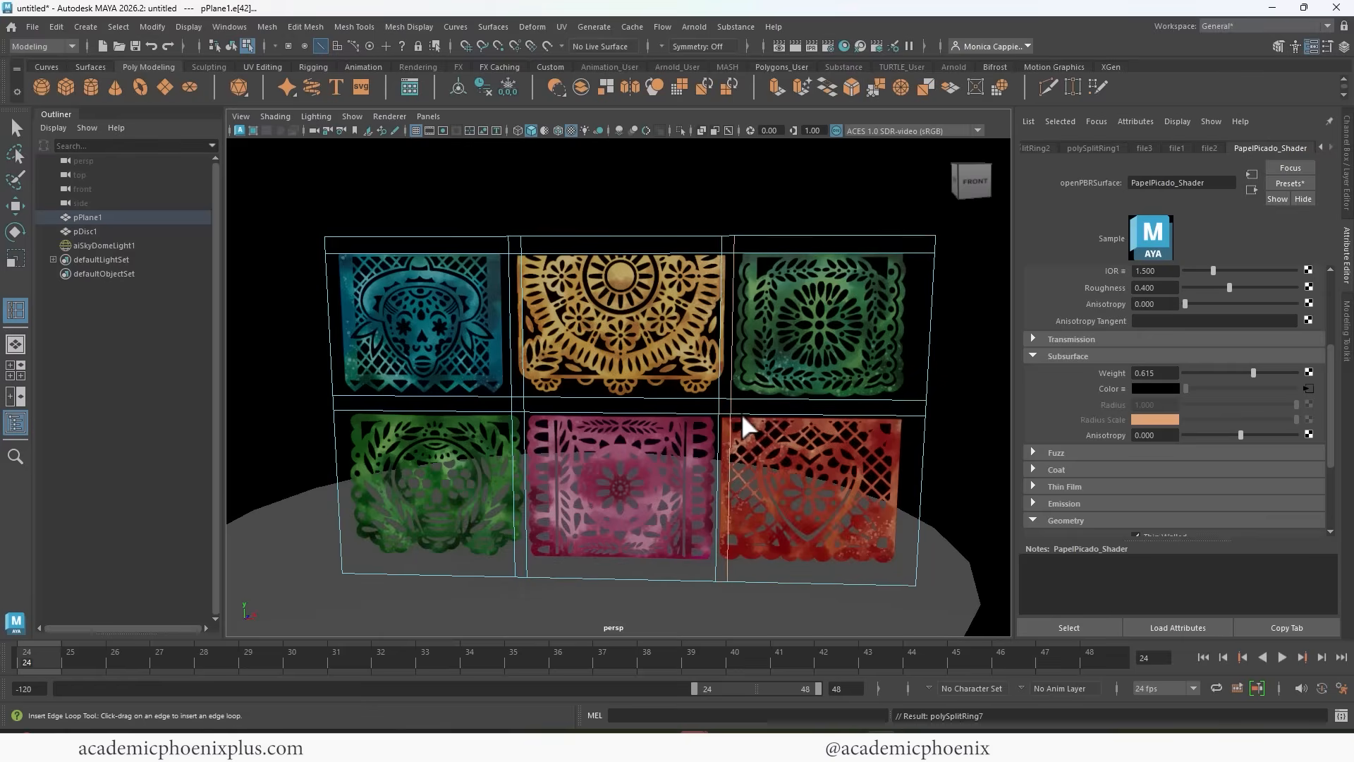
left_click_drag(906, 413, 906, 413)
left_click_drag(906, 559, 898, 563)
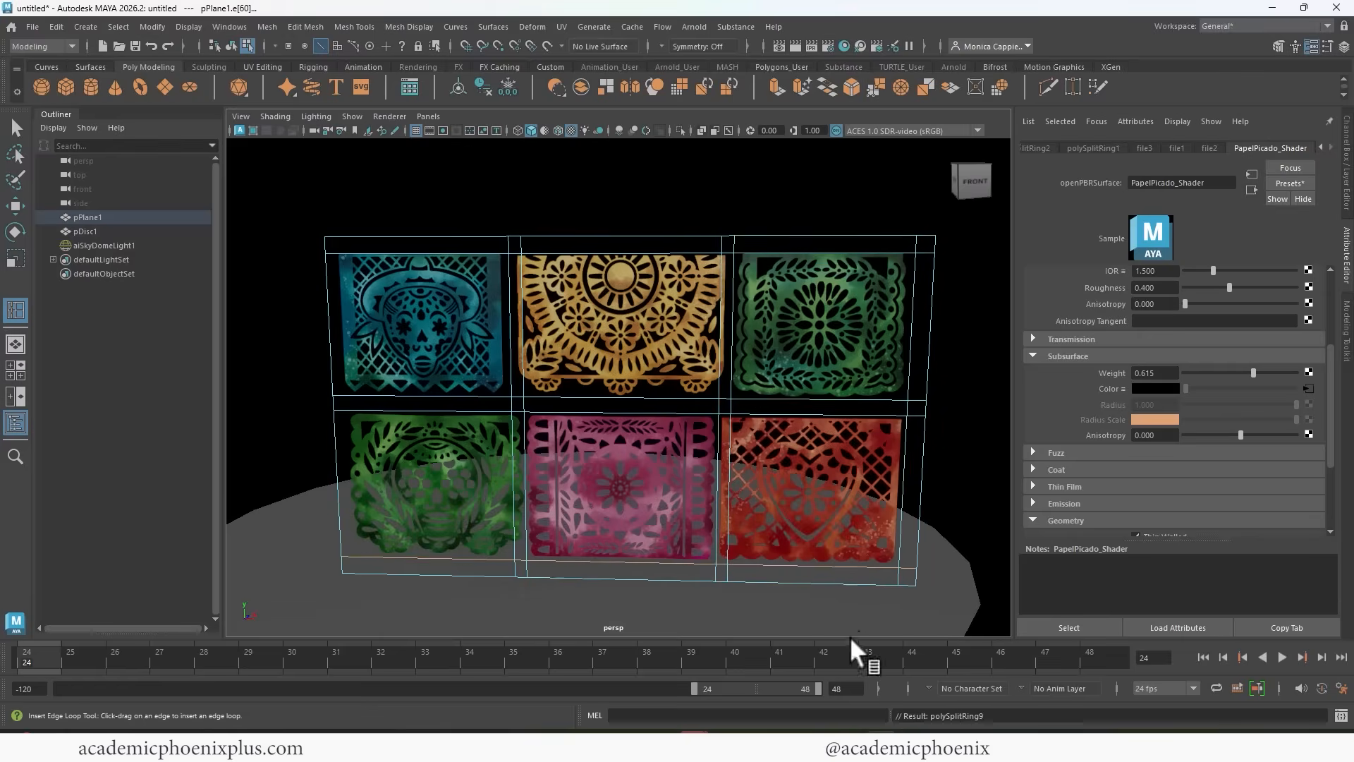
Extract the face of the blue skull banner from the plane as a separate piece.
left_click(15, 127)
right_click_drag(458, 312, 464, 346)
left_click(454, 339)
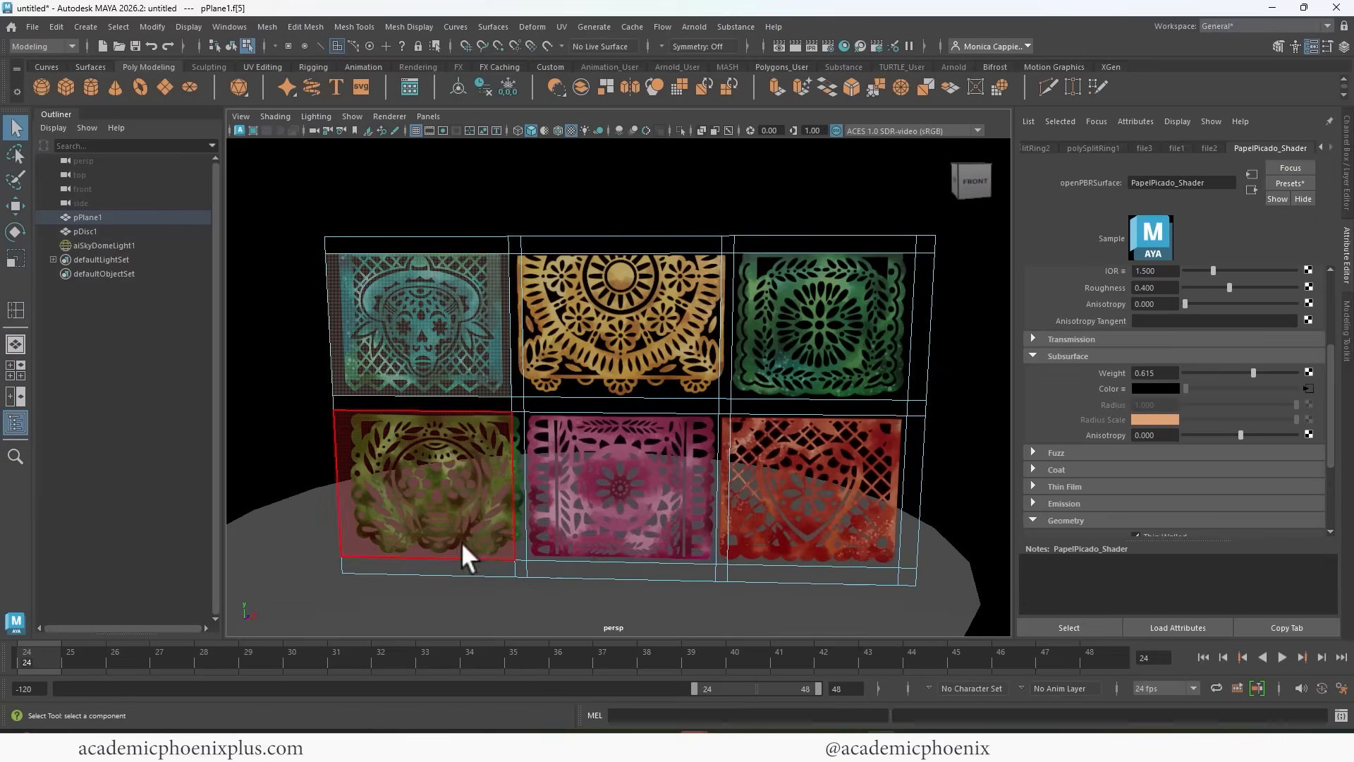
left_click(305, 26)
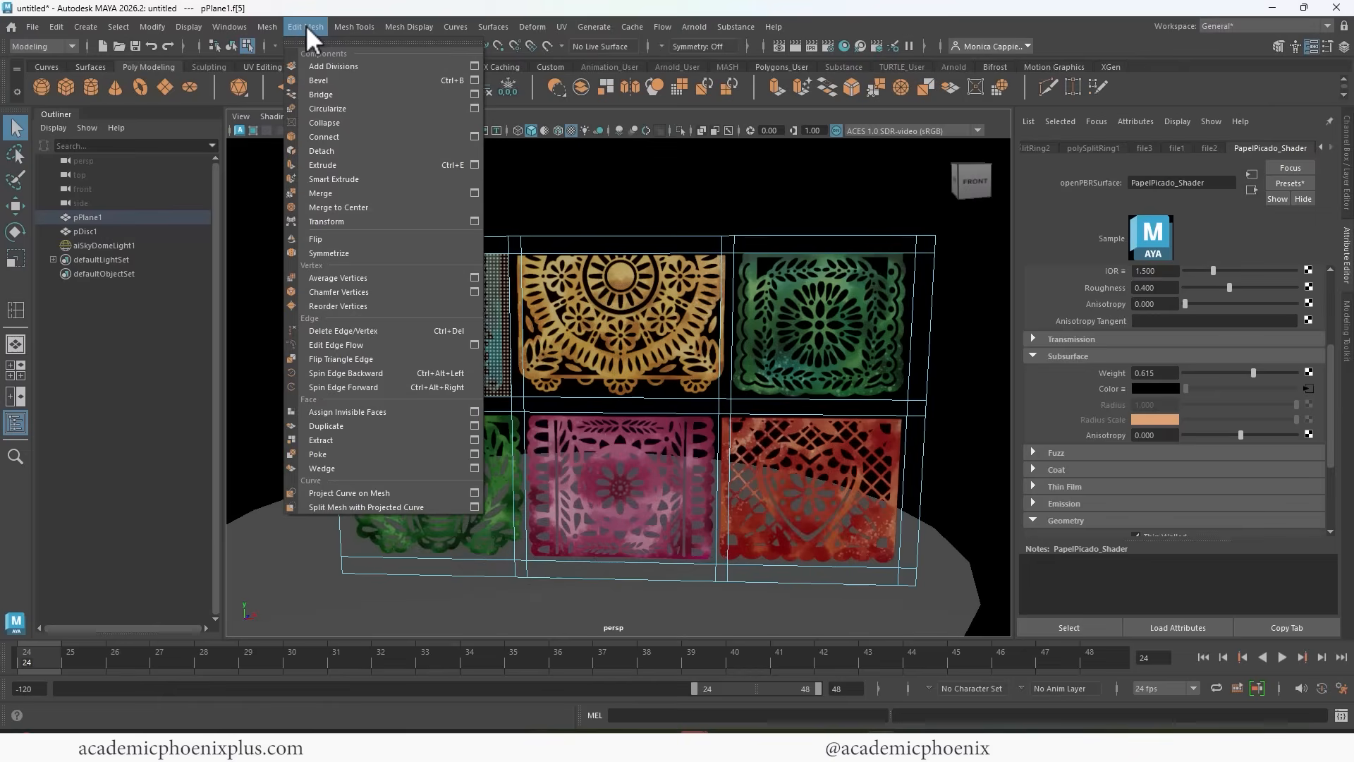
left_click(331, 439)
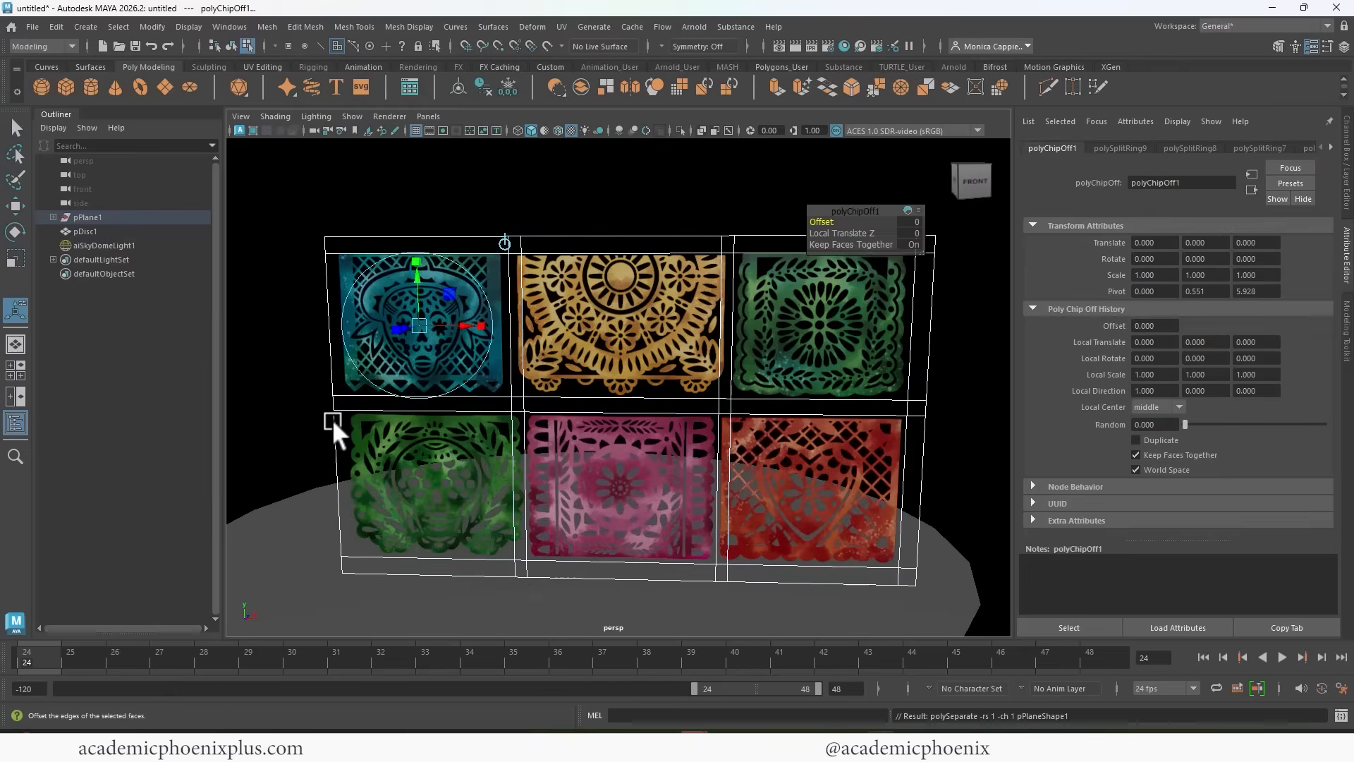
Extract the yellow banner's two faces and check in object mode that the blue and yellow banners select separately.
left_click(604, 330)
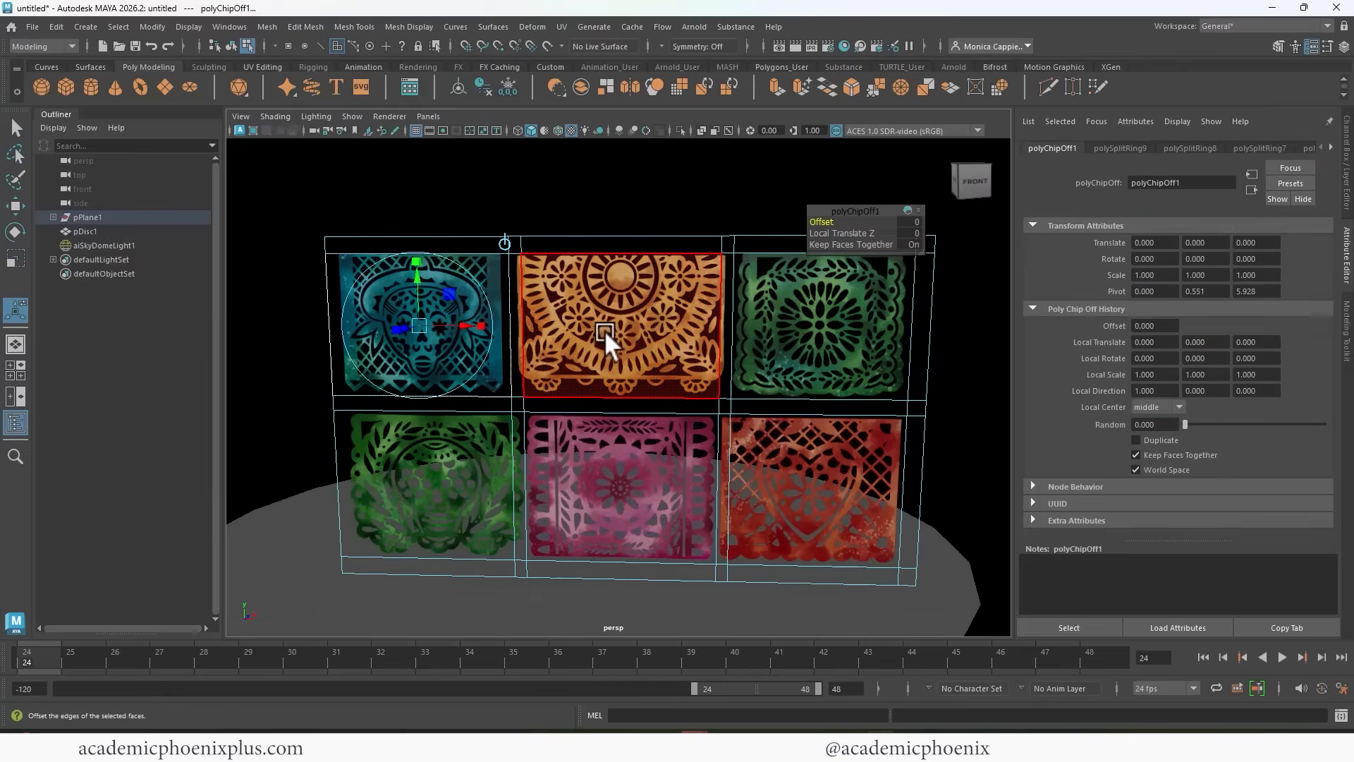
left_click(517, 324)
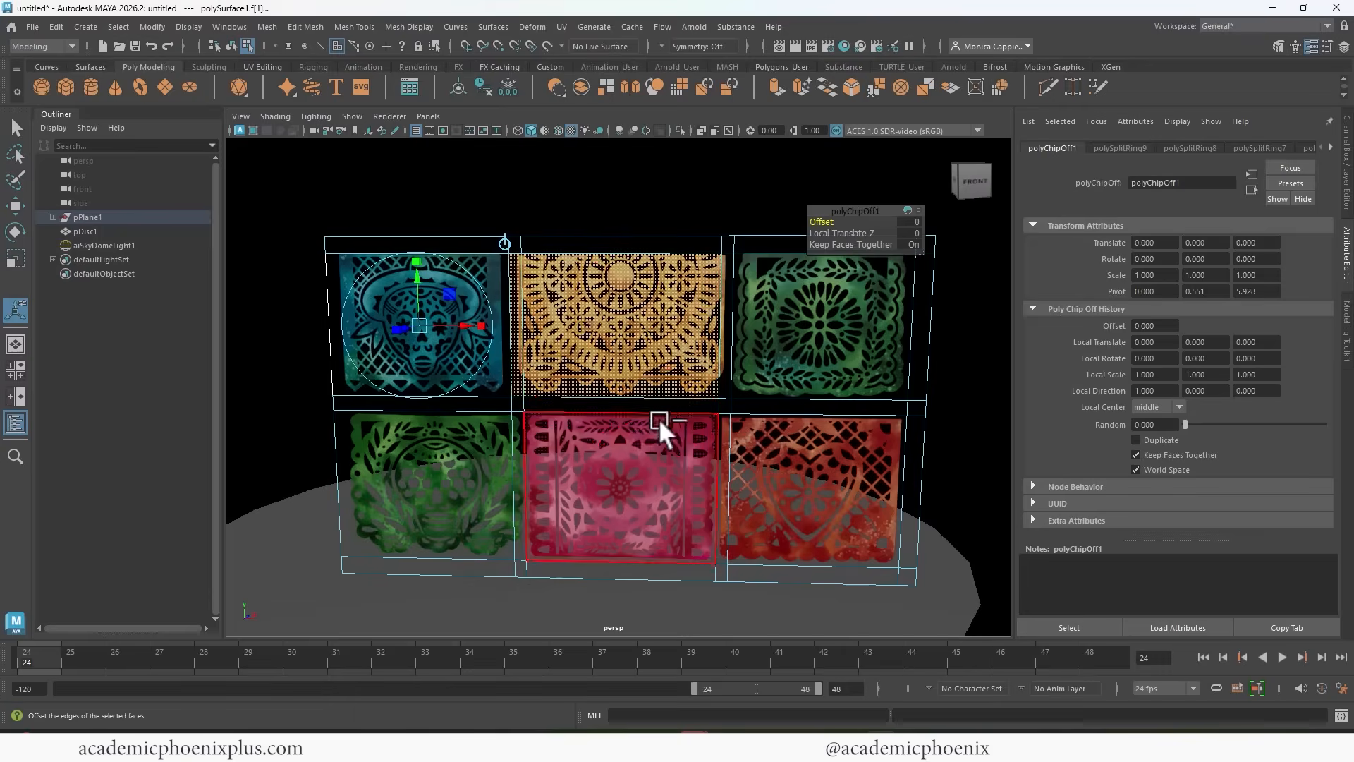
key("ctrl+z")
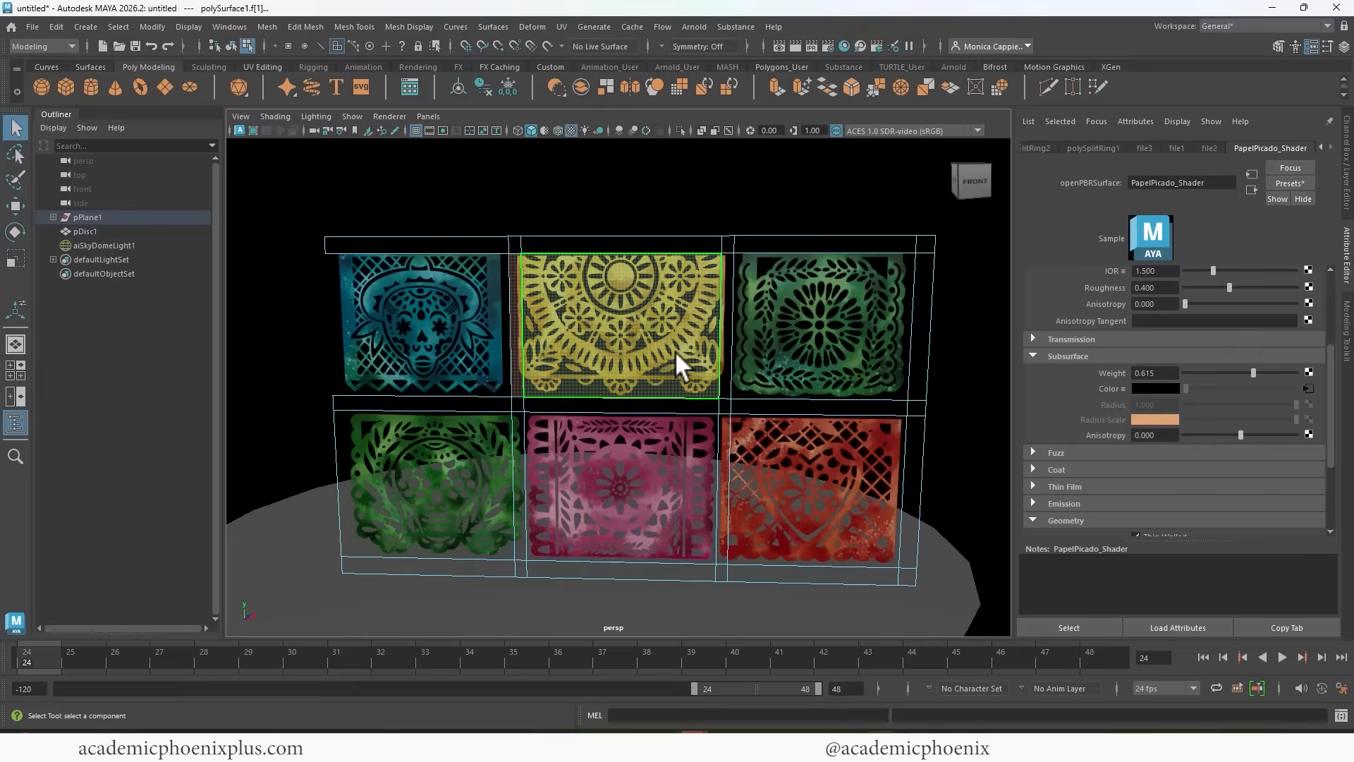
key("g")
right_click(647, 319)
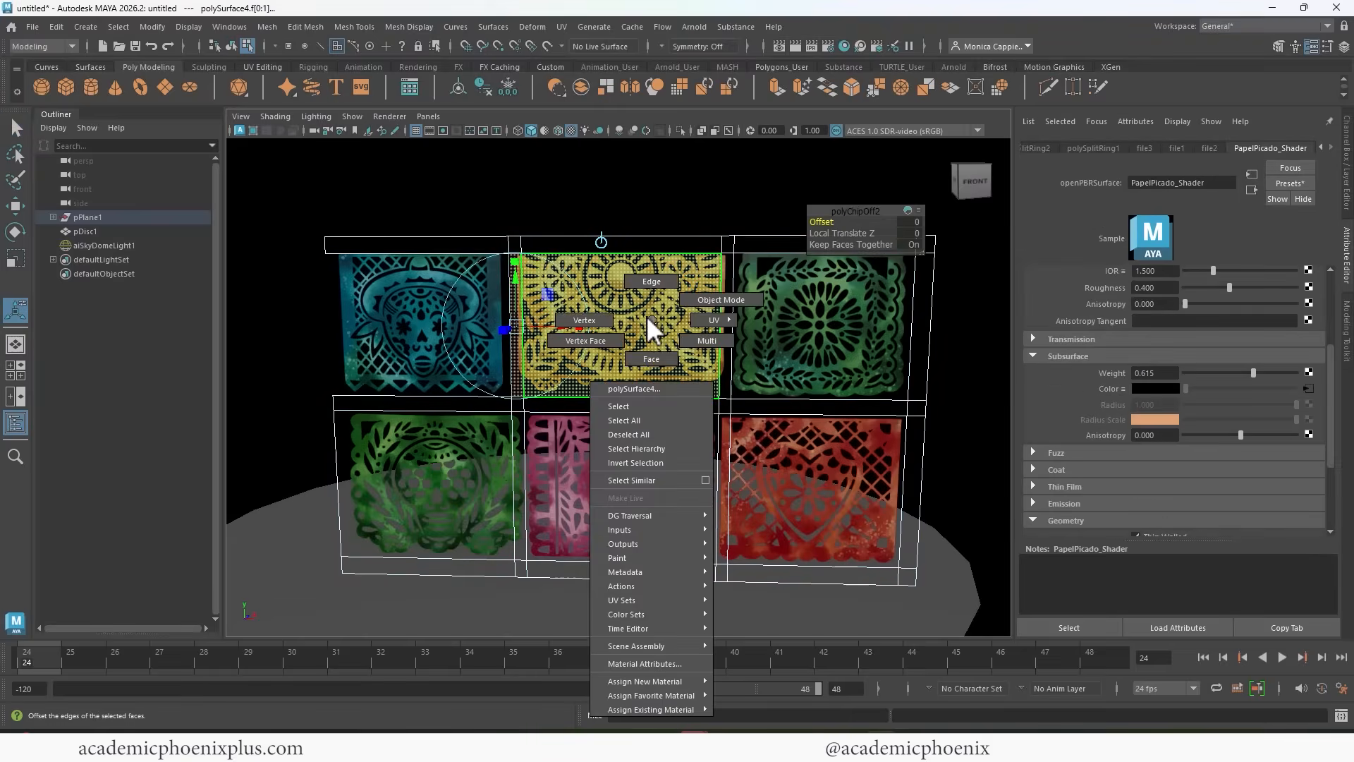
left_click(711, 292)
left_click(463, 322)
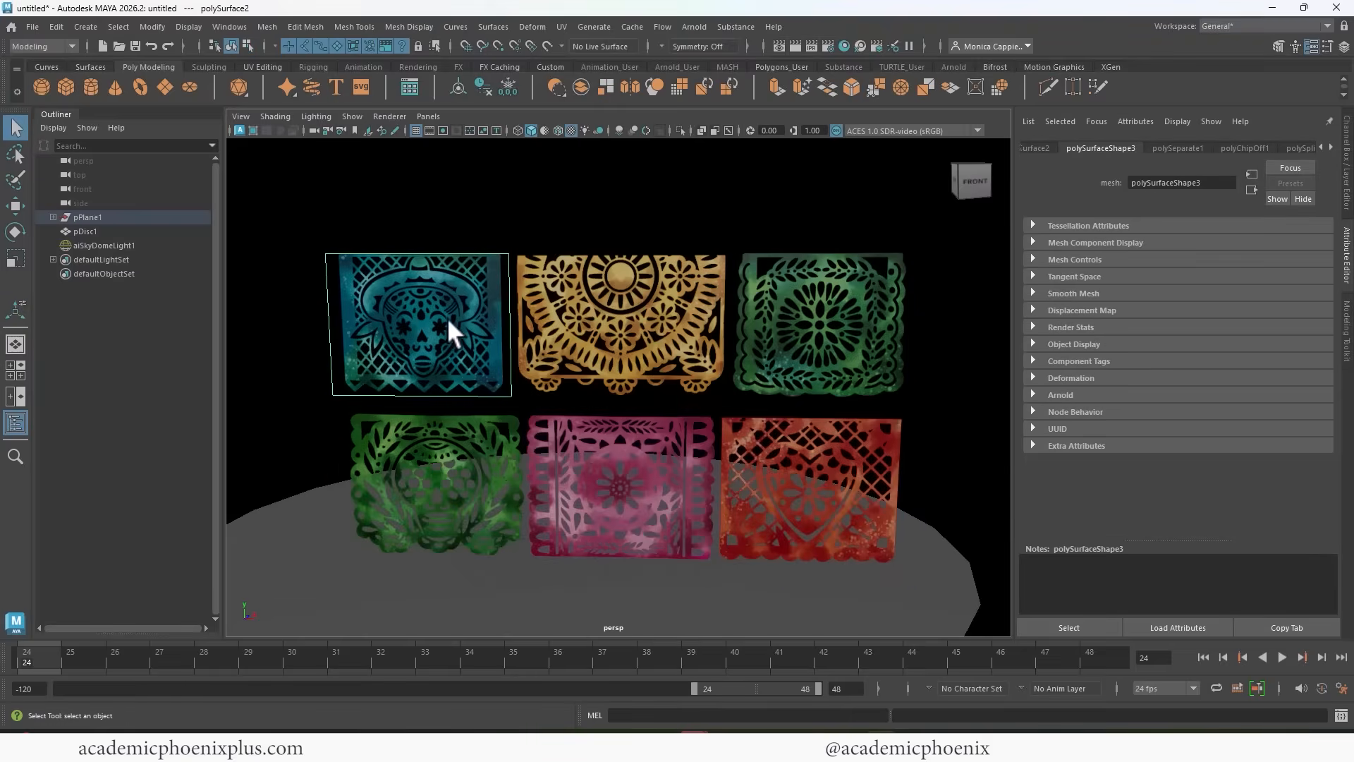
left_click(628, 327)
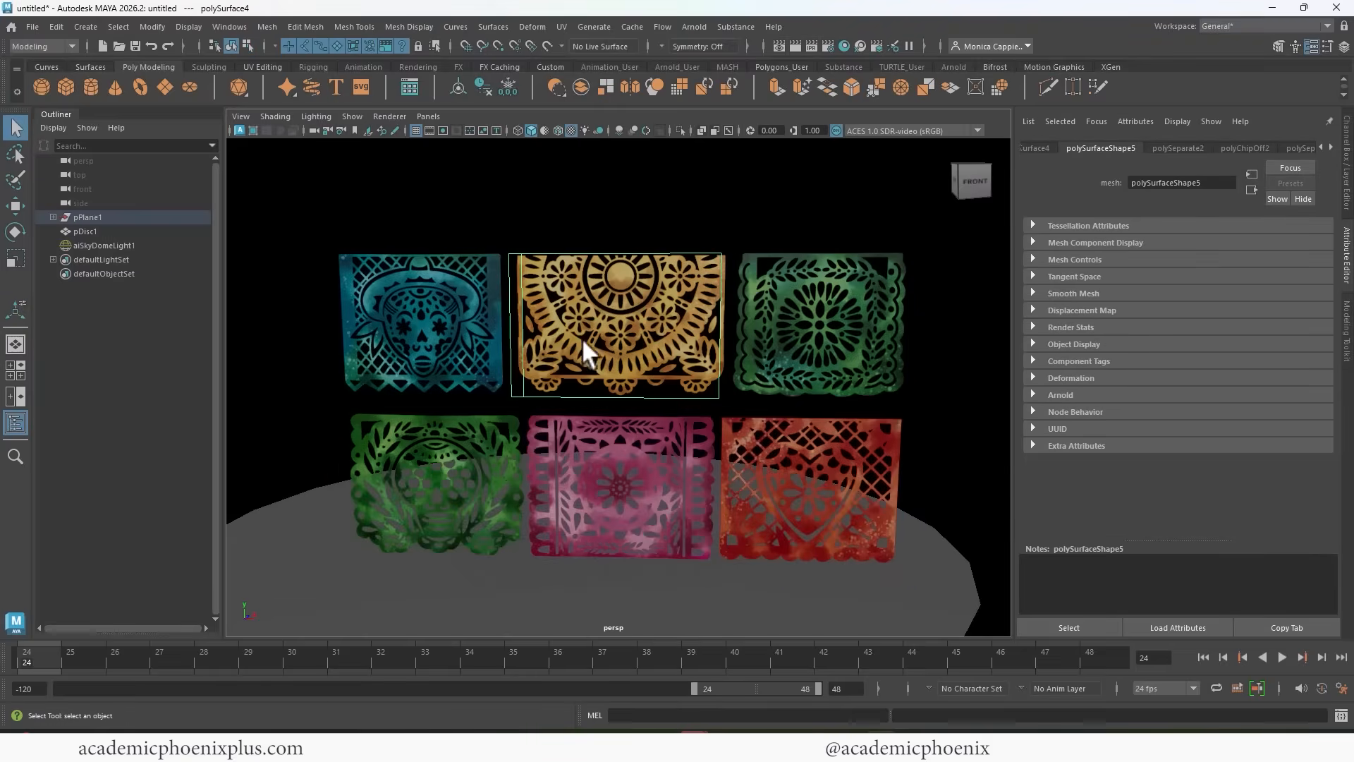
left_click(810, 327)
Extract the face of the upper green banner from the remaining plane.
right_click_drag(810, 327, 818, 356)
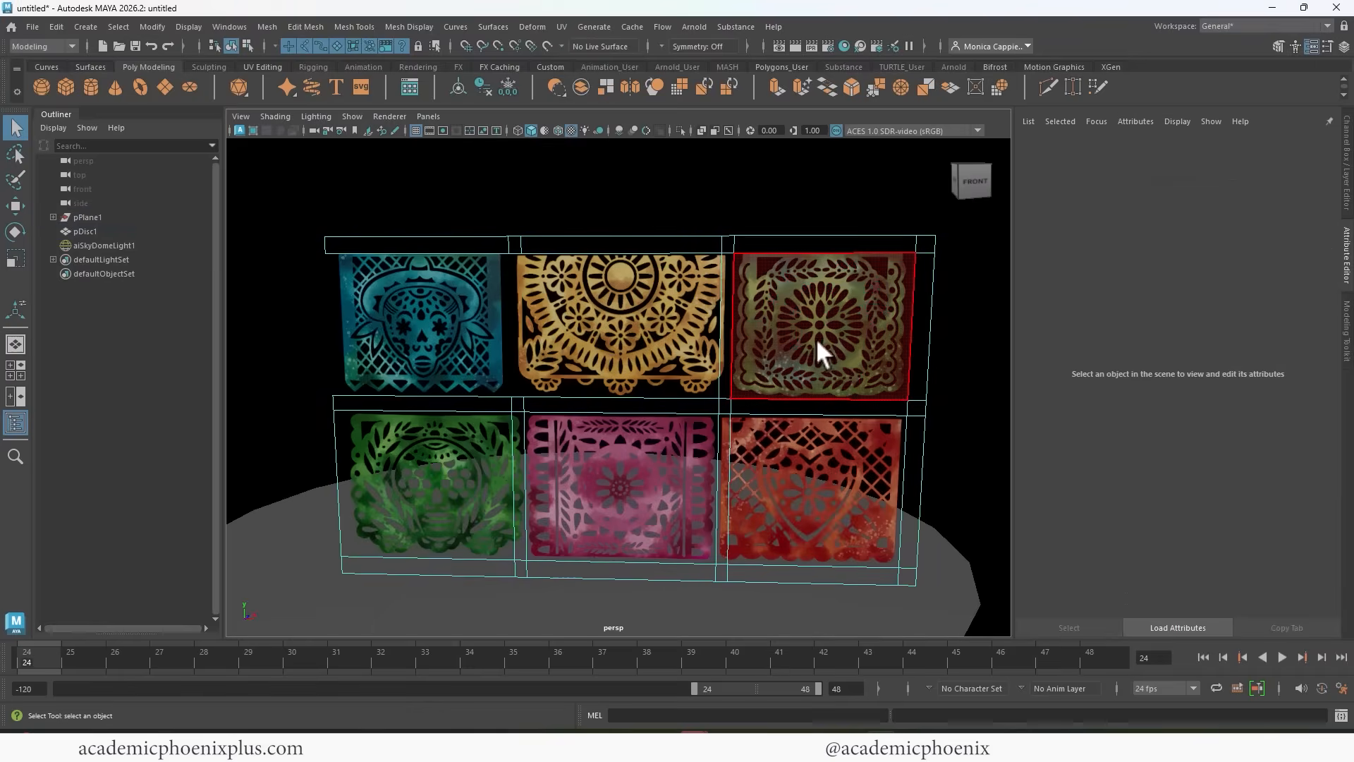
left_click(806, 374)
key("g")
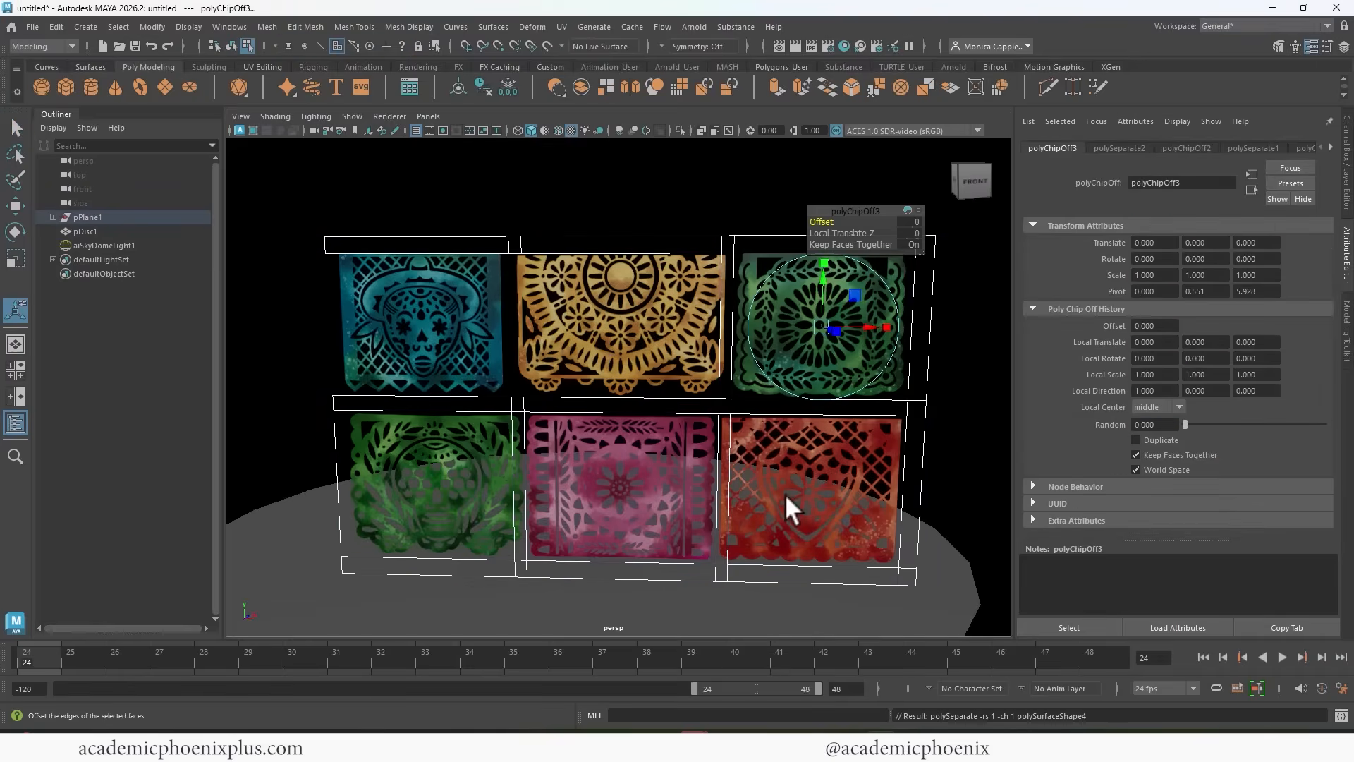
Extract the red heart banner's main face together with the narrow face beside it.
right_click_drag(801, 470, 820, 368)
left_click(789, 474)
left_click(722, 514, "shift")
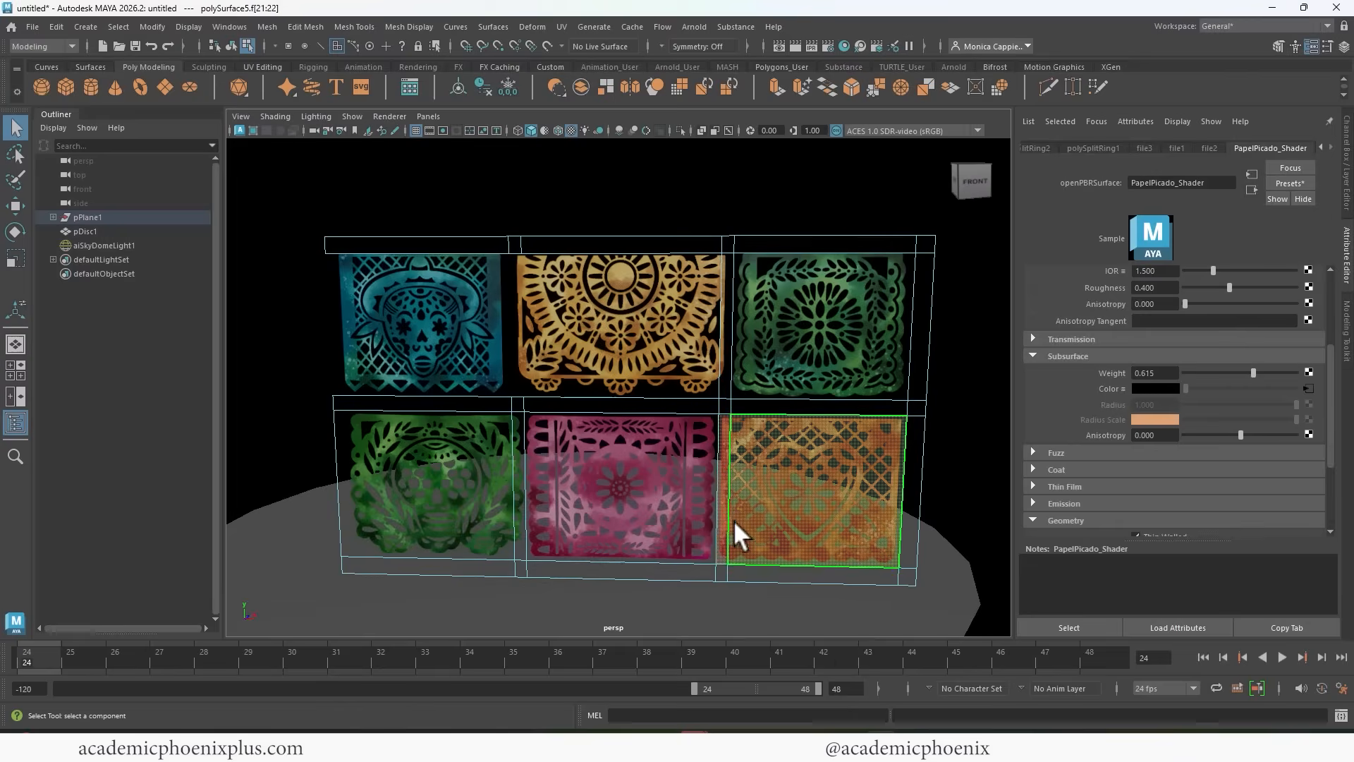
left_click(322, 25)
left_click(319, 24)
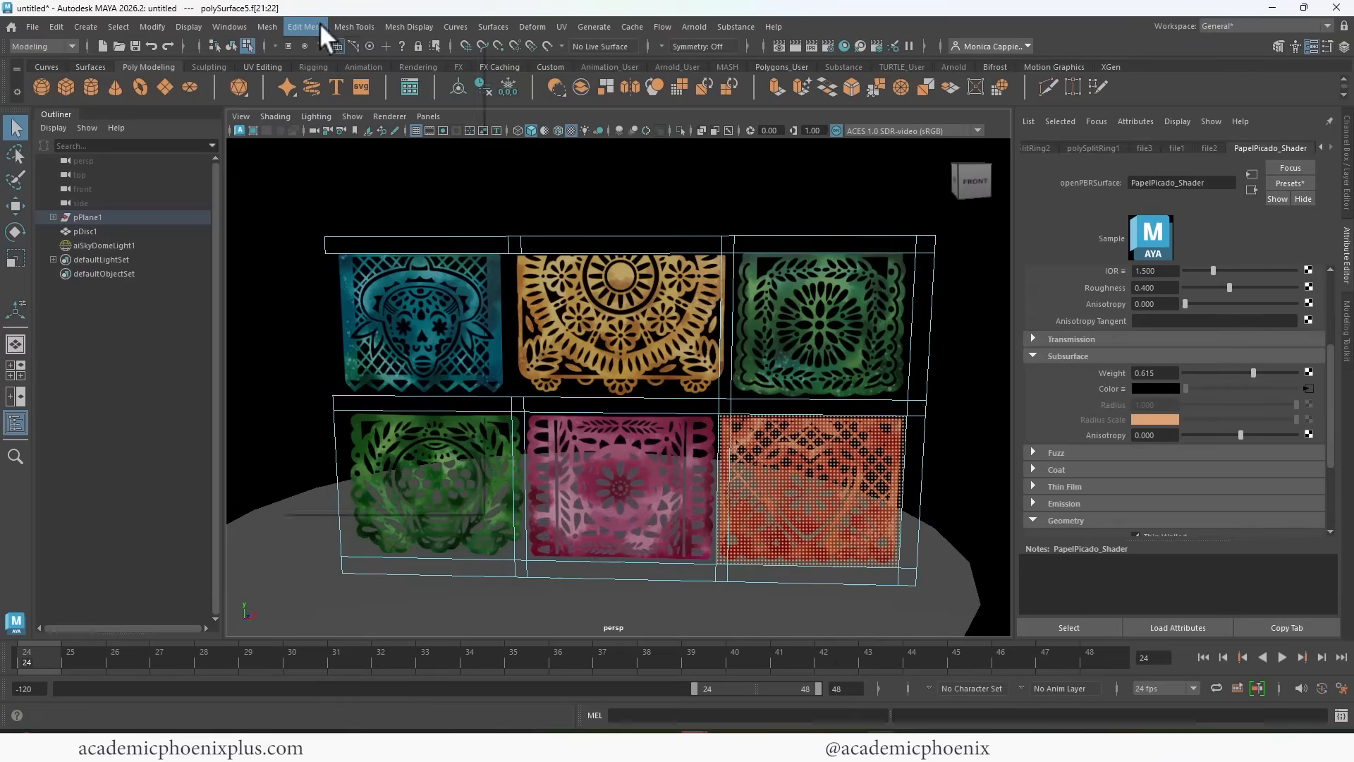
left_click(311, 24)
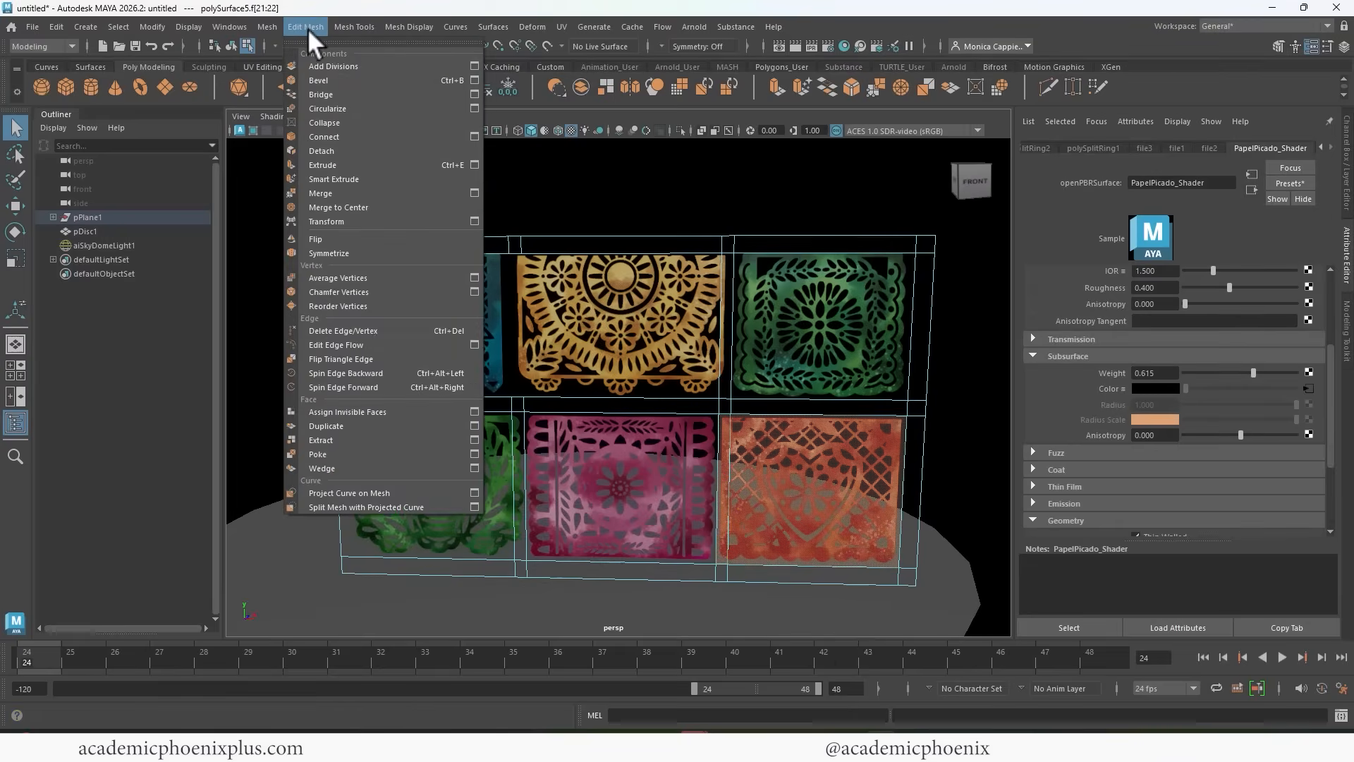
left_click(366, 440)
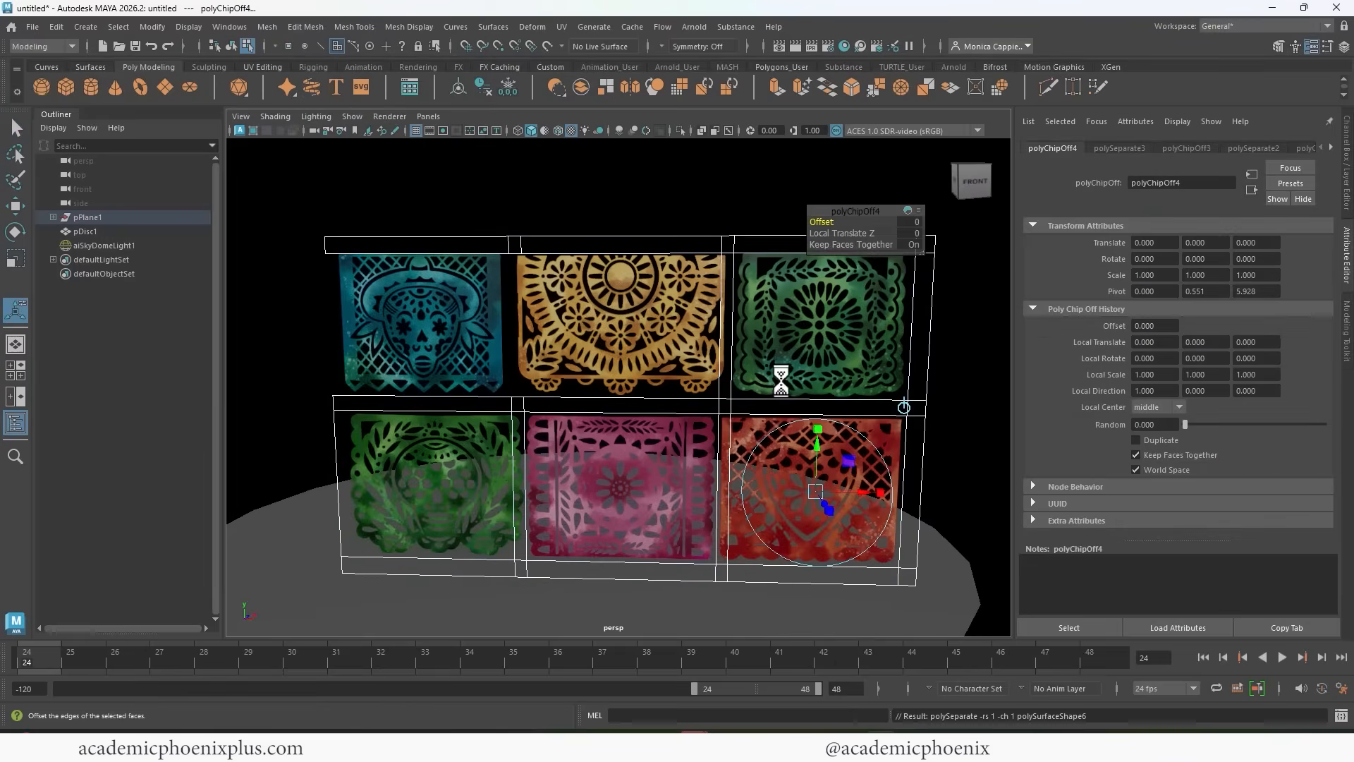
Extract the pink banner's face, and extract the lower green banner's faces including the narrow strip beside it.
left_click(640, 476)
key("g")
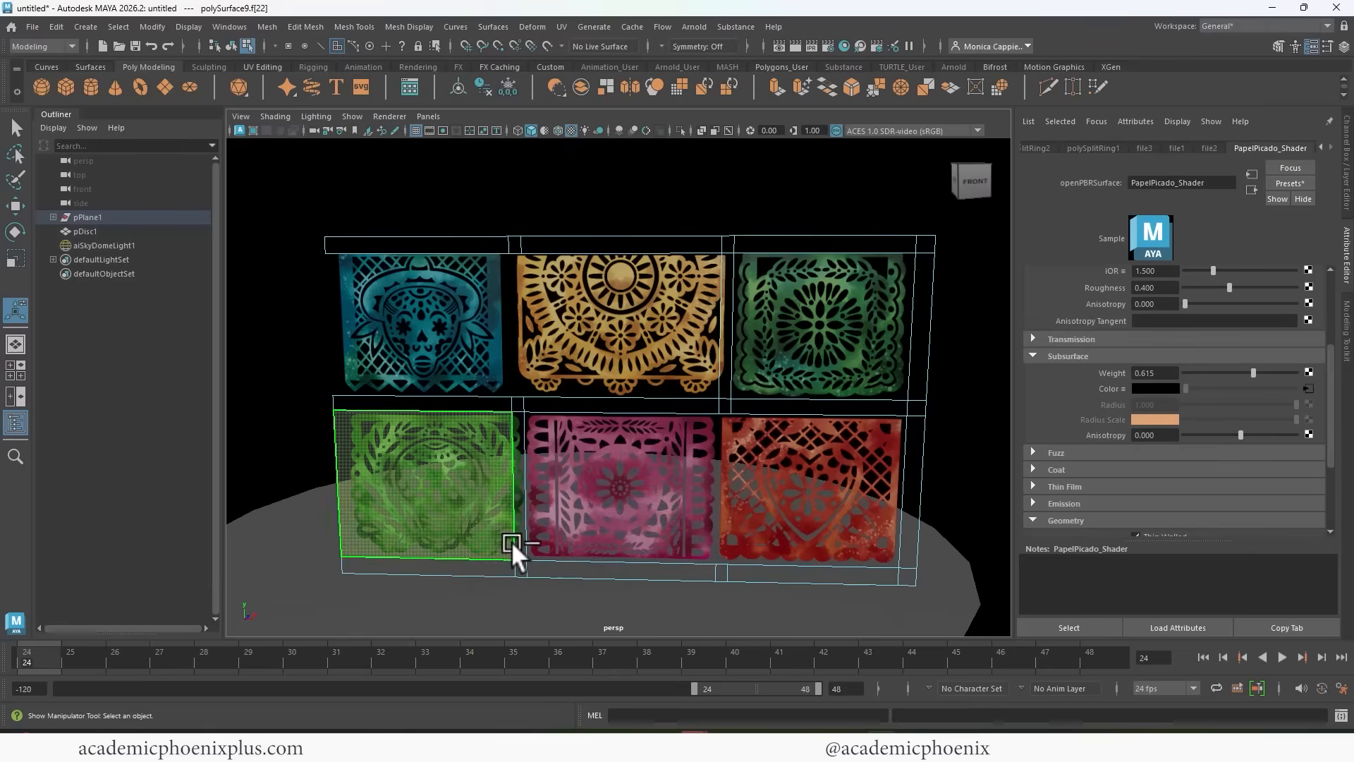
left_click(518, 541)
key("g")
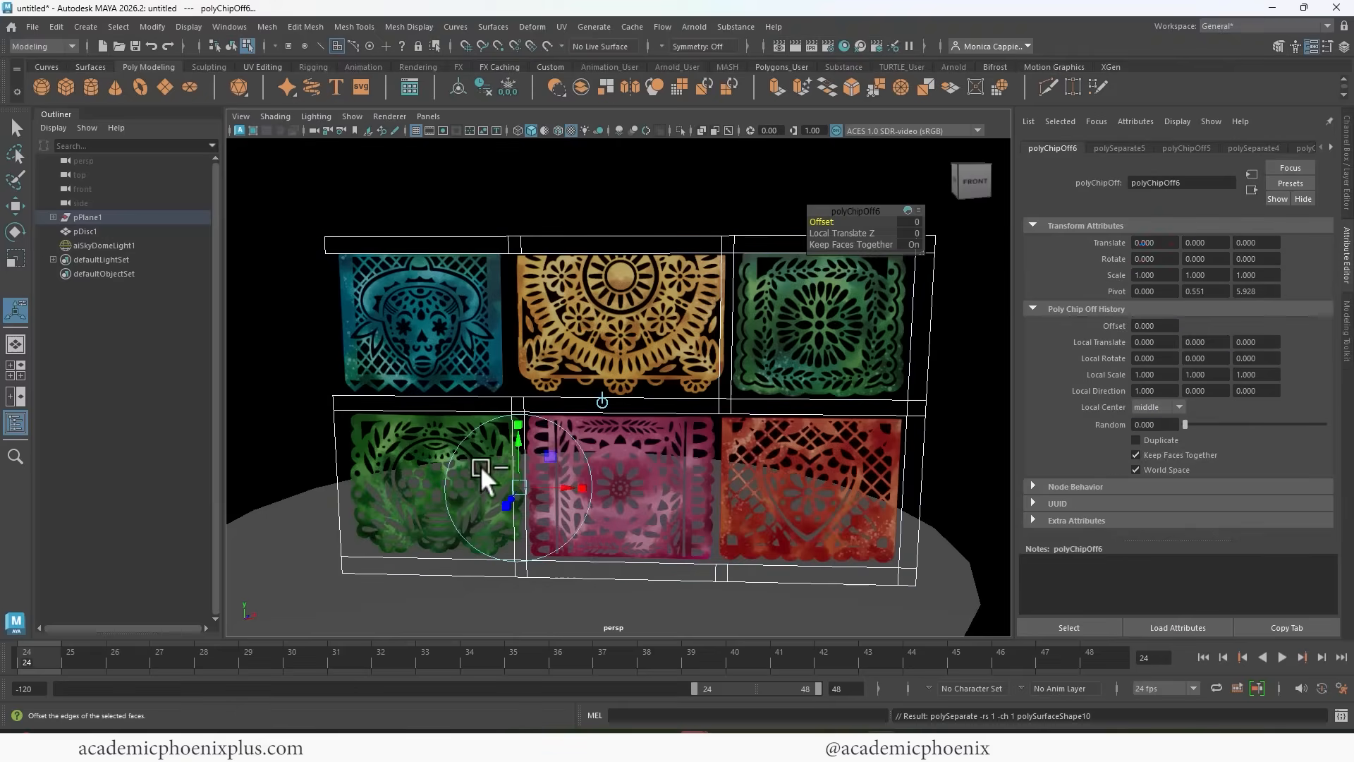
Select all six extracted banners in object mode, delete their construction history and freeze their transformations.
right_click_drag(705, 324, 785, 304)
left_click(789, 320)
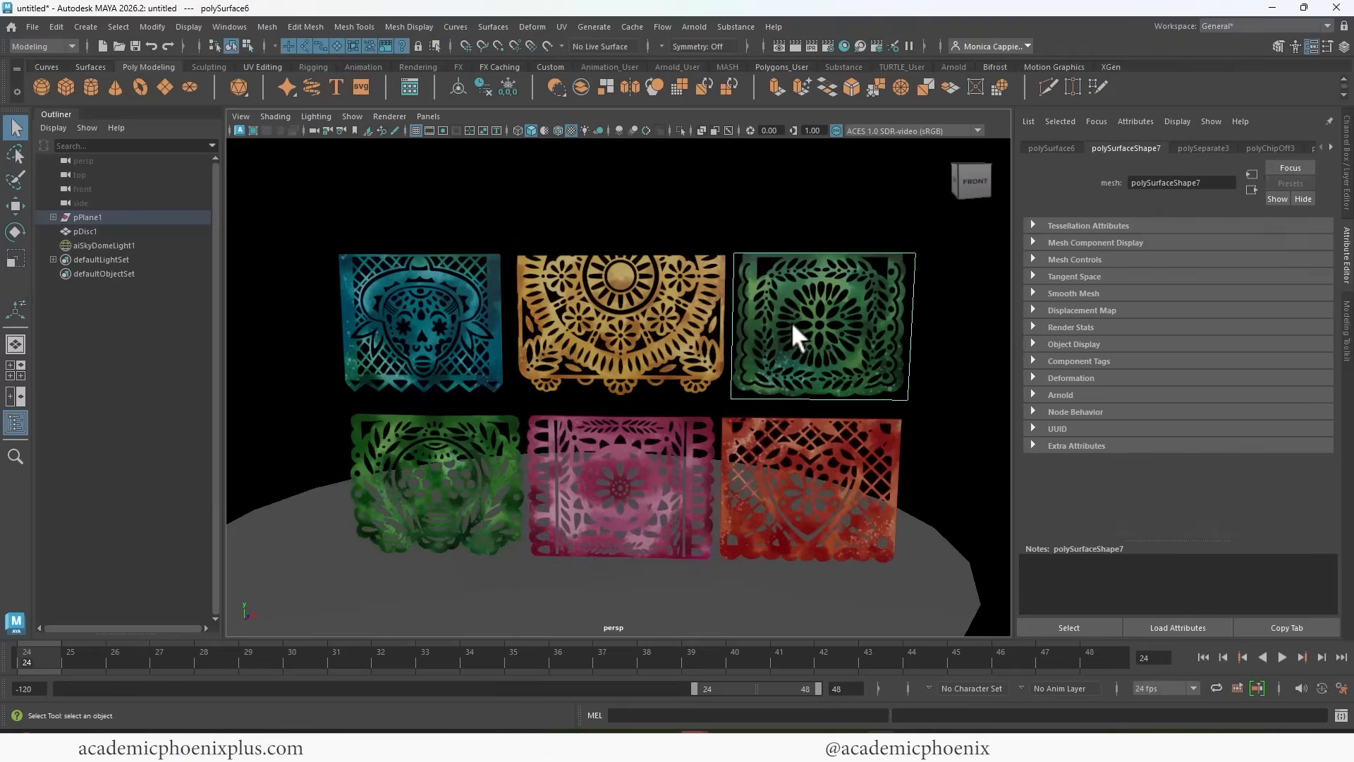
left_click(569, 362, "shift")
left_click(429, 357, "shift")
left_click(441, 493, "shift")
left_click(621, 487, "shift")
left_click(776, 465, "shift")
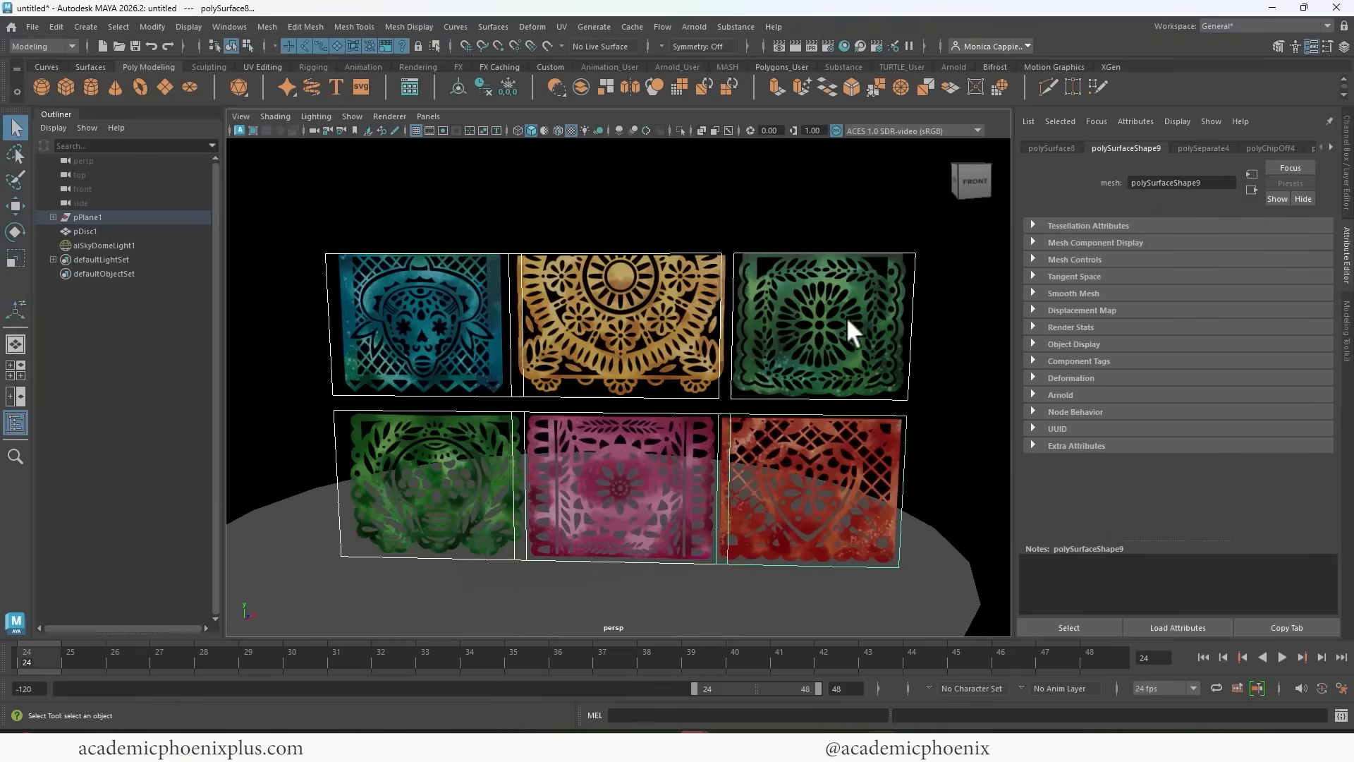
left_click(477, 85)
left_click(505, 83)
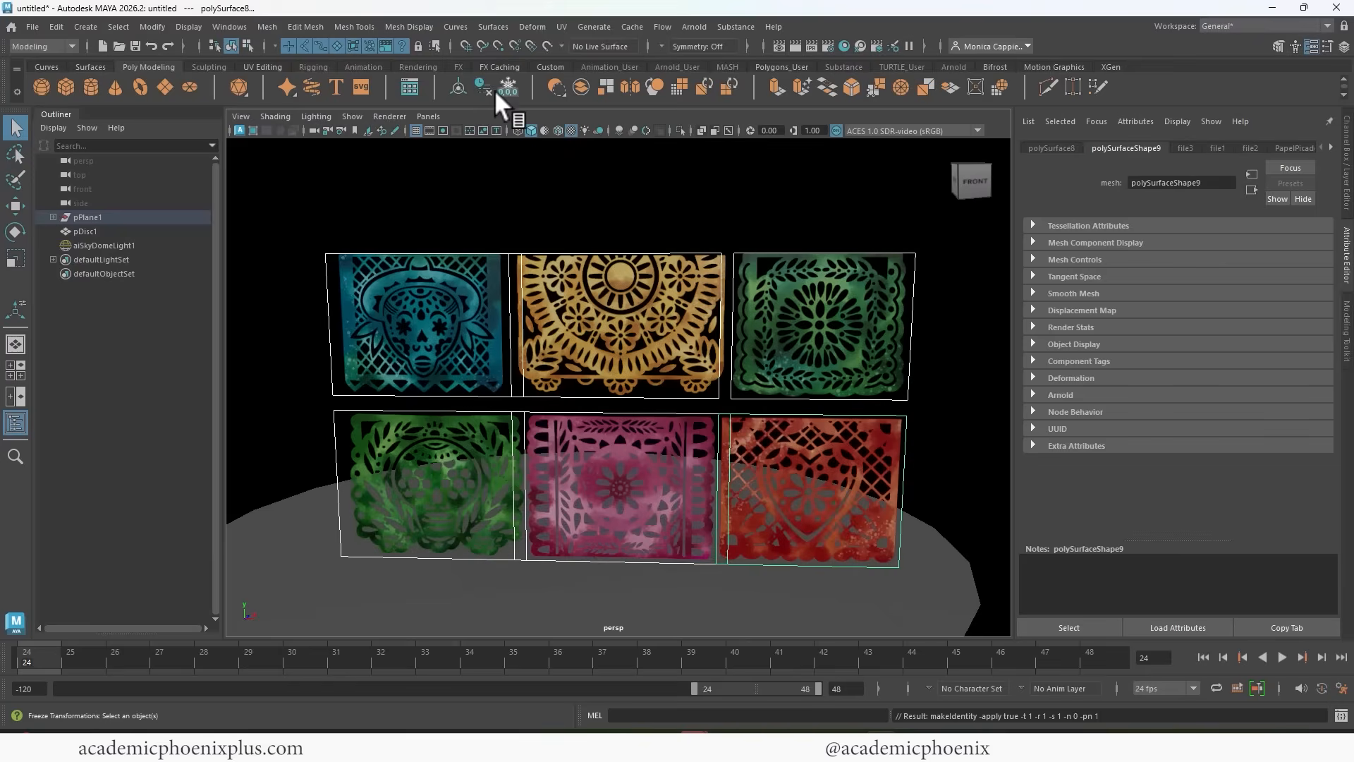
Delete the leftover frame mesh that surrounds the six extracted banners.
left_click(554, 238)
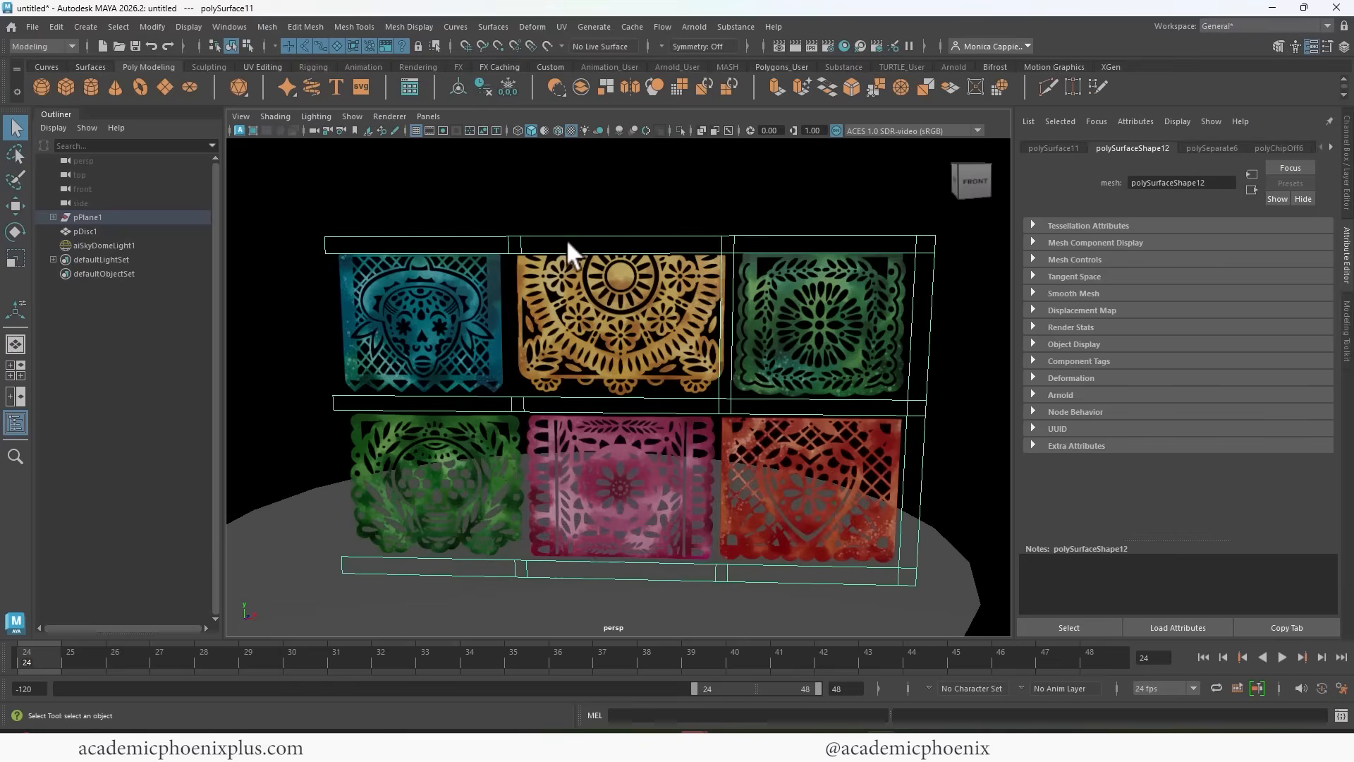
key("Delete")
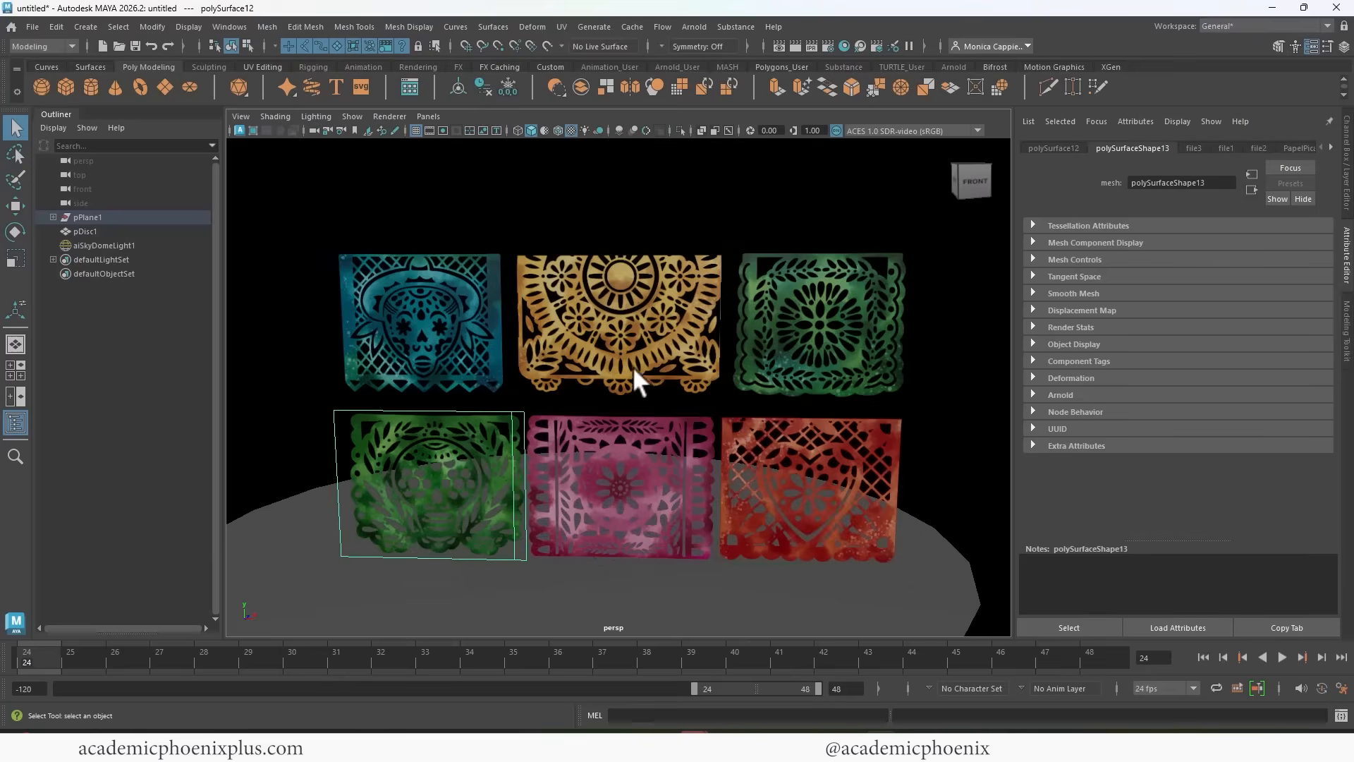
right_click_drag(632, 366, 487, 335, "alt")
middle_click_drag(486, 335, 465, 383, "alt")
left_click_drag(524, 390, 780, 224, "alt")
Hide lights in the perspective viewport so the sky dome is not drawn around the banners.
left_click(818, 195)
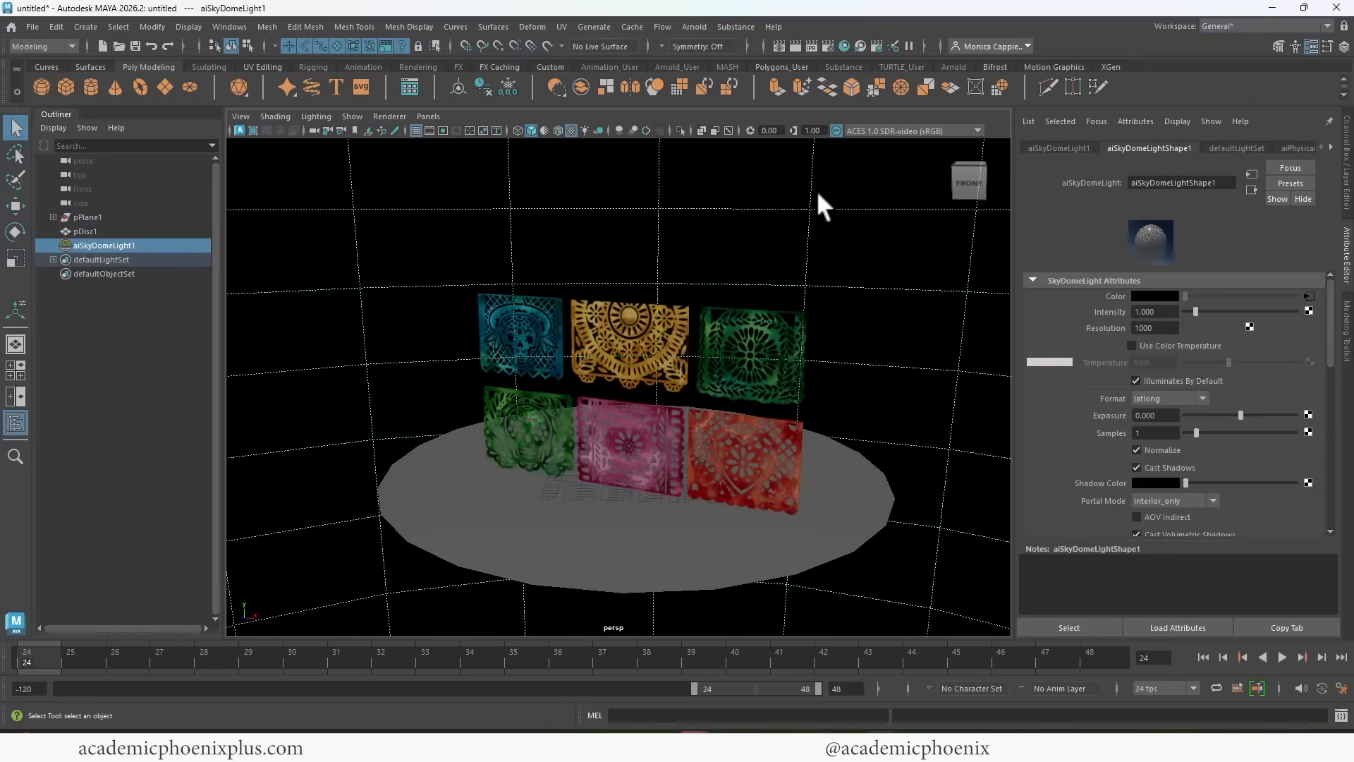
left_click(352, 116)
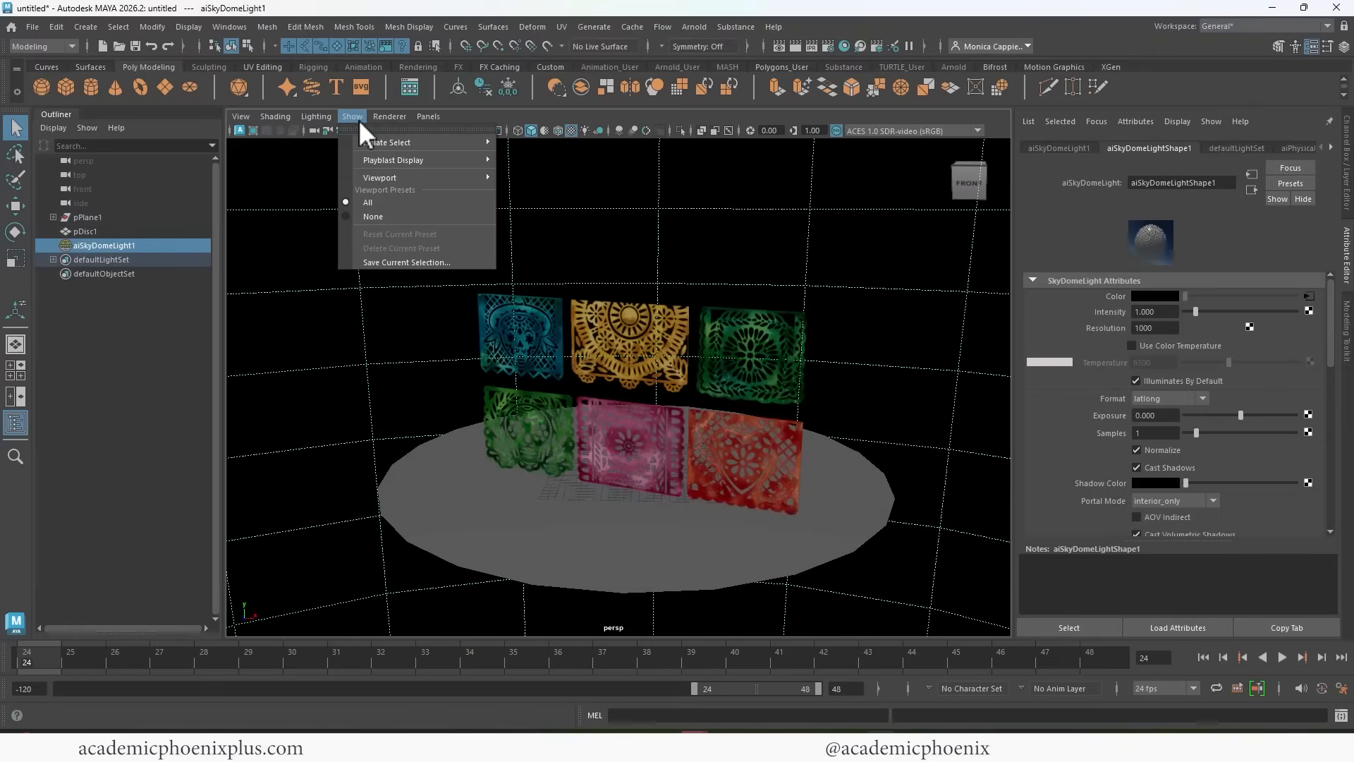
mouse_move(416, 142)
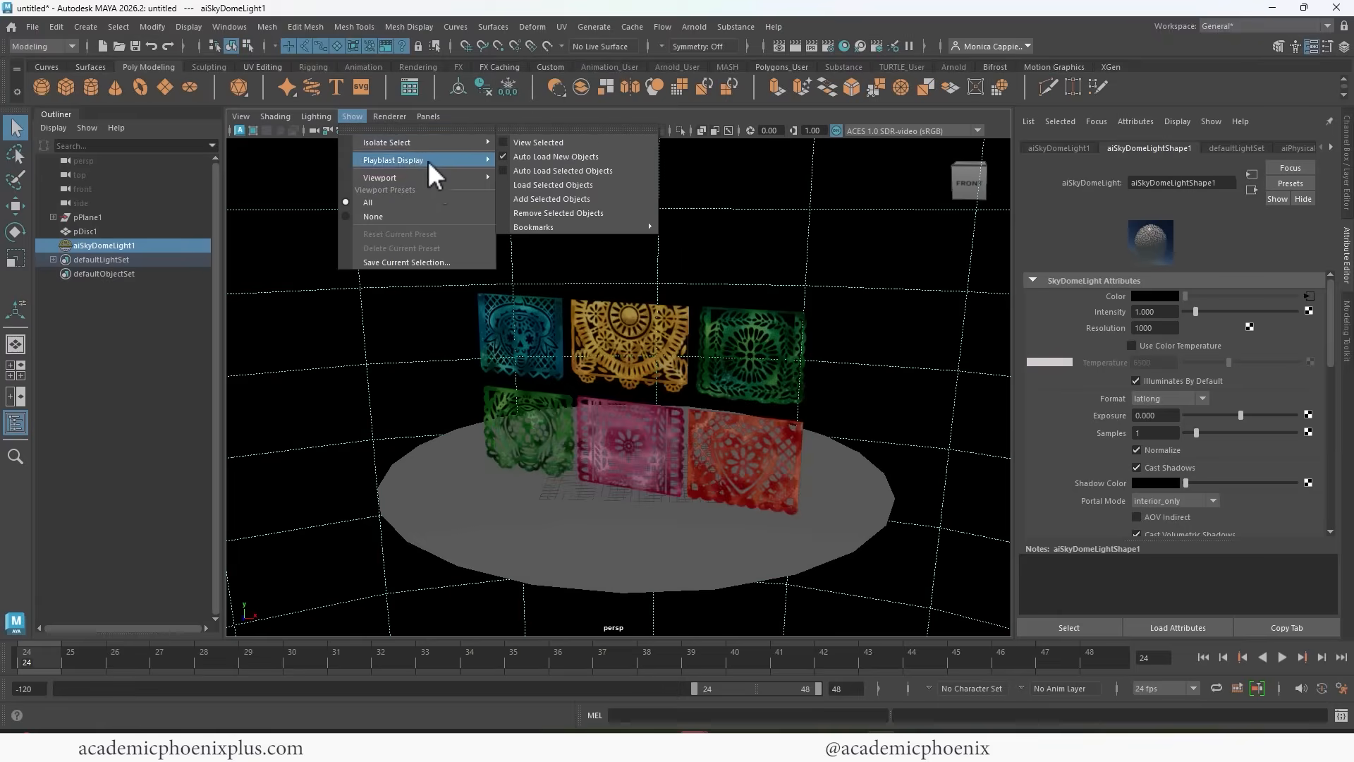
mouse_move(433, 176)
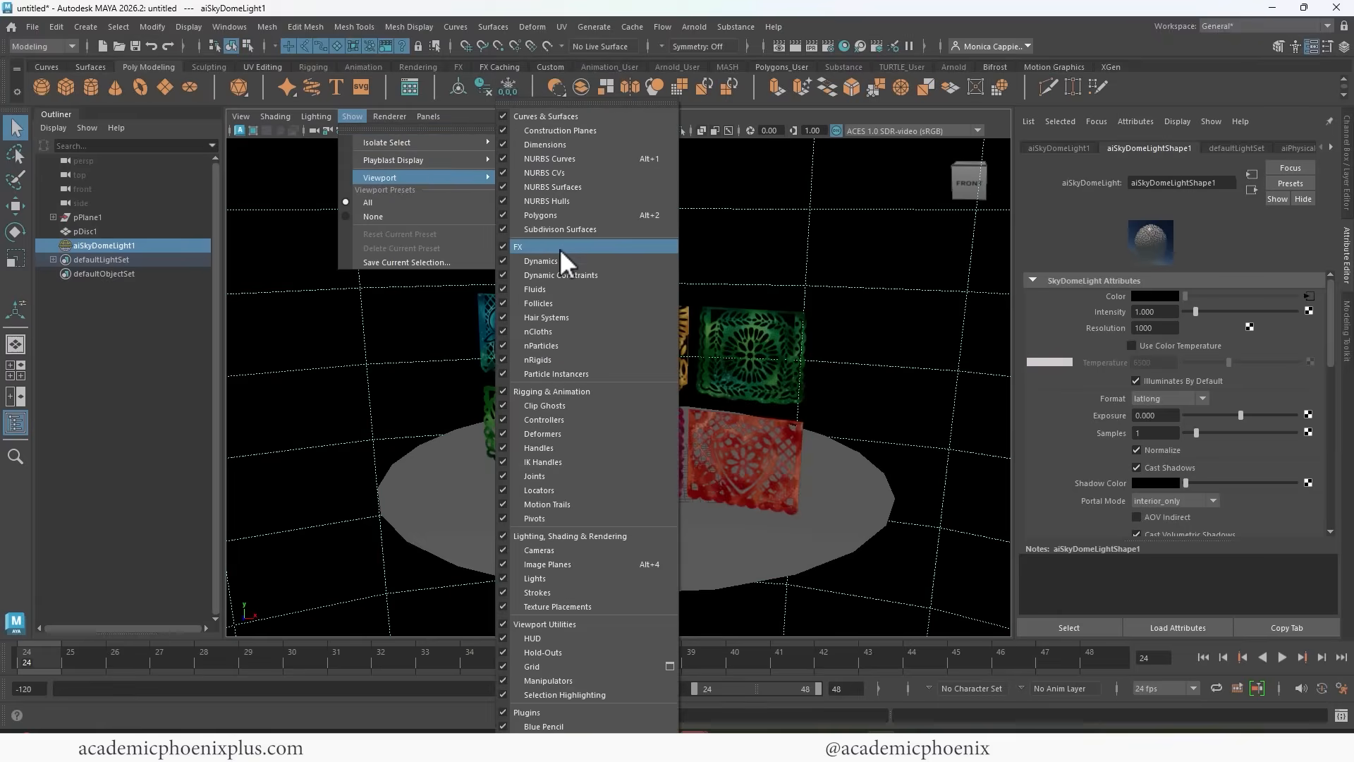
key("Escape")
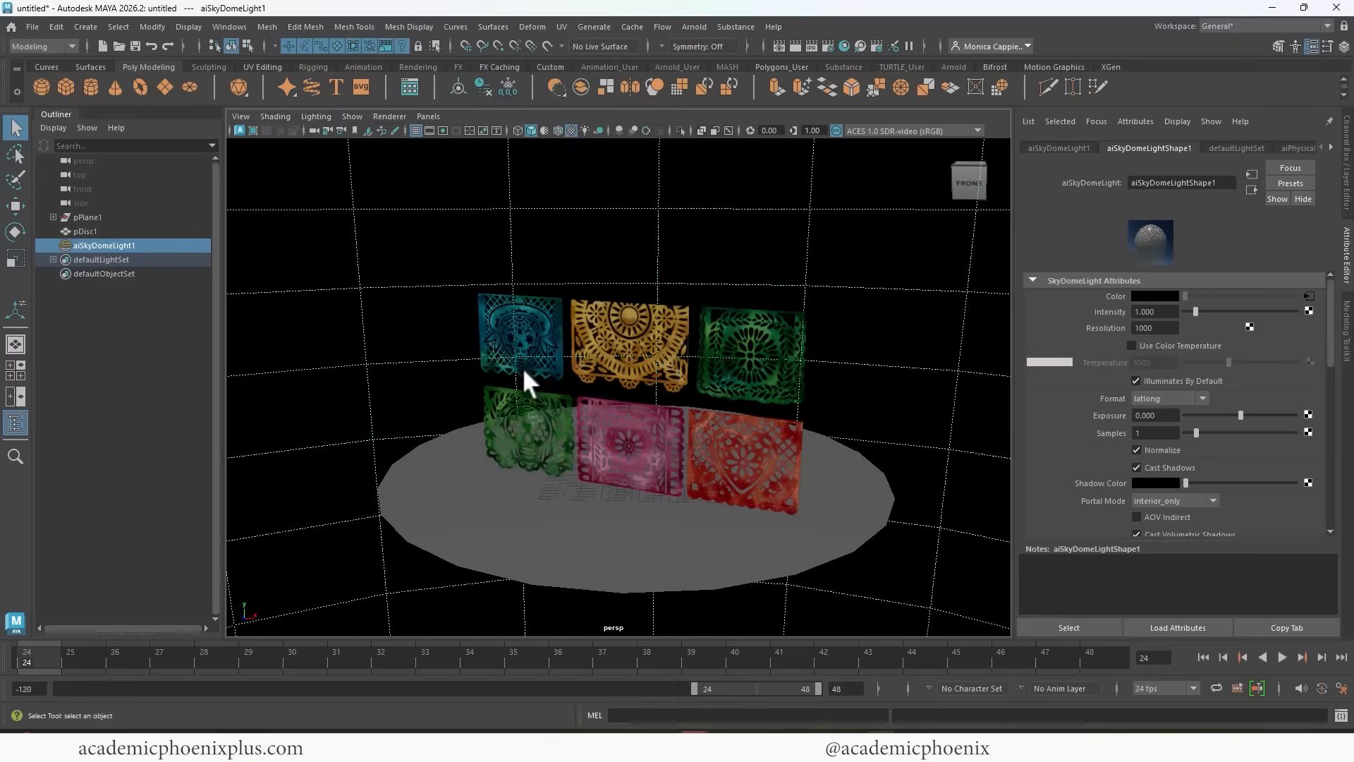
left_click(353, 116)
mouse_move(458, 180)
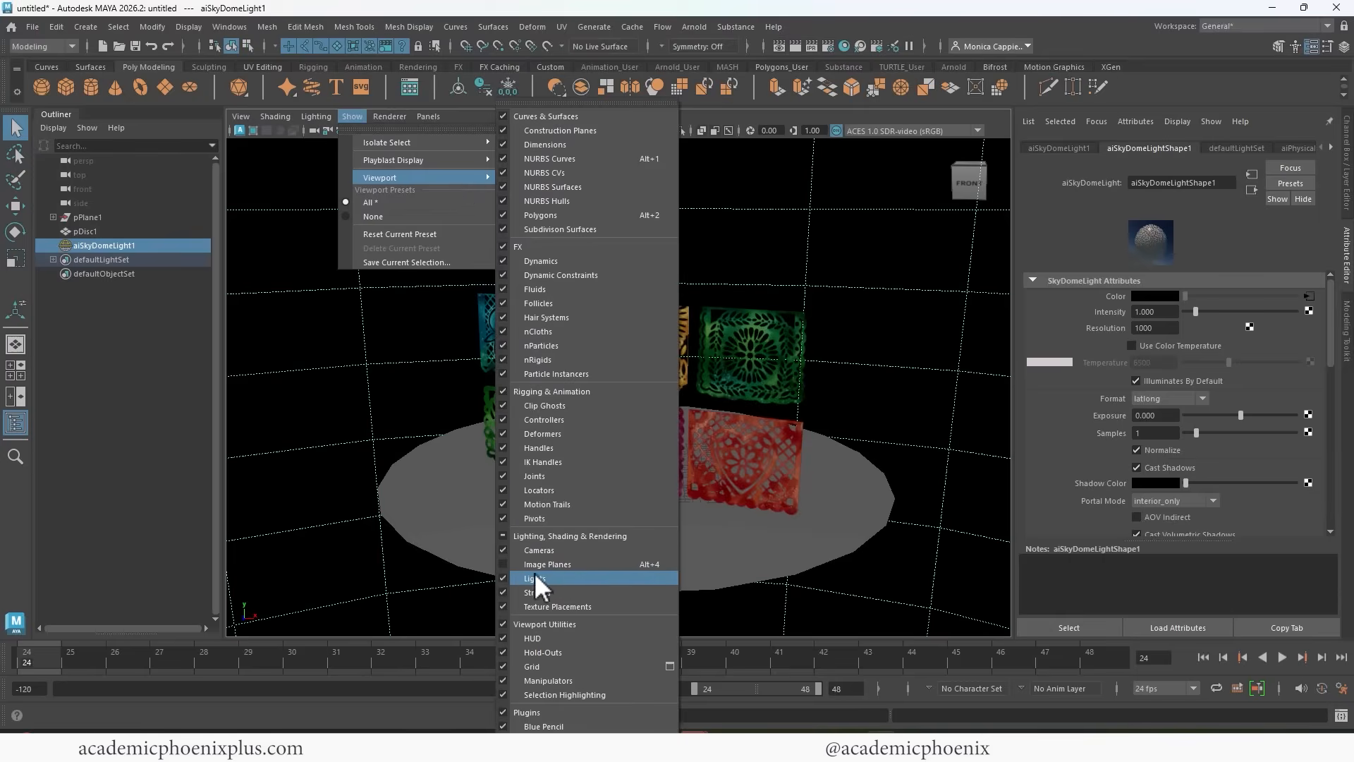
left_click(502, 577)
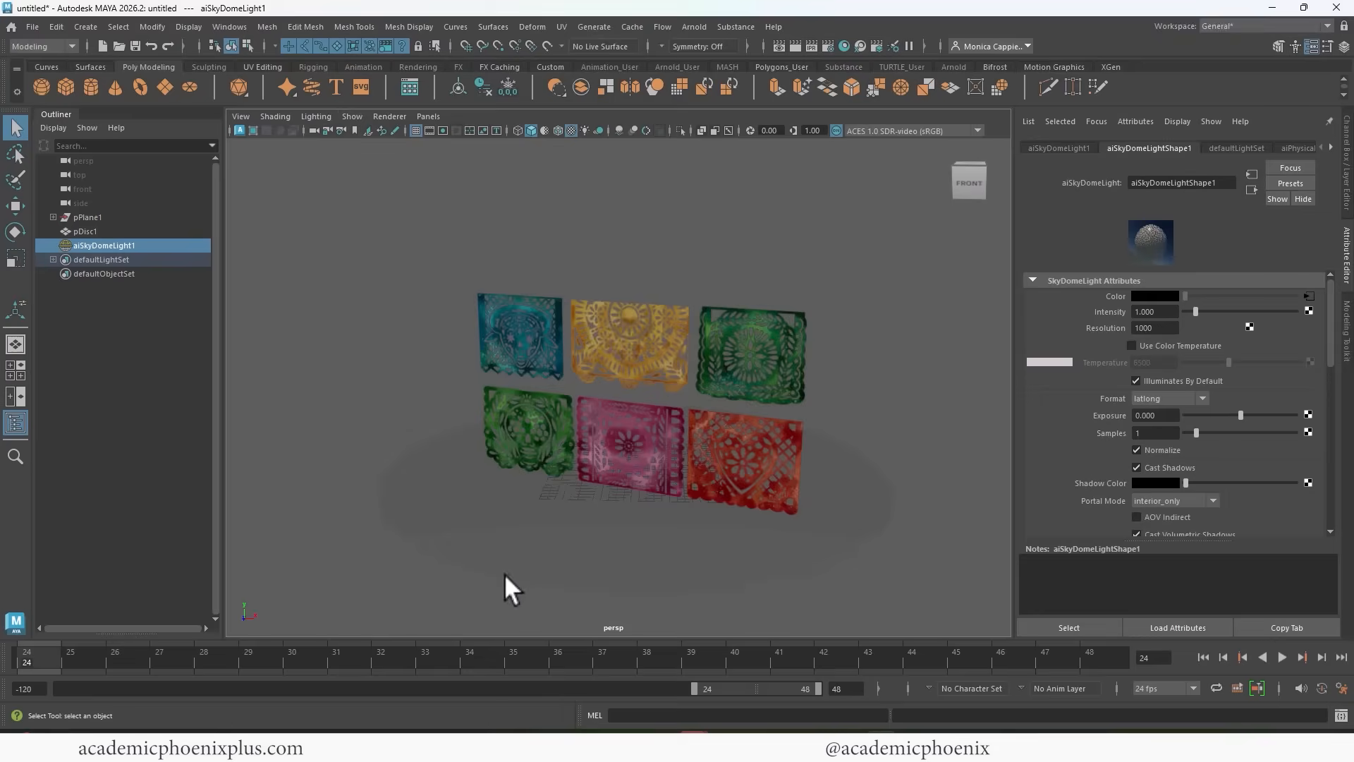
Open the Arnold render preview of the separated banners and close it again.
left_click_drag(678, 295, 601, 314, "alt")
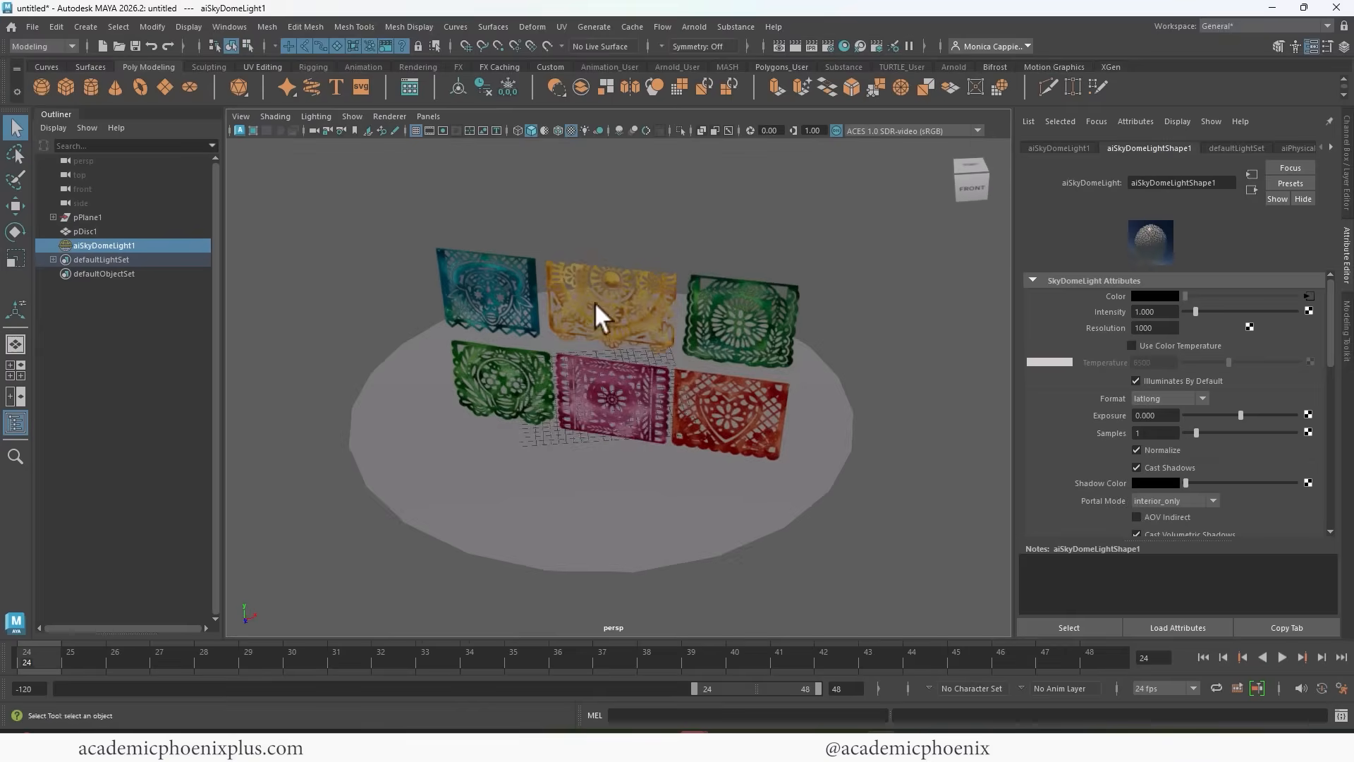
scroll(662, 248, "up", 2)
left_click_drag(662, 248, 695, 289, "alt")
left_click(797, 43)
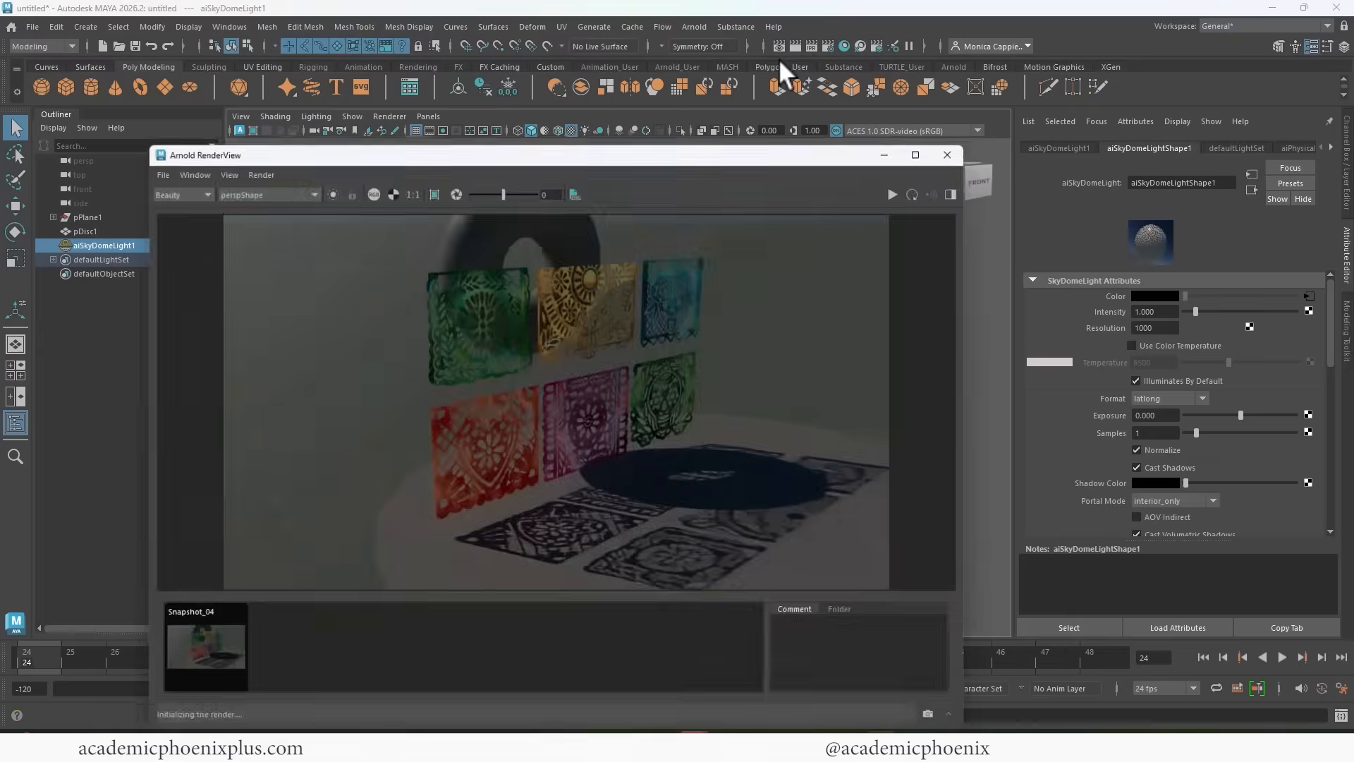
left_click(955, 151)
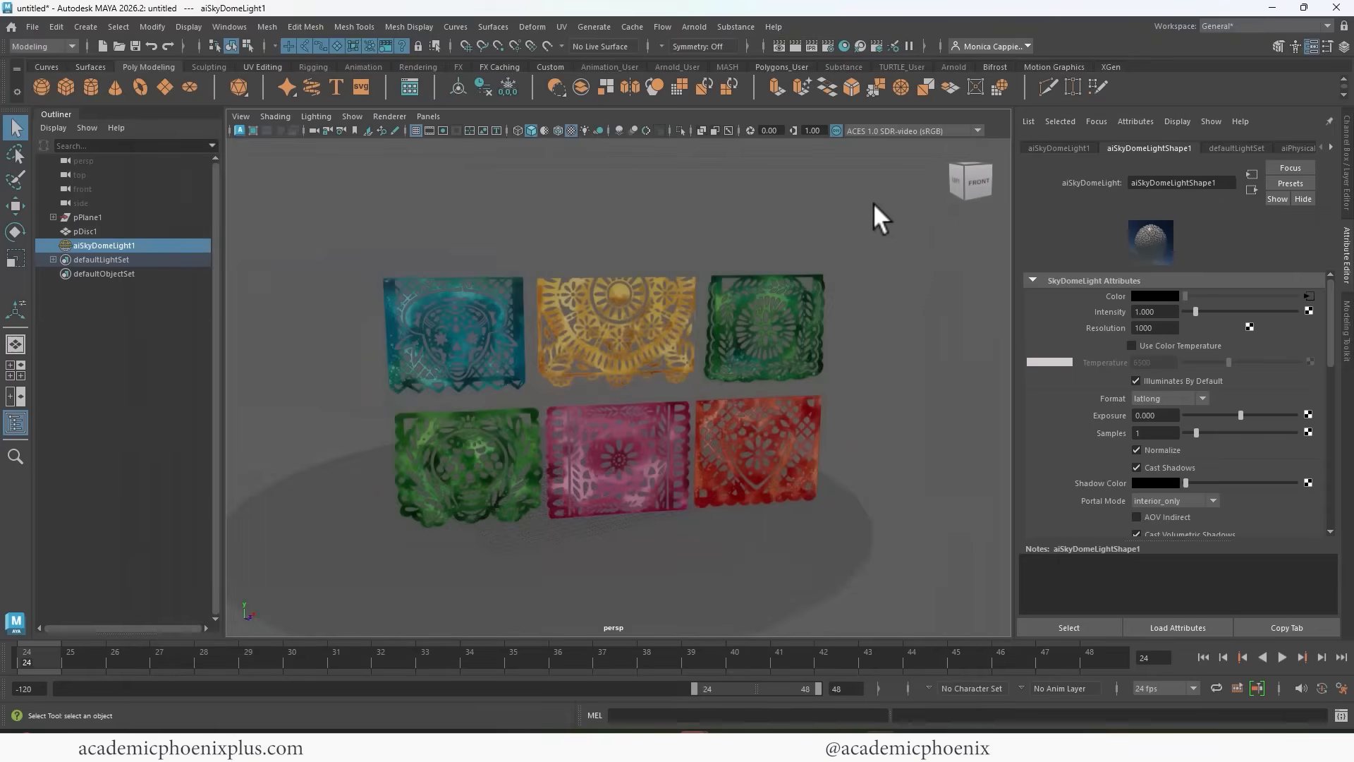
Check the sky dome light's Visibility attributes, including its Camera value.
left_click(872, 203)
left_click_drag(818, 199, 904, 287)
left_click_drag(804, 182, 866, 232)
left_click(99, 244)
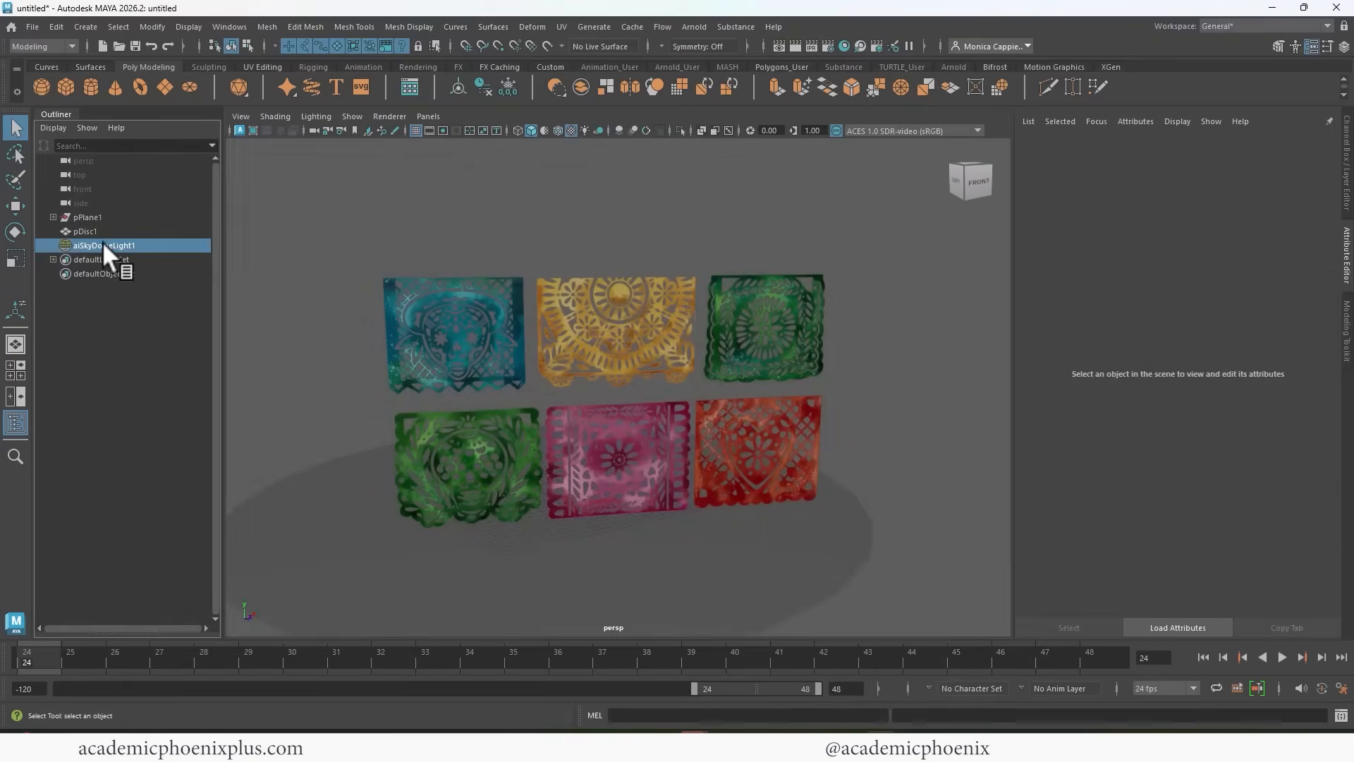
left_click(14, 425)
left_click(12, 425)
left_click(11, 426)
left_click(10, 428)
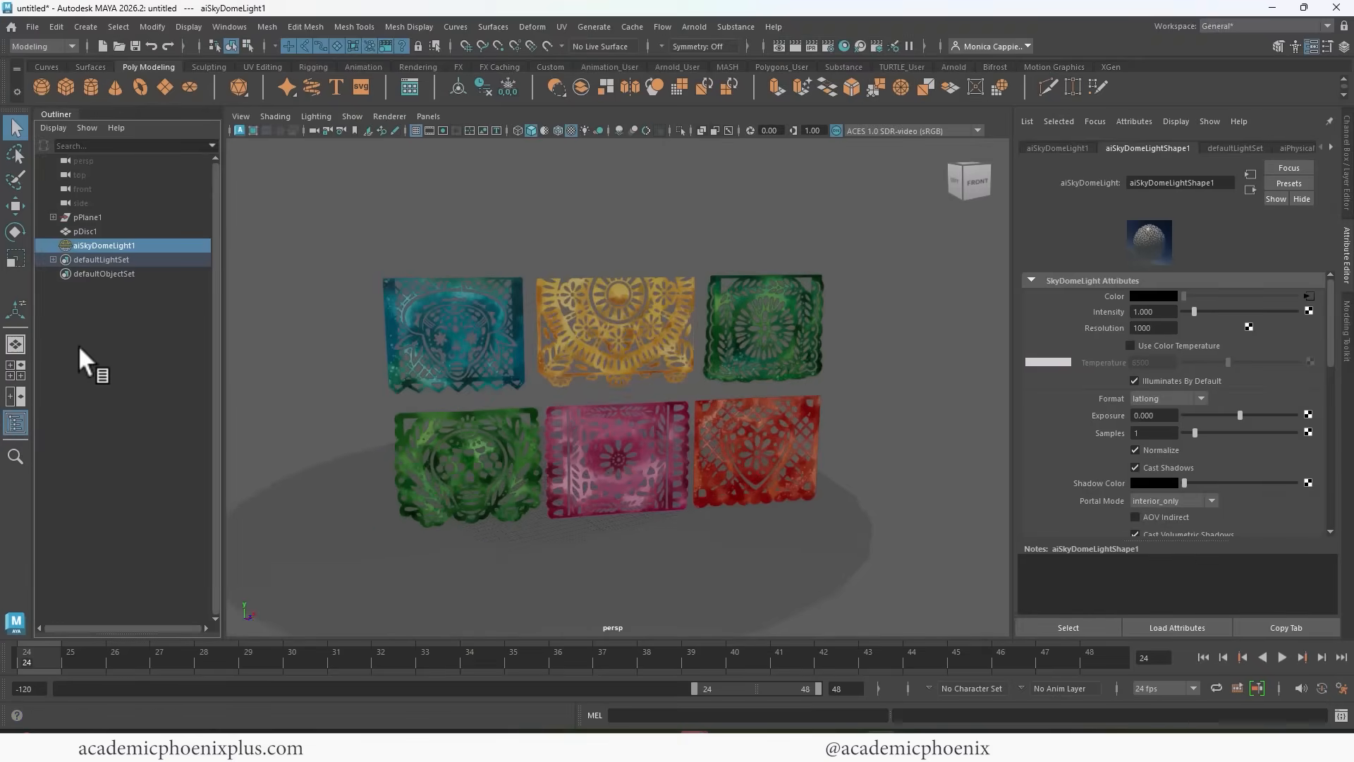
left_click_drag(1325, 324, 1277, 383)
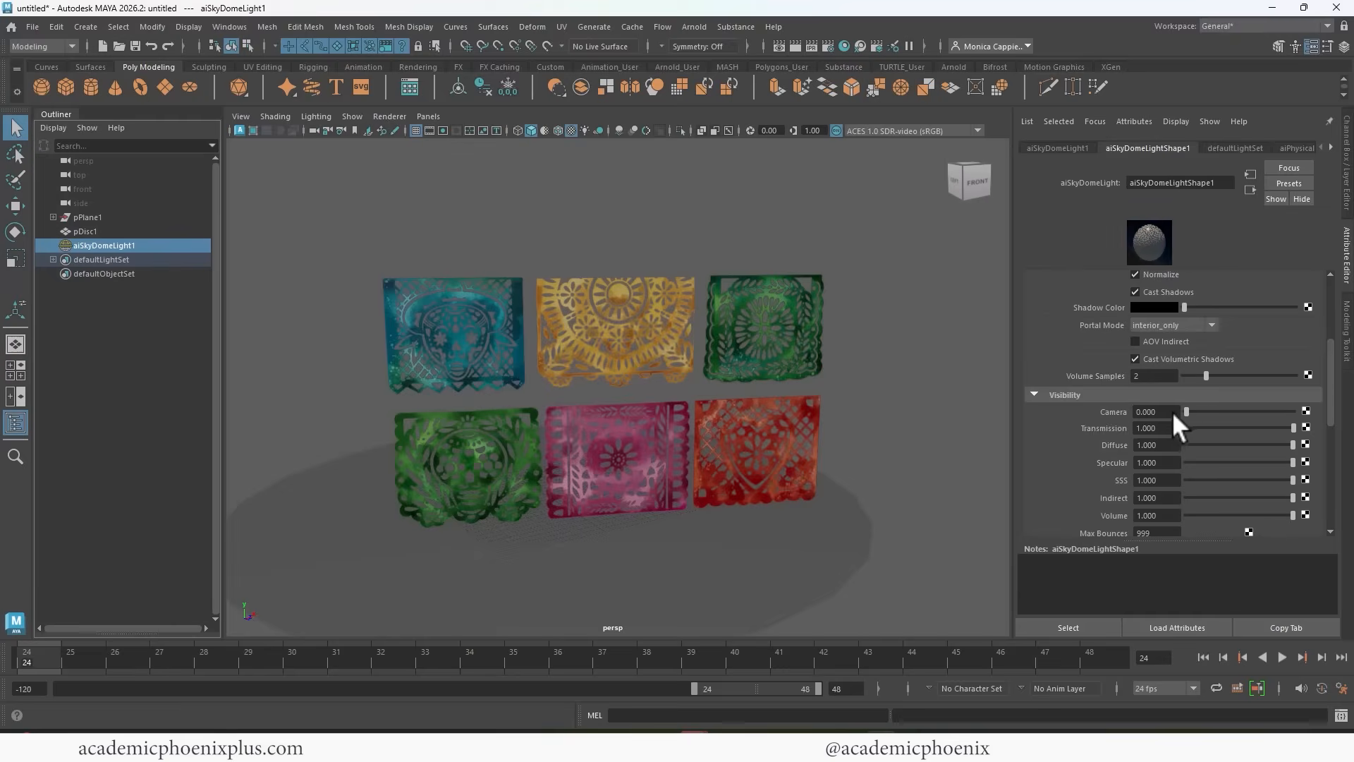
Render the perspective view with Arnold, inspect the alpha channel, return to the colour image and close the render.
left_click(889, 242)
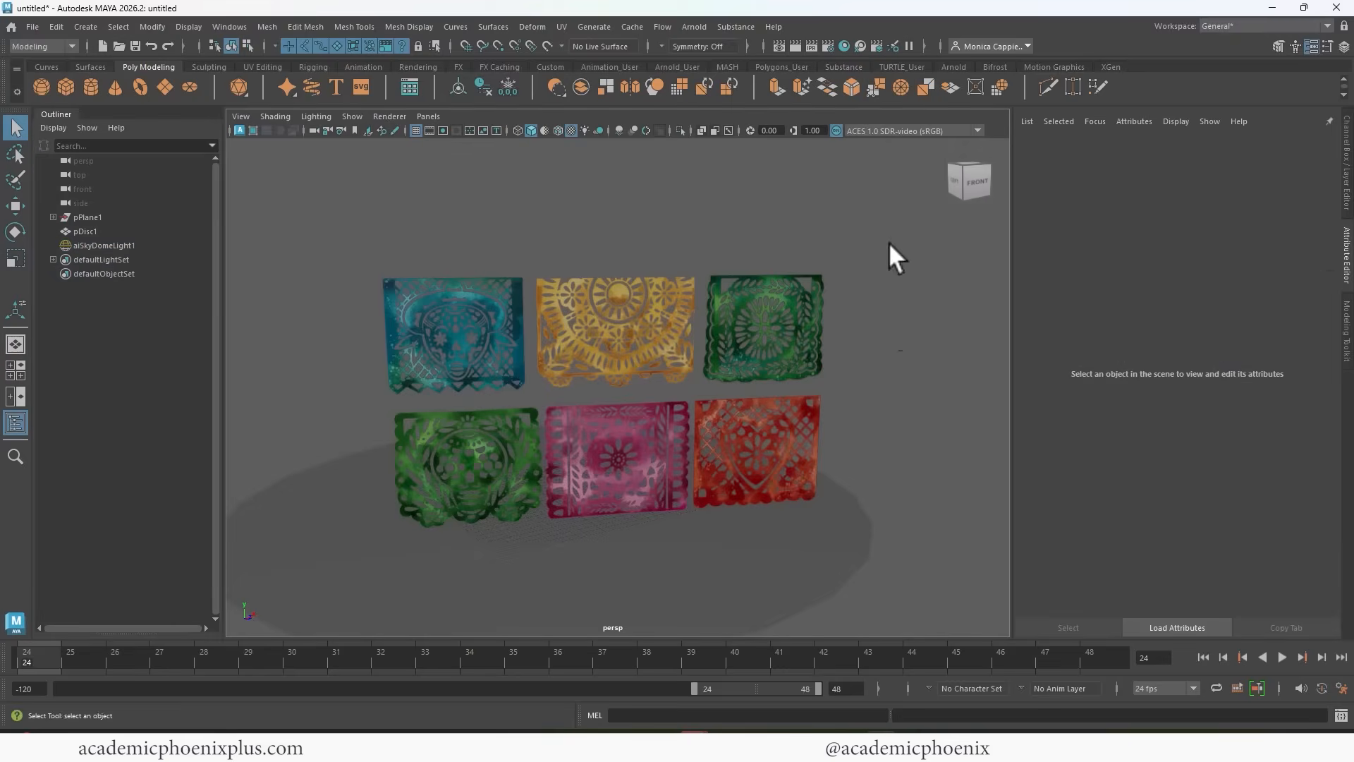
left_click(794, 45)
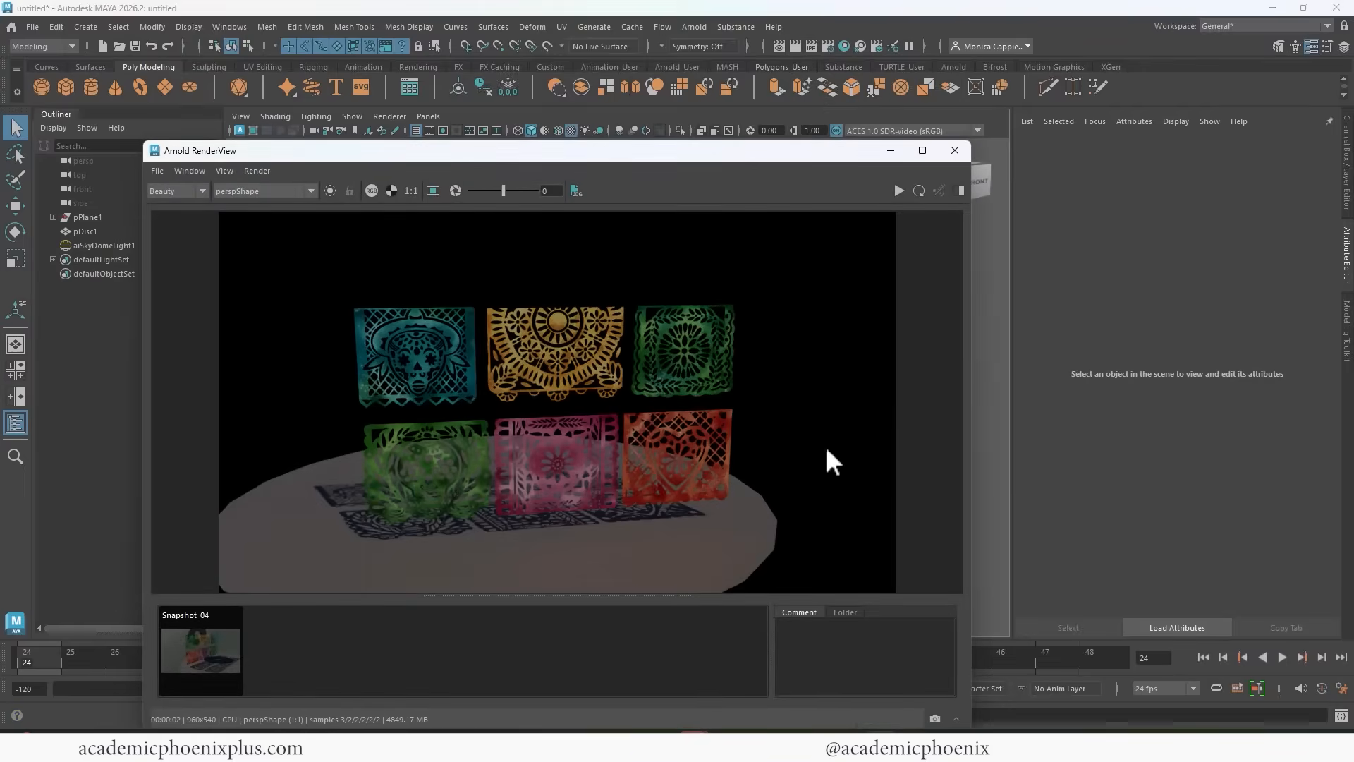
left_click(392, 192)
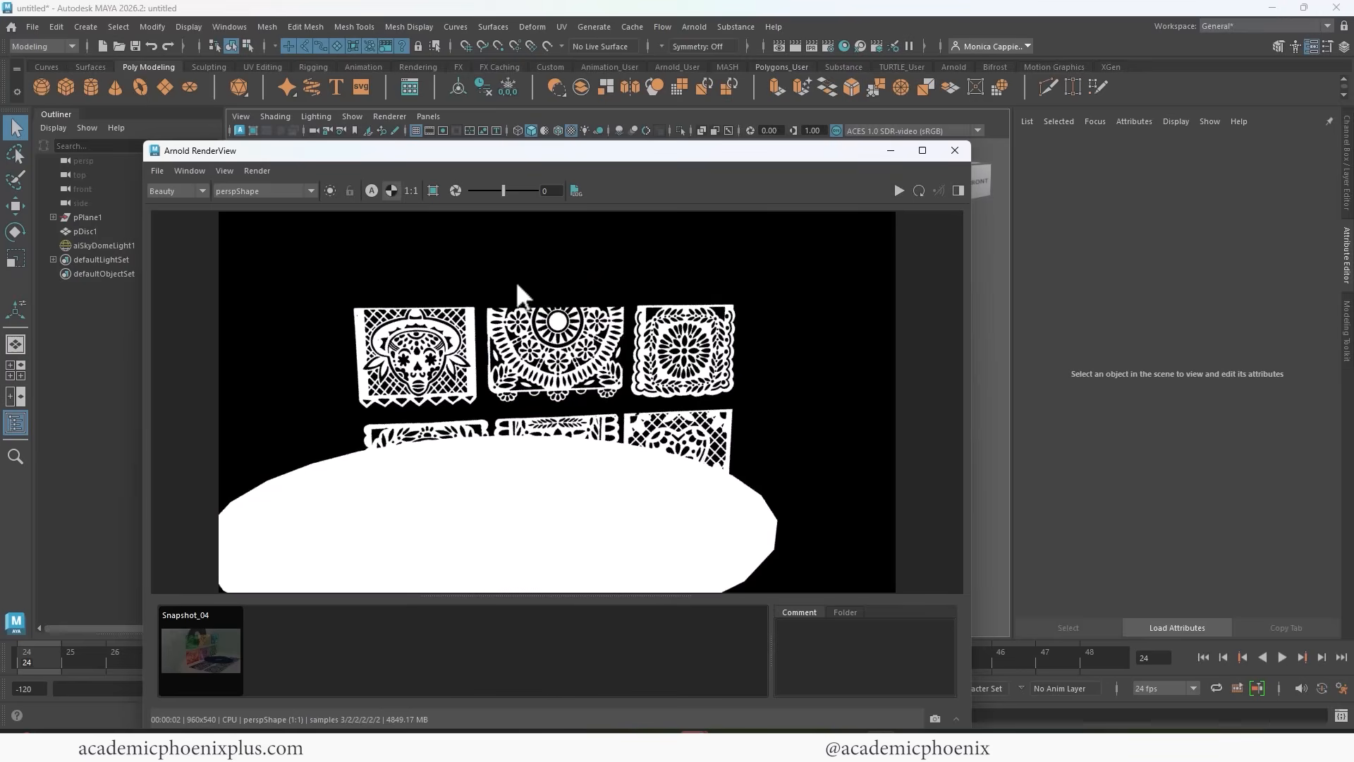
left_click(392, 190)
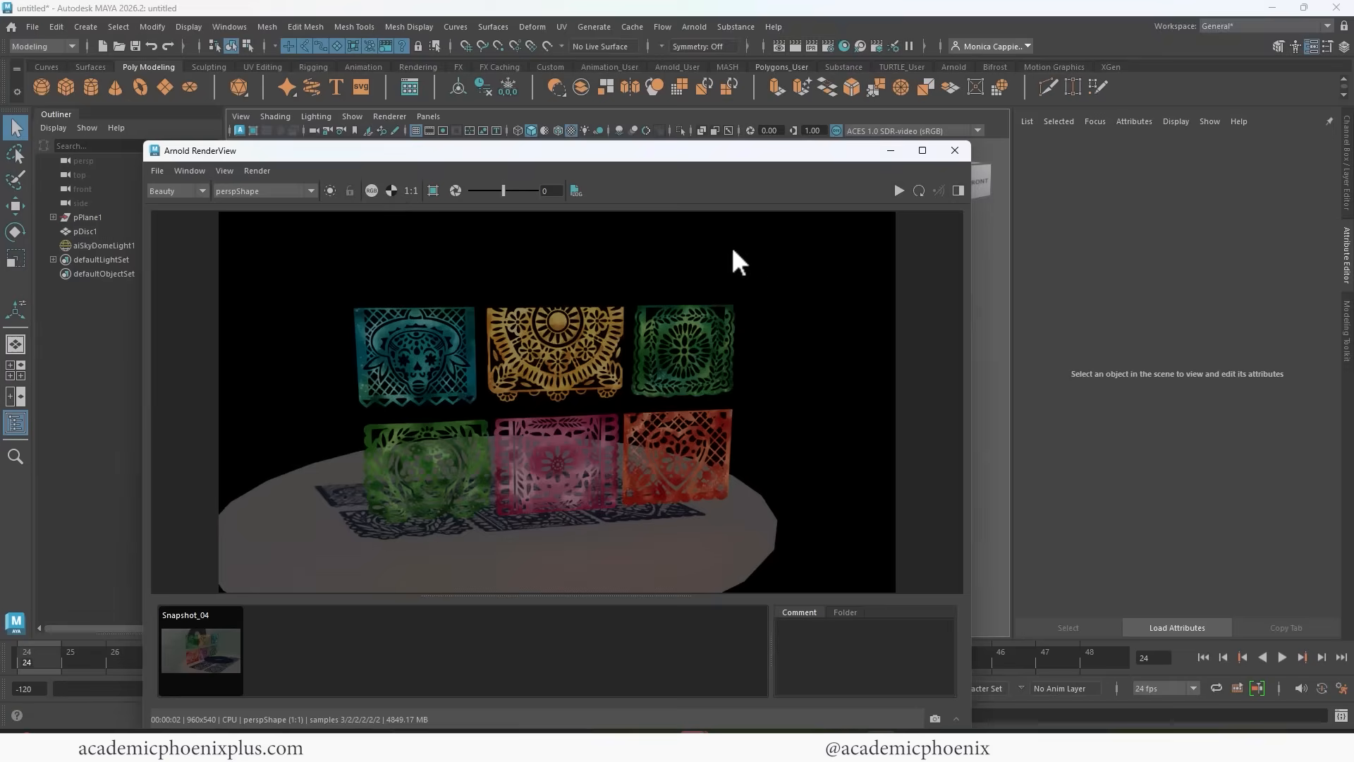
left_click(954, 150)
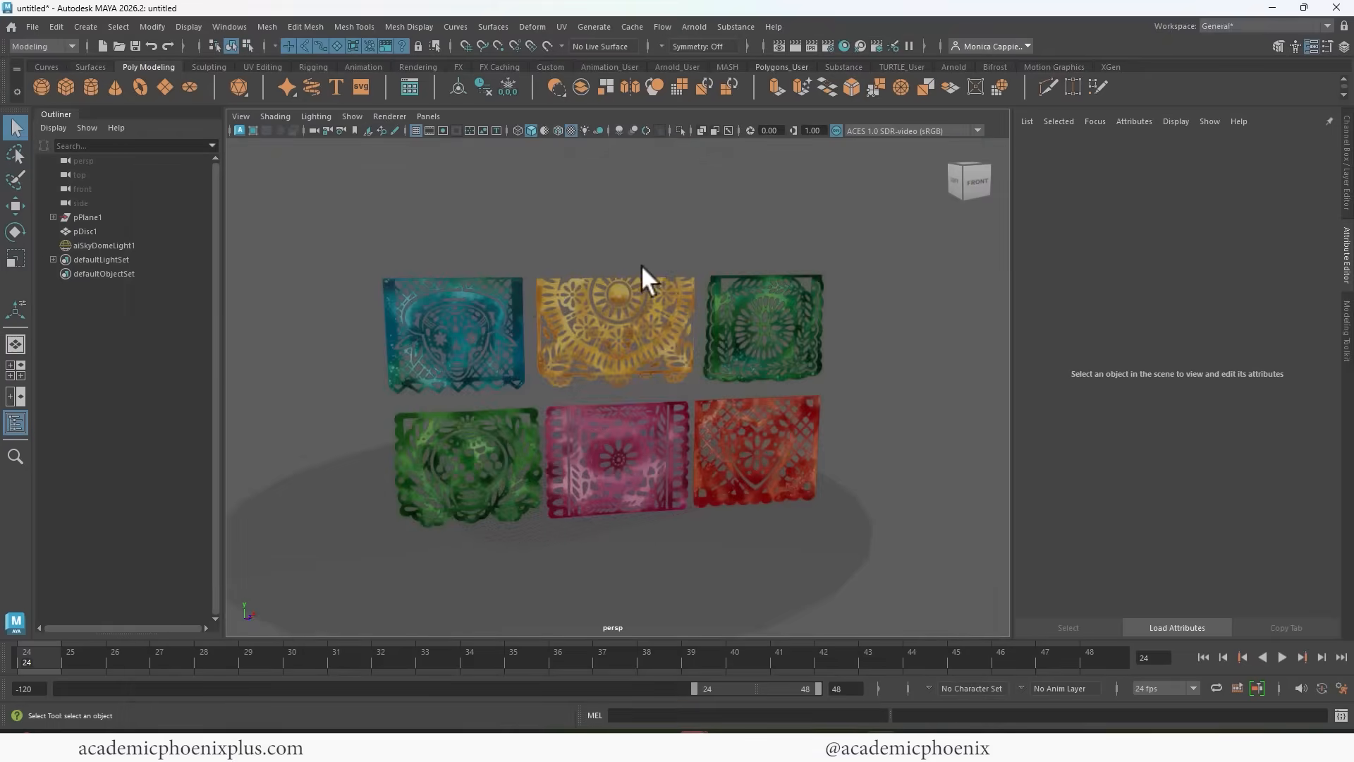
Scale the ground disc up uniformly to about 16.4 and deselect it.
left_click(736, 530)
key("r")
left_click_drag(625, 471, 661, 488)
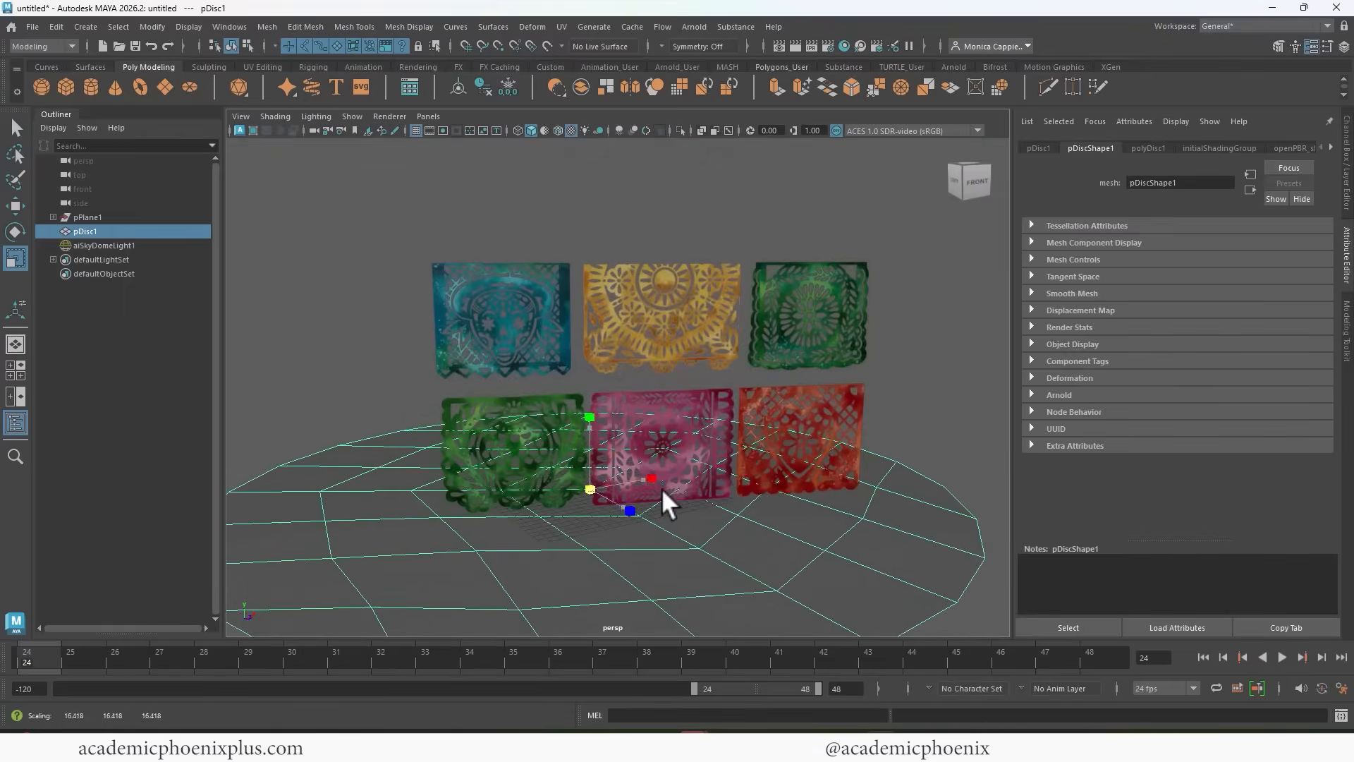
key("w")
left_click(725, 196)
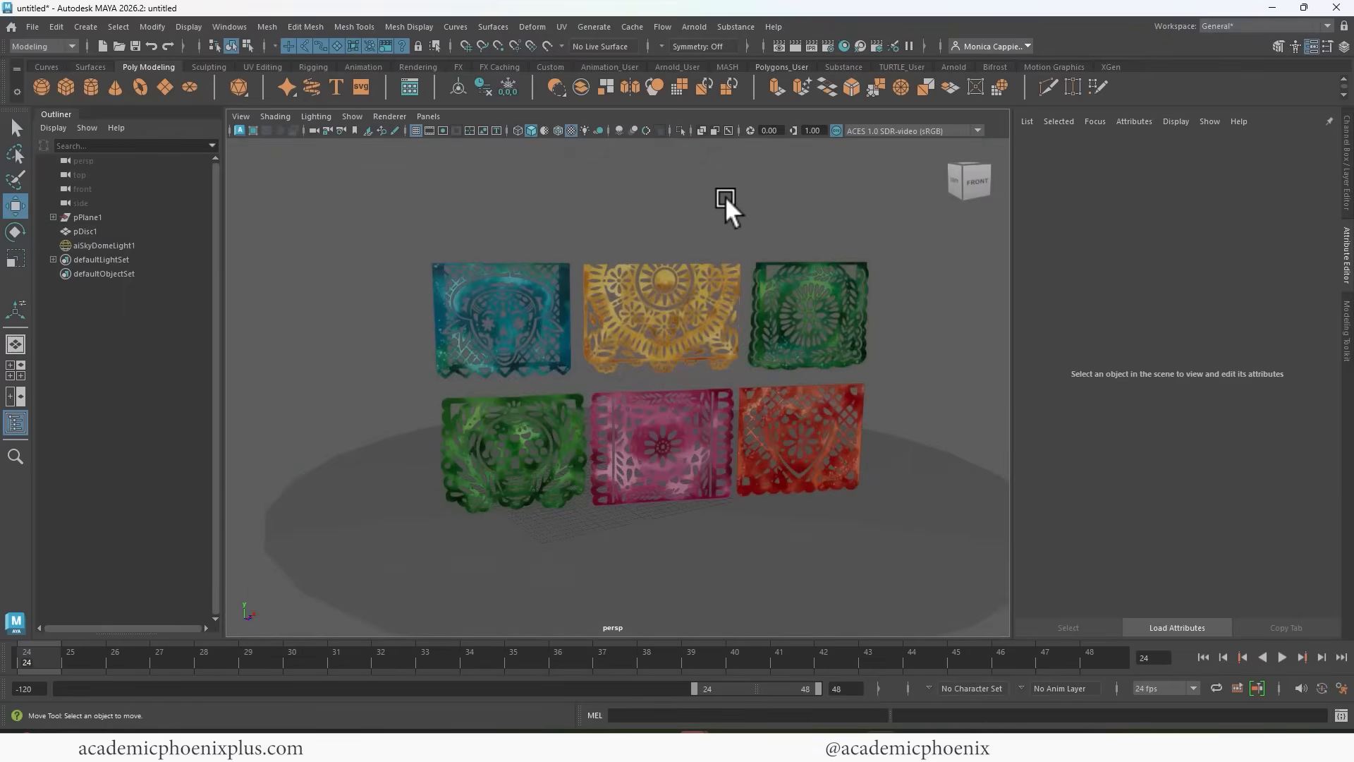
Switch to the full-size front view and frame the banners with empty space above them.
key("space")
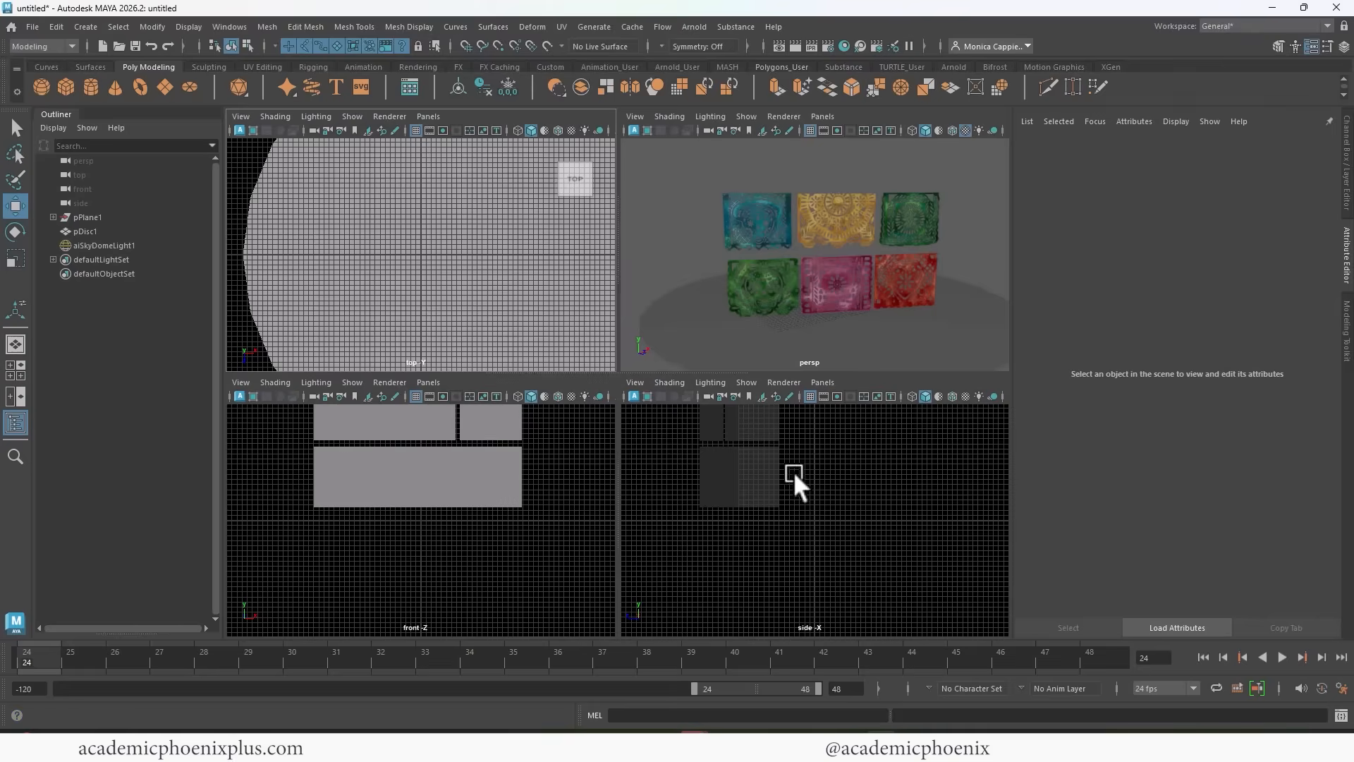
key("space")
mouse_move(541, 437)
middle_mouse_down("alt")
mouse_move(557, 484)
mouse_move(536, 441)
middle_mouse_up("alt")
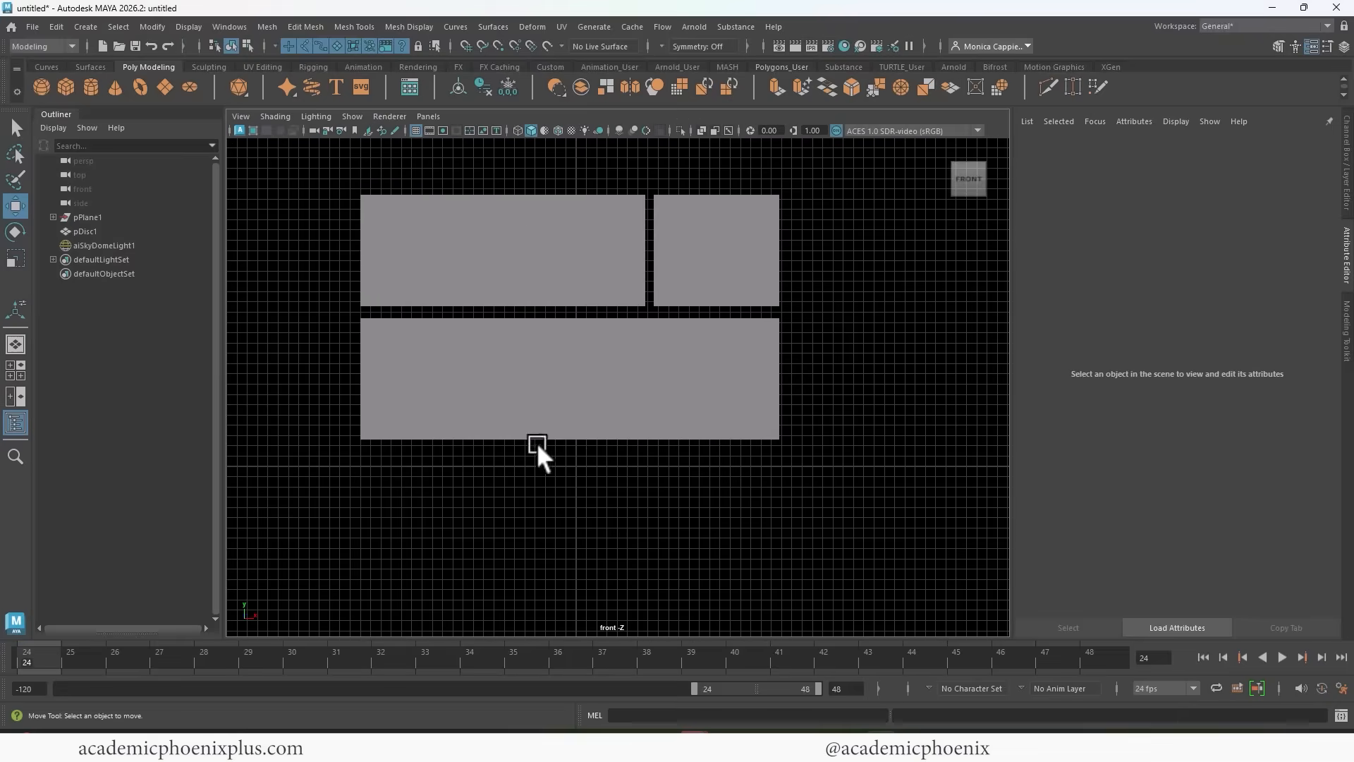
key("space")
key("space")
key("space")
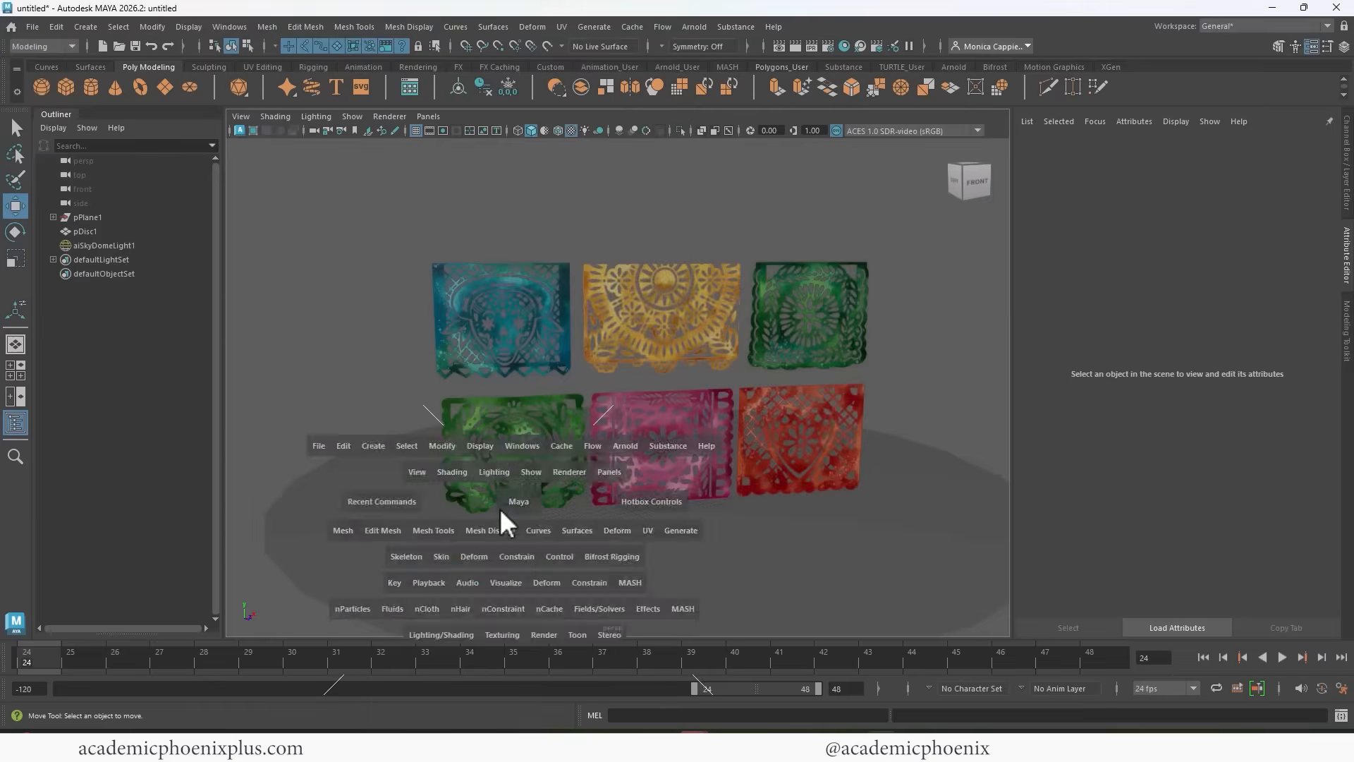
key("space")
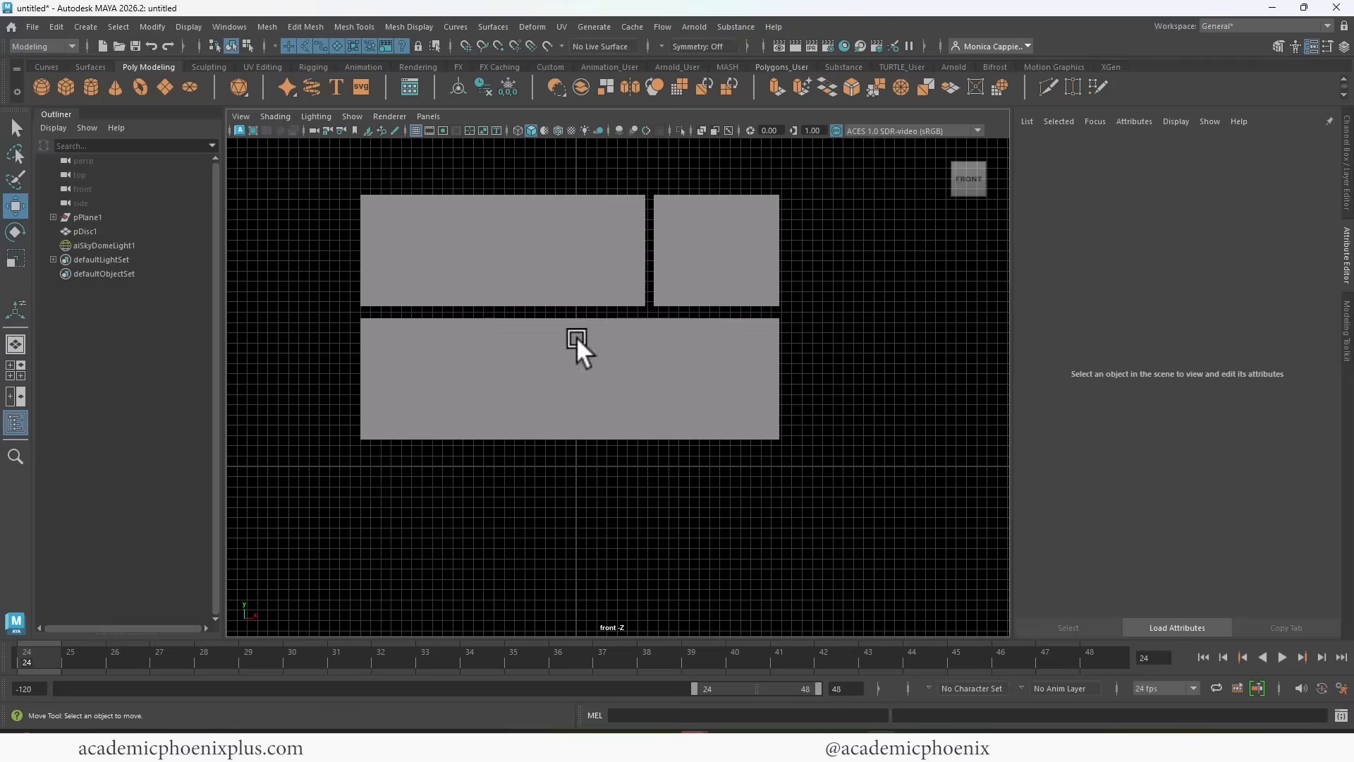
middle_click_drag(577, 337, 617, 378, "alt")
Draw a seven-point sagging EP curve above the banners in the front view, extending past both ends of the row.
left_click(86, 27)
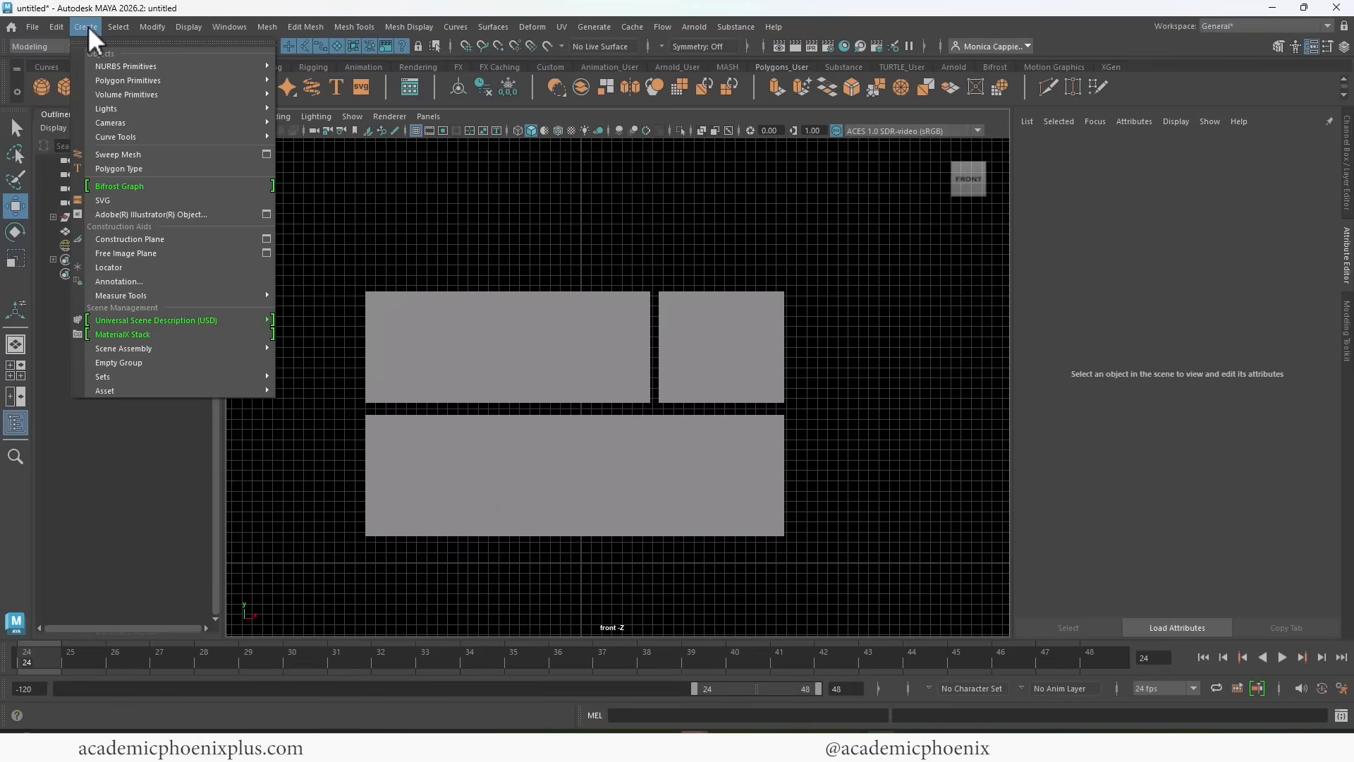
mouse_move(164, 136)
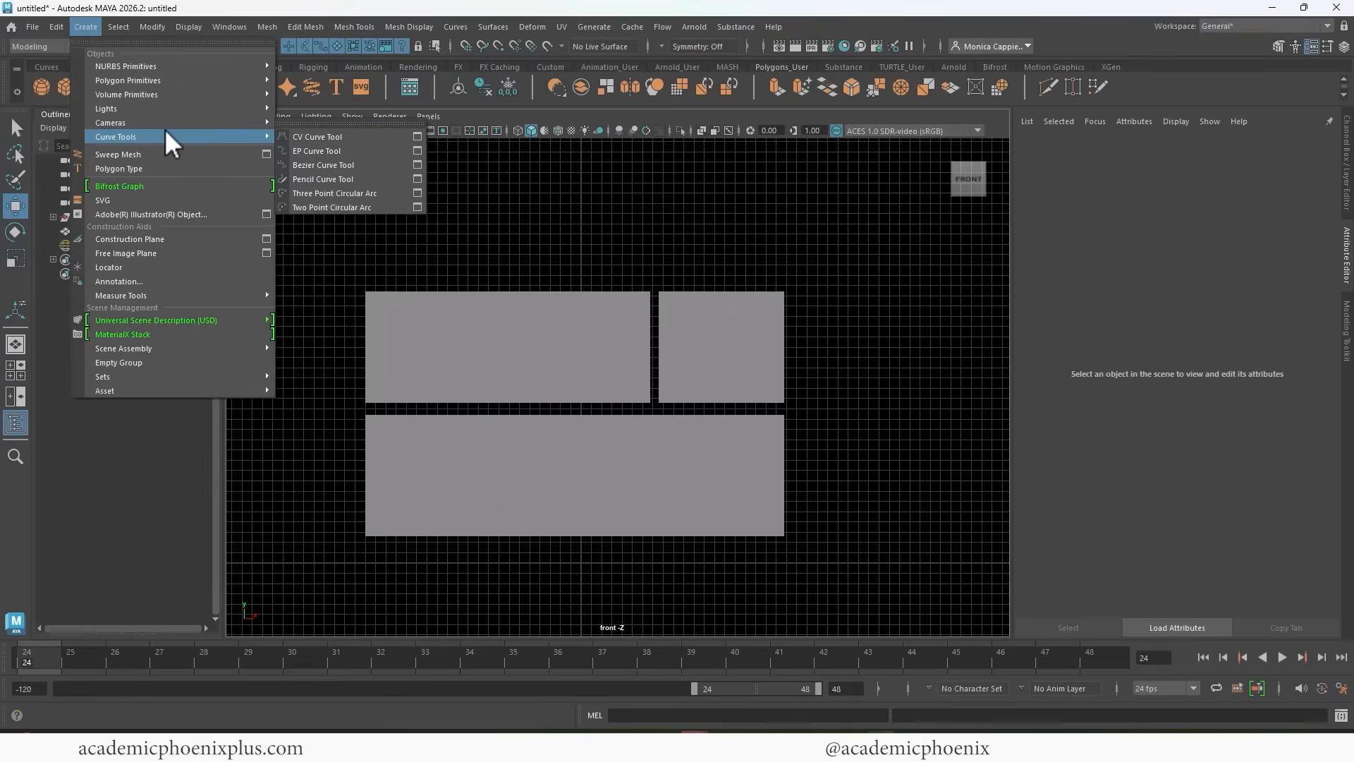
left_click(333, 151)
right_click_drag(737, 251, 586, 271, "alt")
middle_click_drag(587, 271, 628, 299, "alt")
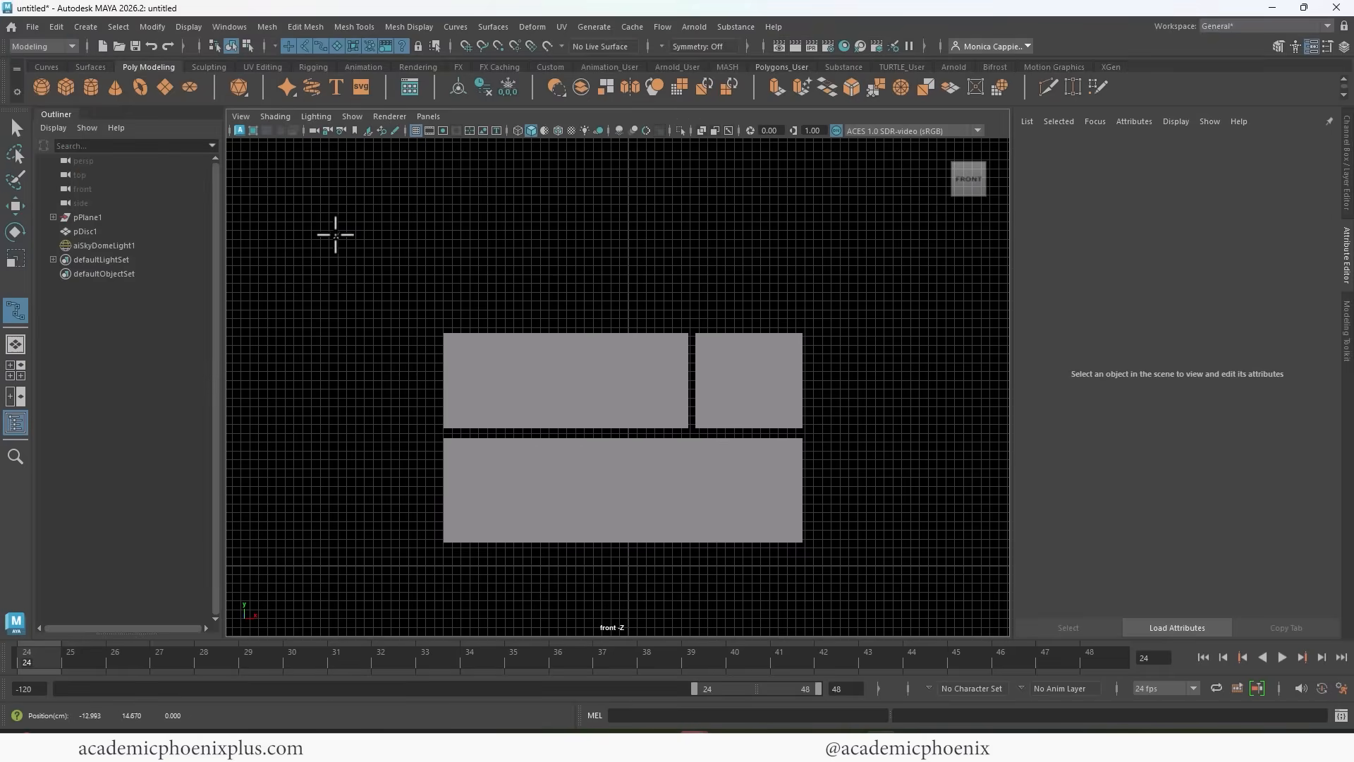
left_click(336, 236)
left_click(398, 281)
left_click(524, 308)
left_click(631, 308)
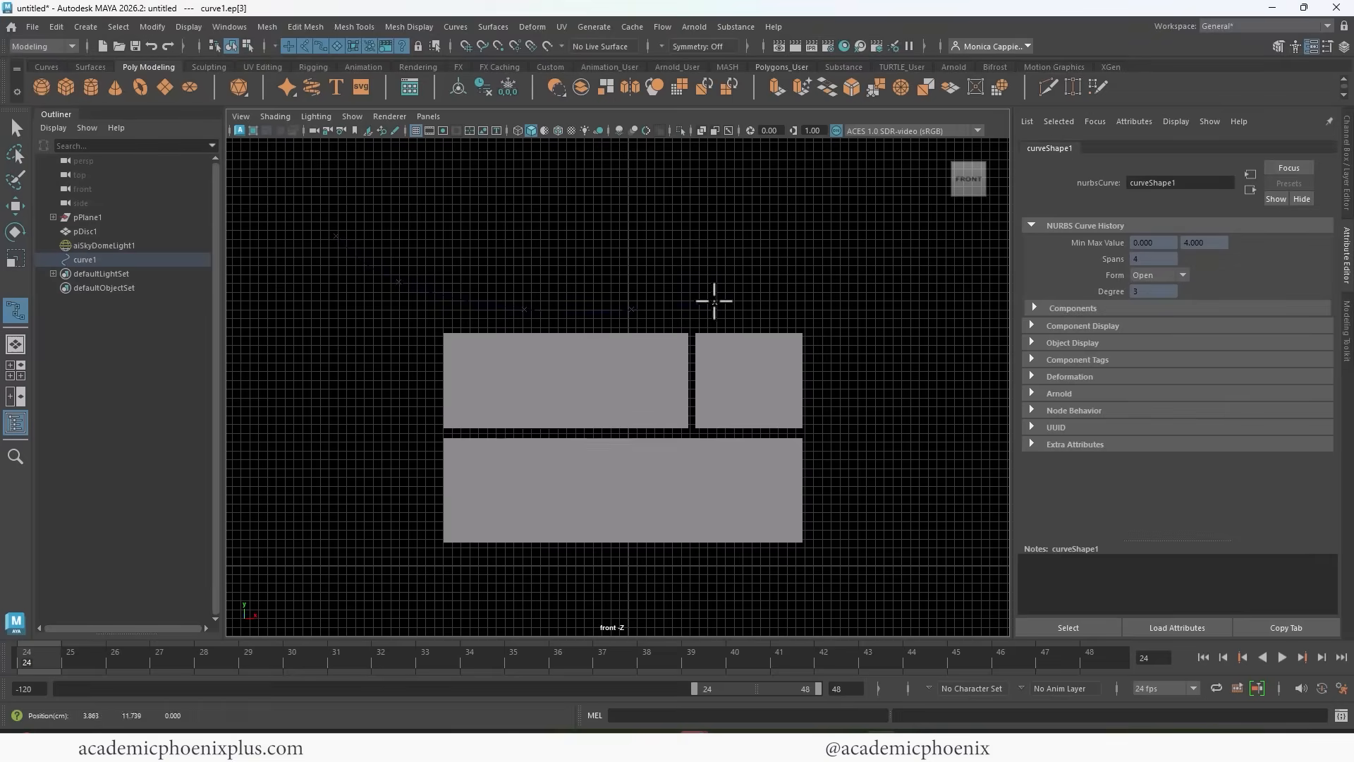
left_click(759, 294)
left_click(887, 251)
left_click(936, 216)
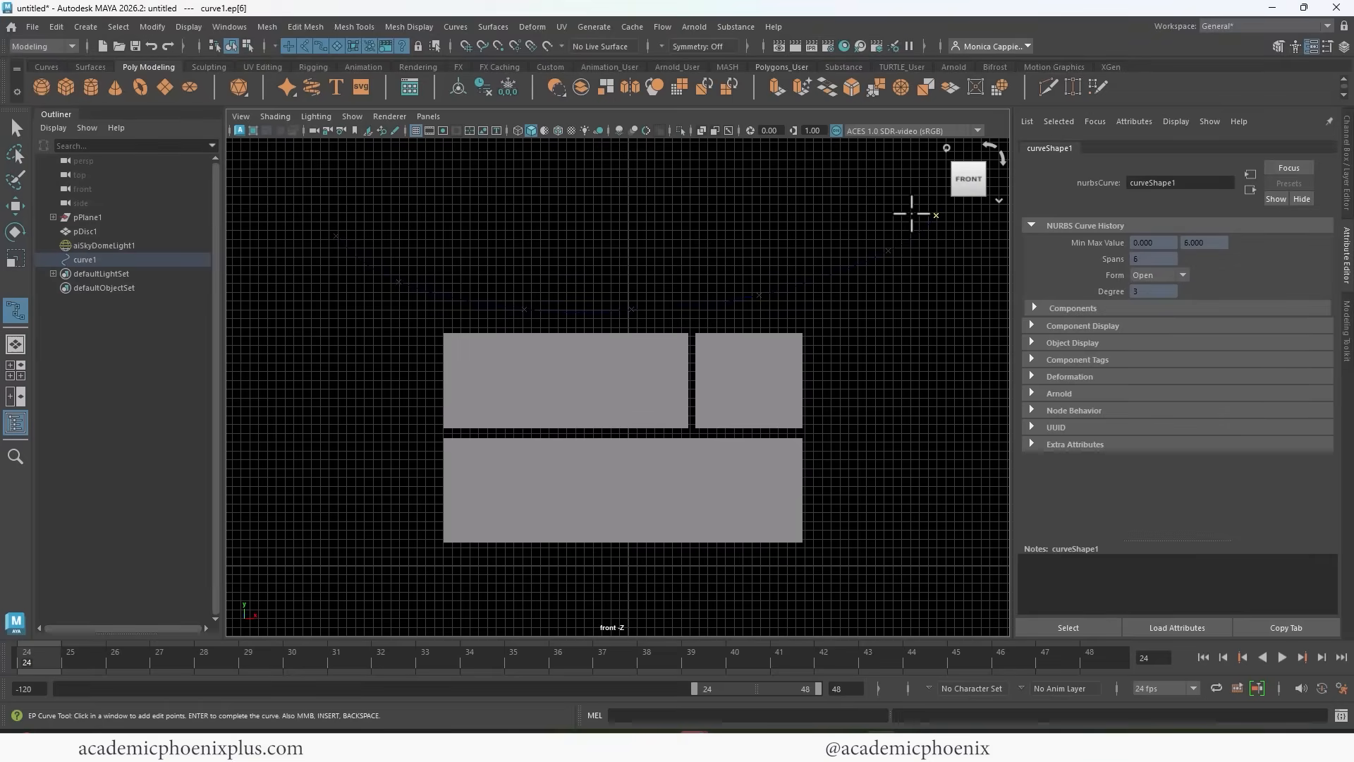
key("Return")
key("w")
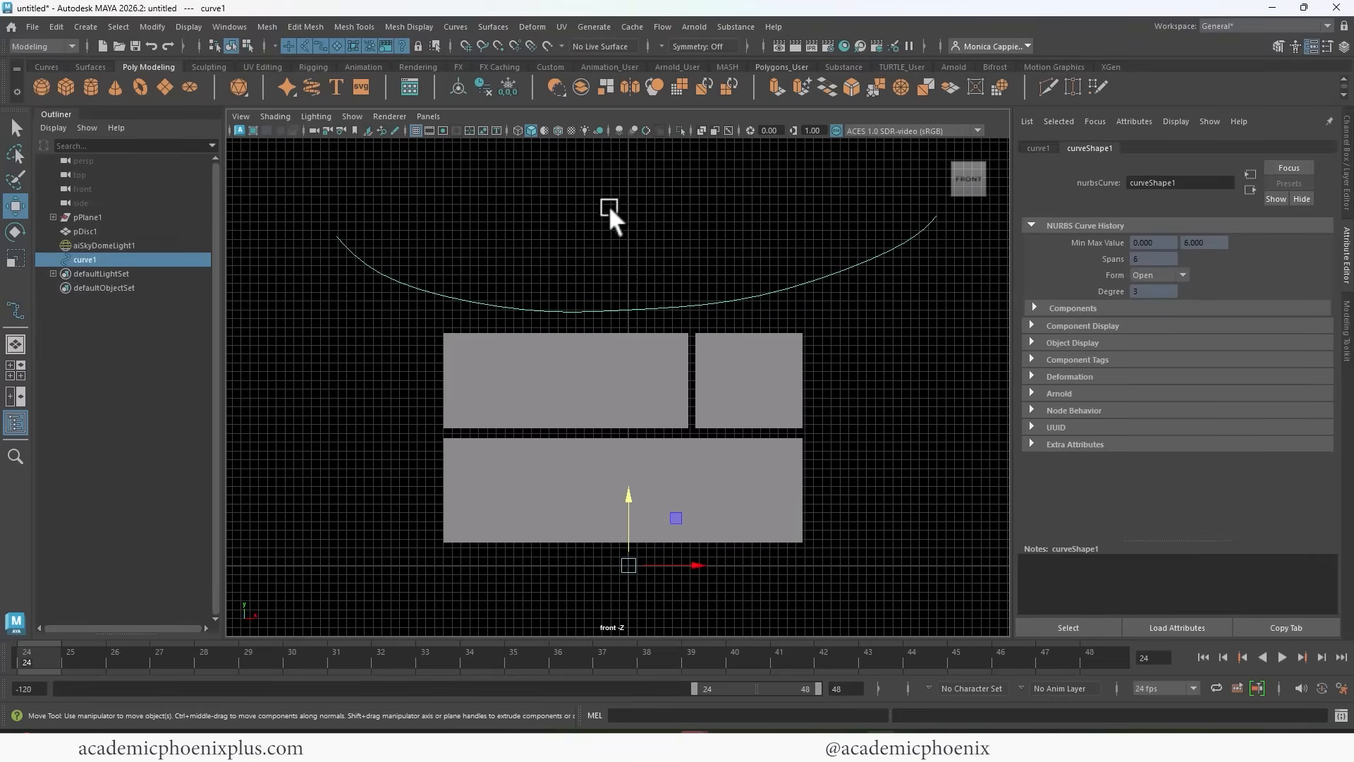
Turn on textured shading in the front view and select the sagging curve above the banners.
key("6")
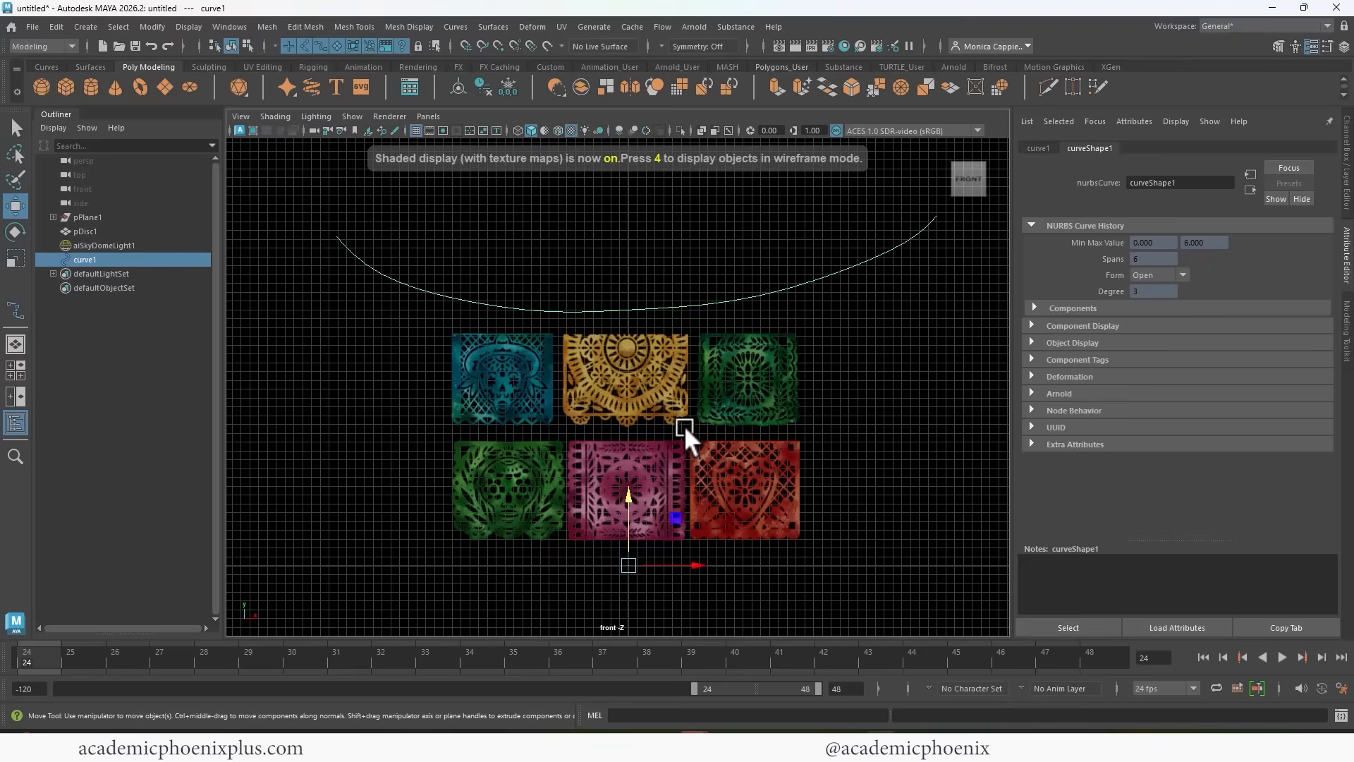
left_click(512, 405)
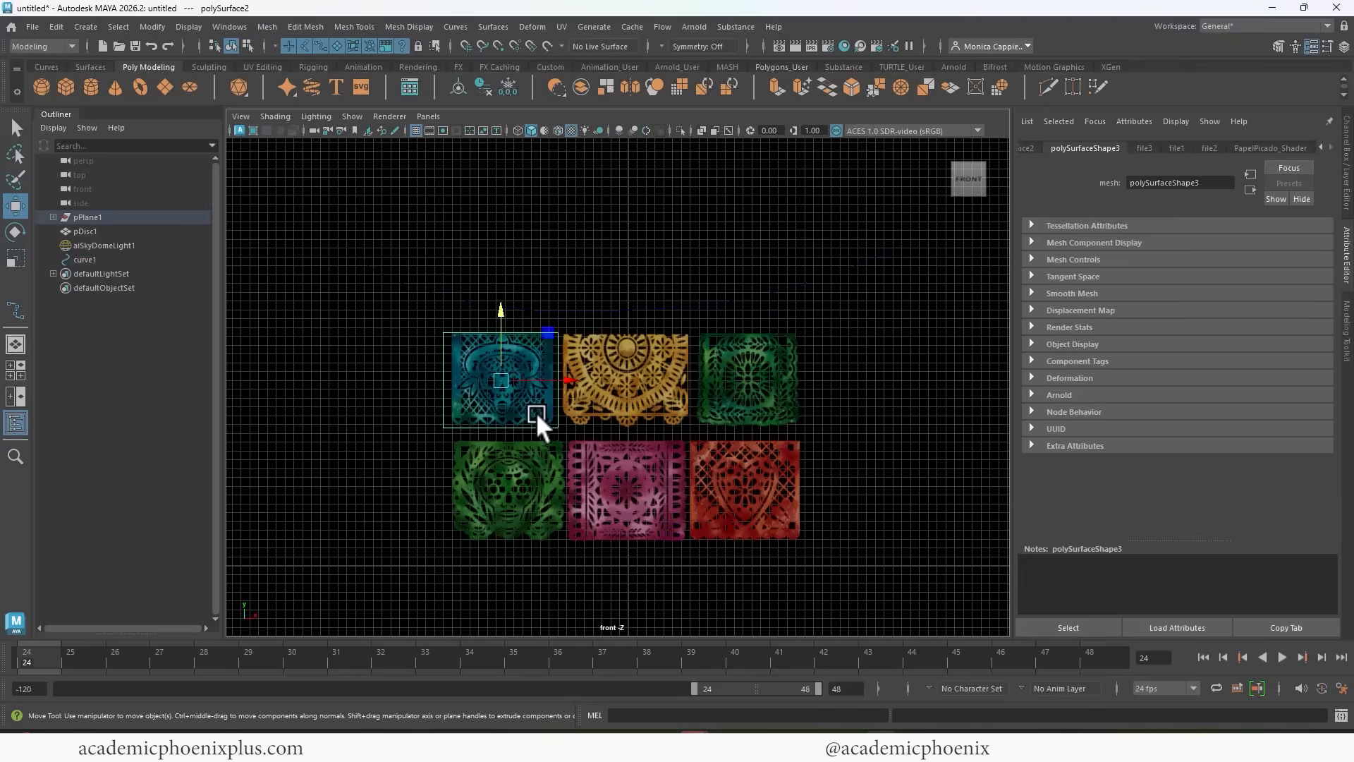
left_click(550, 314)
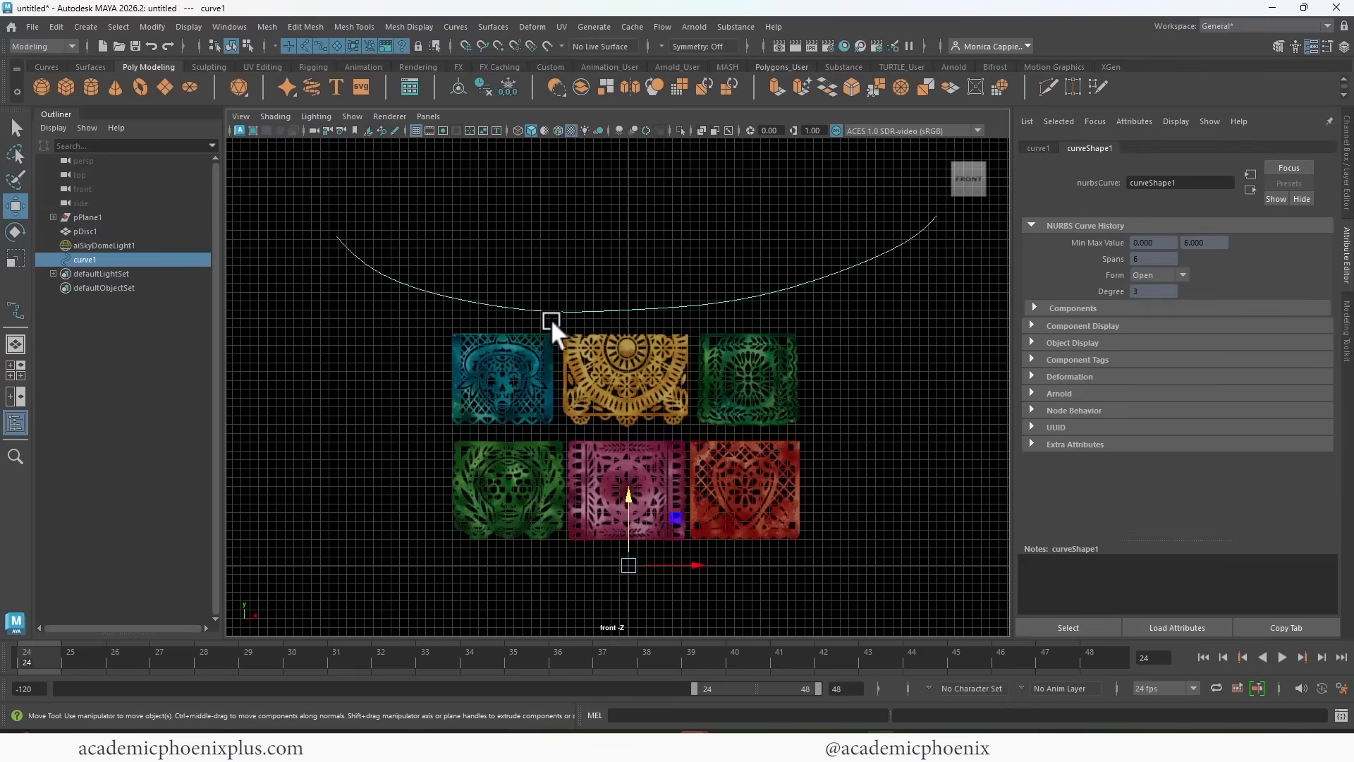
Reposition control vertices along the bottom of the sagging curve to even out its sag.
right_click_drag(598, 310, 509, 311)
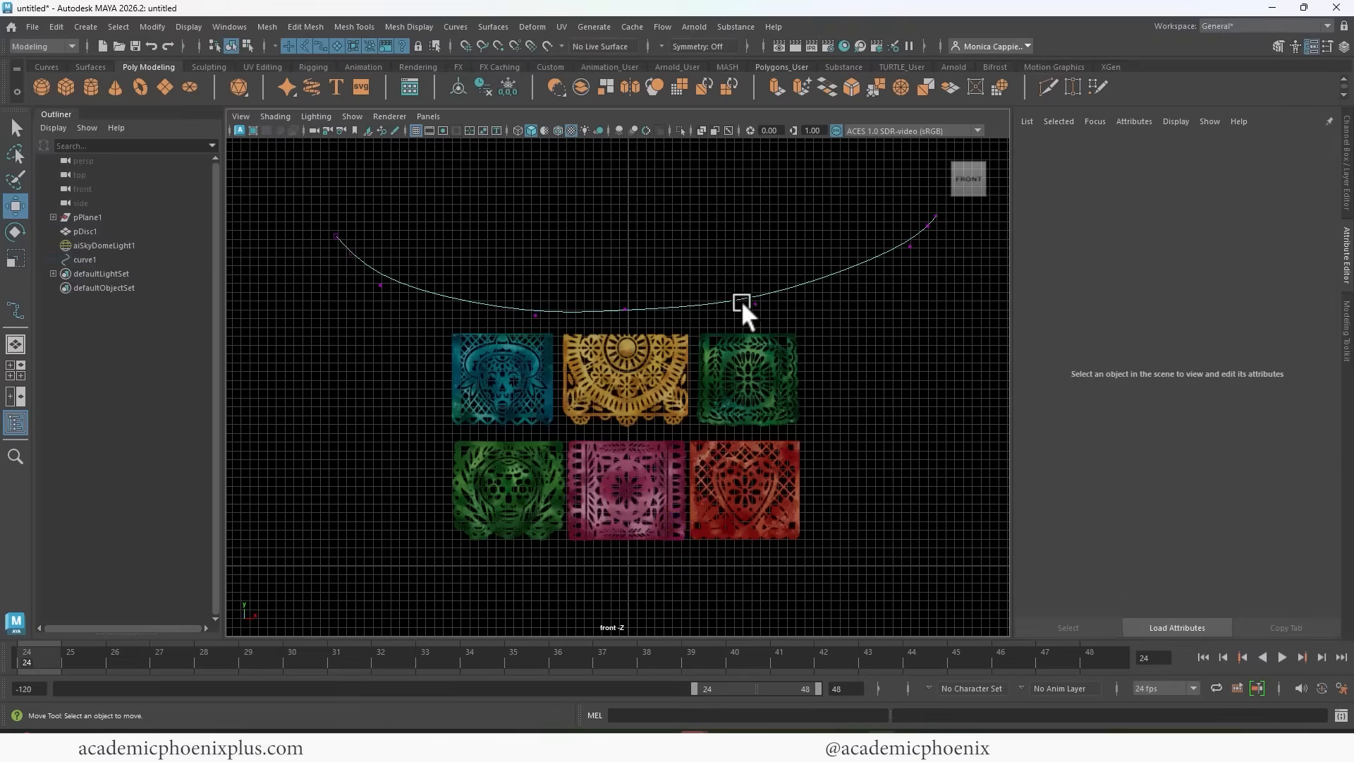
left_click(754, 304)
right_click_drag(849, 265, 896, 244)
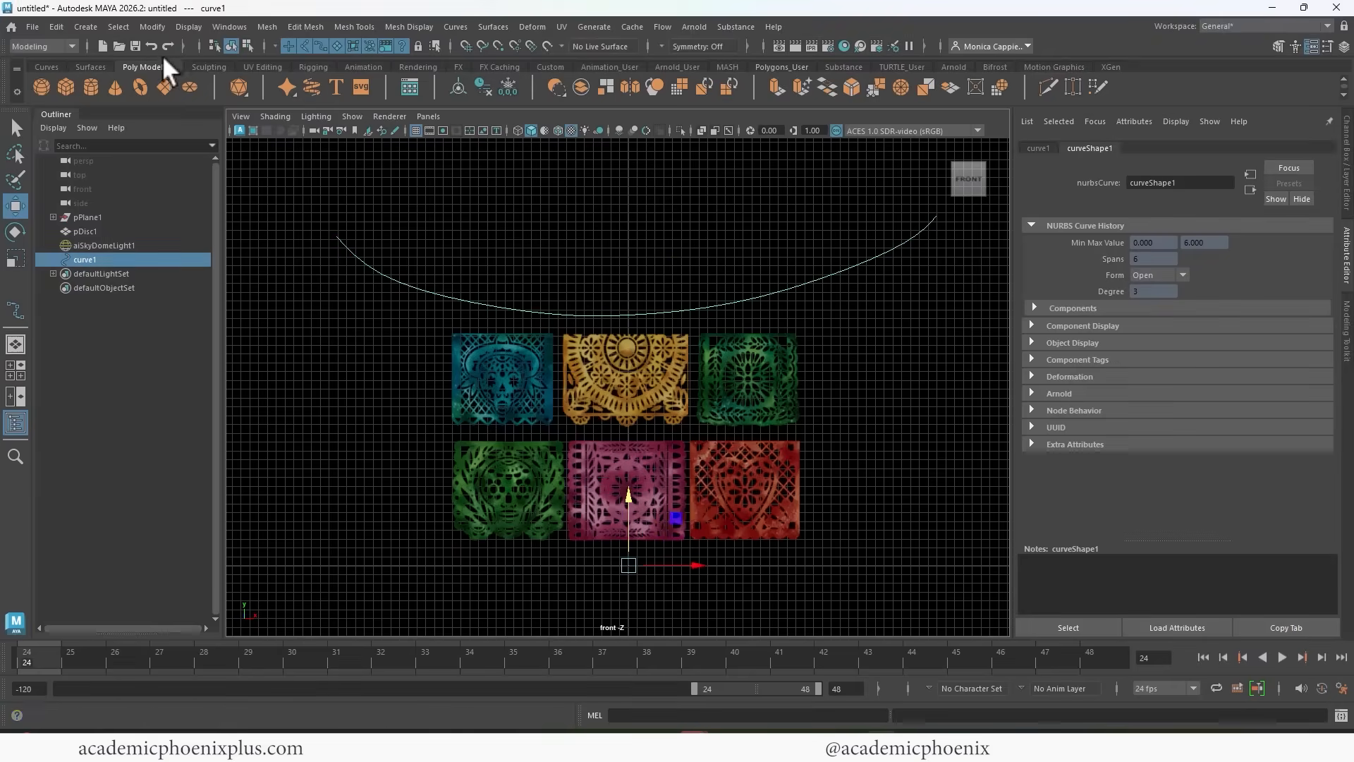
Rebuild the sagging curve uniformly as 3 Cubic with 45 spans, a 0 to 1 parameter range and its ends kept.
left_click(118, 26)
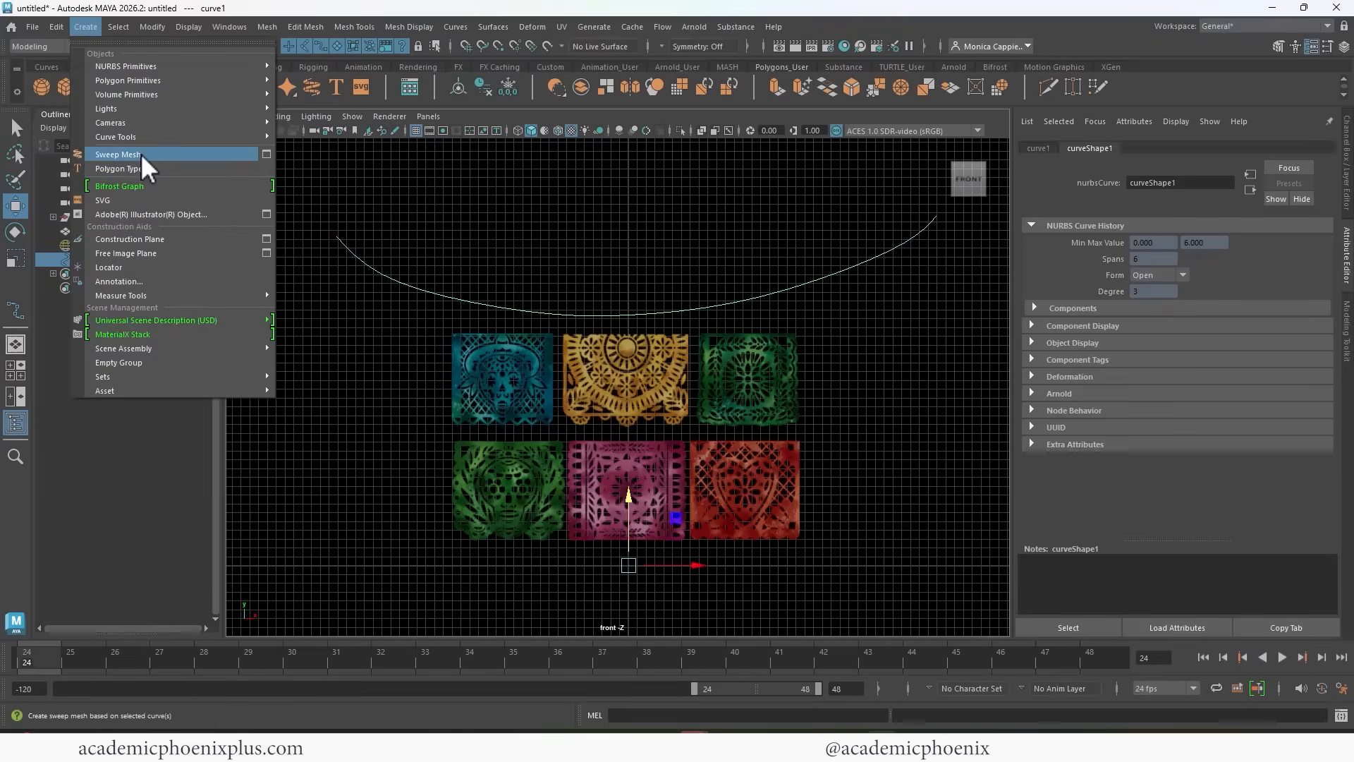
left_click(141, 154)
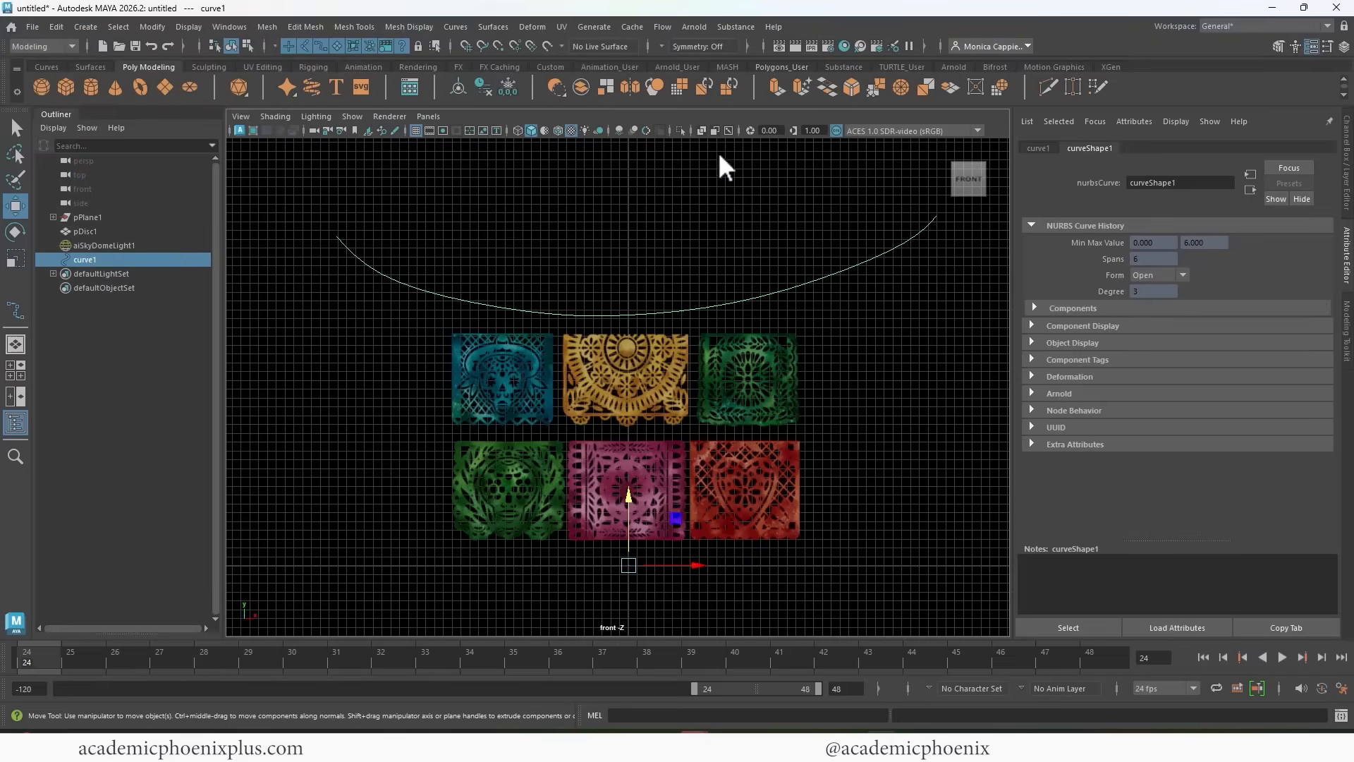
left_click(456, 26)
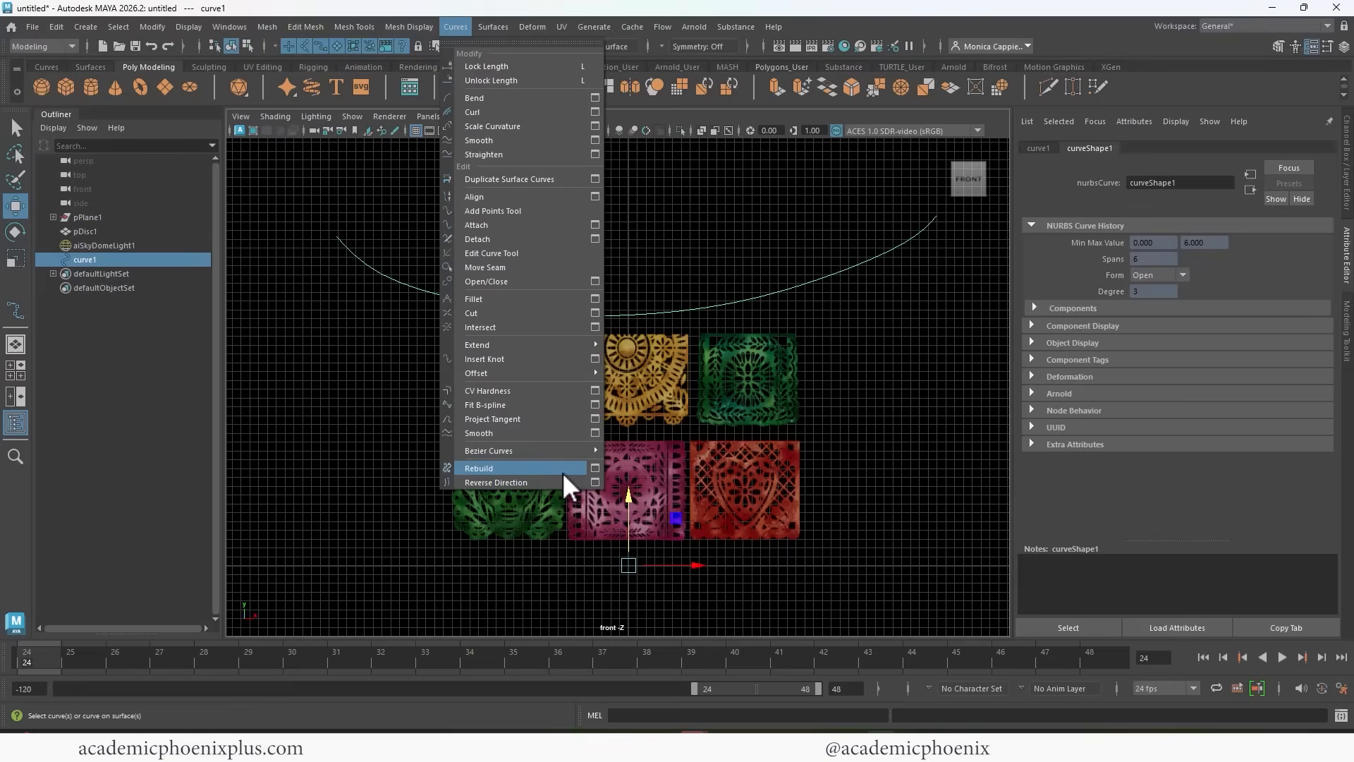
left_click(595, 469)
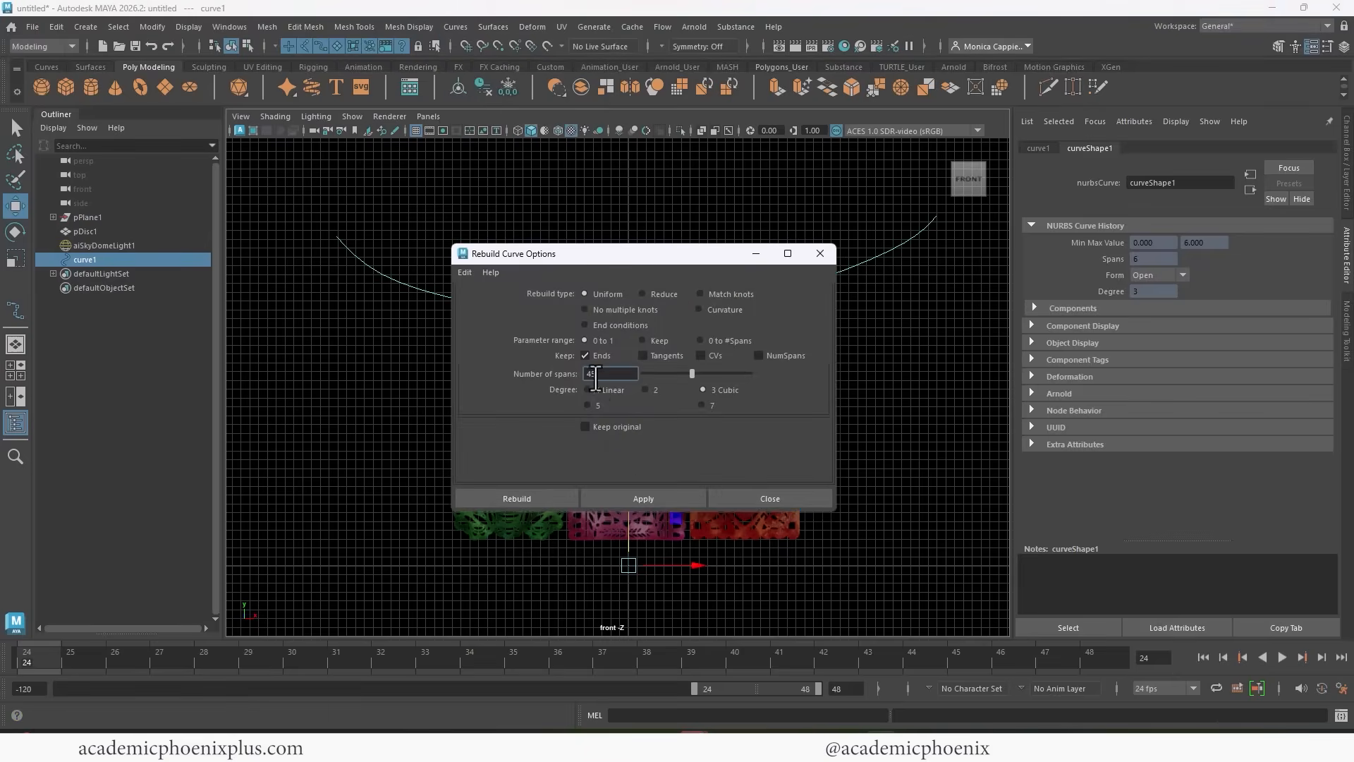
left_click(536, 497)
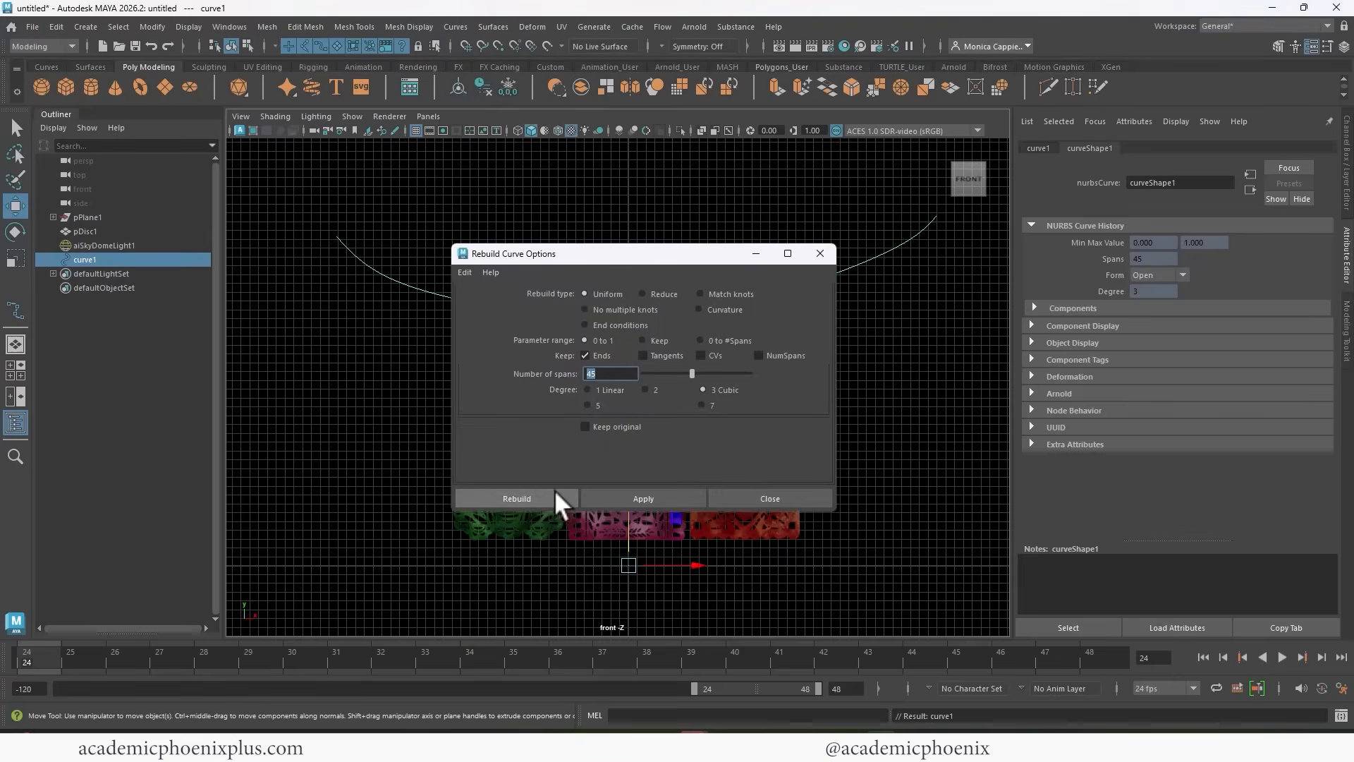
Display the rebuilt curve's control vertices to check their spacing, and return to object mode.
right_click_drag(822, 275, 794, 282)
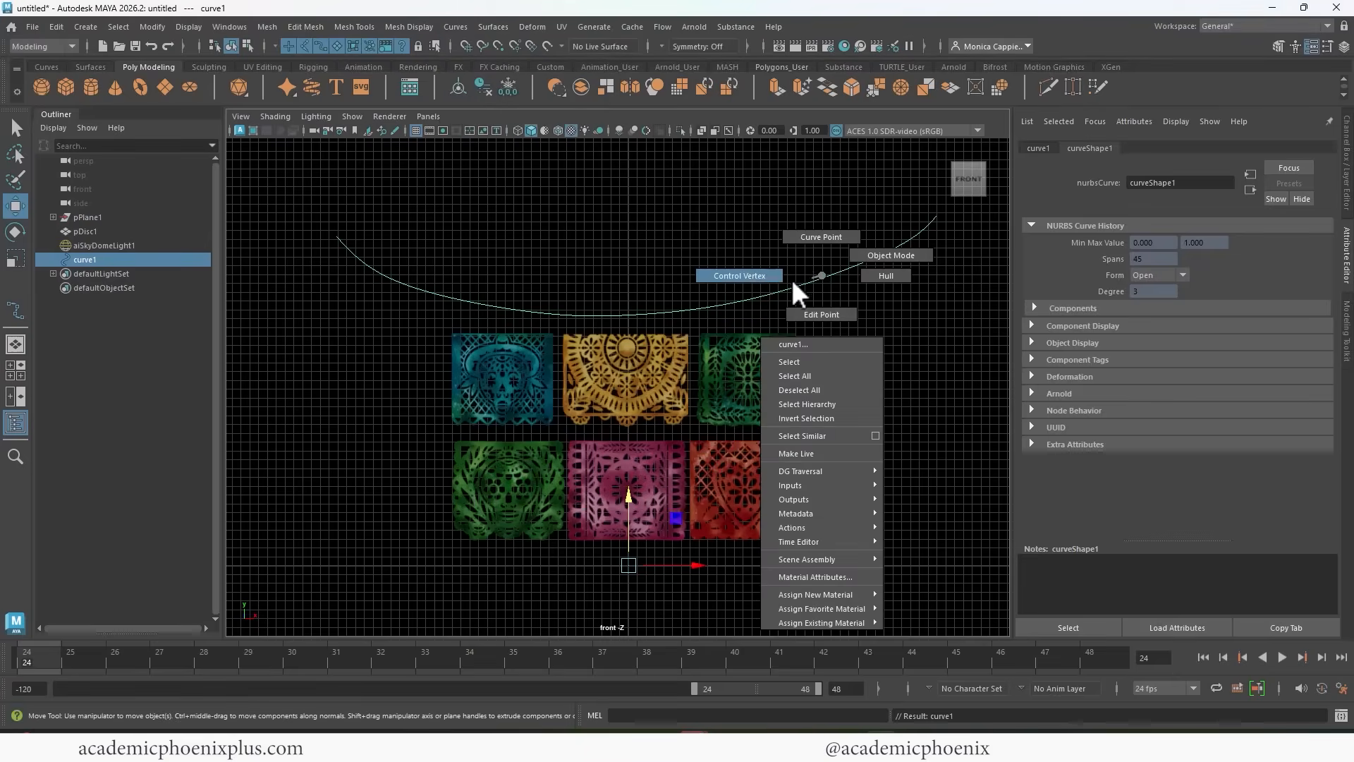
left_click(748, 277)
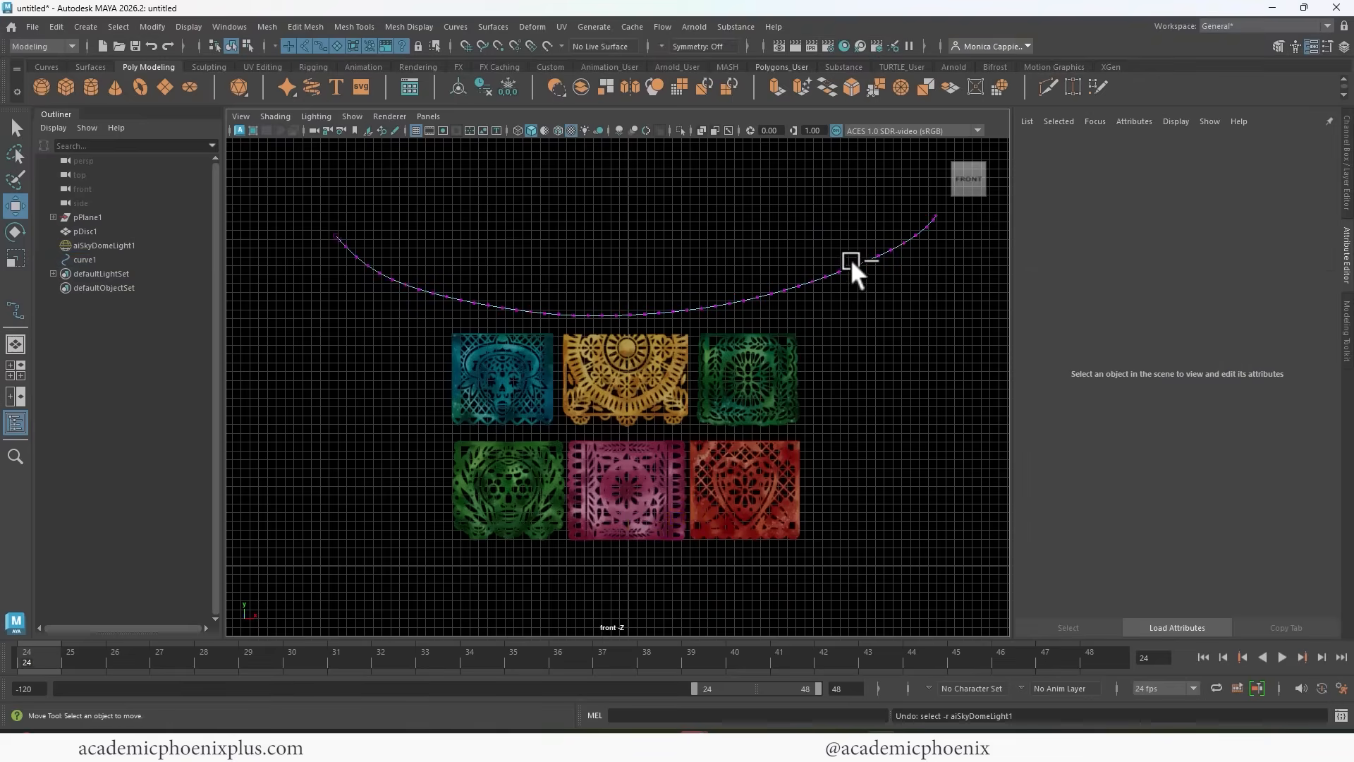
right_click_drag(852, 264, 874, 247)
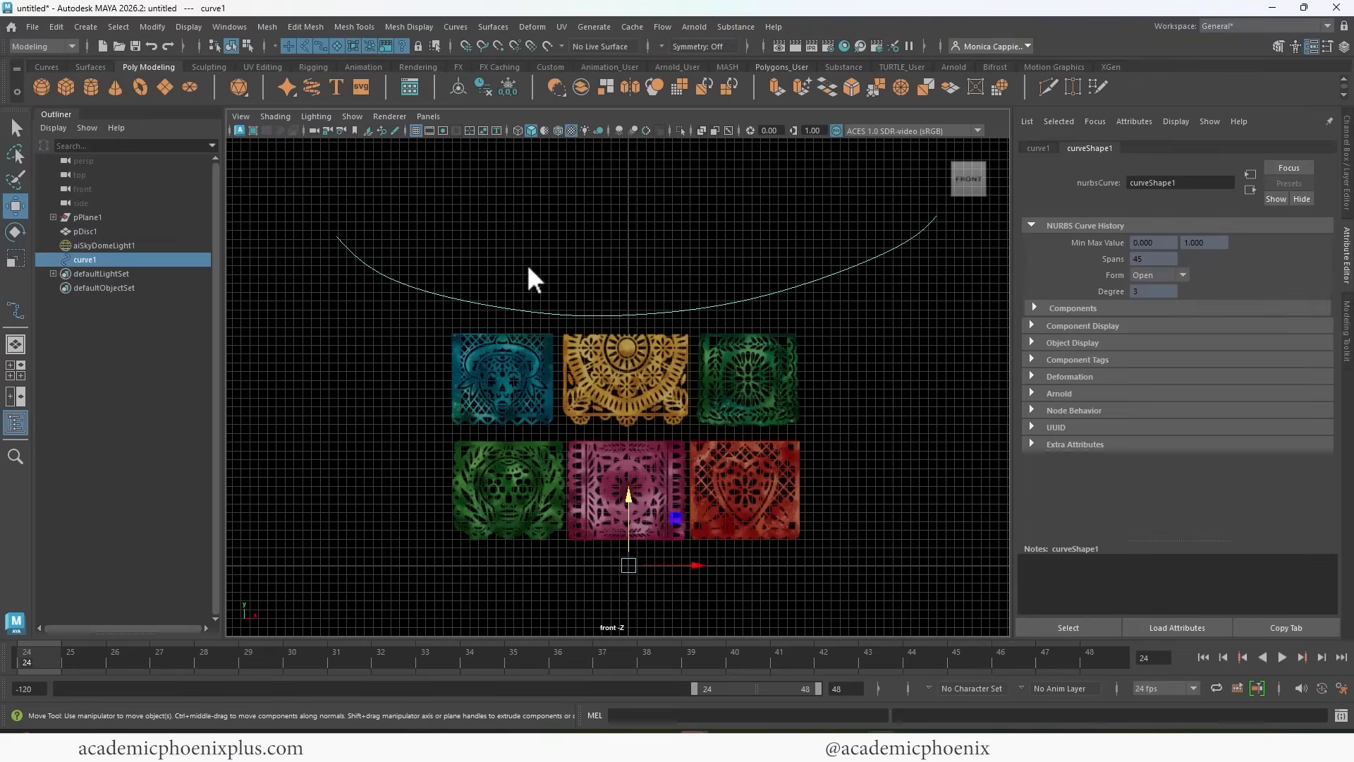
Create a sweep mesh with the default round profile along the curve and set its profile scale to 0.08.
left_click(160, 29)
mouse_move(88, 24)
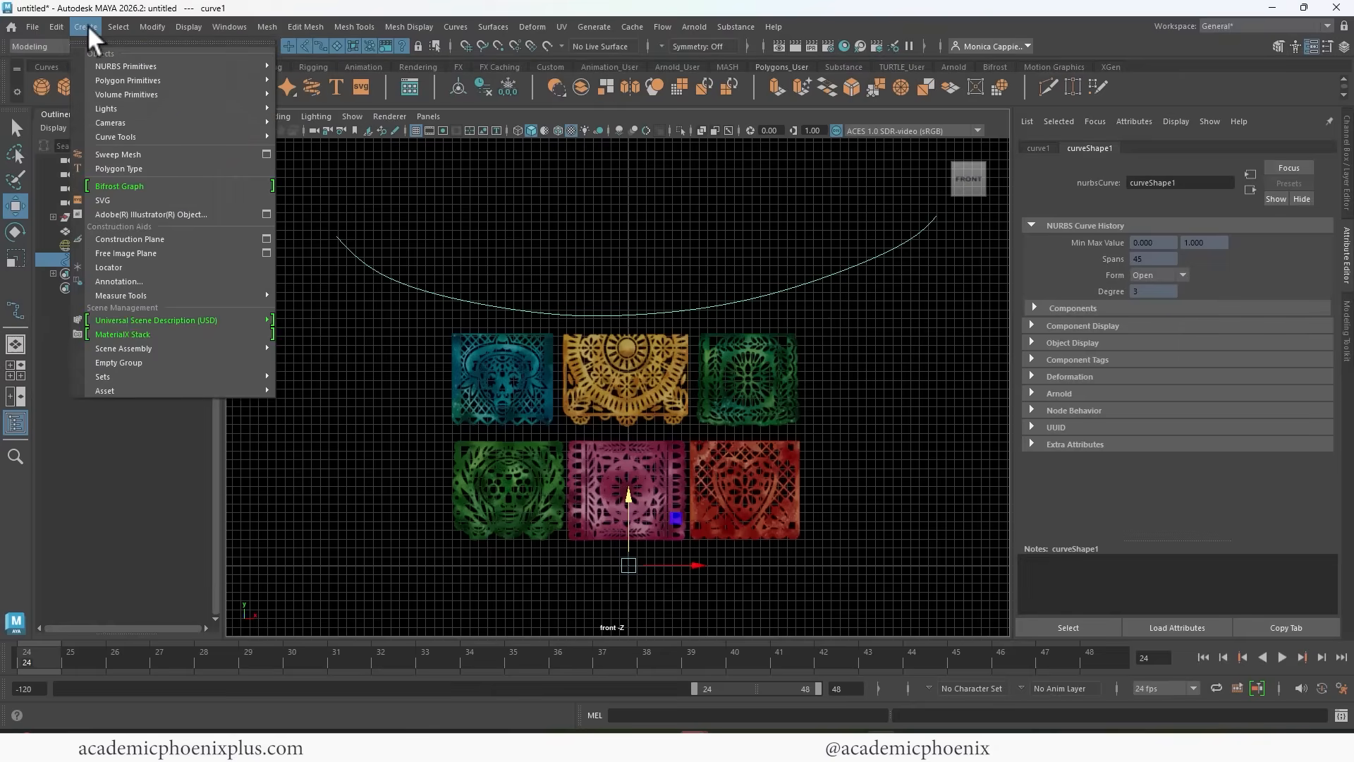
left_click(163, 155)
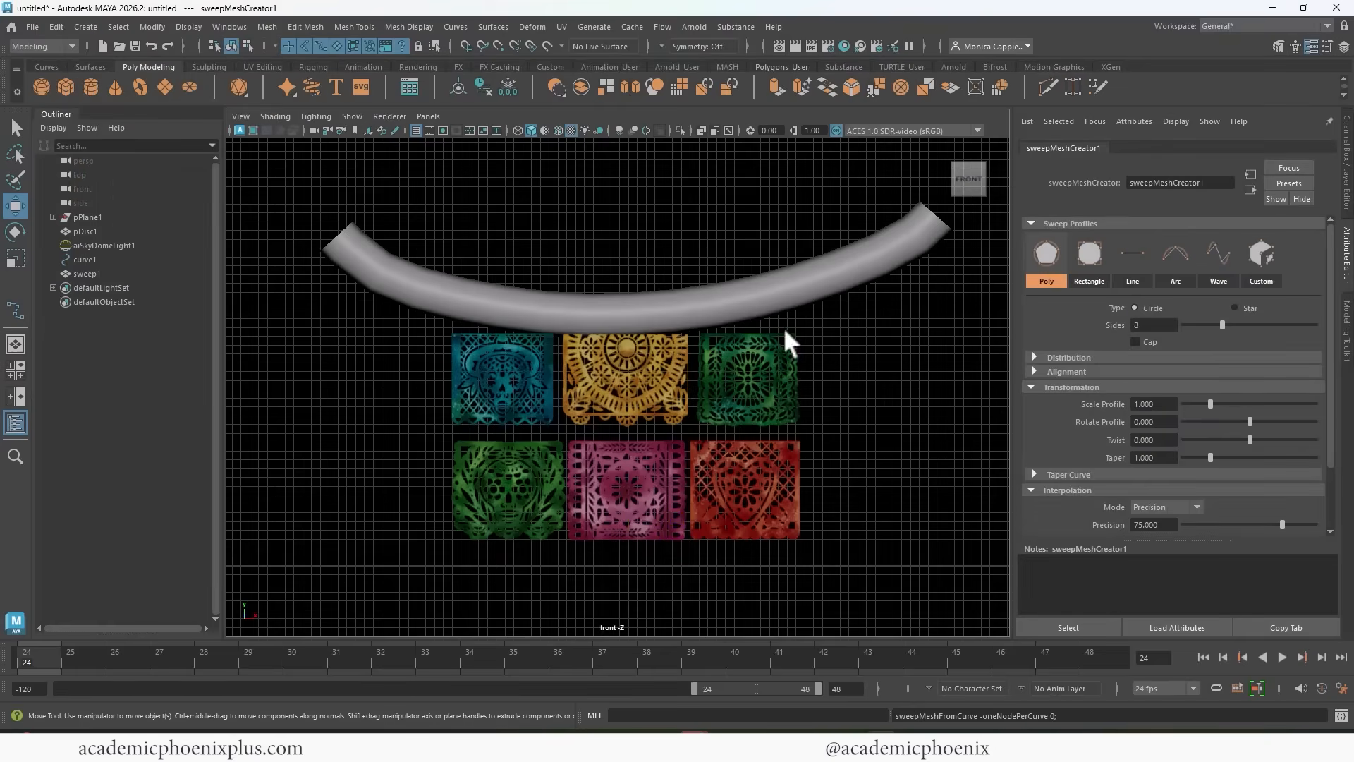
left_click(1147, 404)
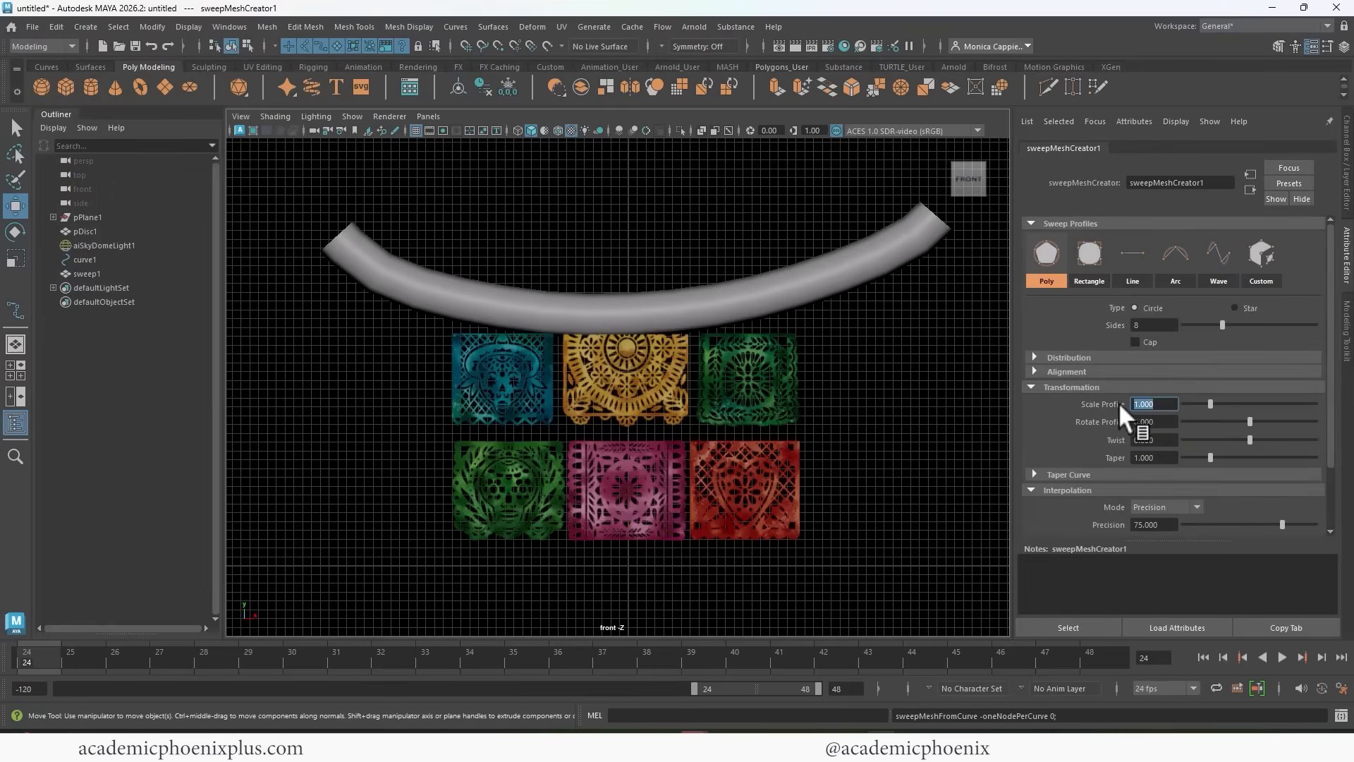
type(".8")
key("Return")
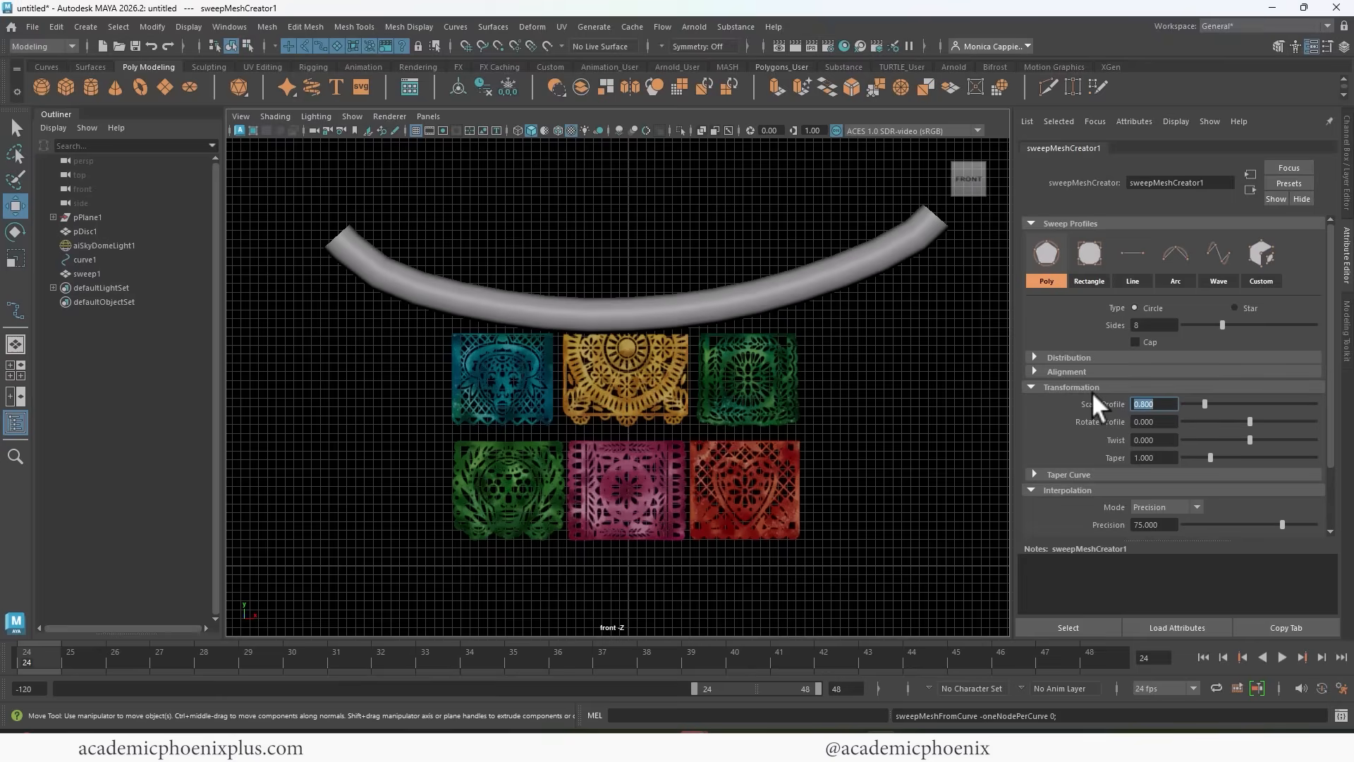
type(".08")
key("Return")
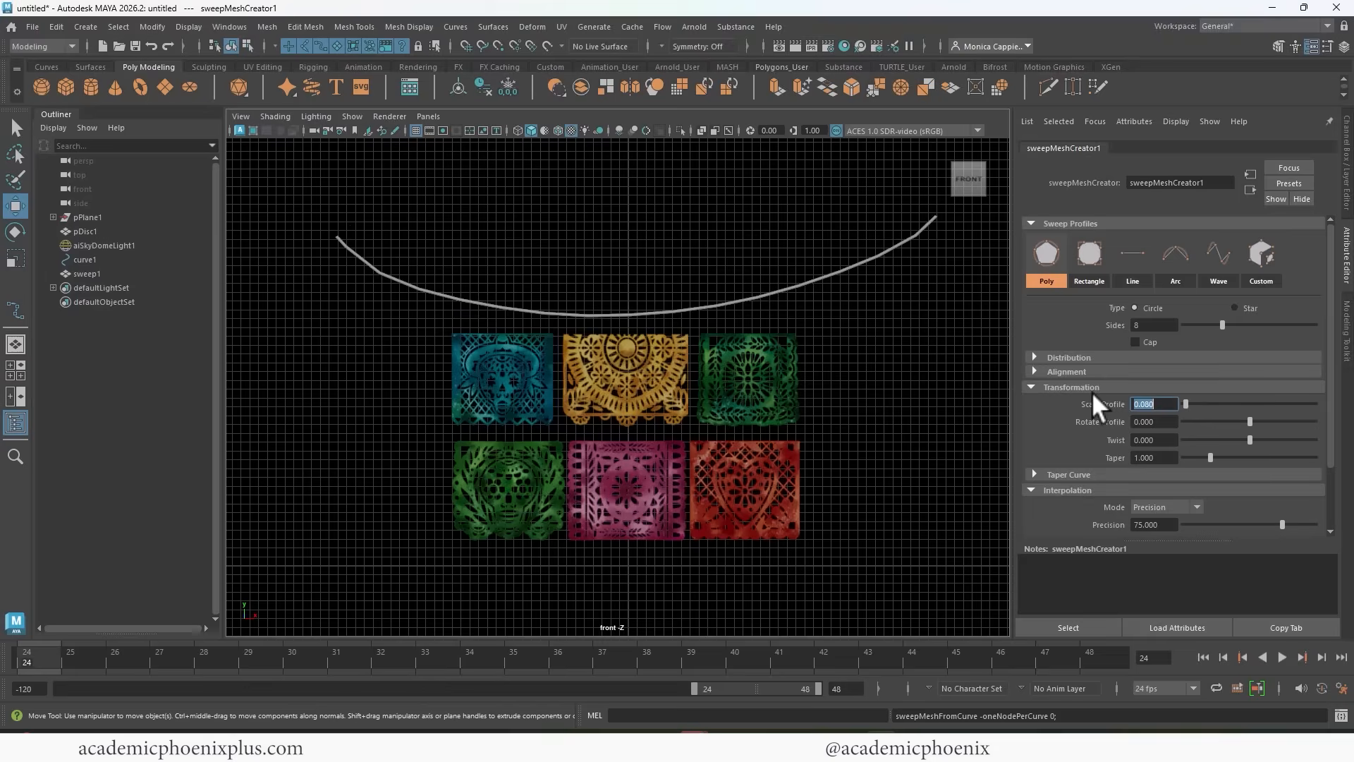
In the perspective view, delete the swept string's construction history and center its pivot.
left_click(736, 342)
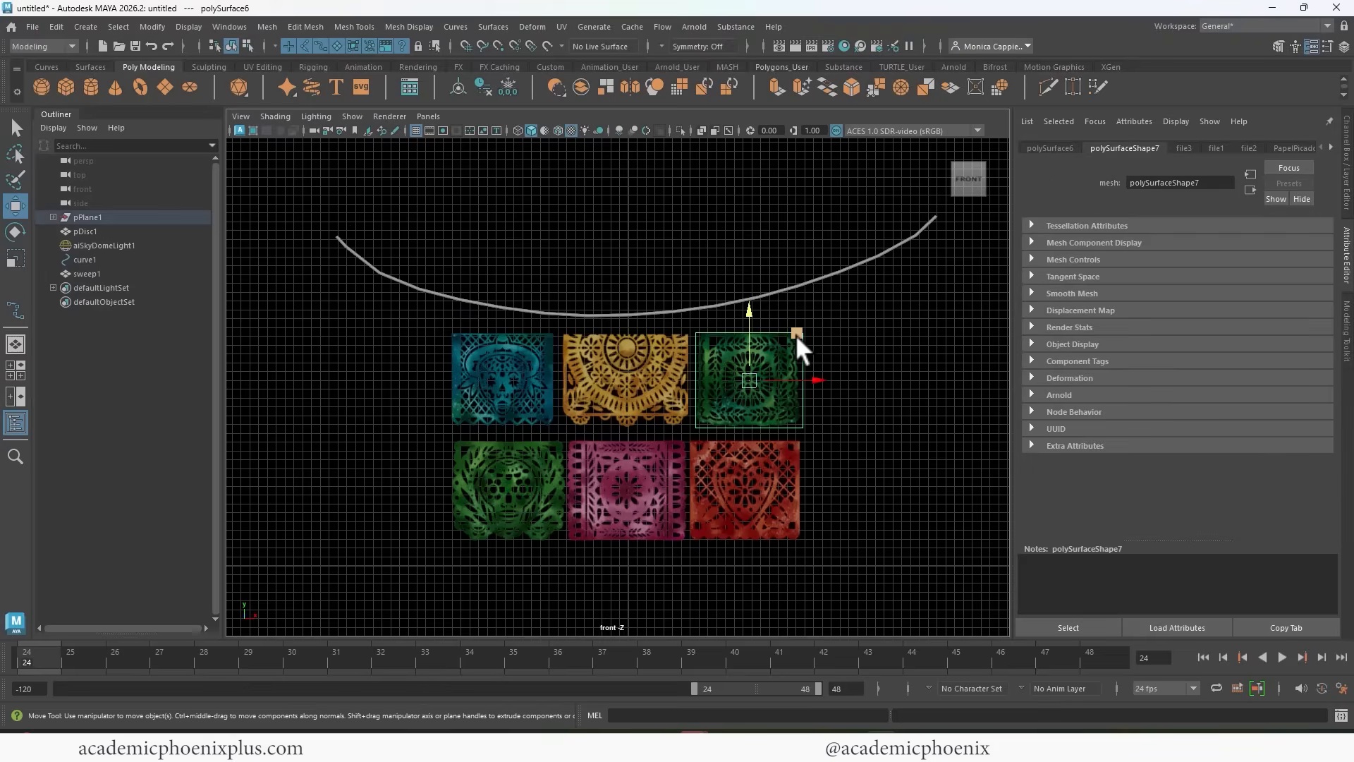
key("space")
key("space")
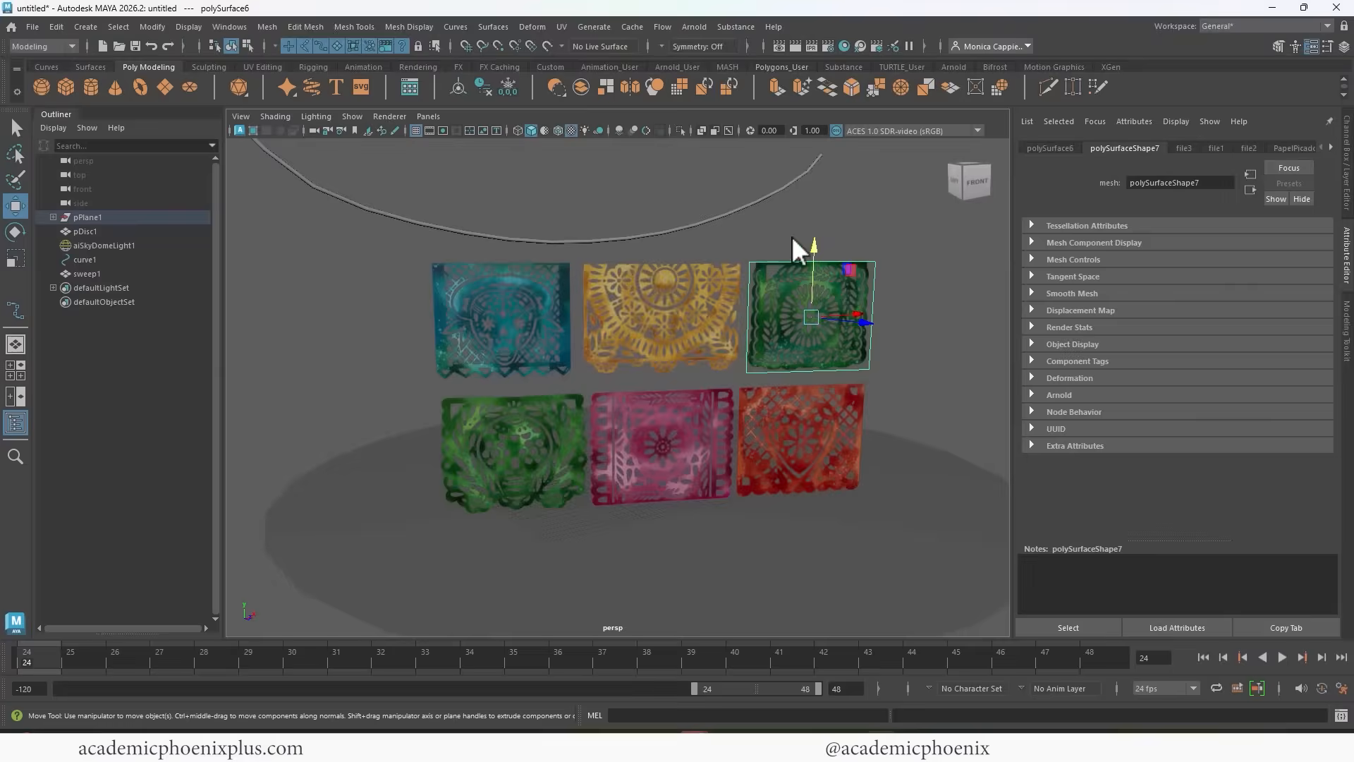
left_click_drag(791, 235, 670, 384, "alt")
left_click(589, 406)
left_click_drag(589, 406, 657, 299, "alt")
right_click_drag(657, 299, 550, 264, "alt")
left_click_drag(550, 264, 624, 331, "alt")
left_click(624, 330)
key("r")
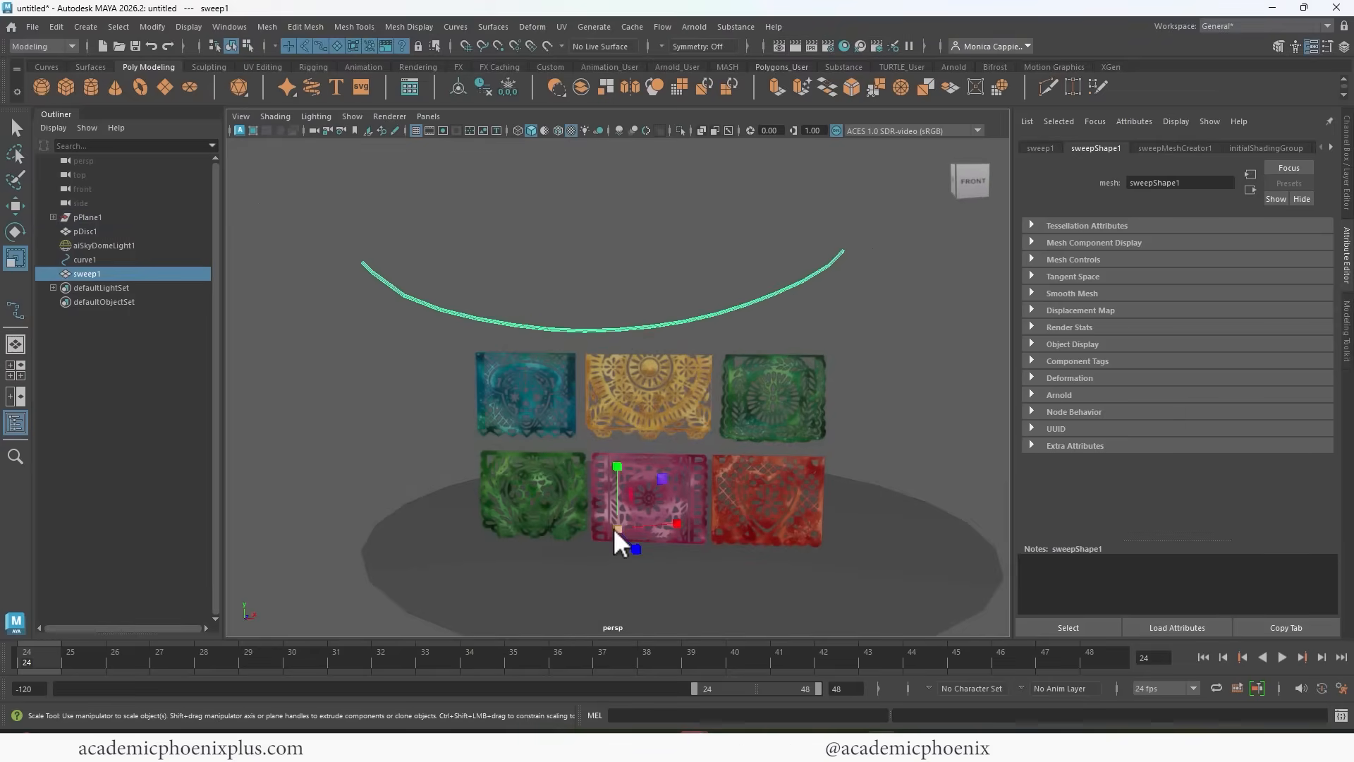
left_click(483, 86)
left_click(508, 87)
Scale the swept string up uniformly so it spans well beyond the banners, and raise it above them.
left_click_drag(626, 289, 801, 281)
key("w")
left_click_drag(625, 226, 636, 163)
scroll(670, 211, "down", 2)
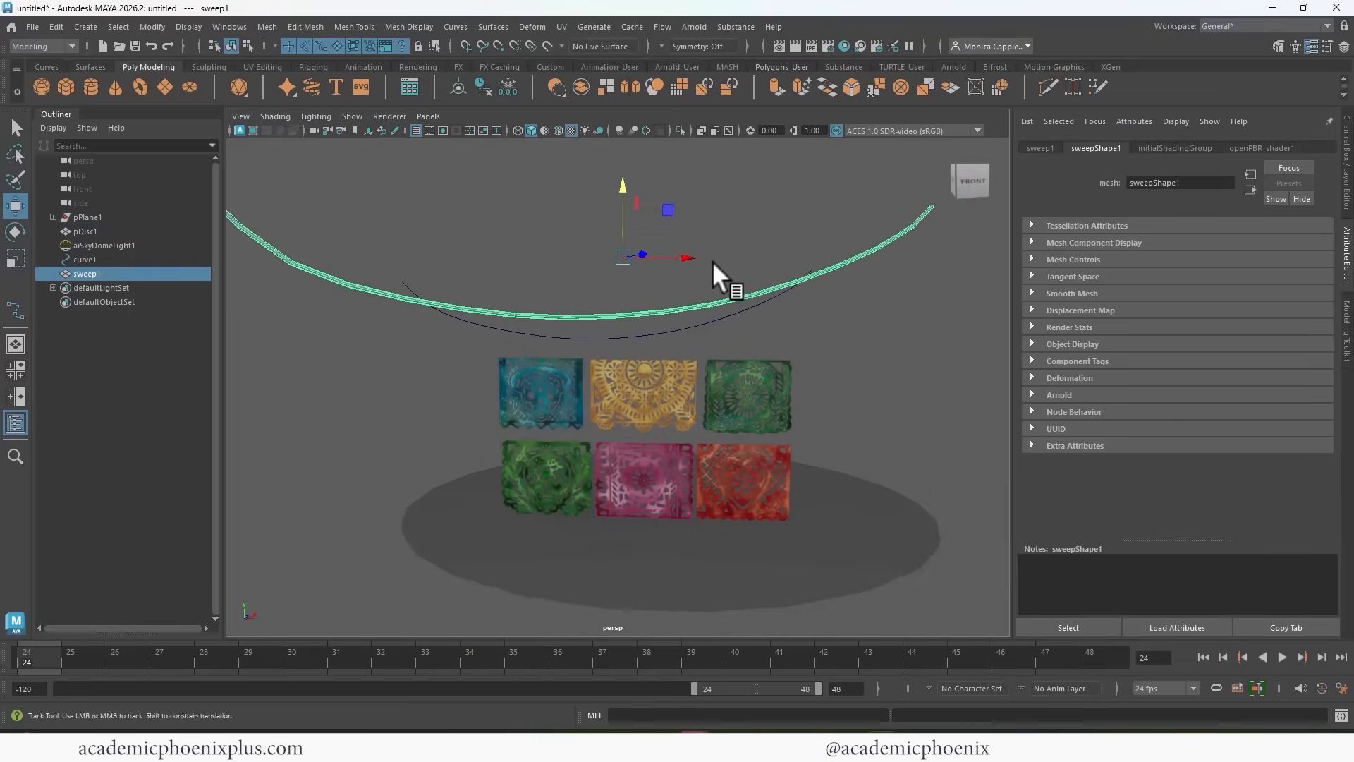
Hide the original guide curve beneath the swept string.
left_click_drag(712, 260, 779, 293, "alt")
left_click(746, 310)
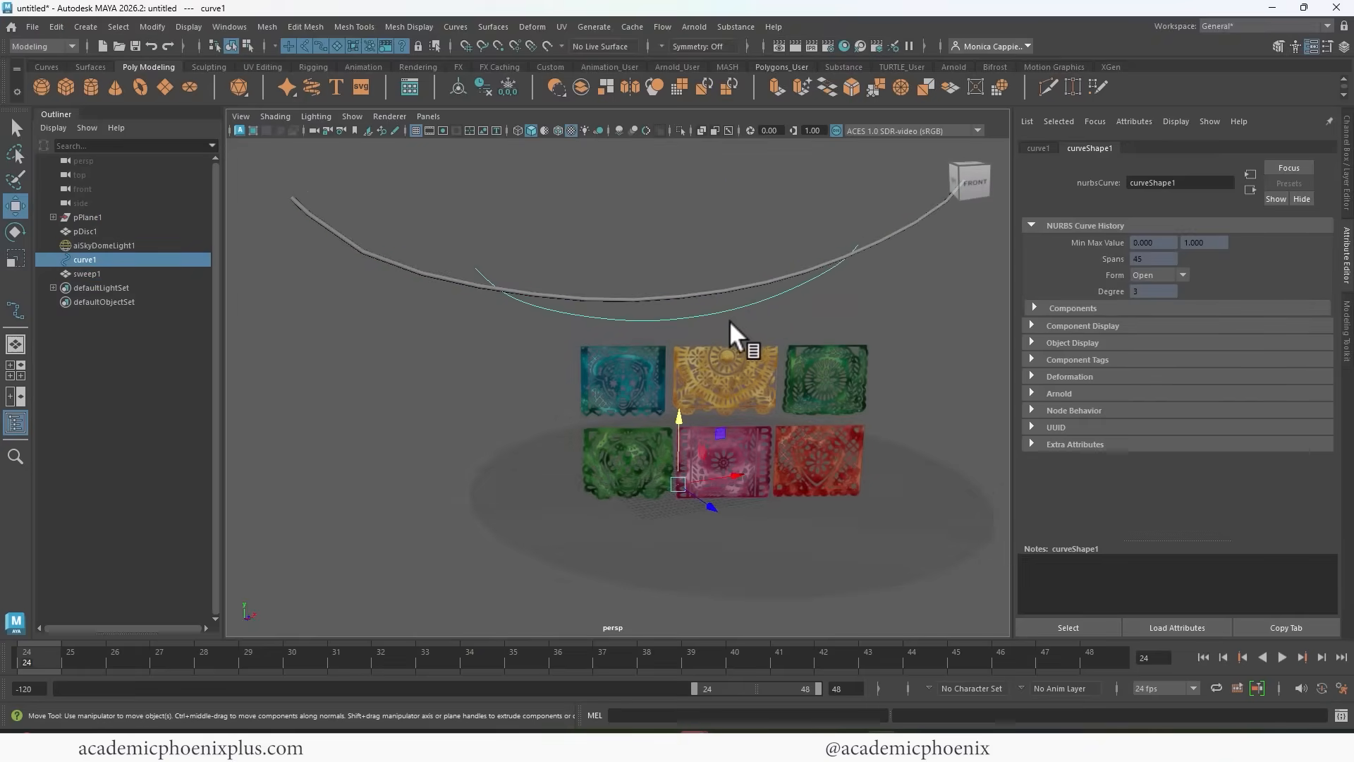
key("ctrl+h")
Move the pivots of the blue and yellow upper-row banners to the middle of their top edges.
left_click(624, 382)
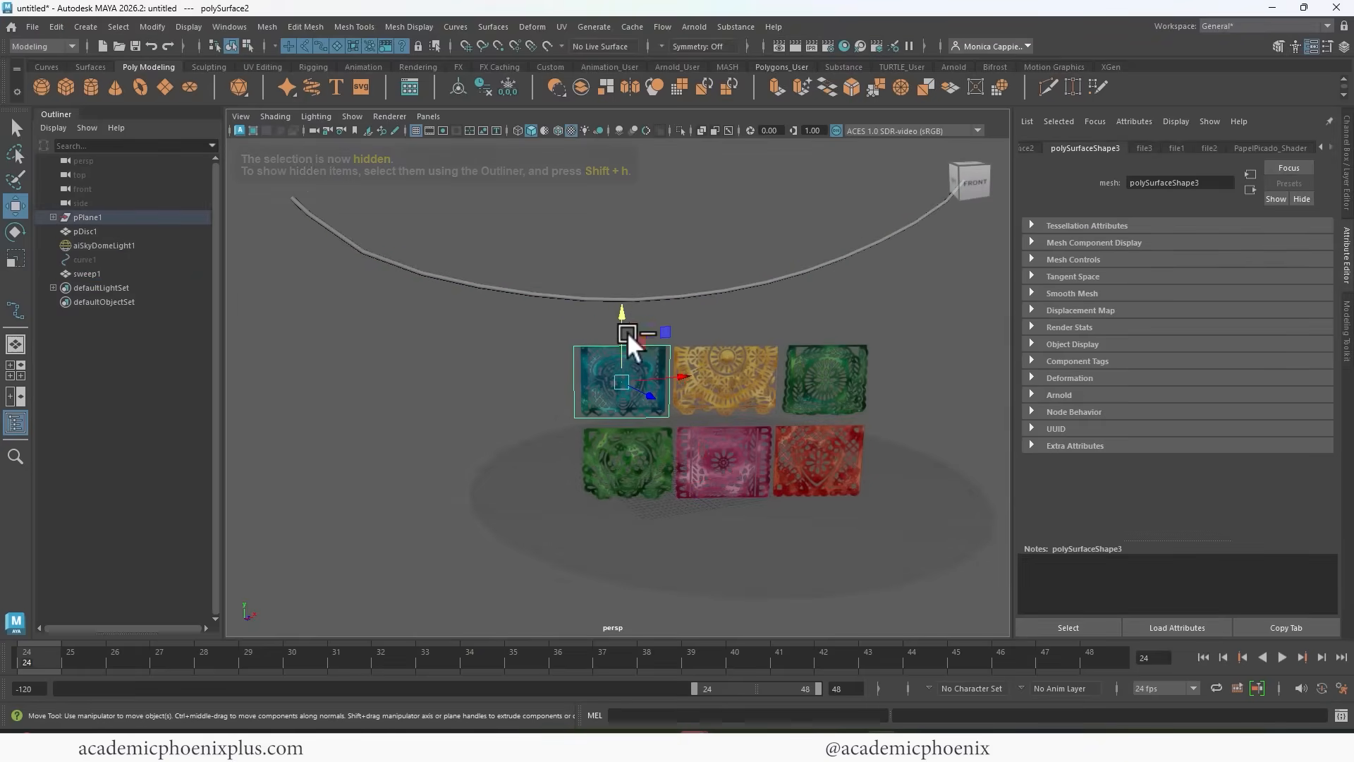
key("d")
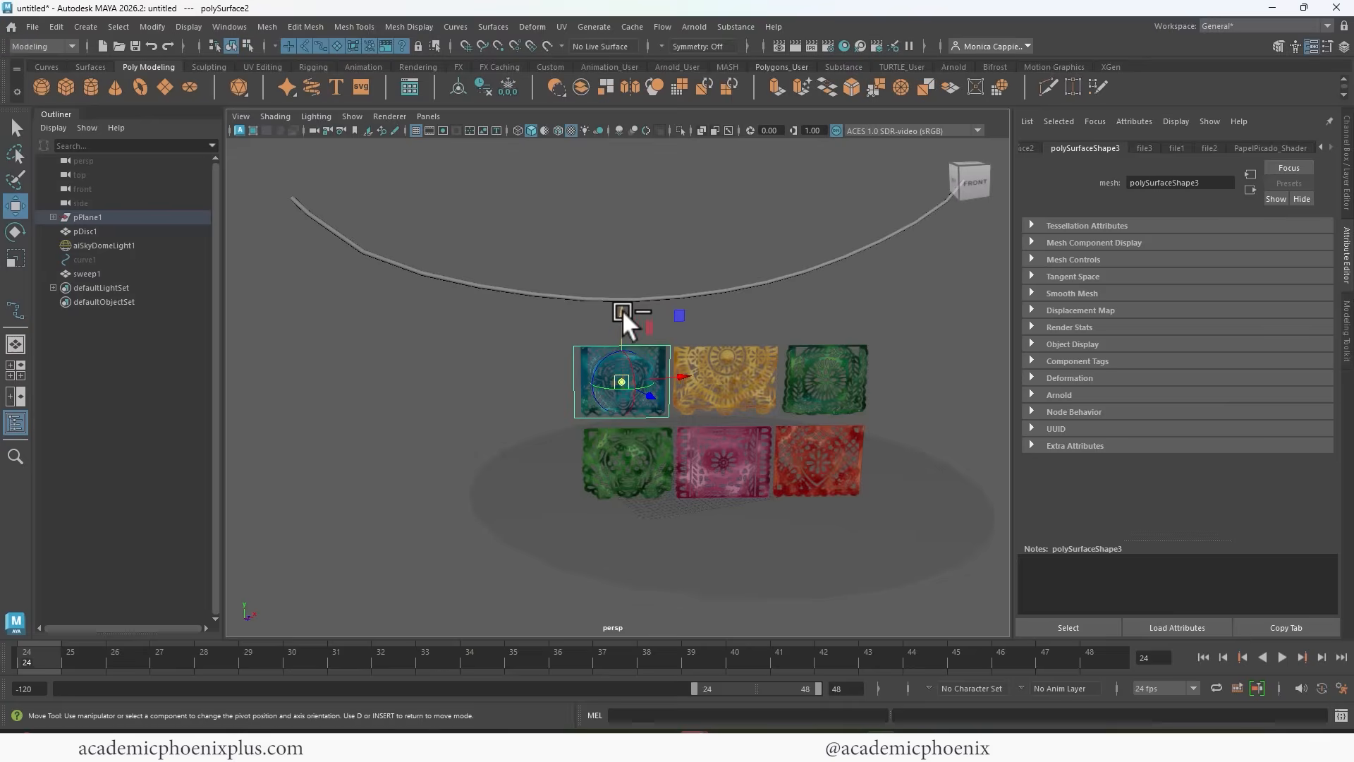
left_click_drag(621, 311, 620, 272)
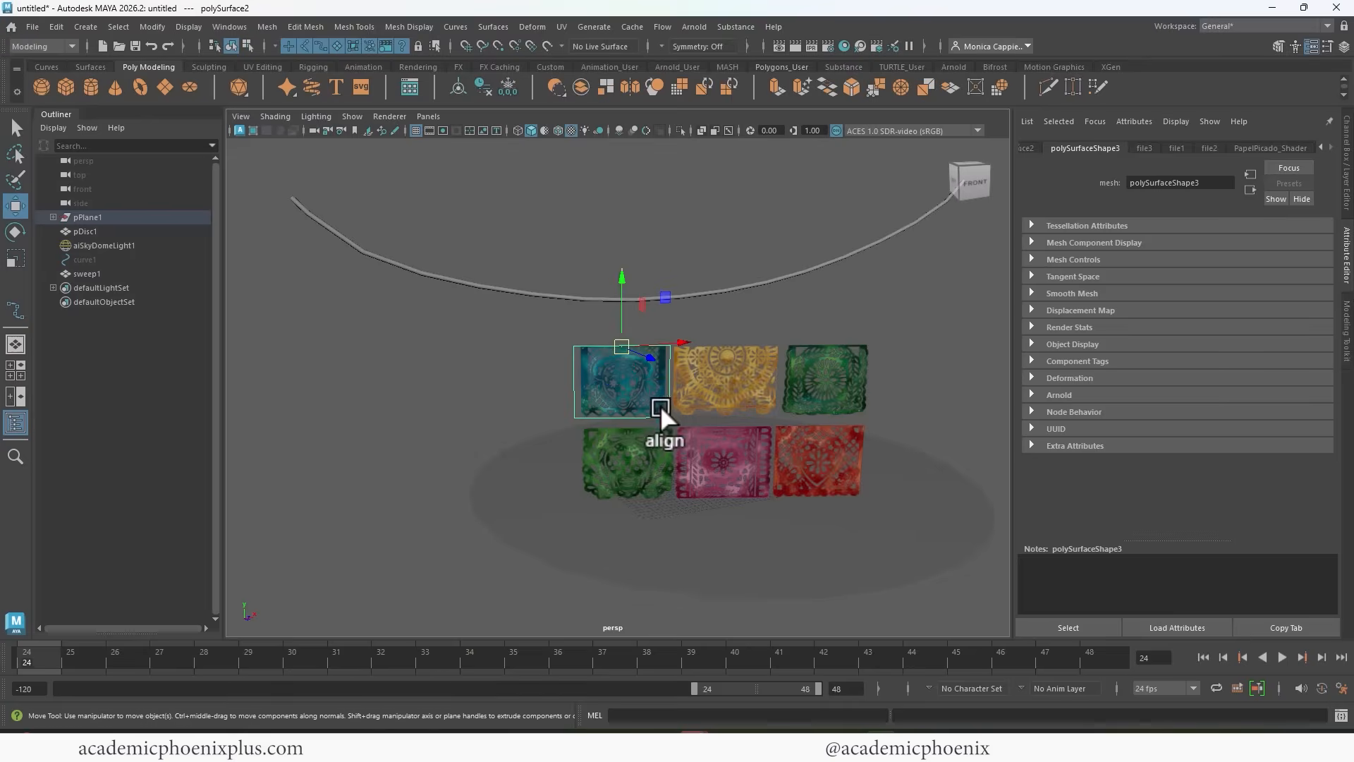
left_click(752, 374)
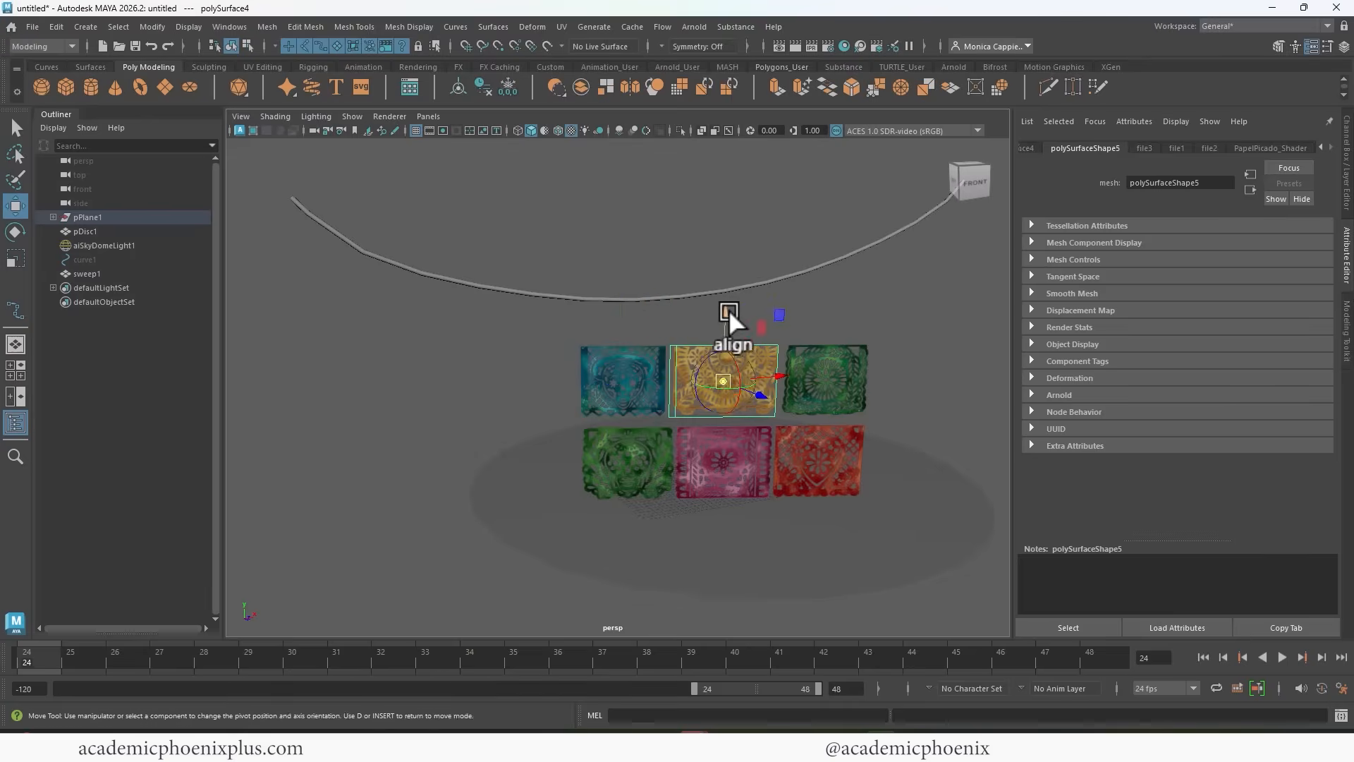
Move the pivot of the green upper-row banner to the middle of its top edge.
left_click(830, 382)
key("d")
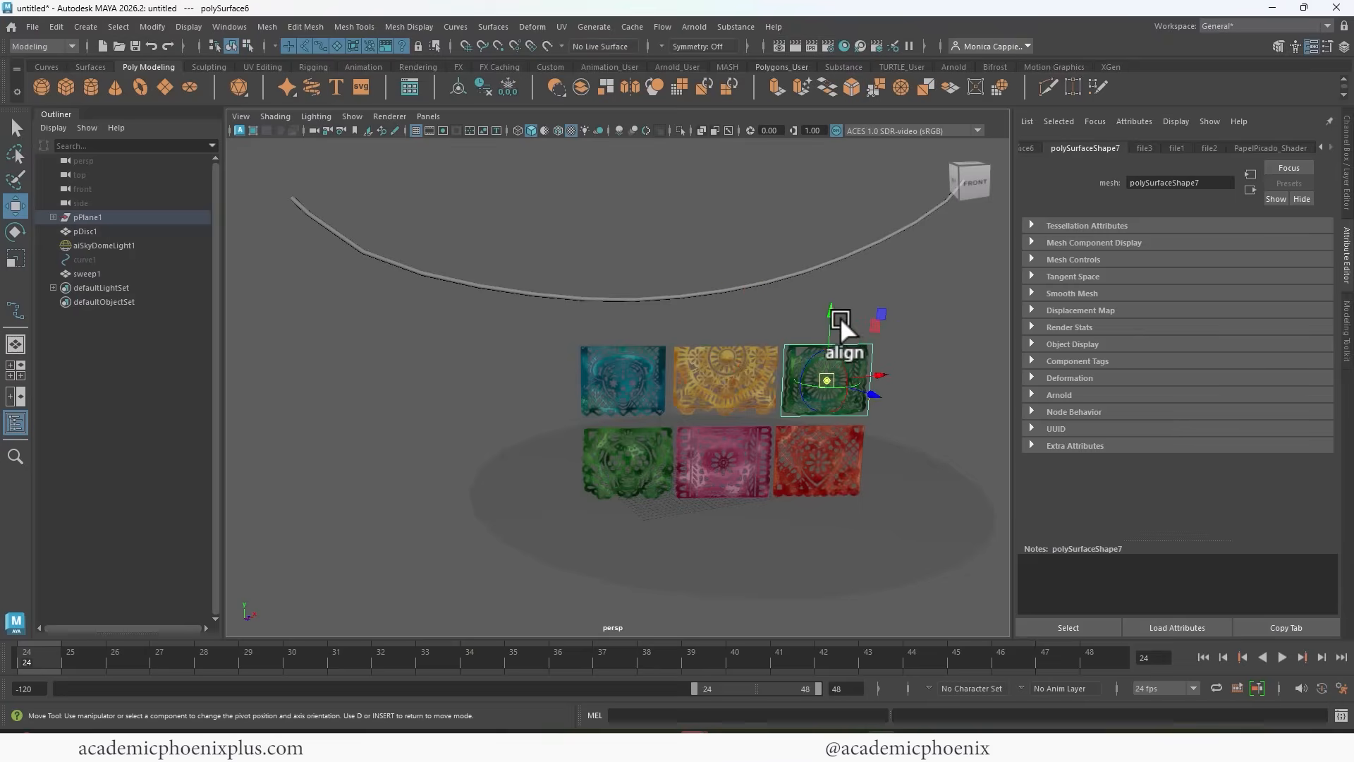
left_click_drag(839, 315, 839, 276)
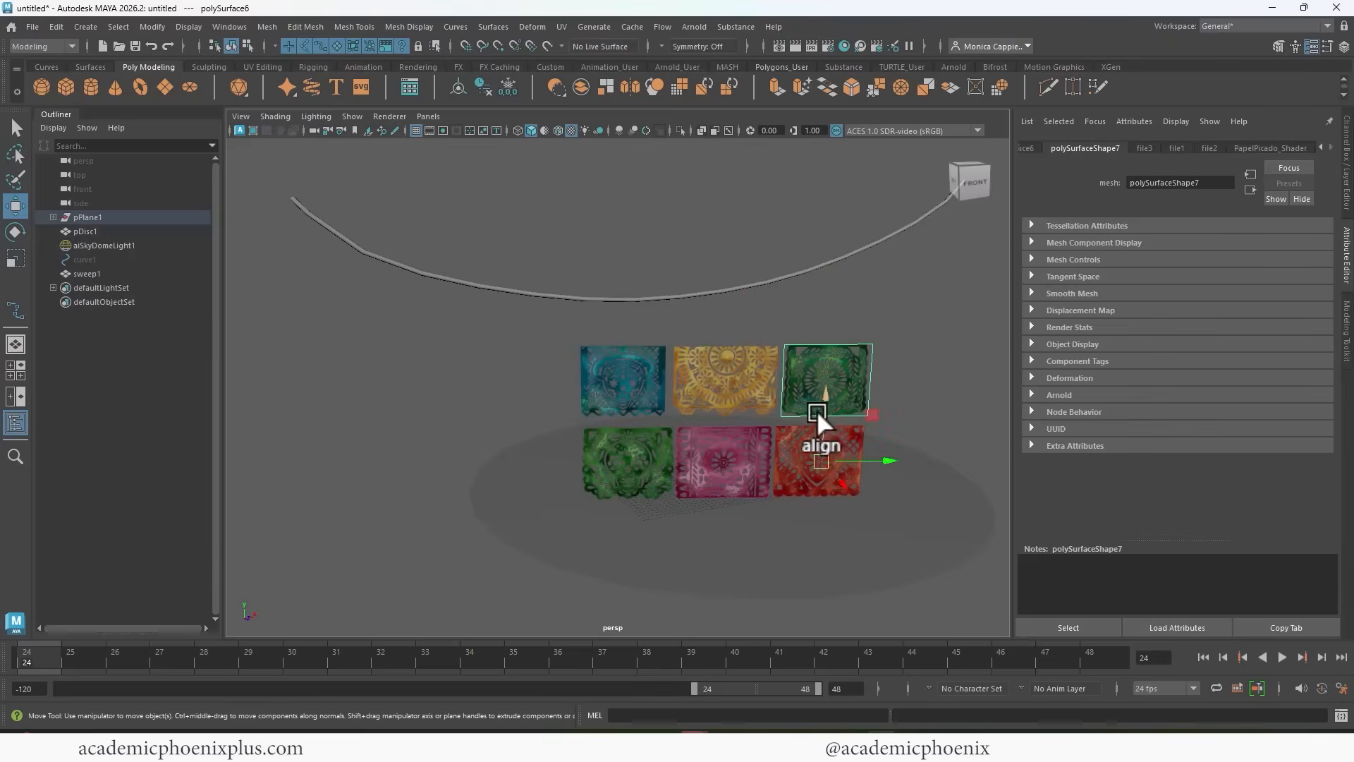
right_click_drag(833, 324, 891, 281)
key("d")
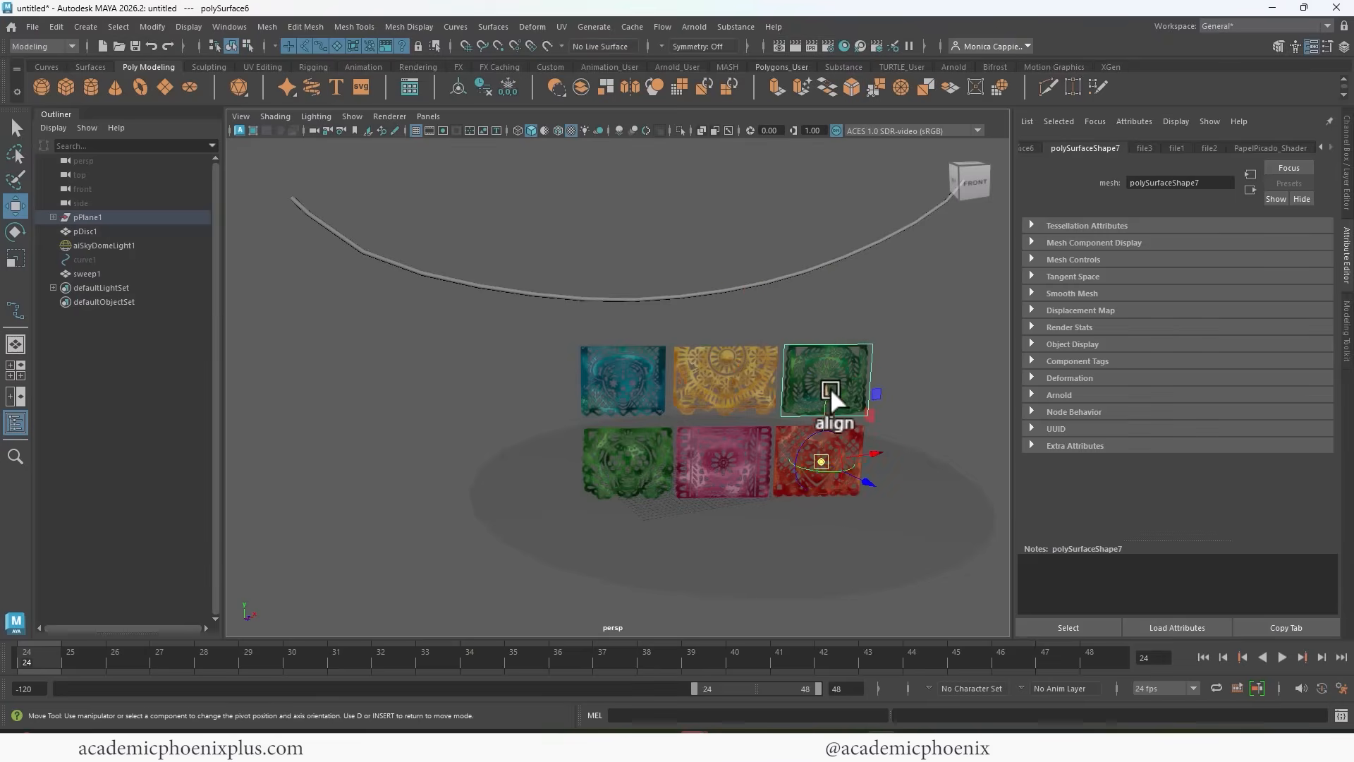
left_click_drag(831, 387, 842, 267)
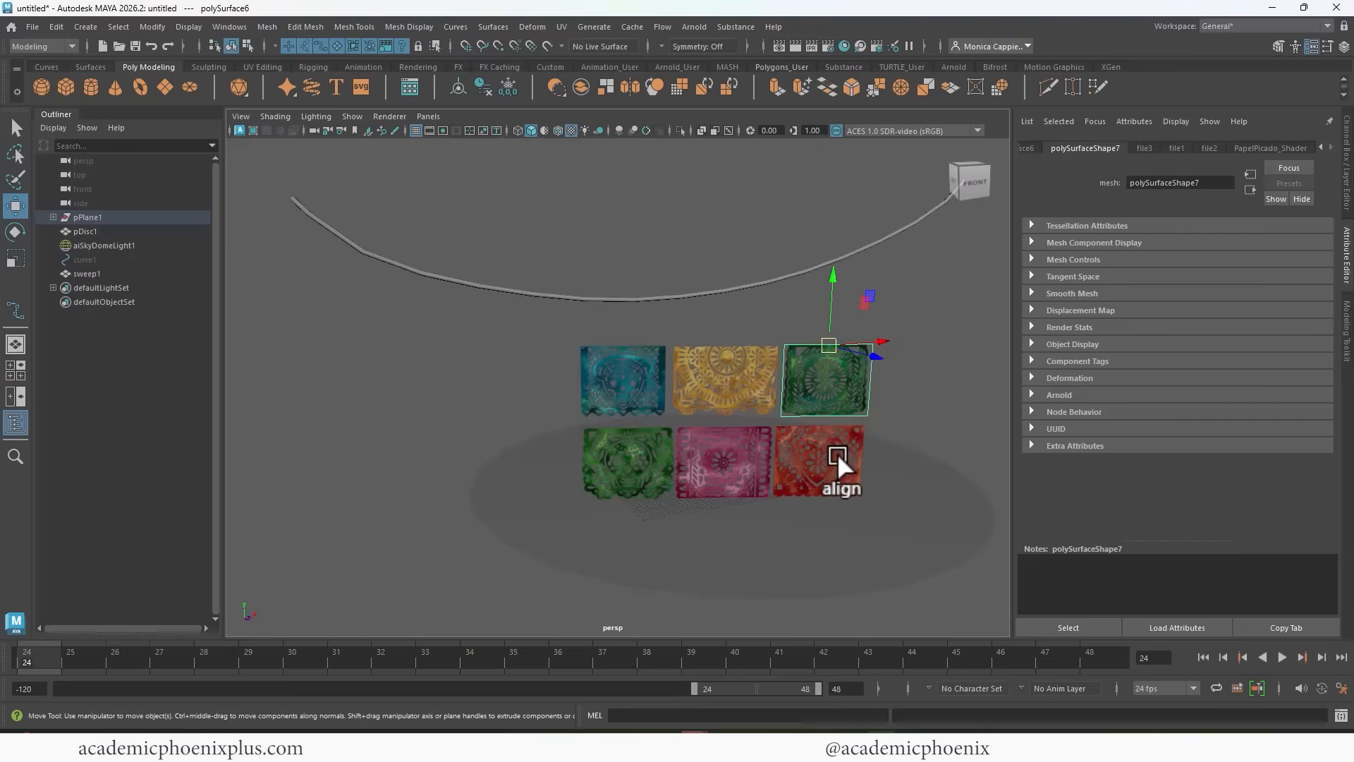
Move the pivots of the lower-row red, pink and green banners to the middle of their top edges.
left_click(836, 451)
key("d")
left_click_drag(823, 408, 828, 365)
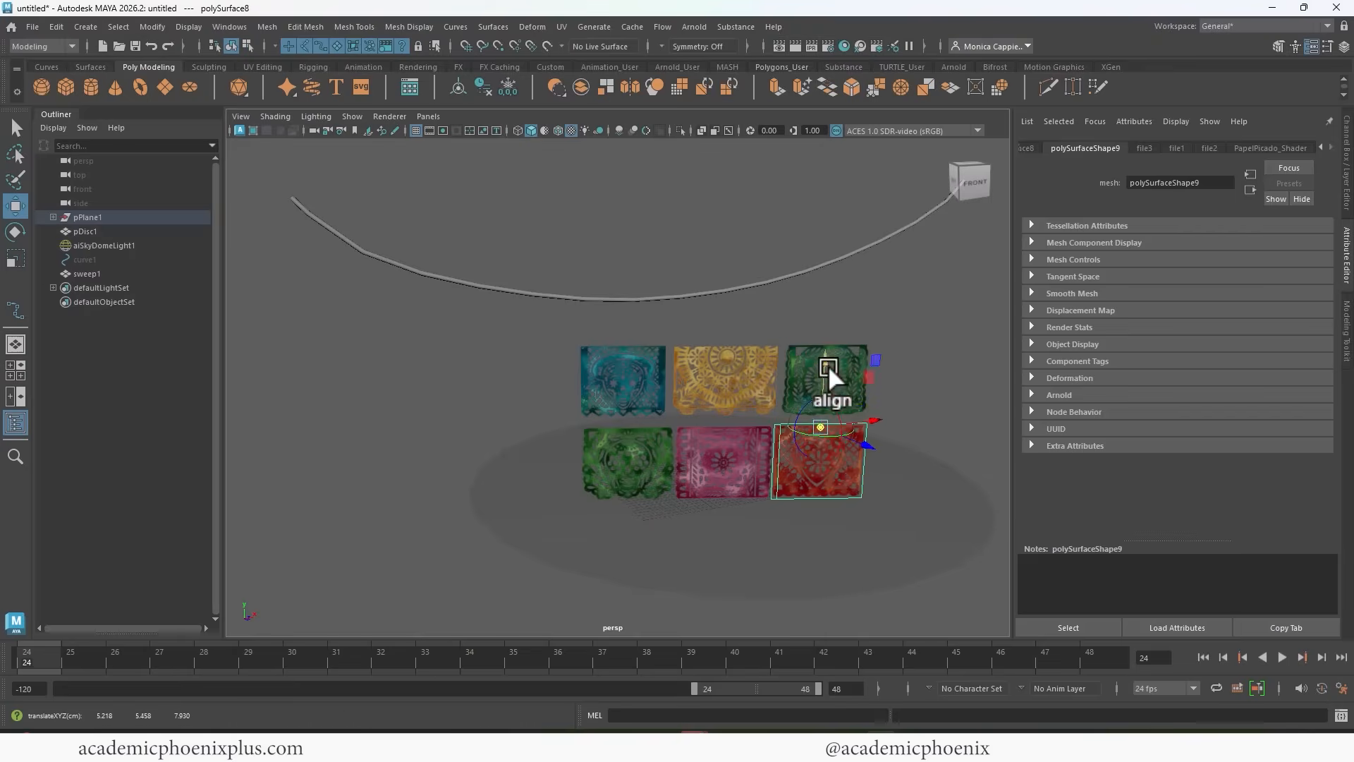
key("d")
left_click(708, 484)
key("d")
left_click_drag(727, 395, 727, 358)
left_click(636, 444)
left_click_drag(637, 441, 628, 357)
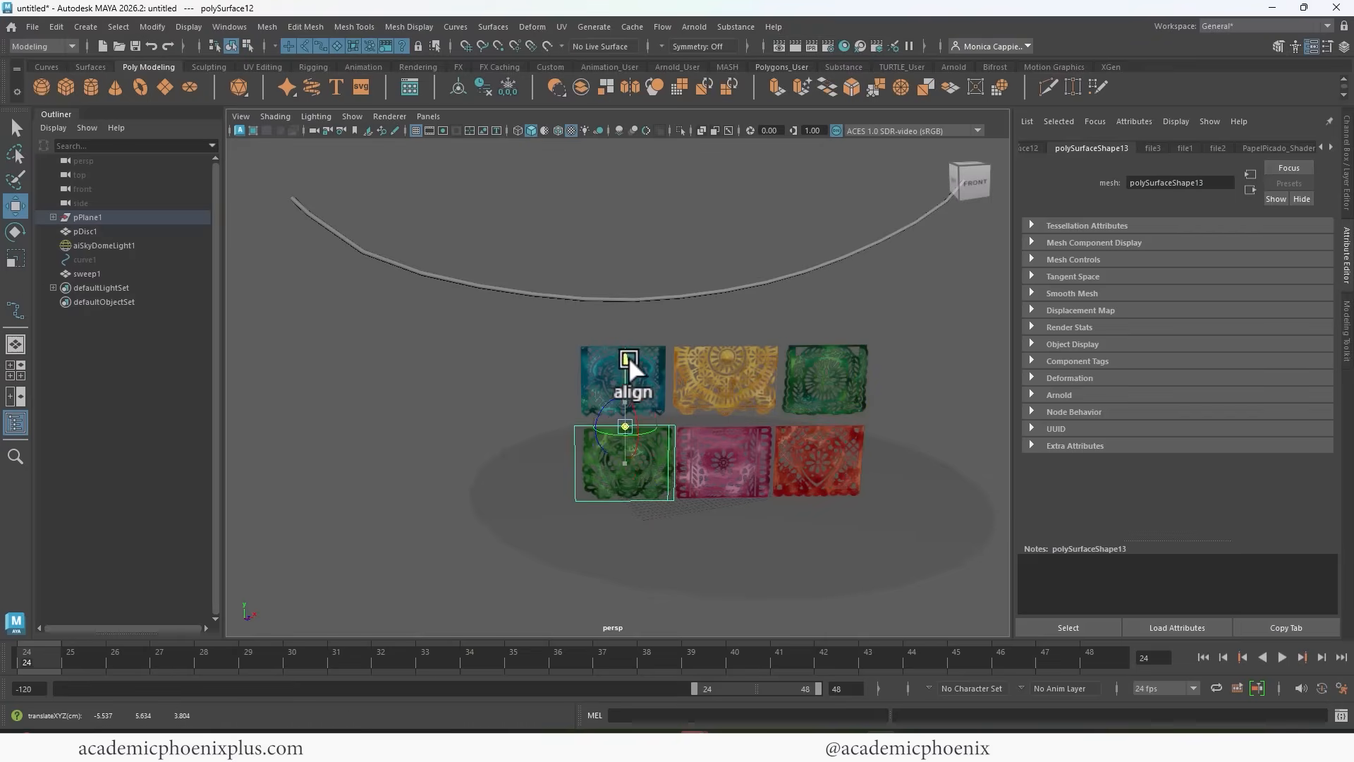
Snap the blue banner onto the string near the string's left end, hanging from its top-edge pivot.
left_click(655, 358)
middle_click_drag(359, 344, 599, 377, "alt")
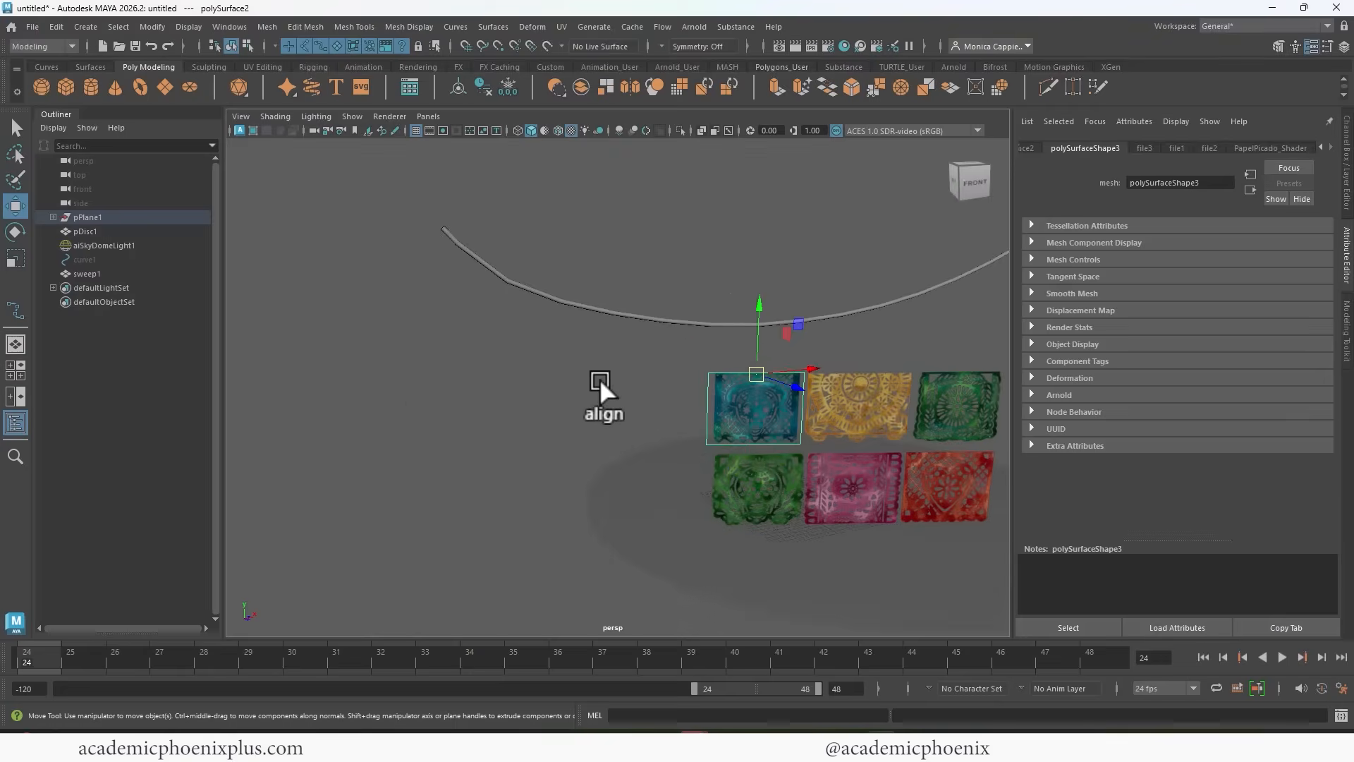
left_click_drag(599, 378, 538, 391, "alt")
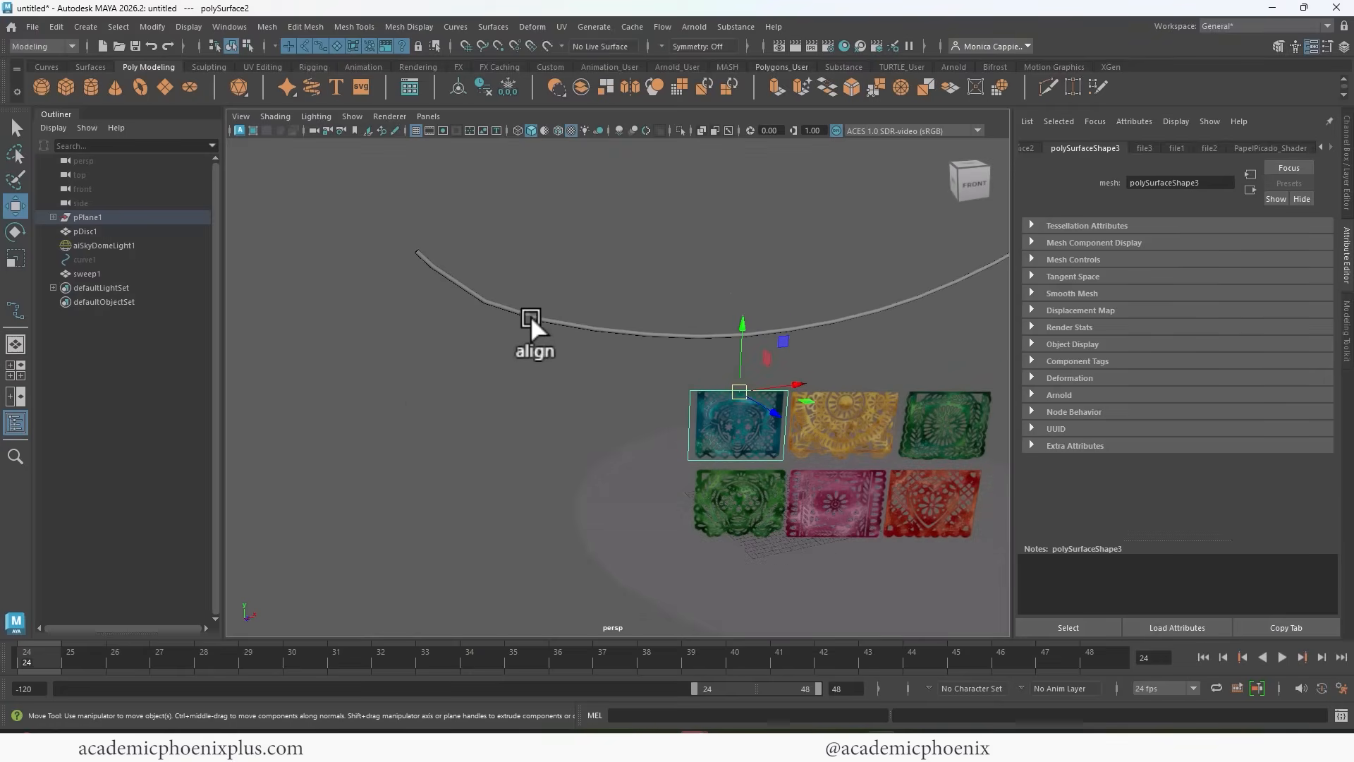
key("c")
mouse_move(476, 293)
middle_mouse_down()
mouse_move(593, 323)
mouse_move(742, 328)
mouse_move(903, 293)
mouse_move(511, 310)
mouse_move(465, 283)
mouse_move(615, 315)
mouse_move(488, 293)
mouse_move(861, 311)
mouse_move(595, 340)
mouse_move(463, 285)
mouse_move(763, 323)
mouse_move(860, 295)
mouse_move(467, 293)
mouse_move(441, 260)
mouse_move(477, 307)
mouse_move(941, 280)
mouse_move(485, 294)
middle_mouse_up()
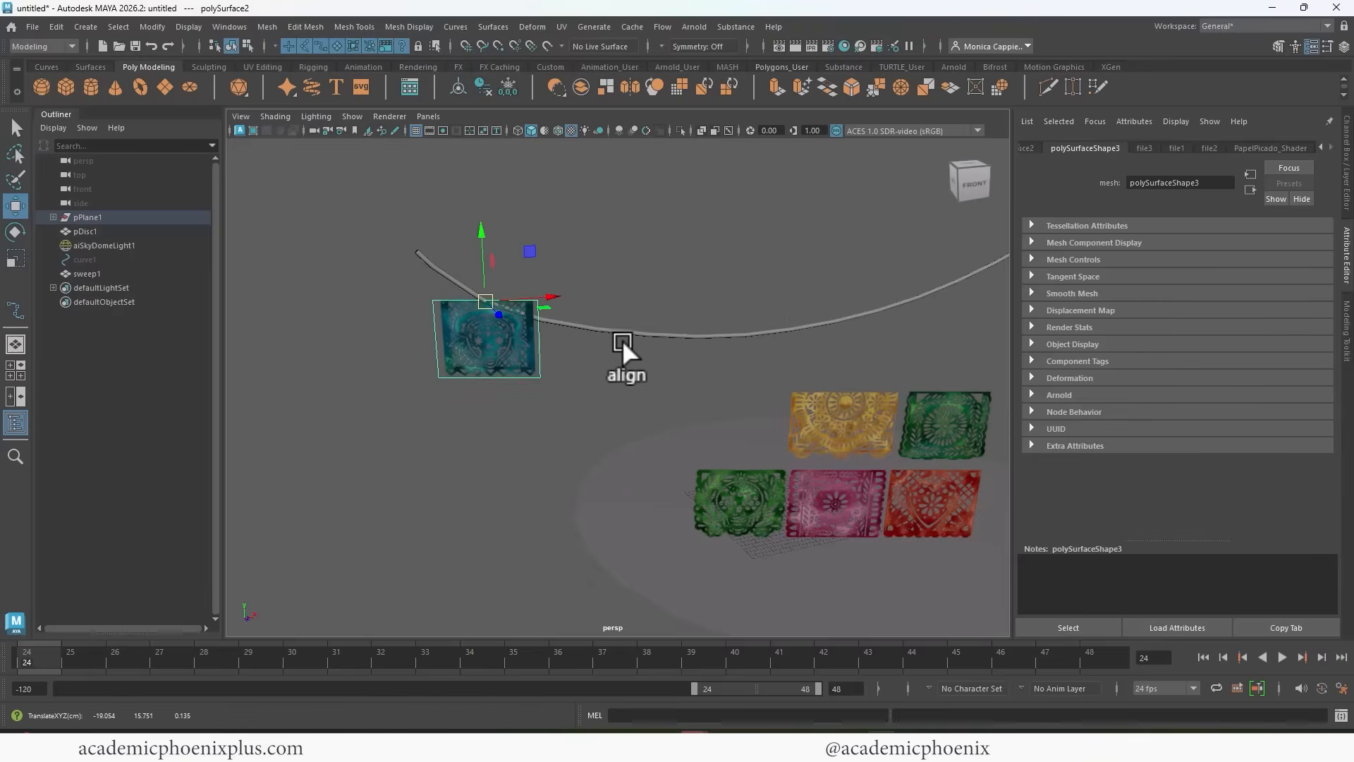
Rotate the blue banner about its top-edge pivot so its top edge follows the string's slope.
left_click_drag(622, 340, 636, 365, "alt")
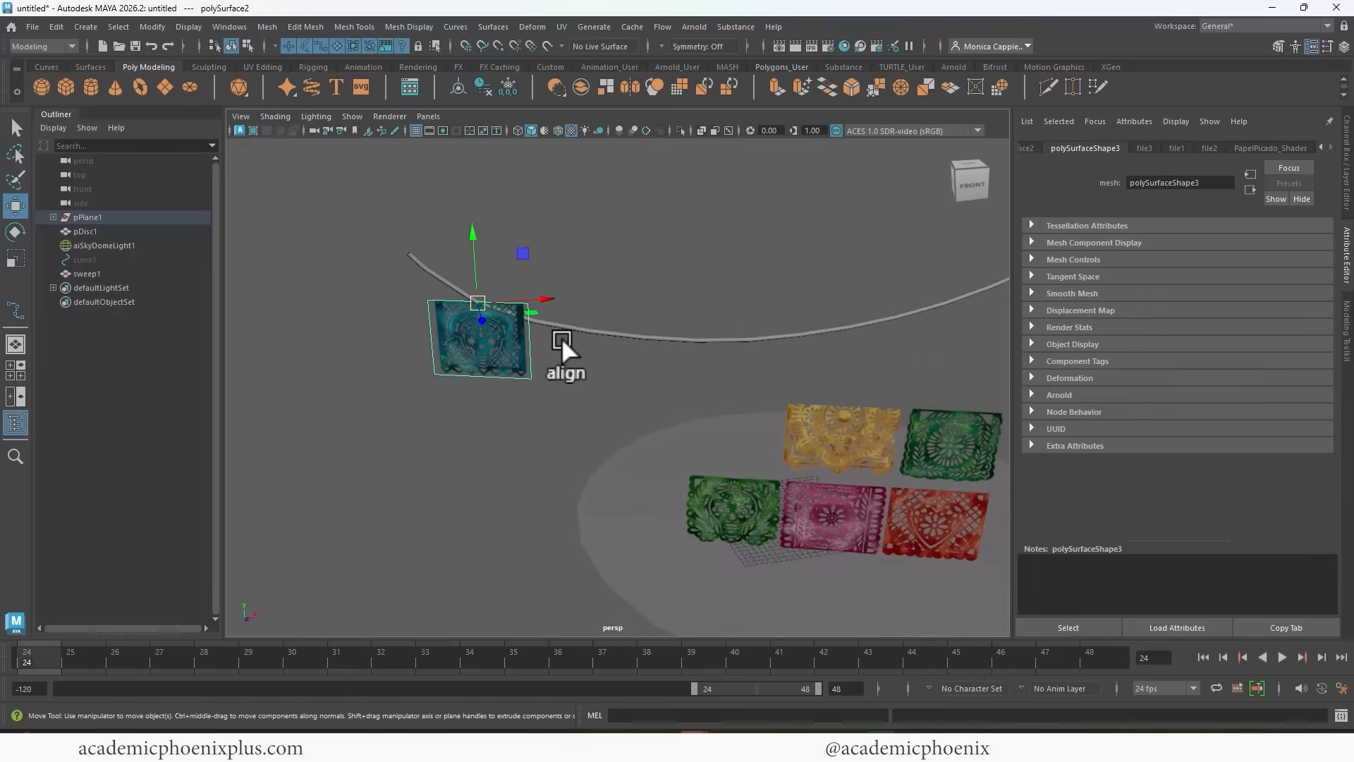
key("e")
left_click_drag(528, 276, 548, 295)
key("w")
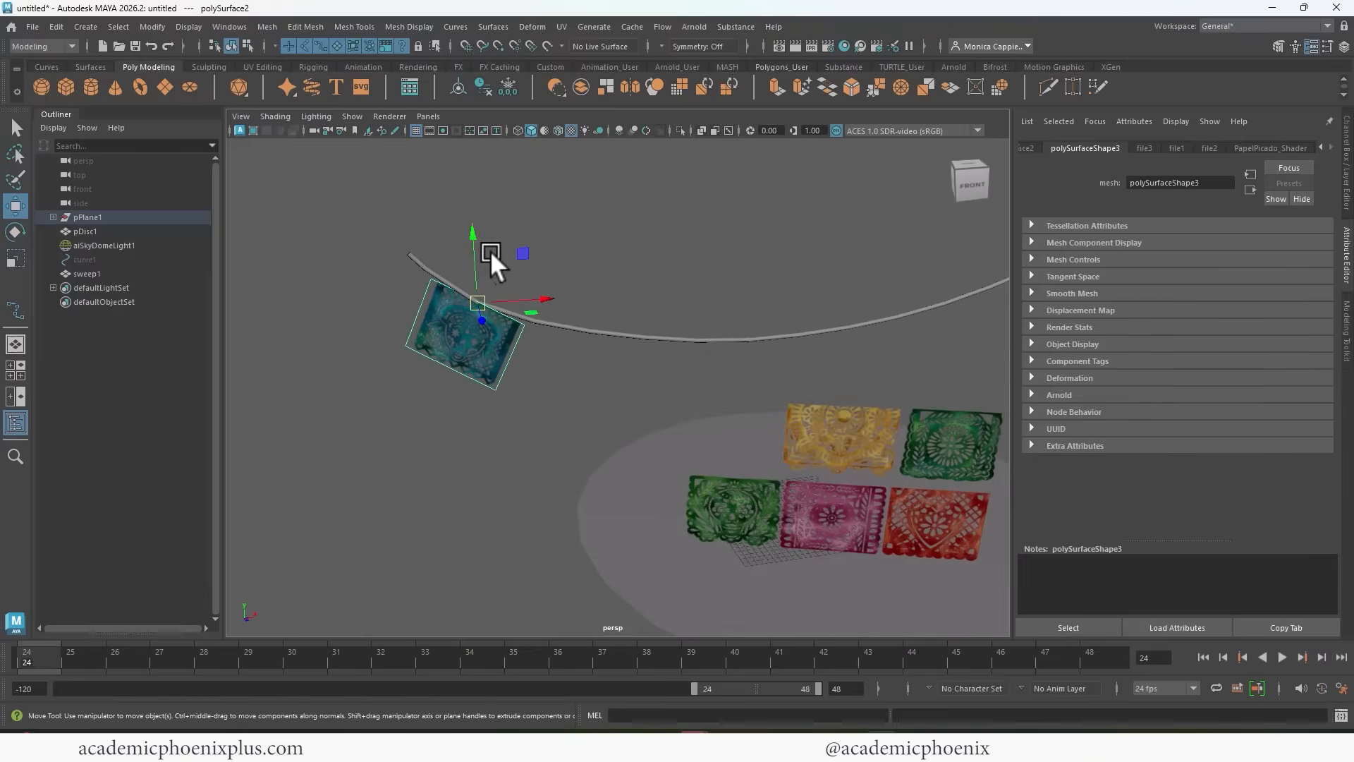
Fine-tune the position and rotation of the blue banner so its top edge sits against the string.
left_click_drag(471, 236, 472, 233)
key("e")
left_click_drag(531, 333, 536, 327)
key("w")
left_click_drag(547, 295, 556, 295)
left_click_drag(484, 228, 483, 234)
left_click(722, 519)
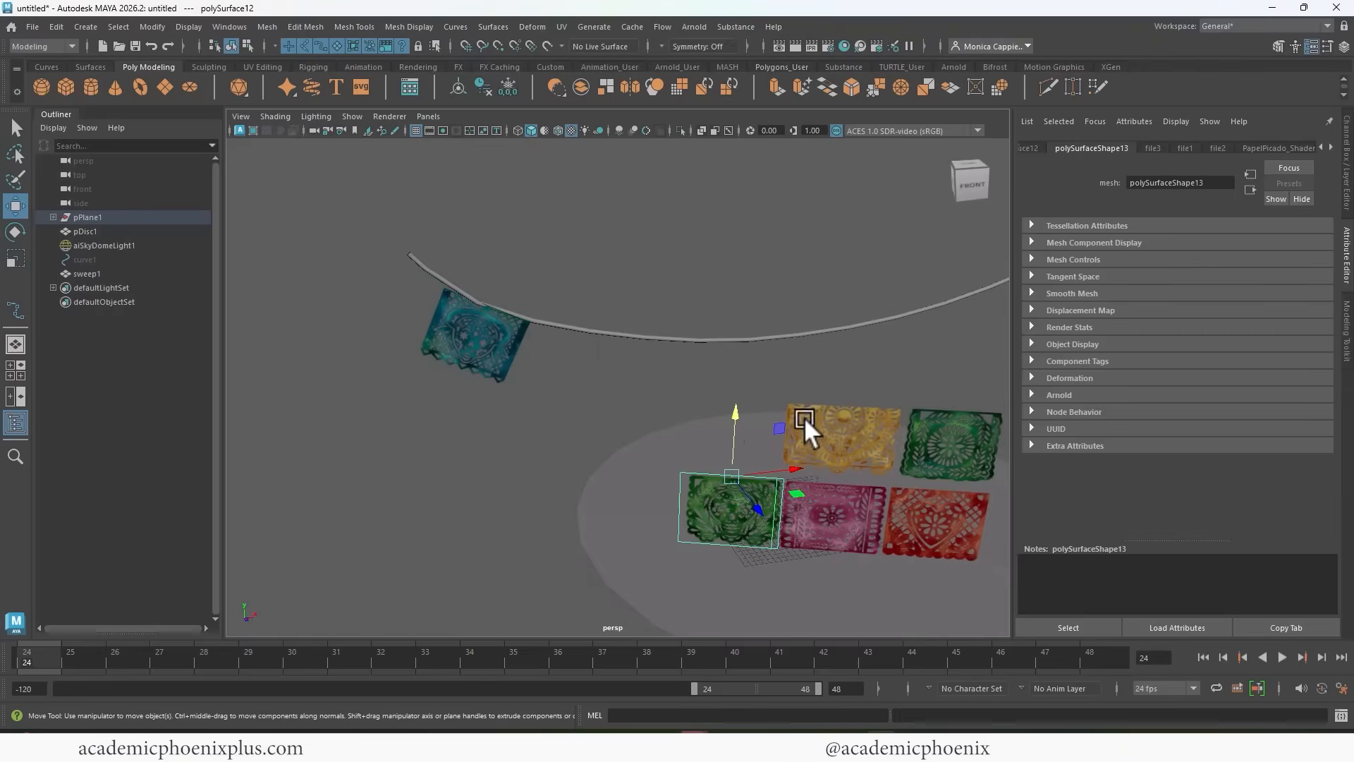
Snap the yellow banner onto the string beside the blue banner and rotate it to follow the string's slope.
left_click(863, 420)
key("c")
middle_click_drag(582, 336, 740, 349)
middle_click_drag(589, 337, 866, 283)
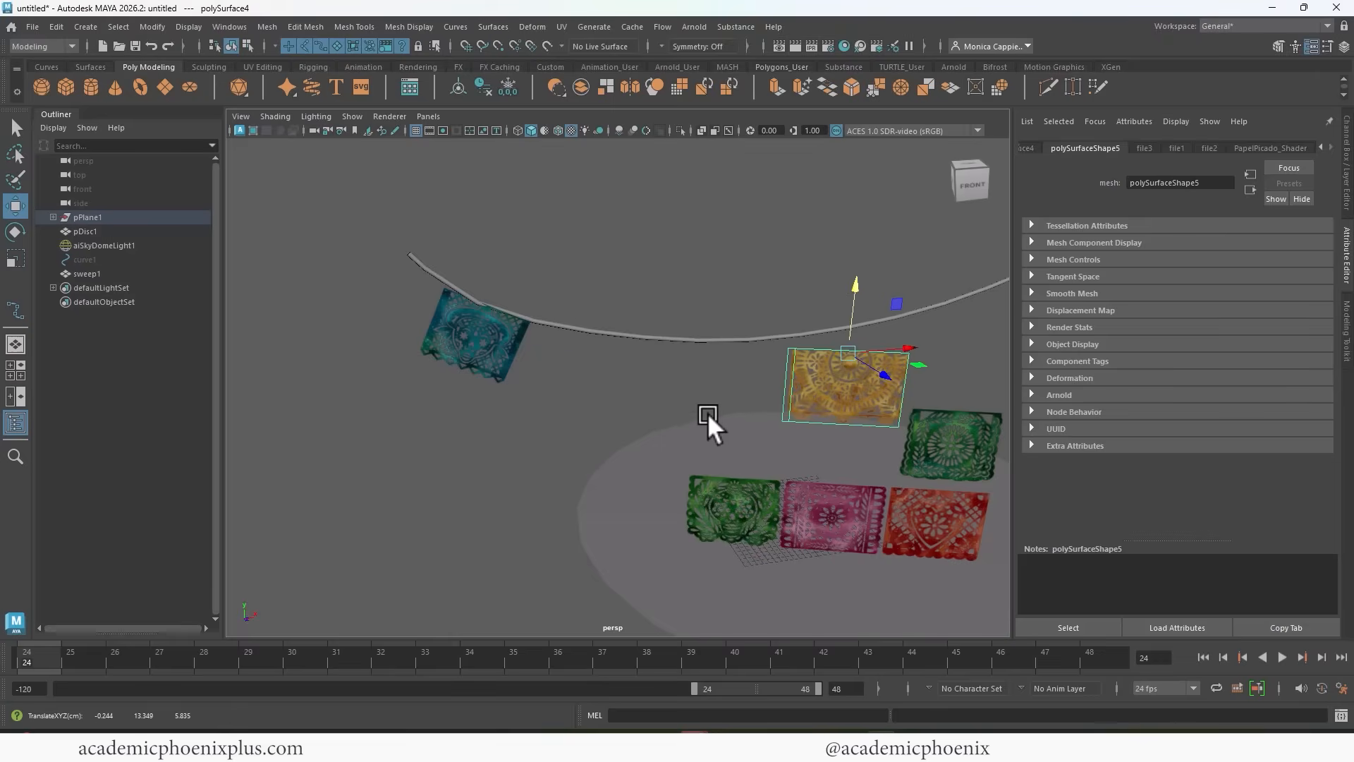
key("c")
middle_click_drag(585, 329, 596, 326)
key("e")
left_click_drag(649, 298, 654, 310)
Snap the dark green banner onto the string beside the yellow banner.
left_click(963, 443)
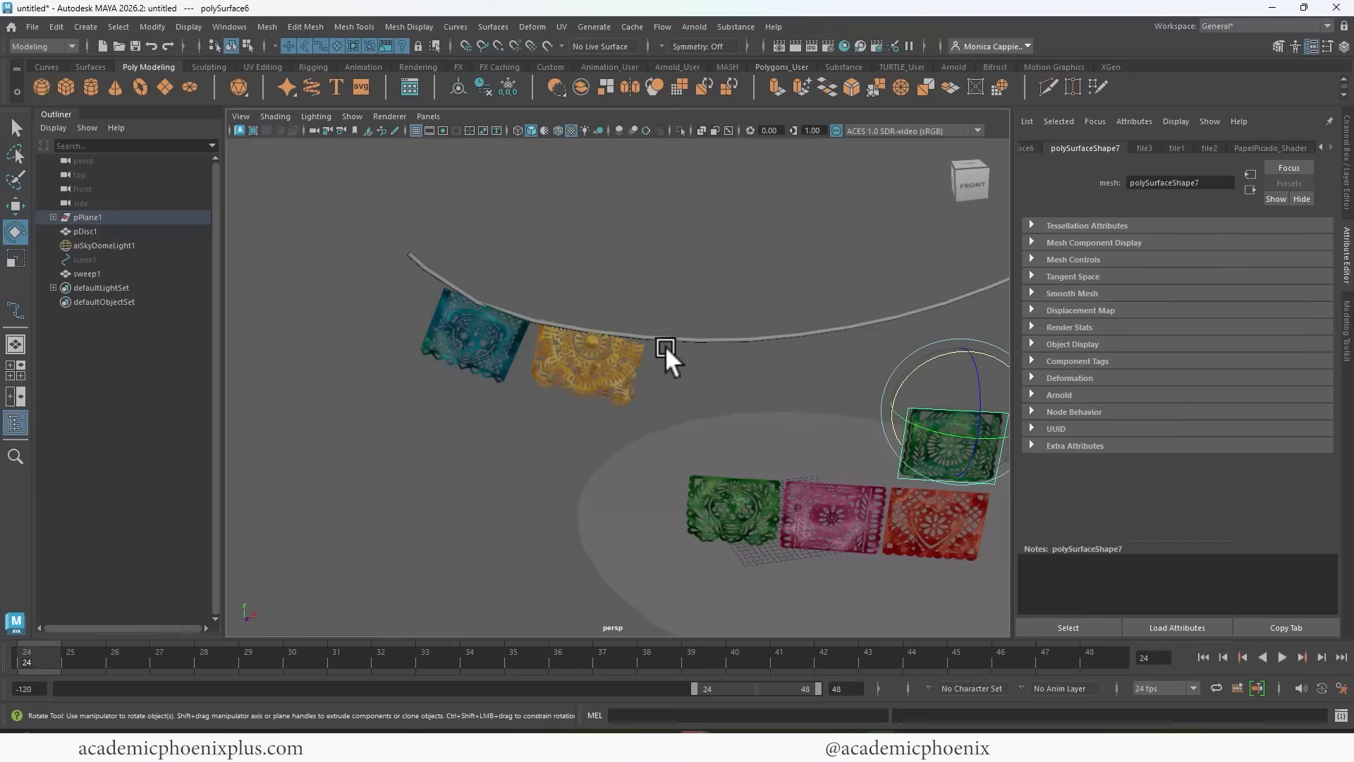
key("c")
middle_click_drag(720, 336, 713, 333)
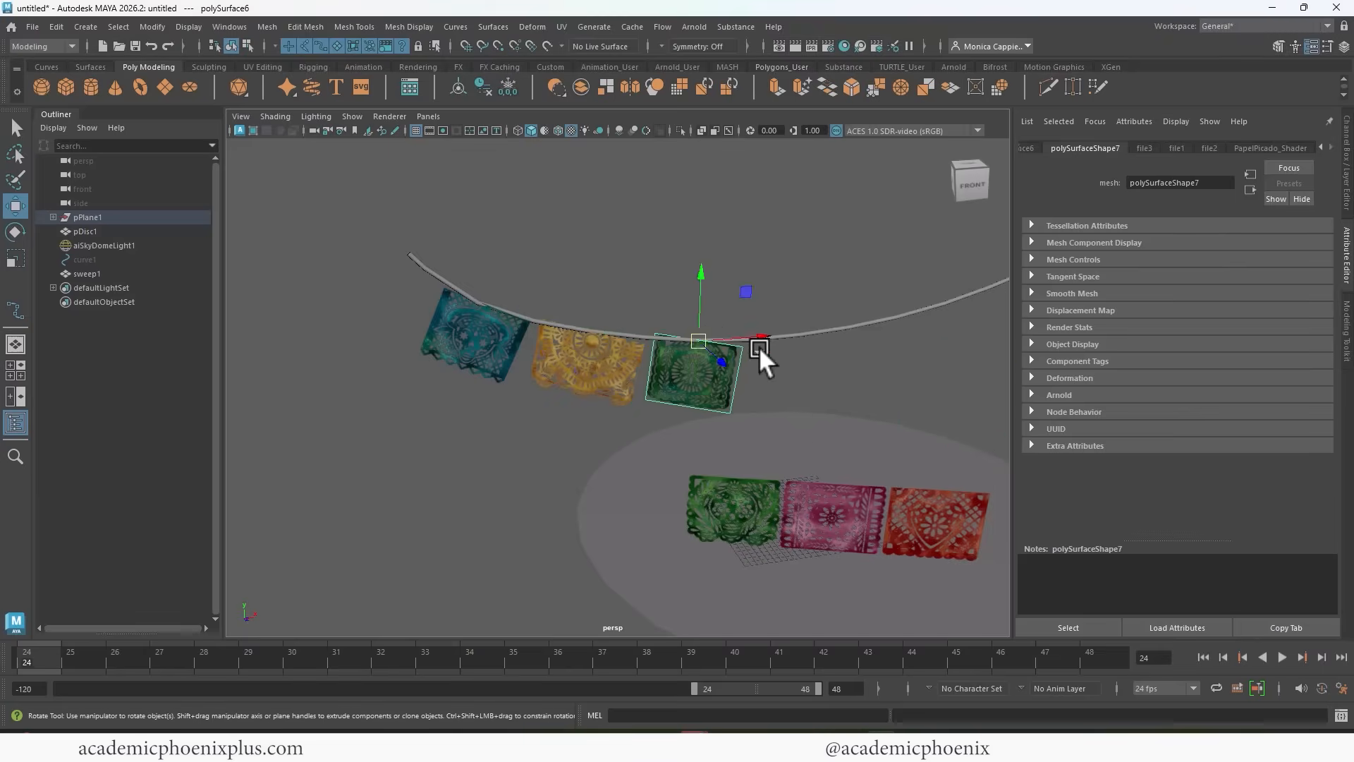
Snap the red heart banner onto the string beside the dark green banner.
left_click(753, 533)
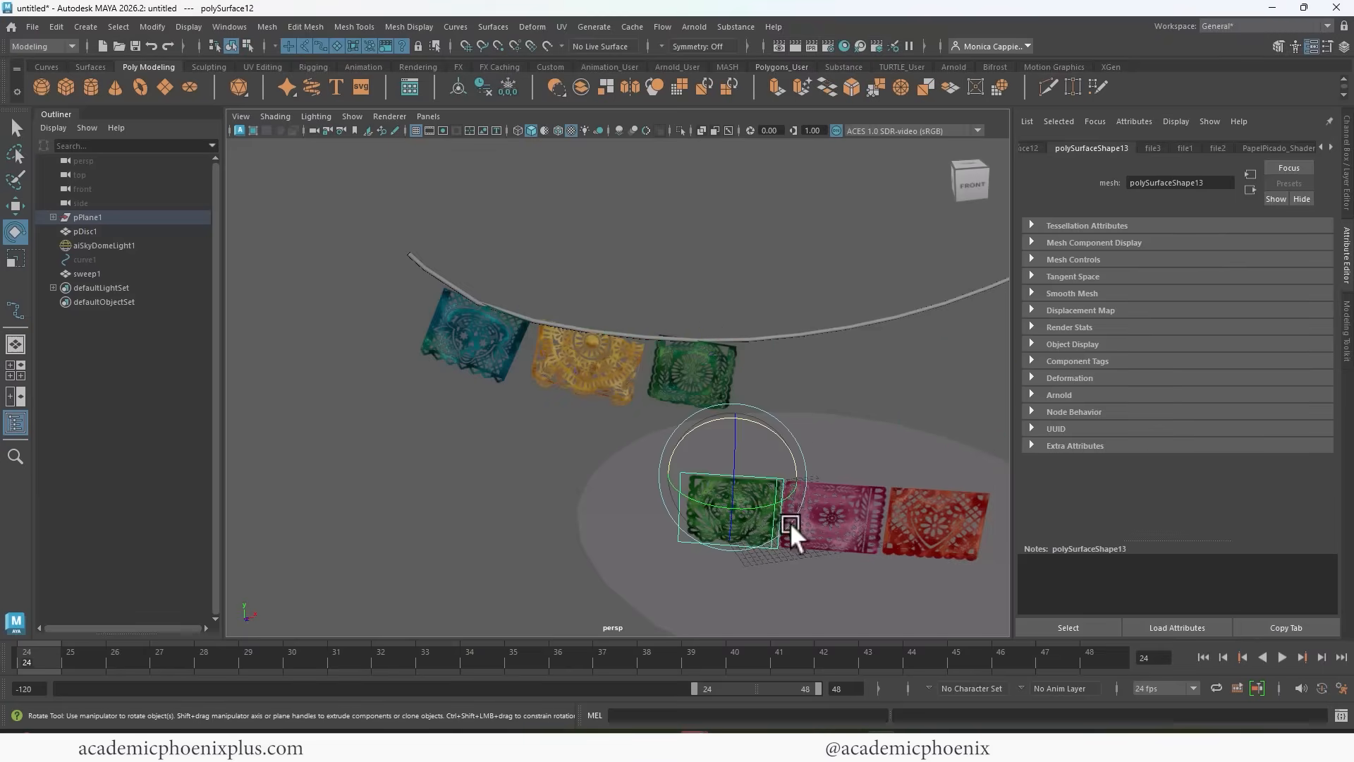
left_click(923, 510)
key("c")
key("w")
key("v")
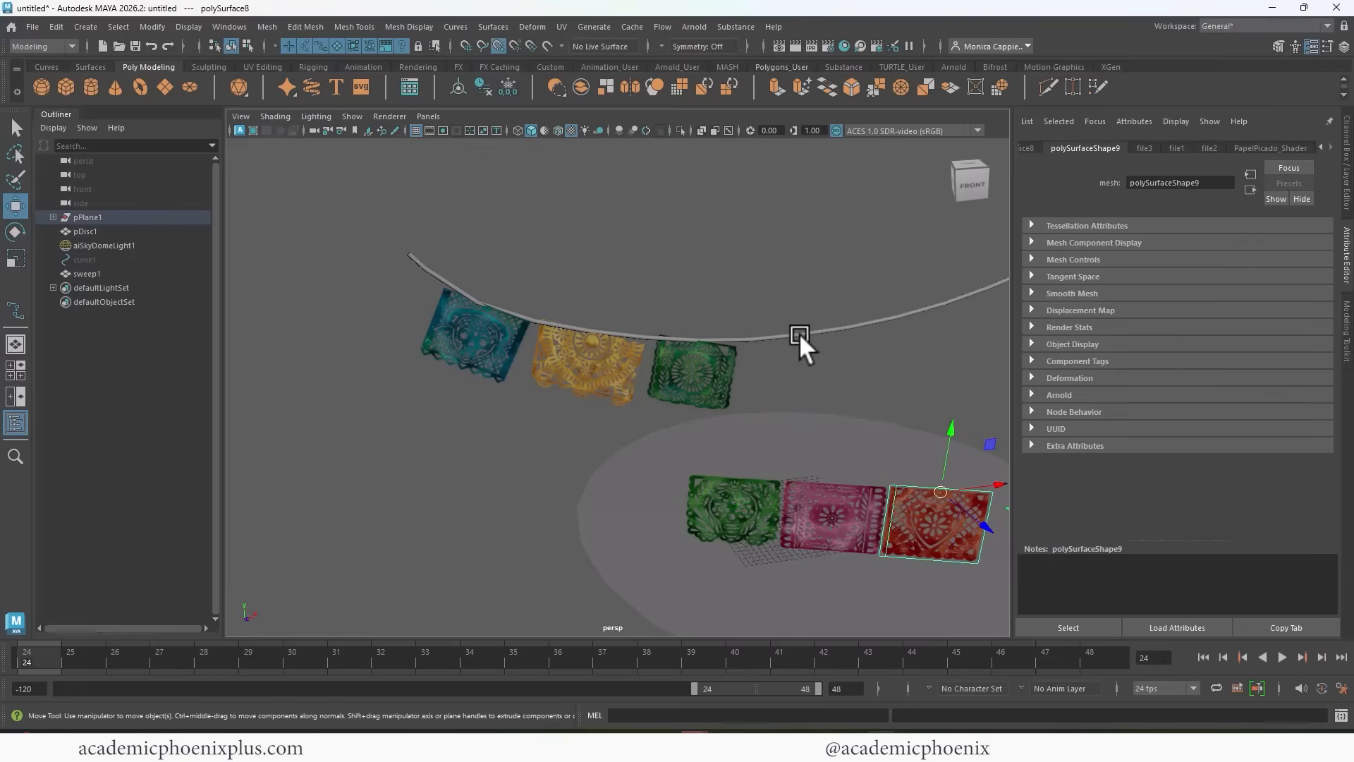
middle_click_drag(799, 333, 806, 333)
middle_click_drag(889, 353, 797, 340, "alt")
Snap the pink banner beside the red one, and the light green banner beside the pink one, along the rising string.
left_click(739, 540)
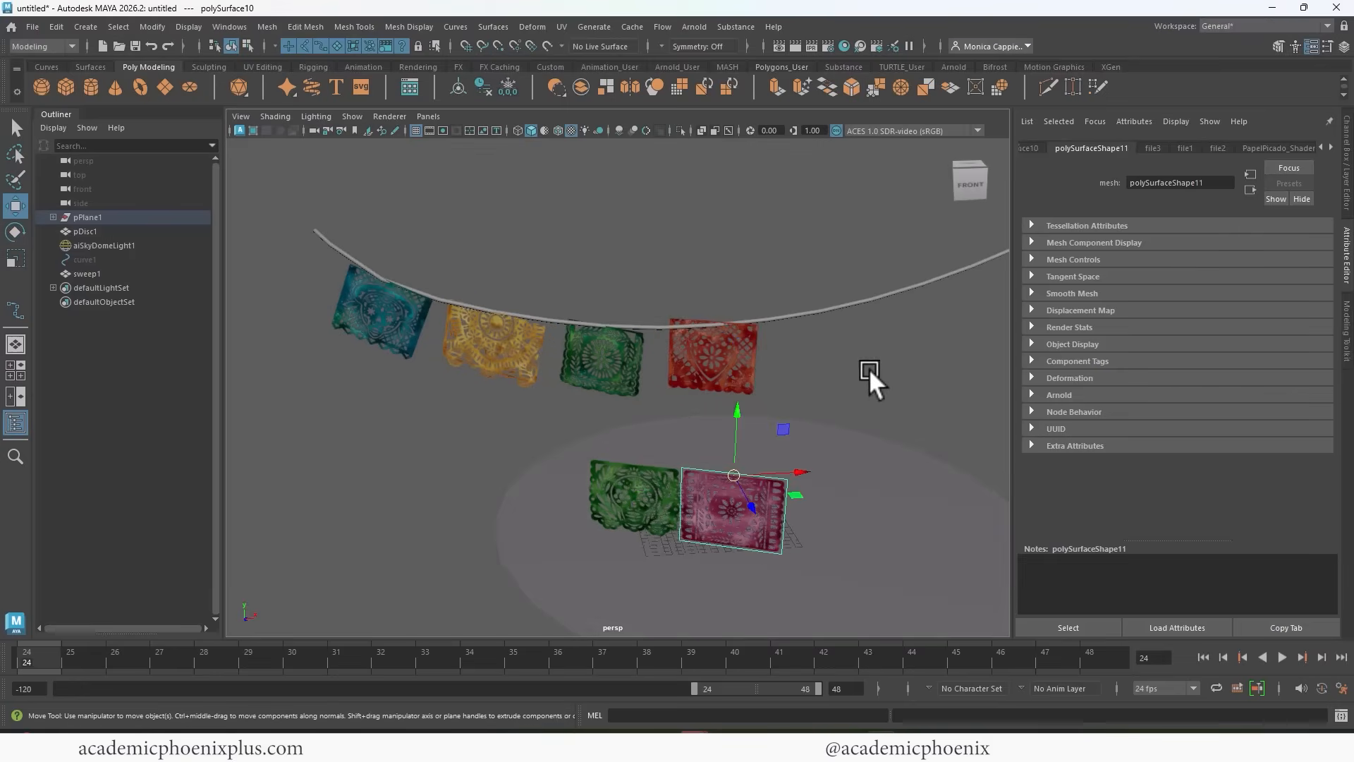
key("c")
middle_click(845, 302)
middle_click_drag(845, 302, 835, 306)
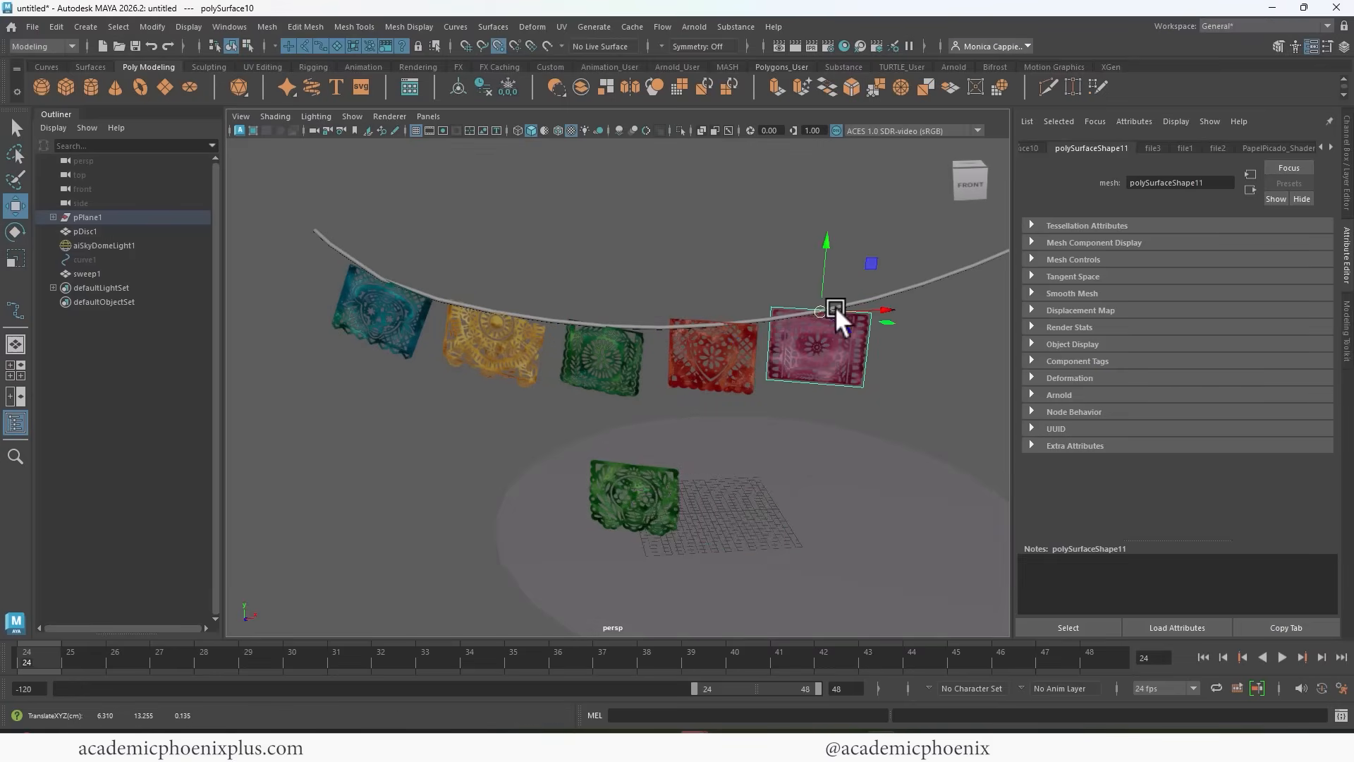
left_click(650, 501)
key("c")
middle_click_drag(963, 296, 919, 280)
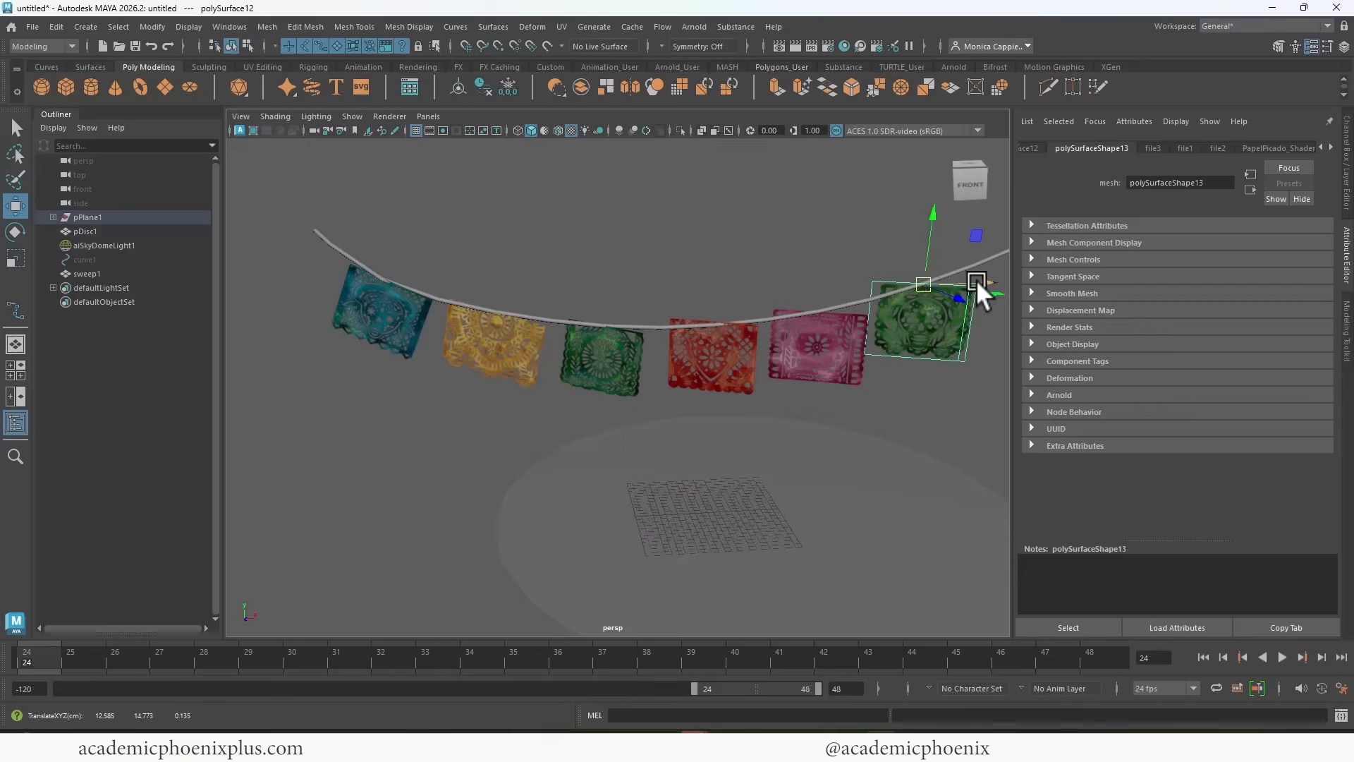
left_click_drag(980, 283, 988, 281)
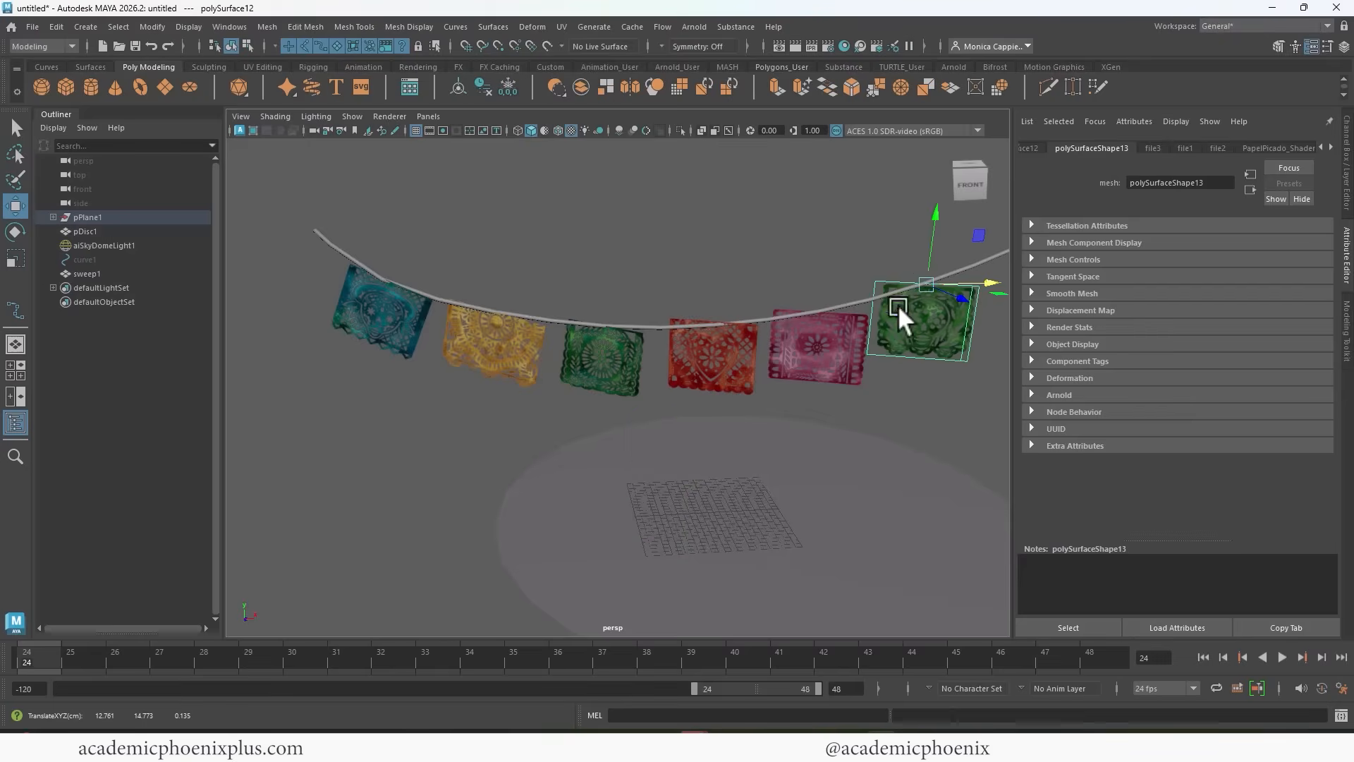
With the dark green banner selected, set the viewport layout to Two Panes Side by Side, showing top and perspective views.
left_click(603, 346)
left_click_drag(667, 359, 715, 437, "alt")
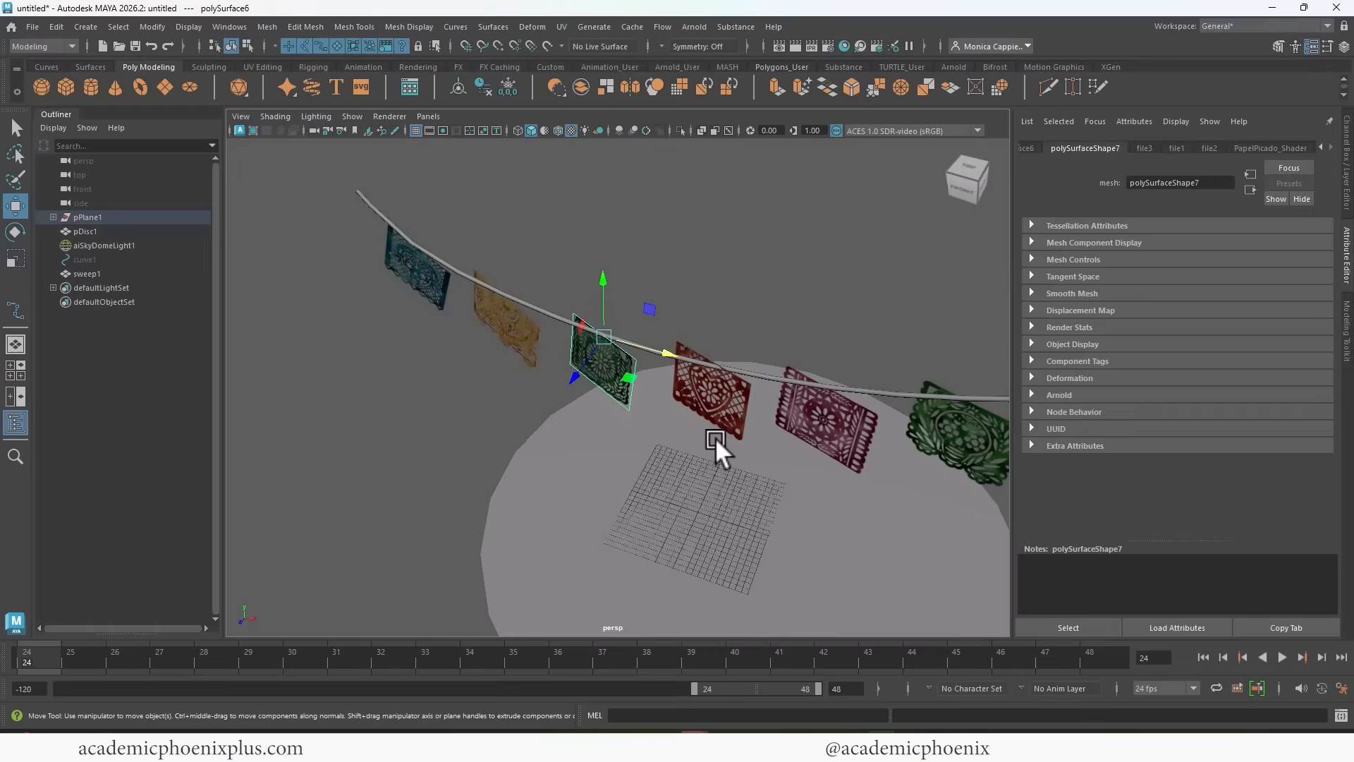
key("space")
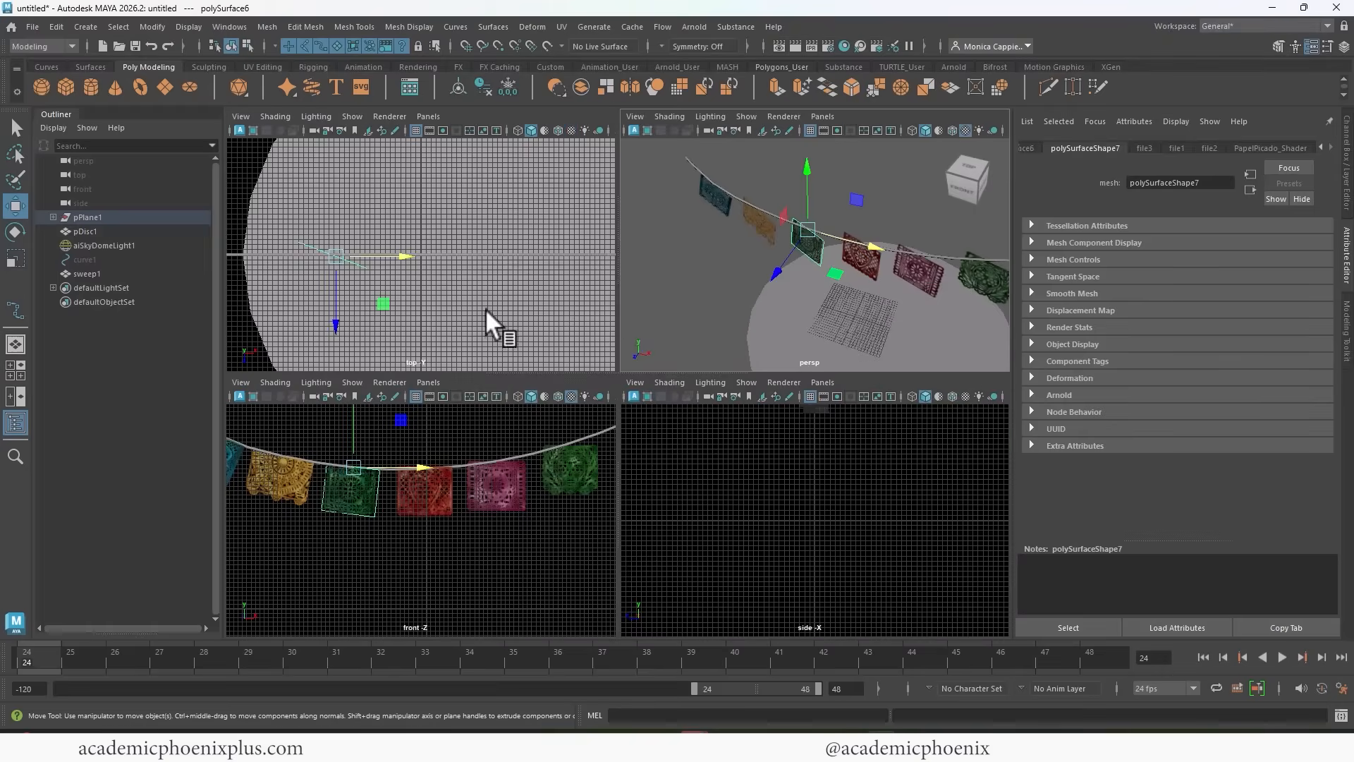
key("space")
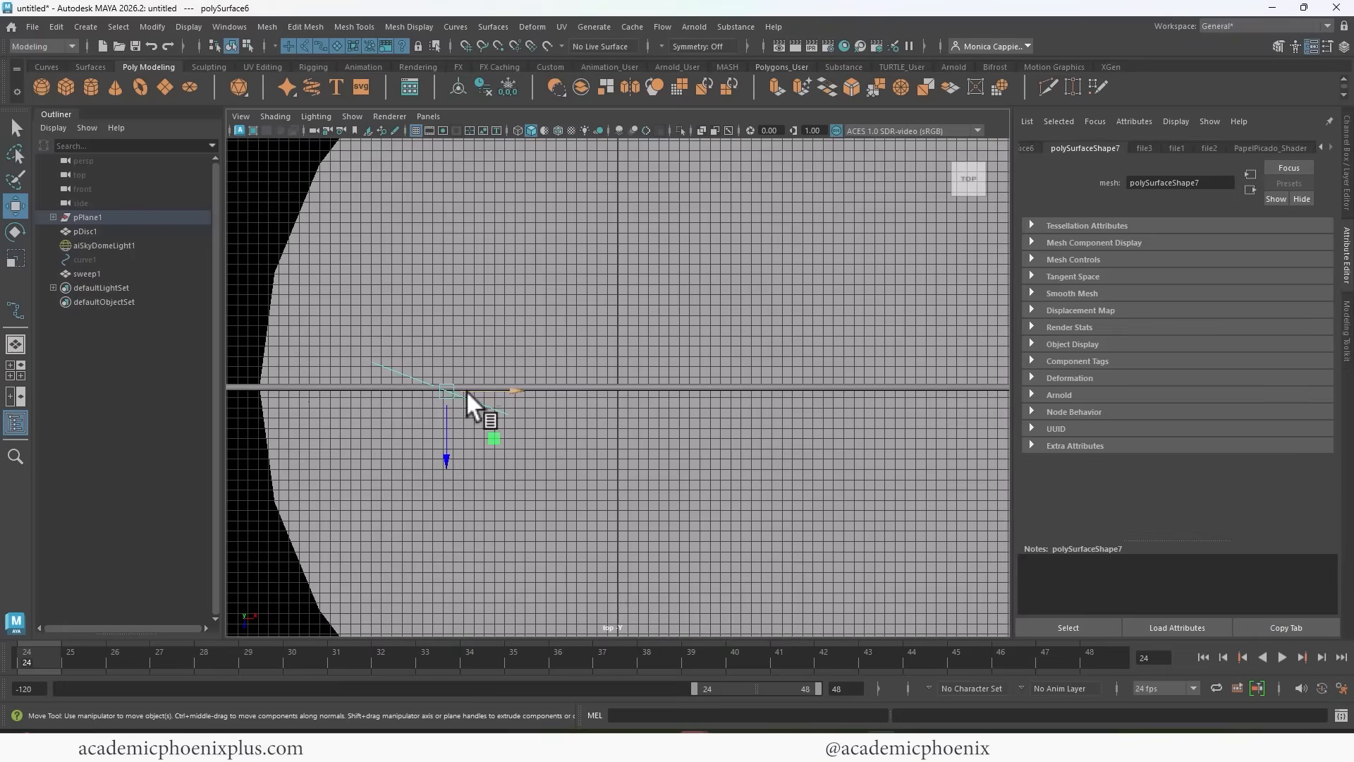
left_click(15, 370)
left_click(428, 116)
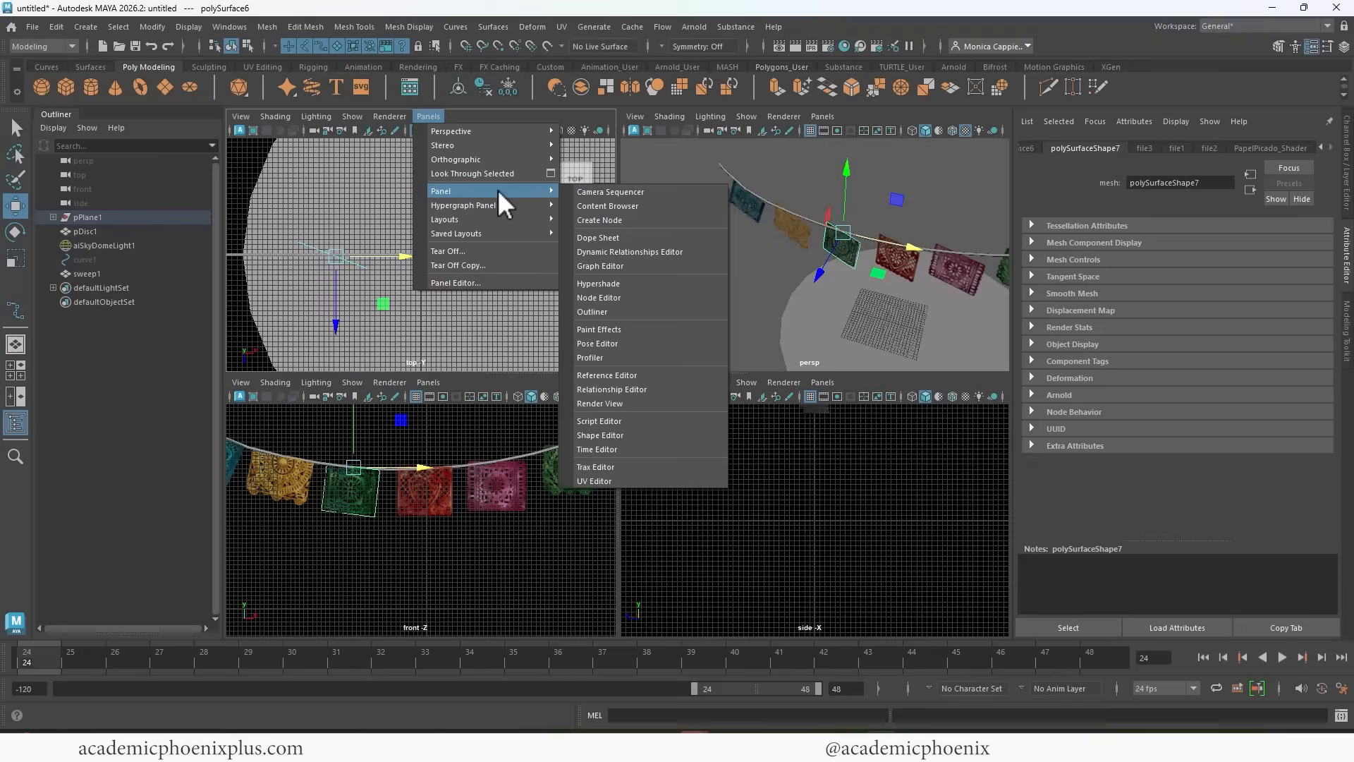
mouse_move(519, 220)
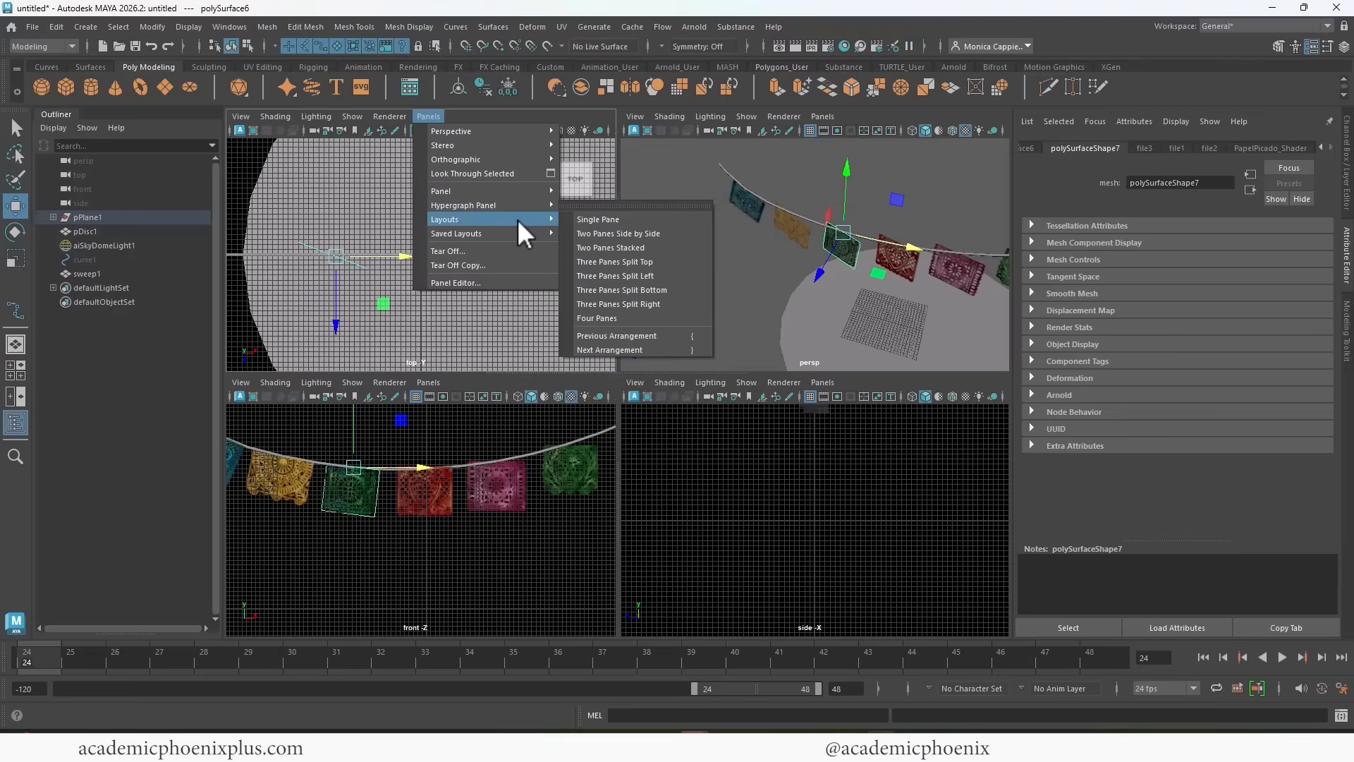
left_click(633, 236)
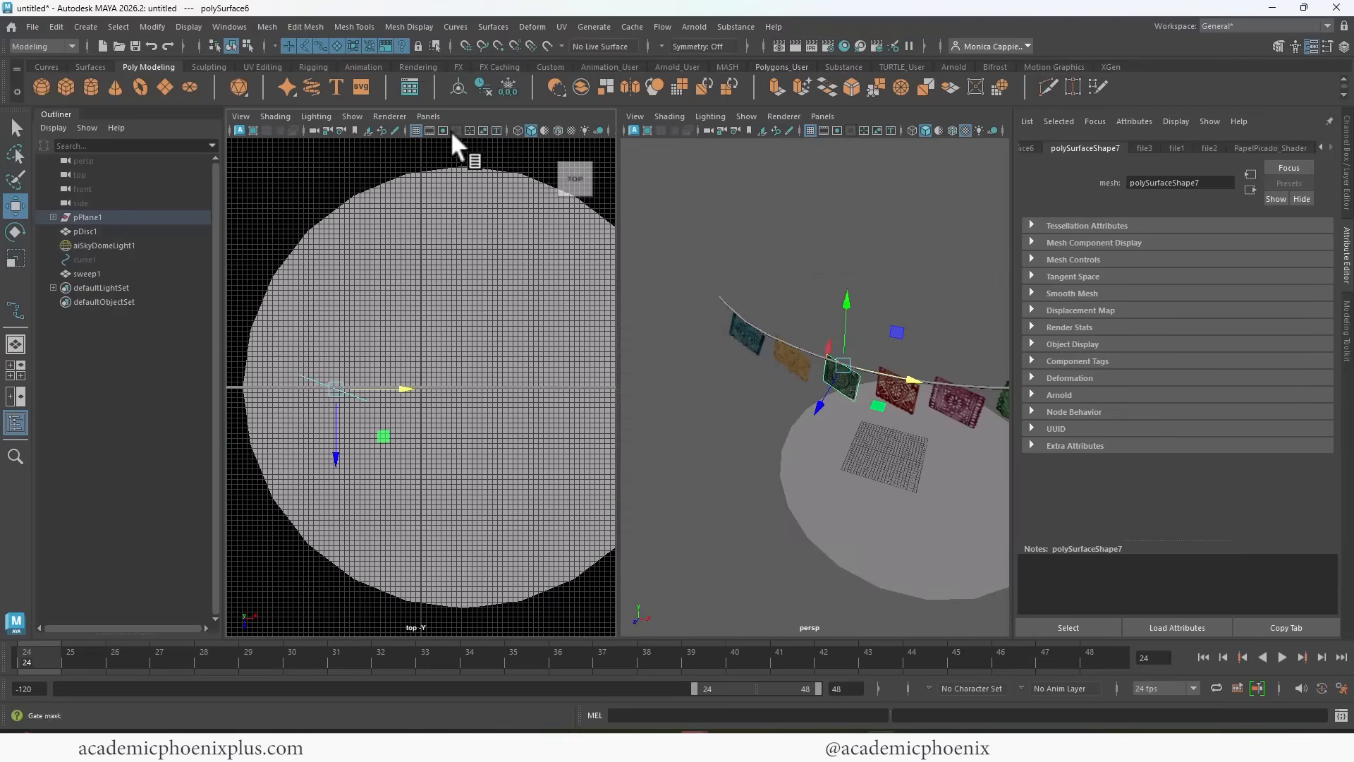
Rotate the dark green banner in the top view until it runs parallel to the string.
middle_click_drag(892, 336, 888, 328, "alt")
middle_click_drag(889, 327, 931, 284, "alt")
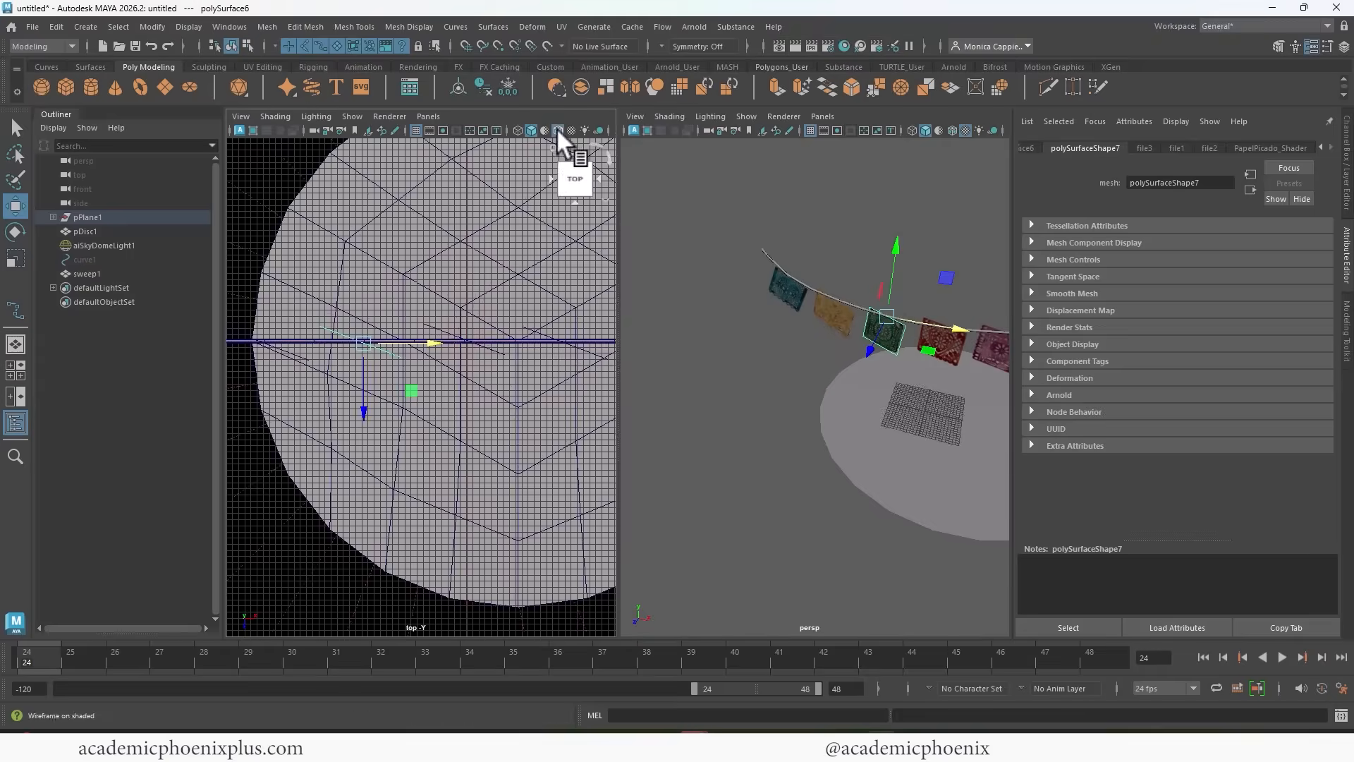
left_click(557, 130)
scroll(405, 274, "up", 2)
middle_click_drag(457, 272, 500, 259, "alt")
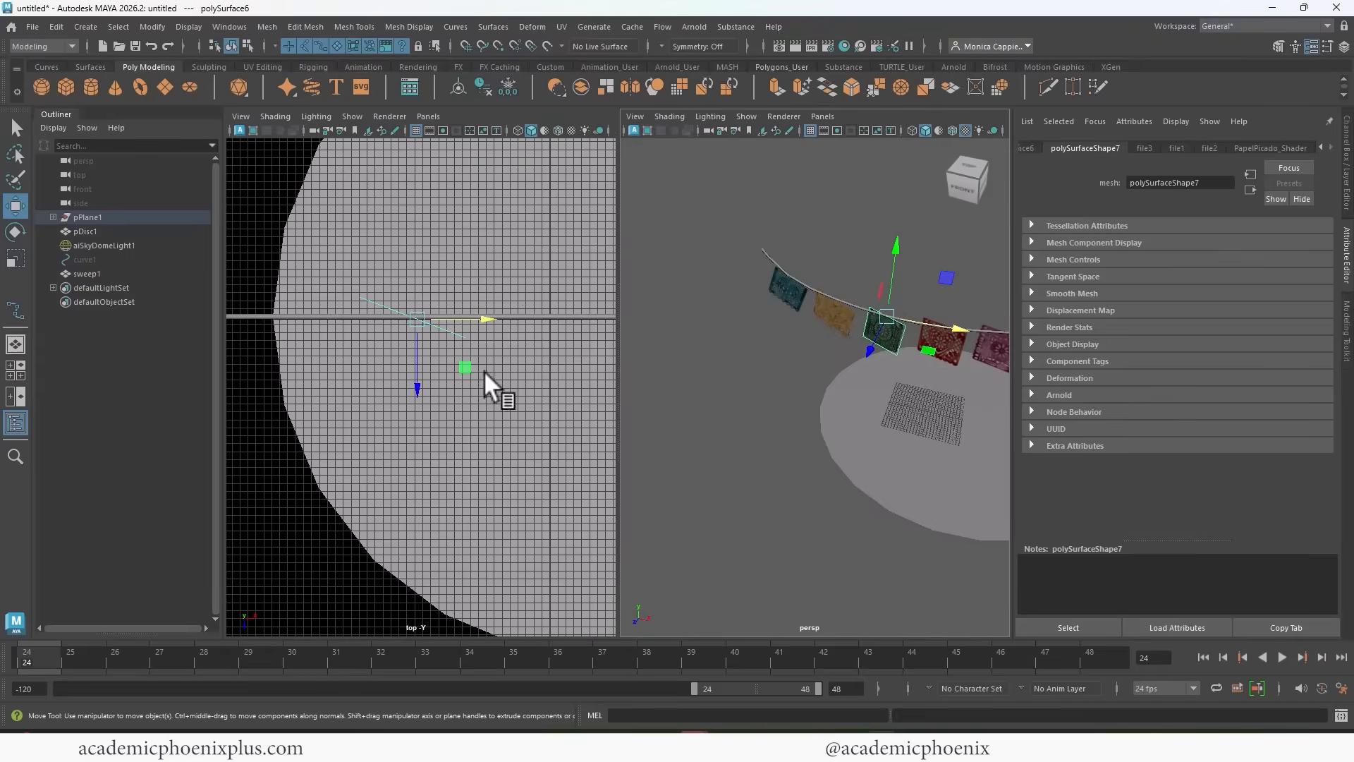
key("e")
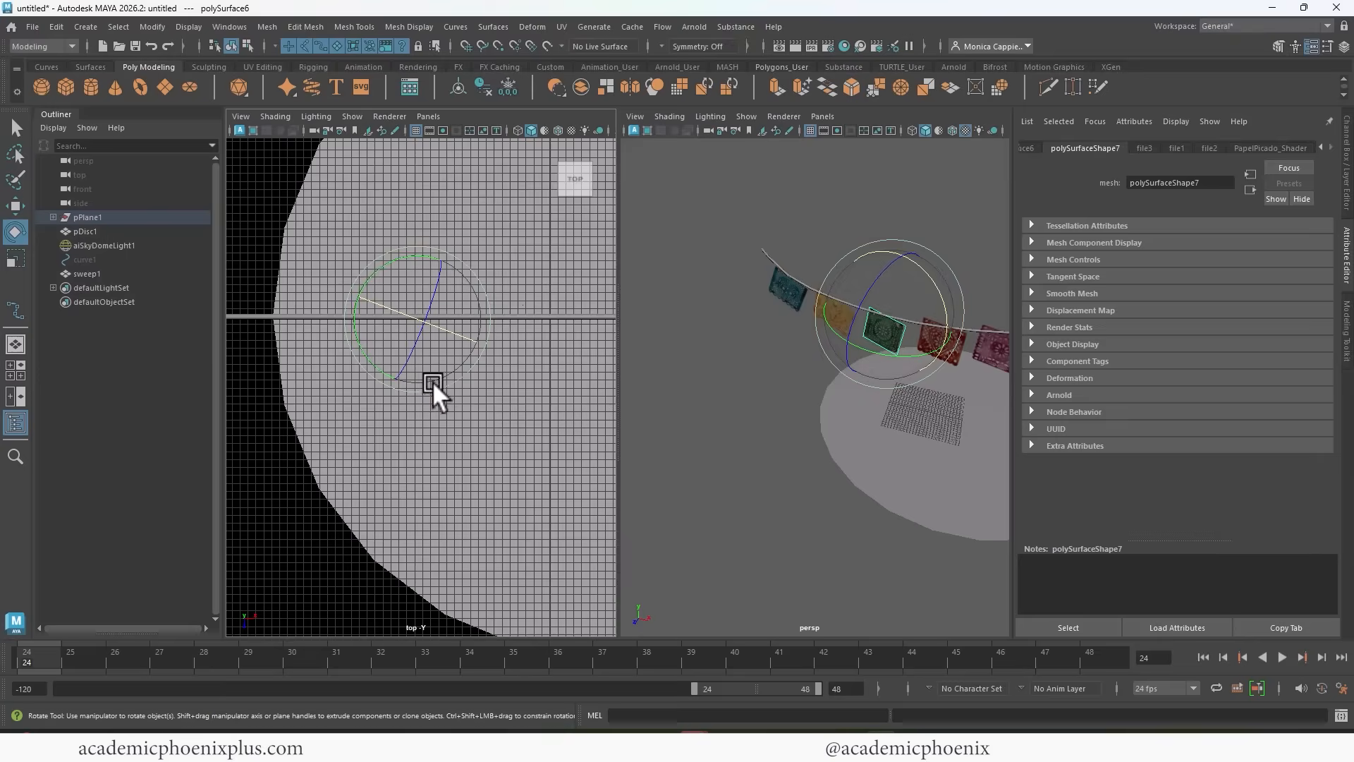
left_click_drag(433, 381, 463, 376)
key("ctrl+z")
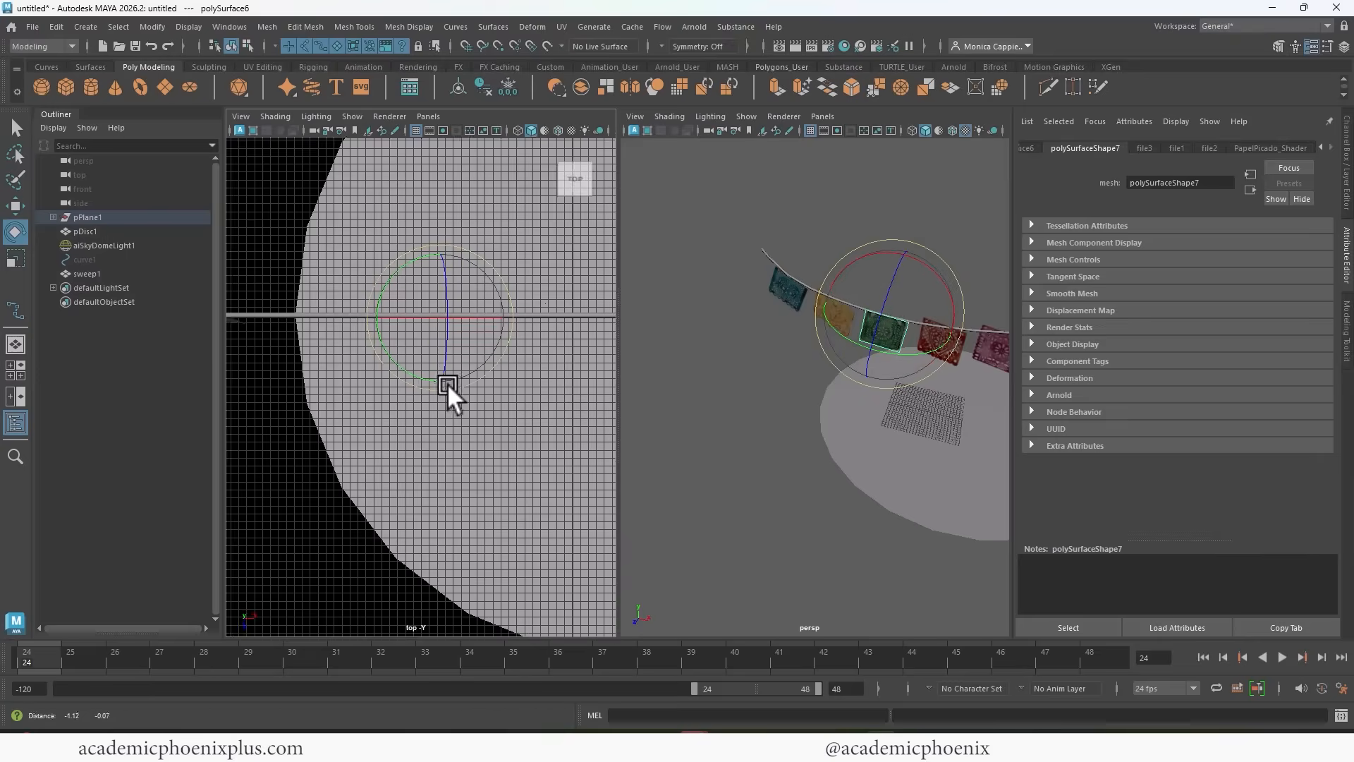
Rotate the yellow banner in the top view until it runs parallel to the string.
left_click(752, 344)
left_click(826, 312)
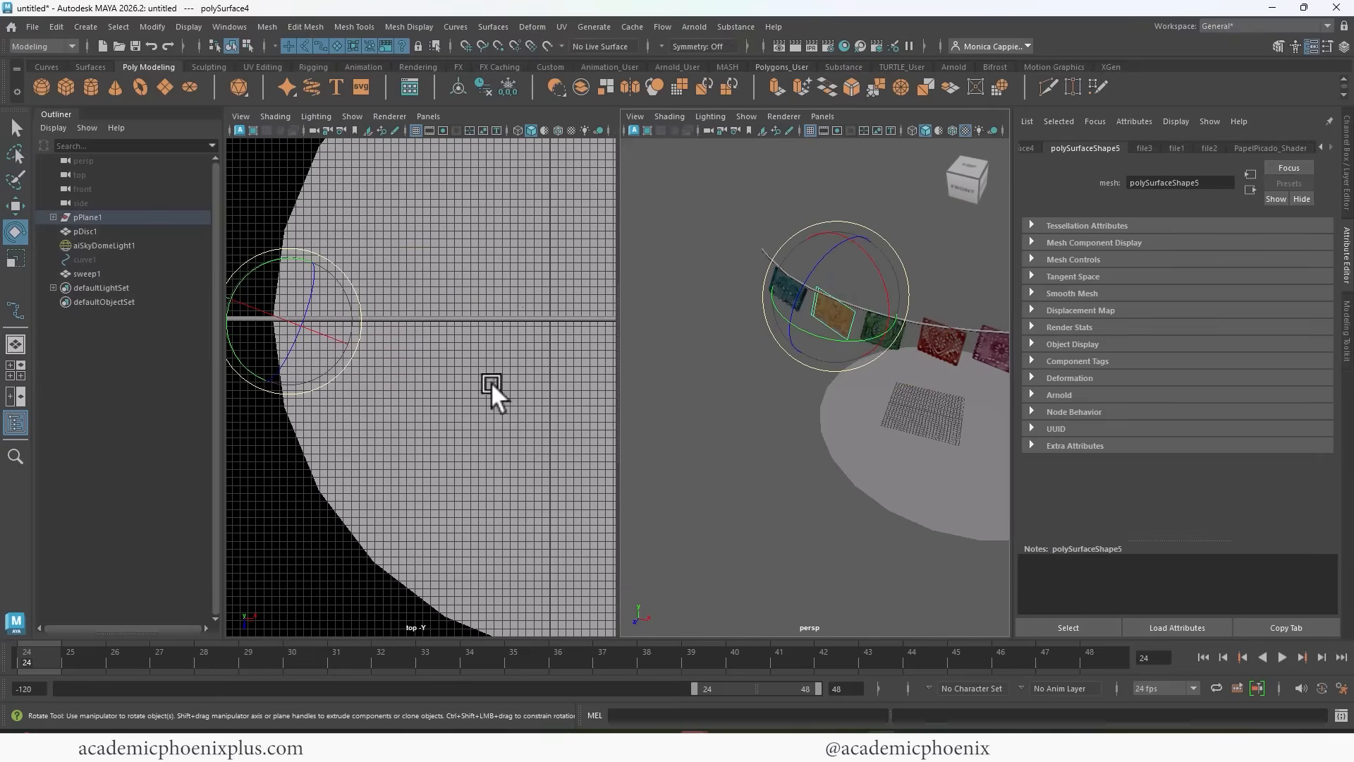
middle_click_drag(436, 363, 540, 359, "alt")
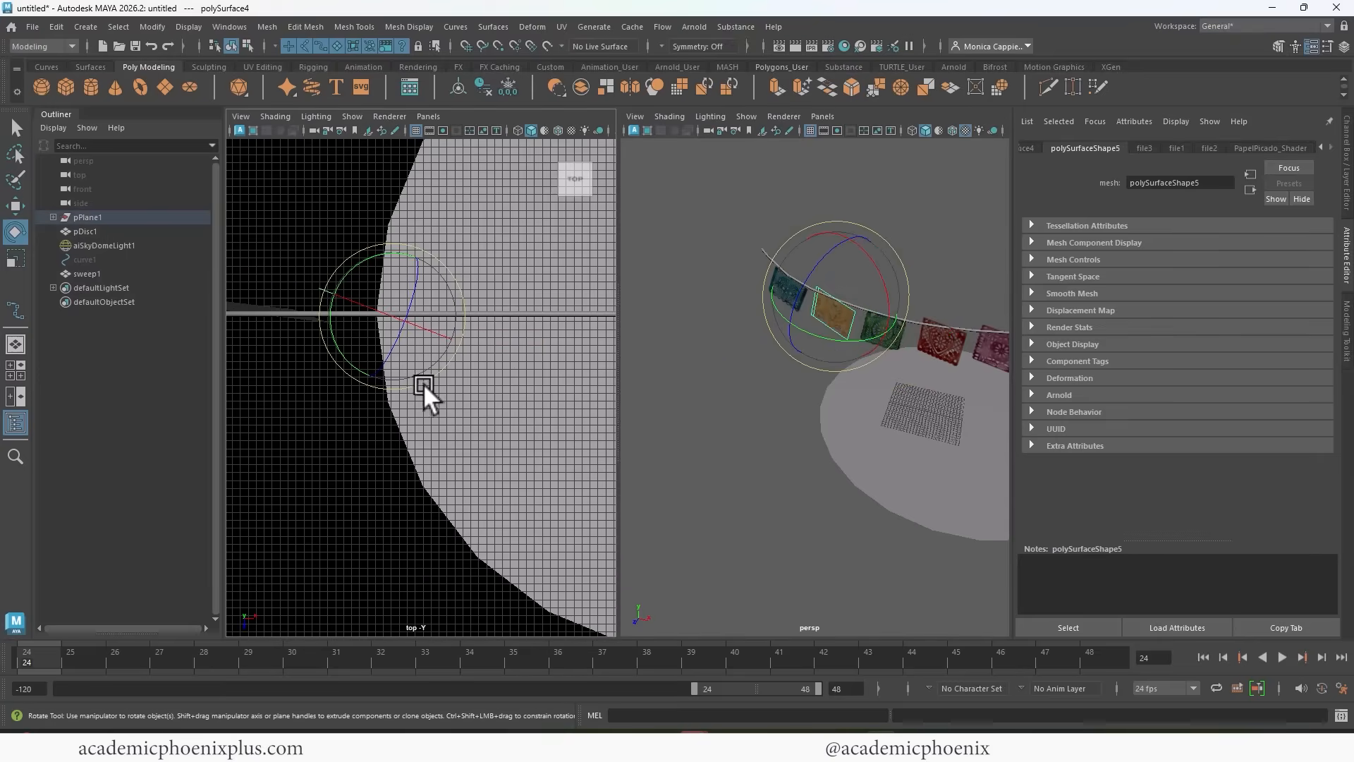
left_click_drag(423, 383, 443, 370)
middle_click_drag(421, 386, 541, 400, "alt")
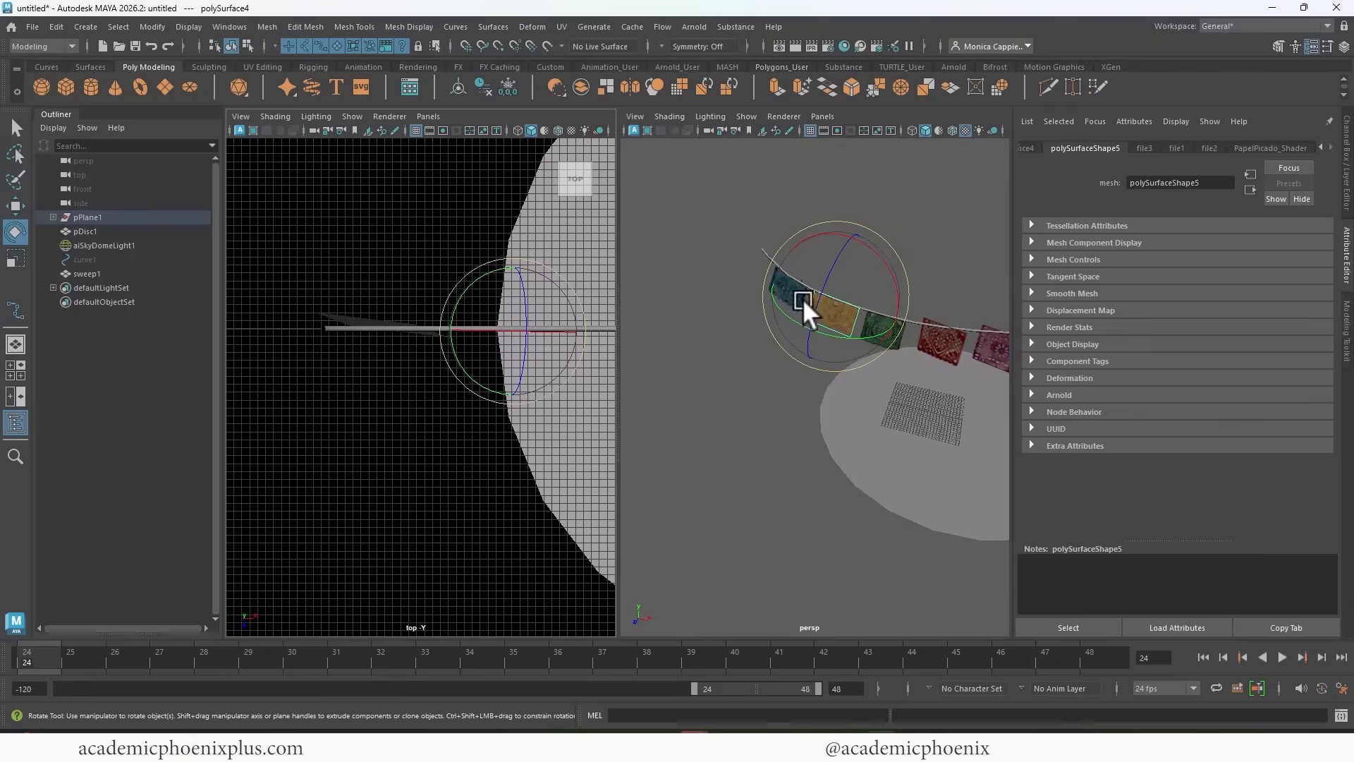
Rotate the blue banner in the top view until it lines up with the string.
left_click(752, 310)
left_click(792, 285)
left_click_drag(429, 404, 443, 392)
middle_click_drag(550, 384, 392, 394, "alt")
Rotate the red heart banner in the top view until it runs parallel to the string.
left_click(937, 340)
middle_click_drag(574, 385, 490, 383, "alt")
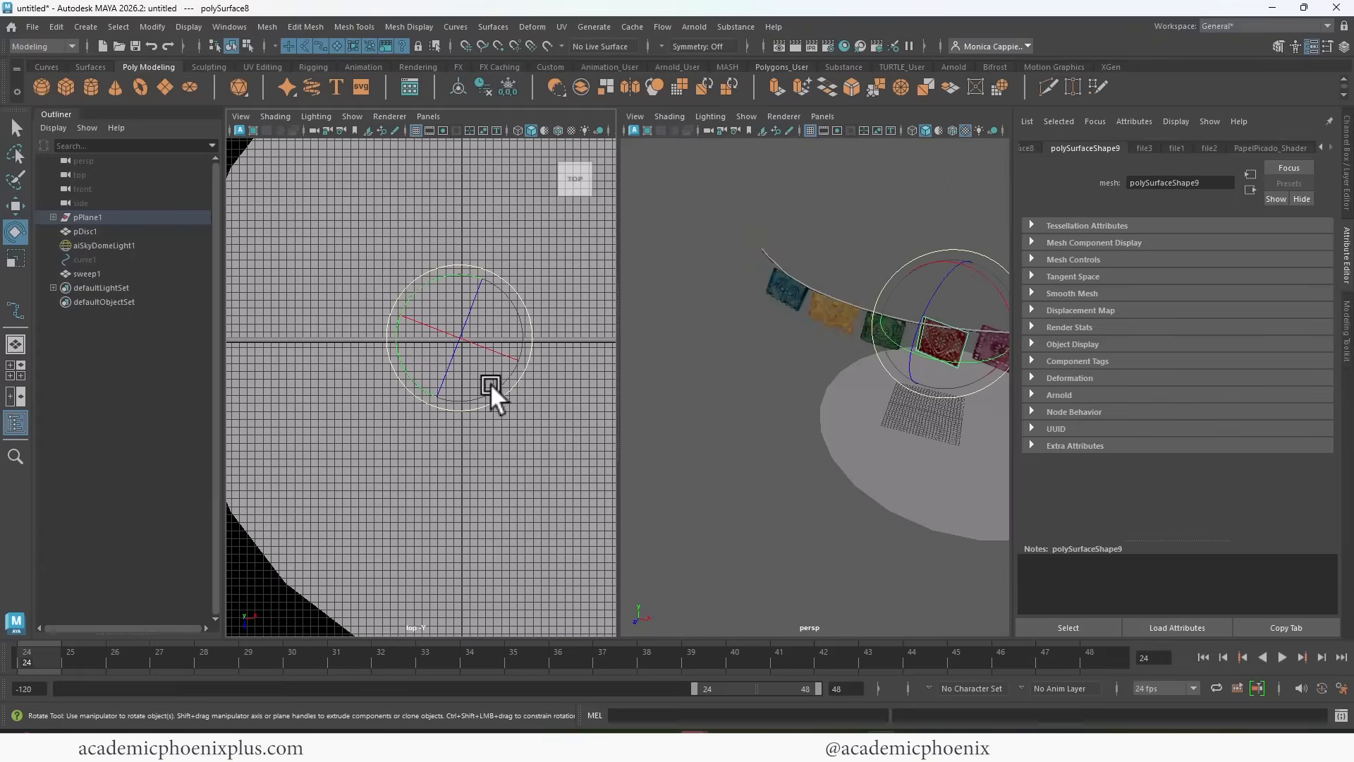
left_click_drag(505, 392, 458, 399)
key("w")
middle_click_drag(542, 383, 510, 388, "alt")
left_click_drag(908, 392, 912, 343, "alt")
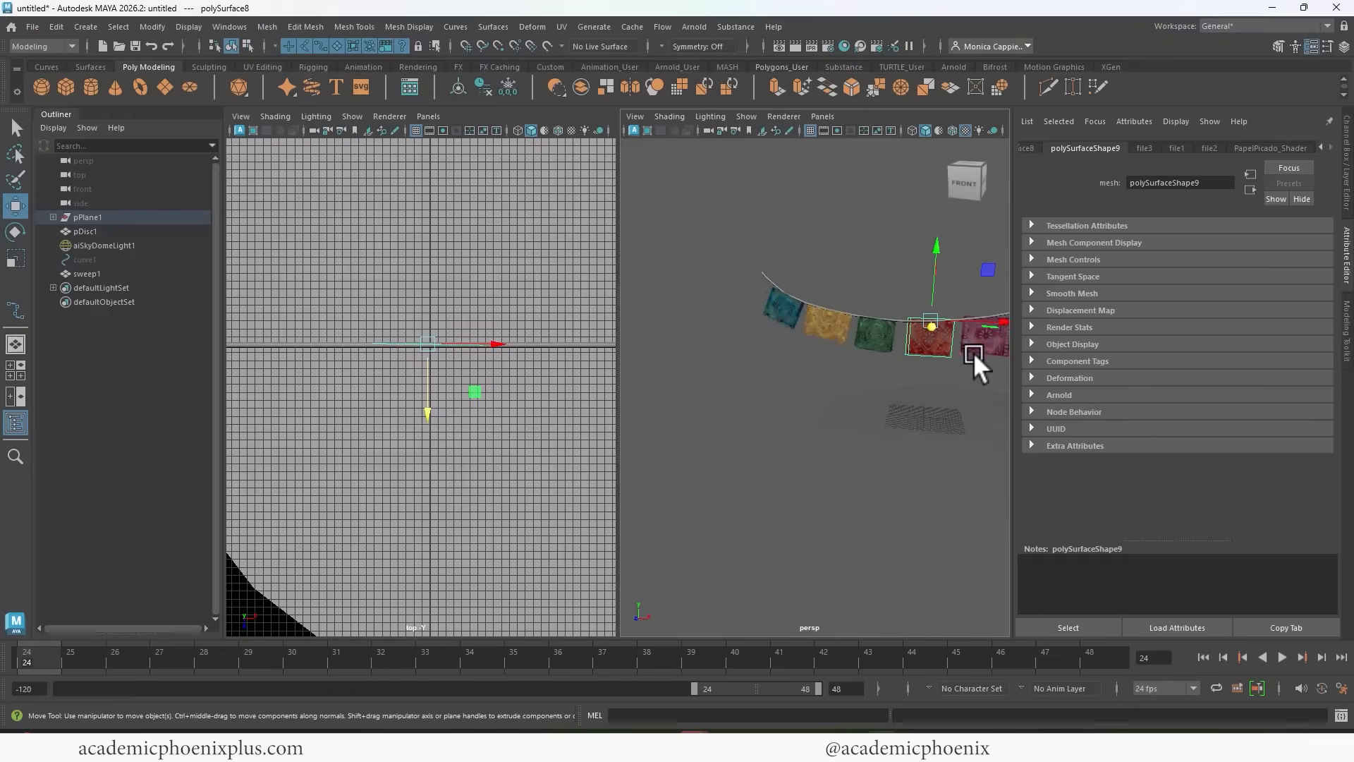
Raise the red heart banner until its top edge meets the string.
left_click_drag(939, 254, 939, 249)
key("f")
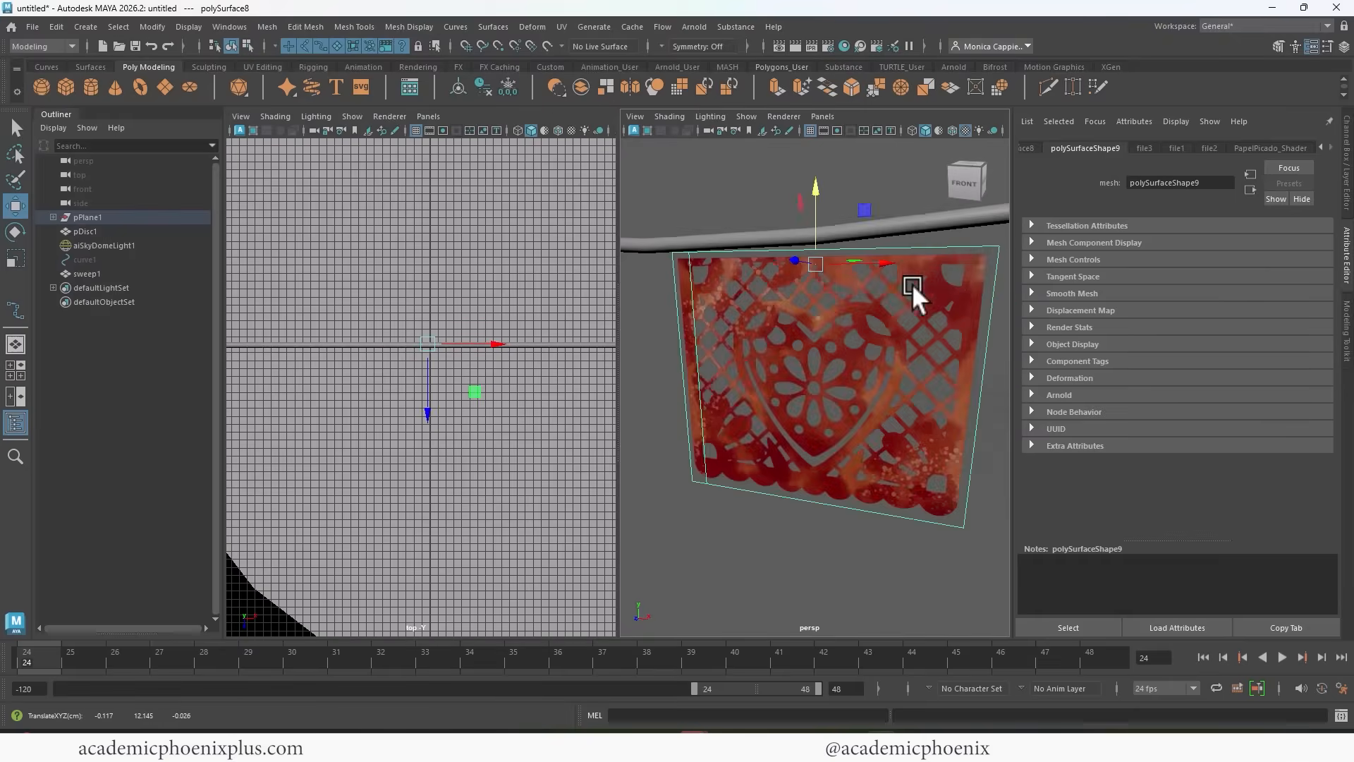
scroll(860, 307, "down", 3)
left_click_drag(829, 215, 830, 196)
scroll(815, 239, "down", 1)
middle_click_drag(815, 240, 976, 241, "alt")
Adjust the dark green and yellow banners in depth to meet the string, and check the blue banner's fit.
left_click(777, 314)
left_click_drag(776, 314, 846, 321, "alt")
left_click_drag(787, 281, 742, 260)
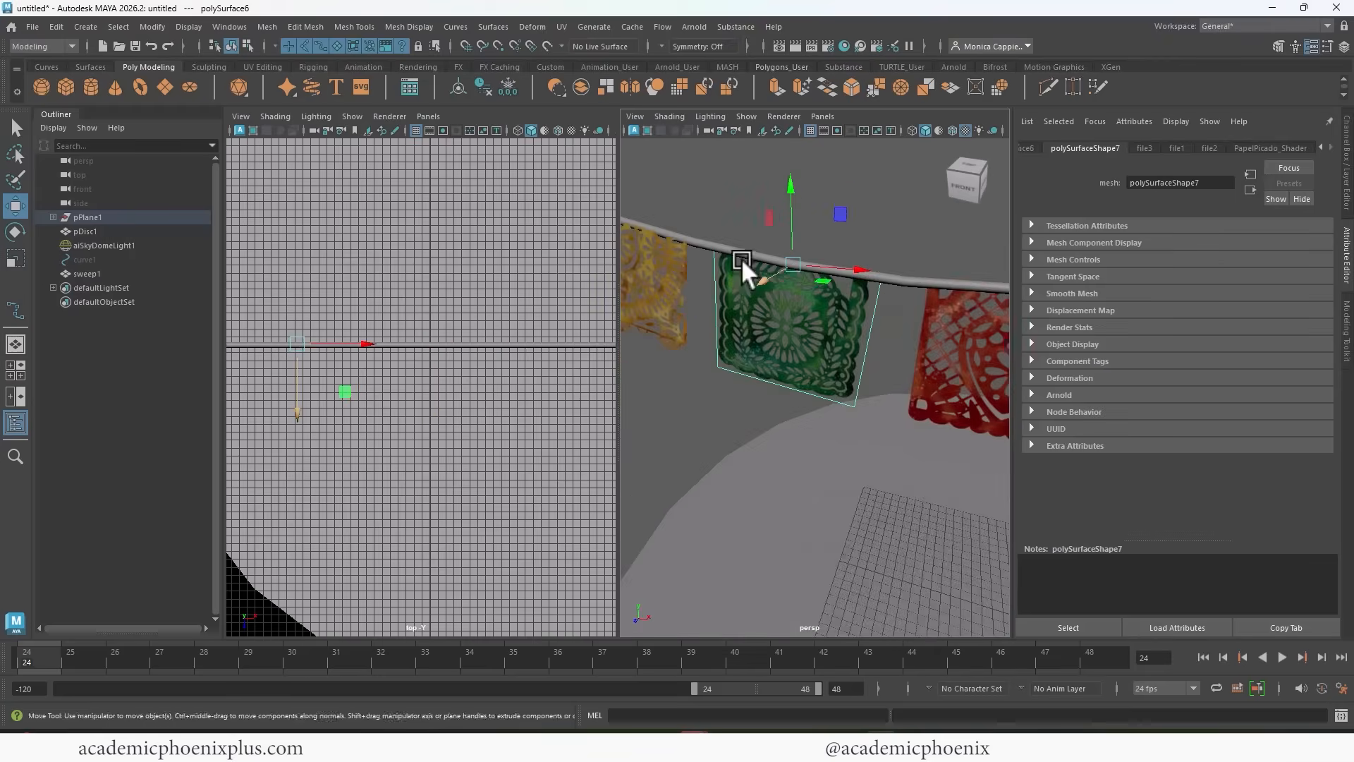
middle_click_drag(742, 261, 805, 290, "alt")
left_click(805, 286)
left_click_drag(770, 281, 709, 306, "alt")
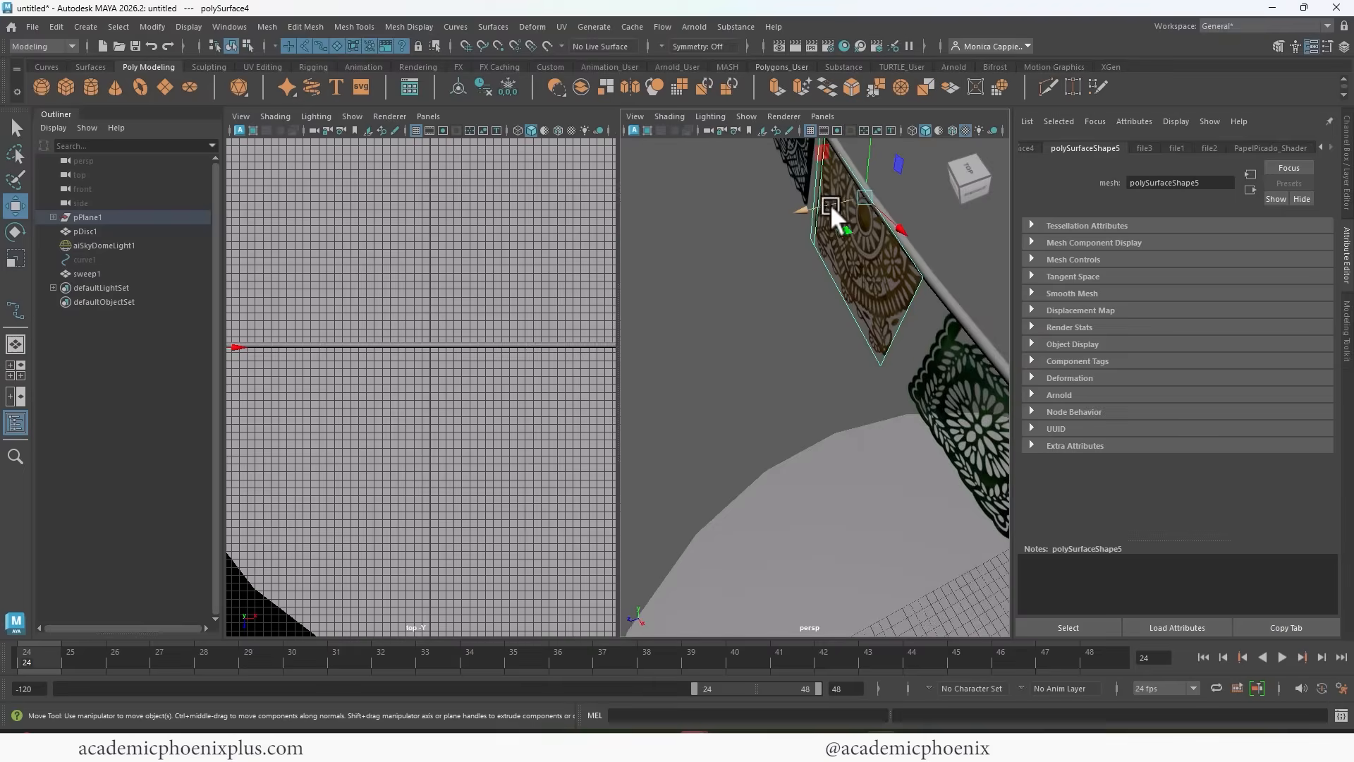
left_click_drag(831, 205, 831, 201)
left_click_drag(731, 242, 801, 238, "alt")
left_click(803, 294)
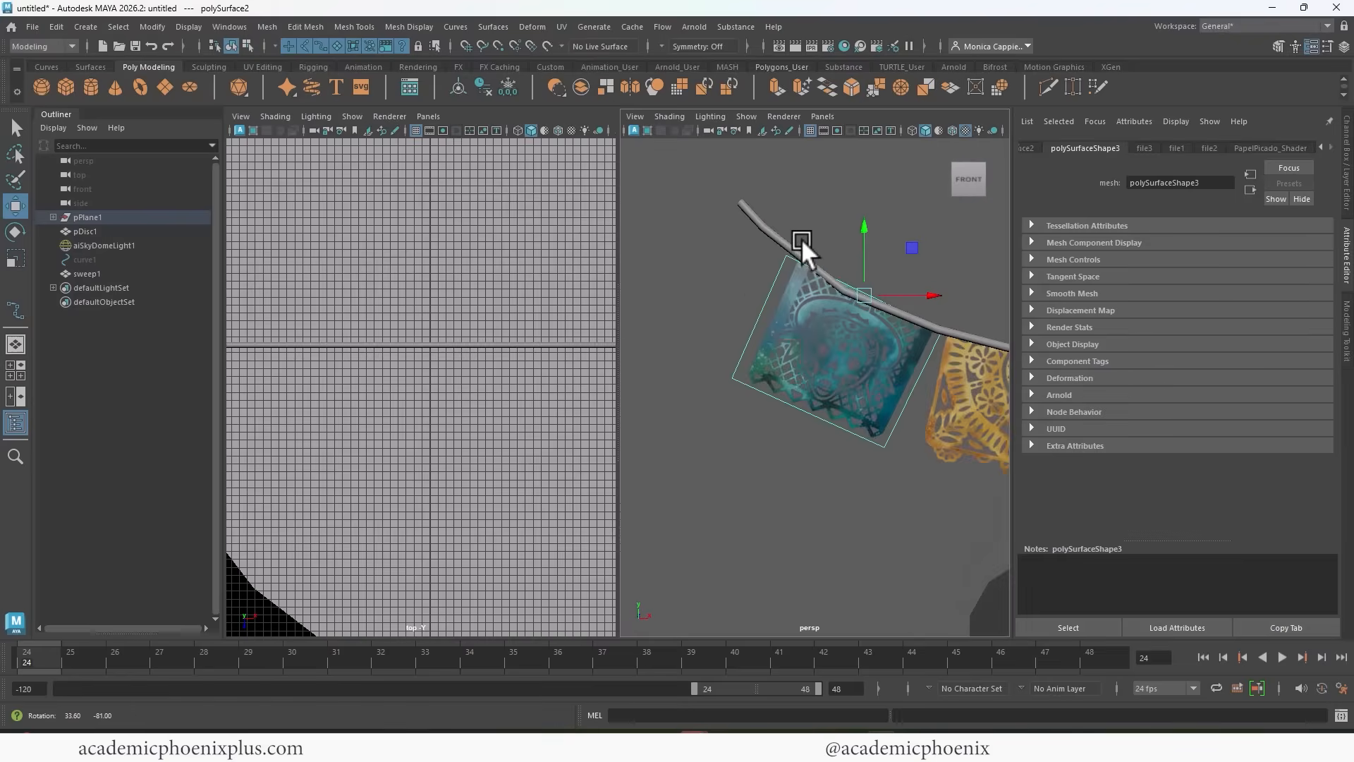
mouse_move(801, 239)
middle_mouse_down("alt")
mouse_move(599, 219)
mouse_move(645, 234)
middle_mouse_up("alt")
middle_click_drag(752, 272, 642, 269, "alt")
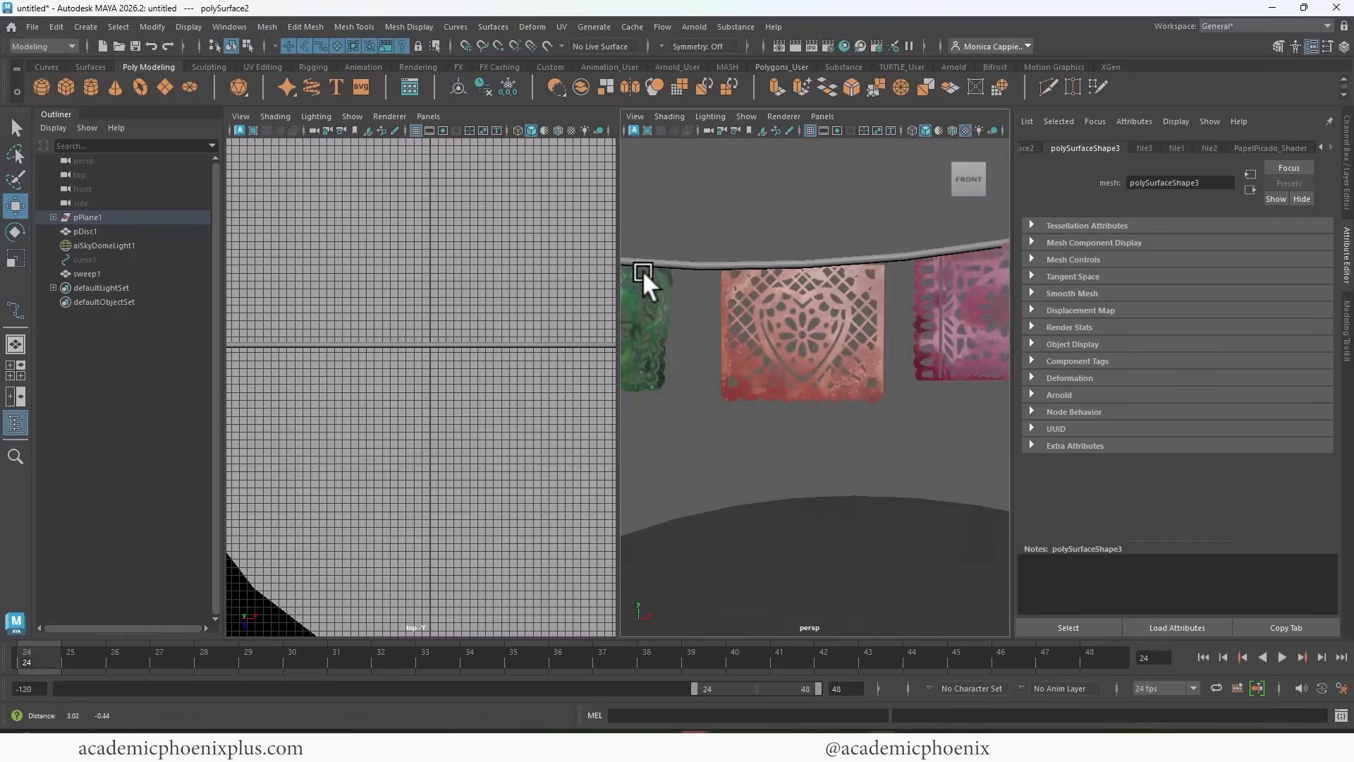
middle_click_drag(777, 296, 621, 296, "alt")
Rotate the pink banner parallel to the string from above and tilt it to follow the string's slope.
left_click(688, 298)
scroll(475, 369, "down", 1)
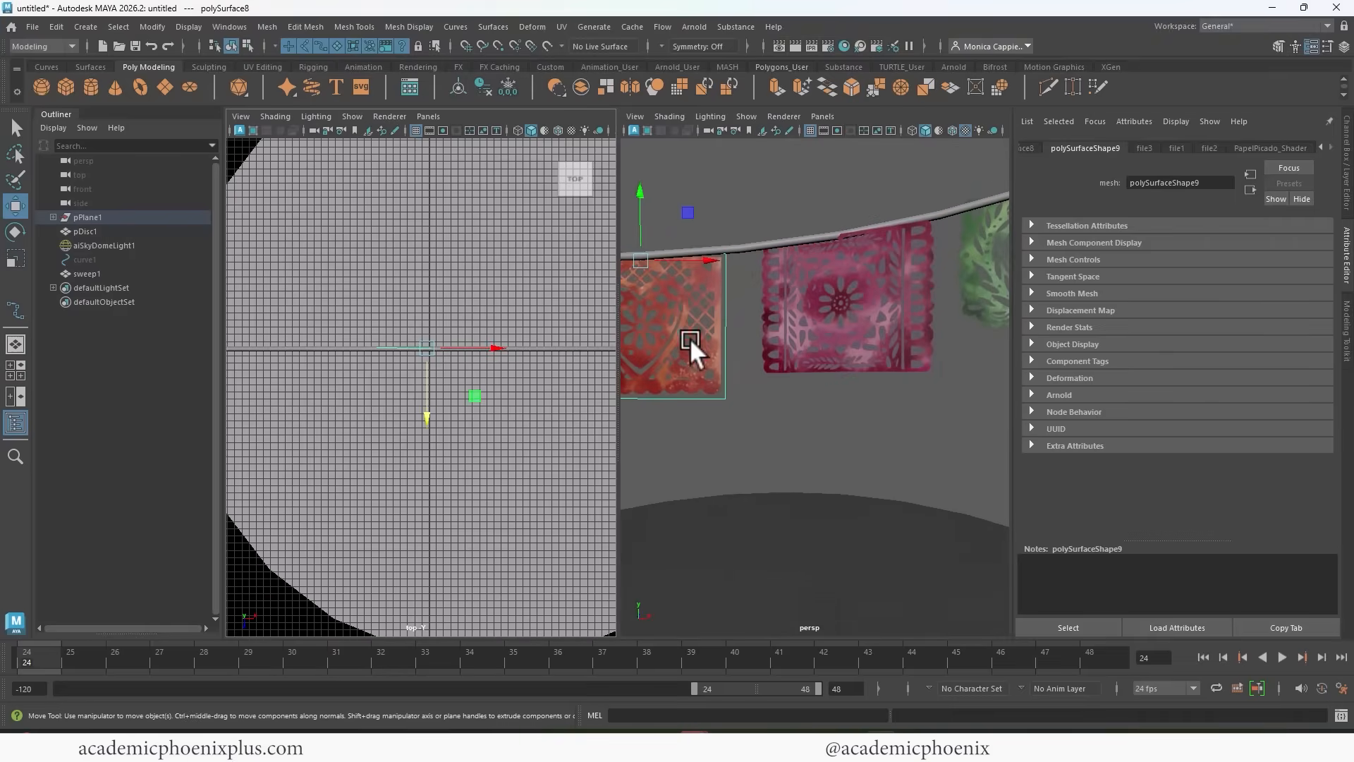
left_click(791, 326)
middle_click_drag(530, 319, 468, 337, "alt")
key("e")
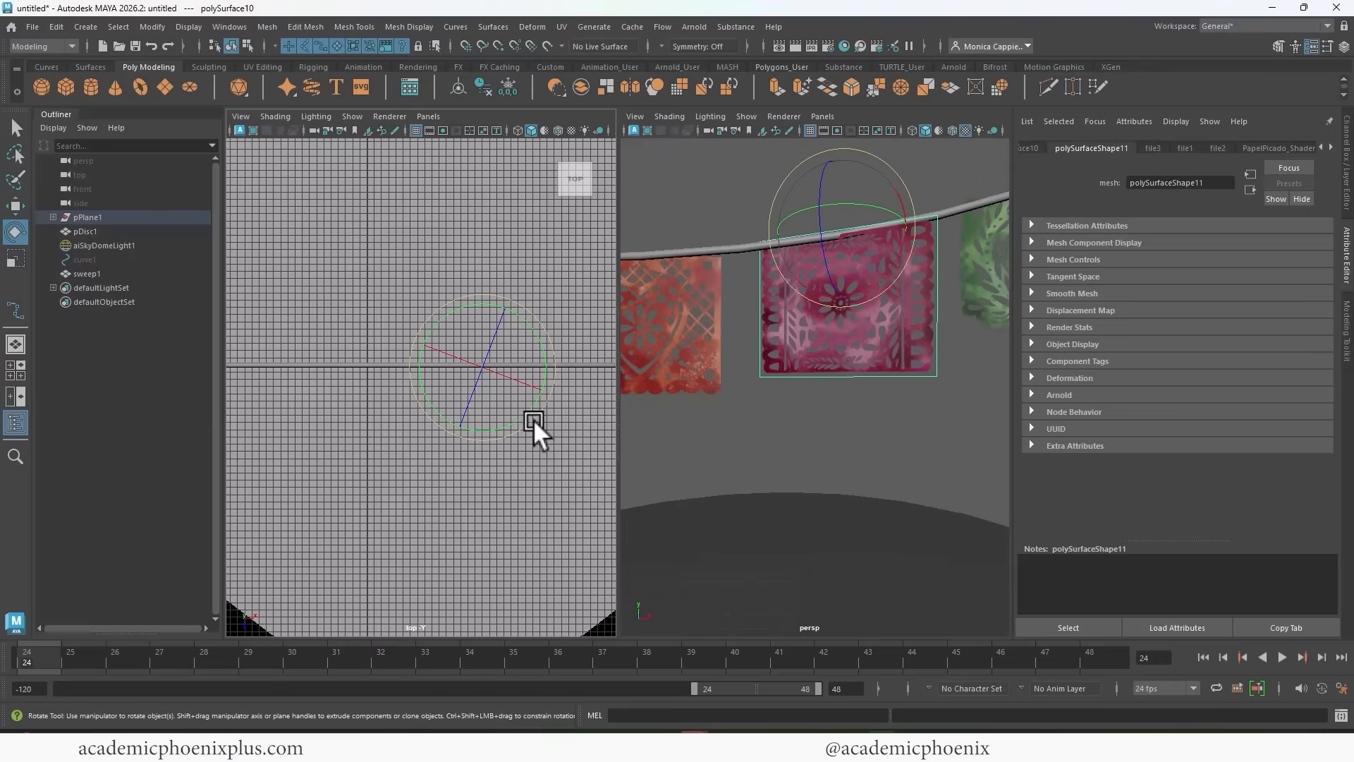
mouse_move(528, 419)
left_mouse_down()
mouse_move(551, 400)
mouse_move(542, 410)
left_mouse_up()
mouse_move(786, 336)
left_mouse_down("alt")
mouse_move(739, 361)
mouse_move(773, 344)
left_mouse_up("alt")
left_click_drag(903, 245, 912, 237)
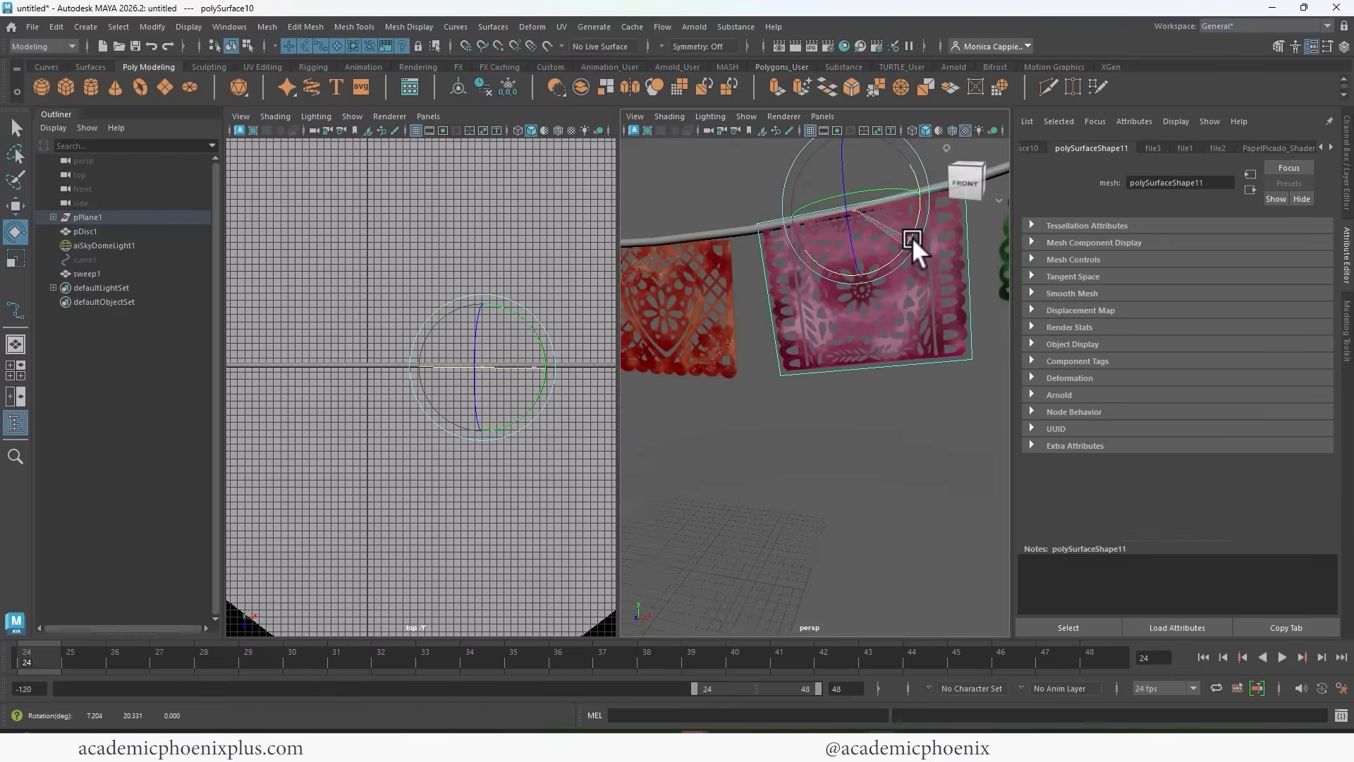
middle_click_drag(879, 263, 643, 344, "alt")
Rotate the light green skull banner in the top view until it runs parallel to the string.
left_click(751, 315)
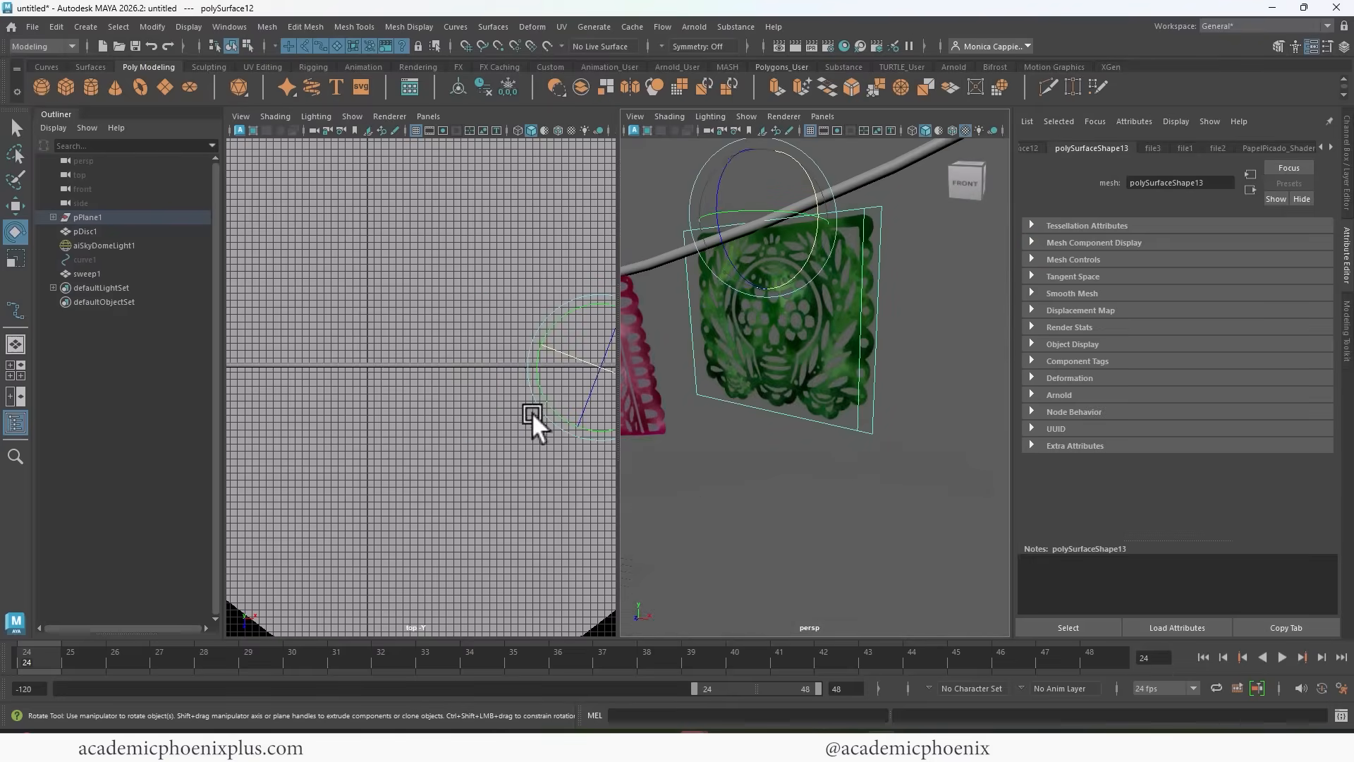
middle_click_drag(532, 412, 468, 421, "alt")
left_click_drag(510, 439, 534, 420)
key("w")
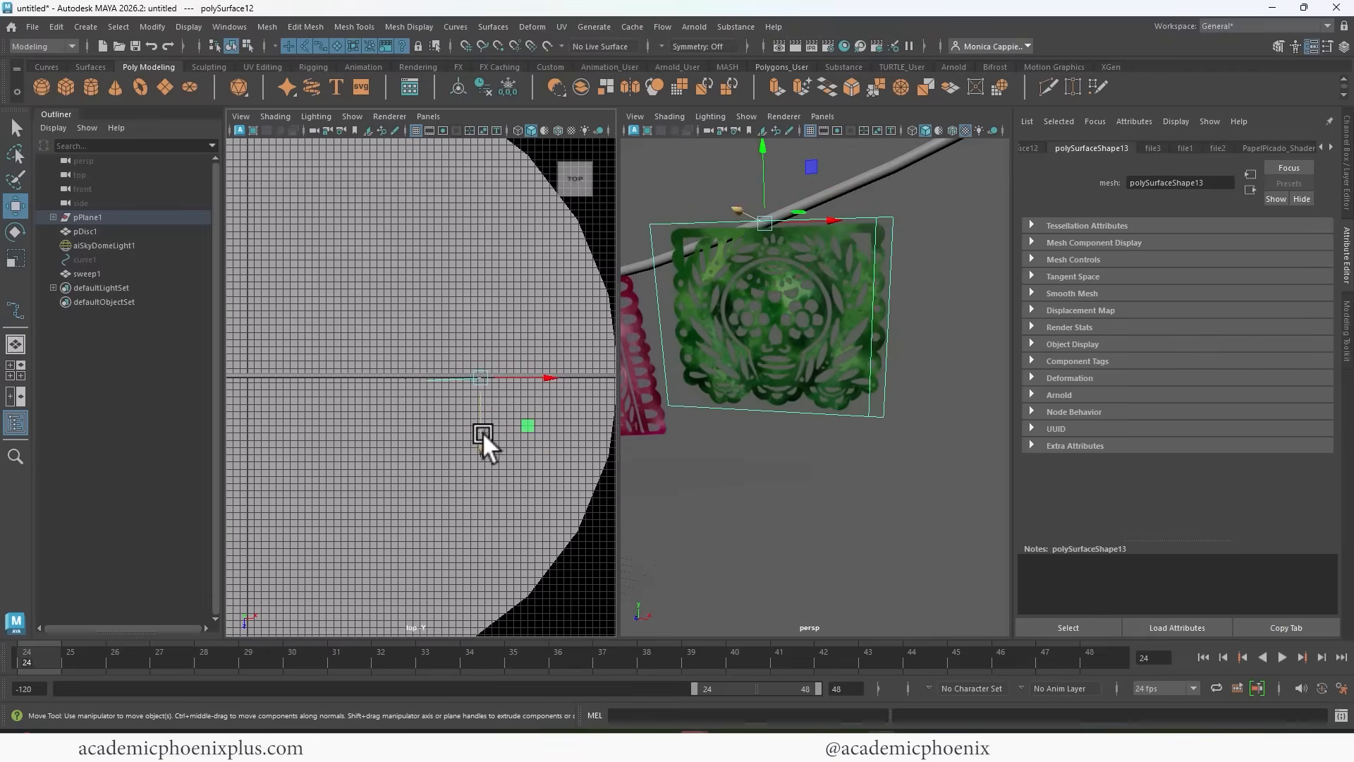
Tilt the light green skull banner so its top edge follows the string's slope.
key("e")
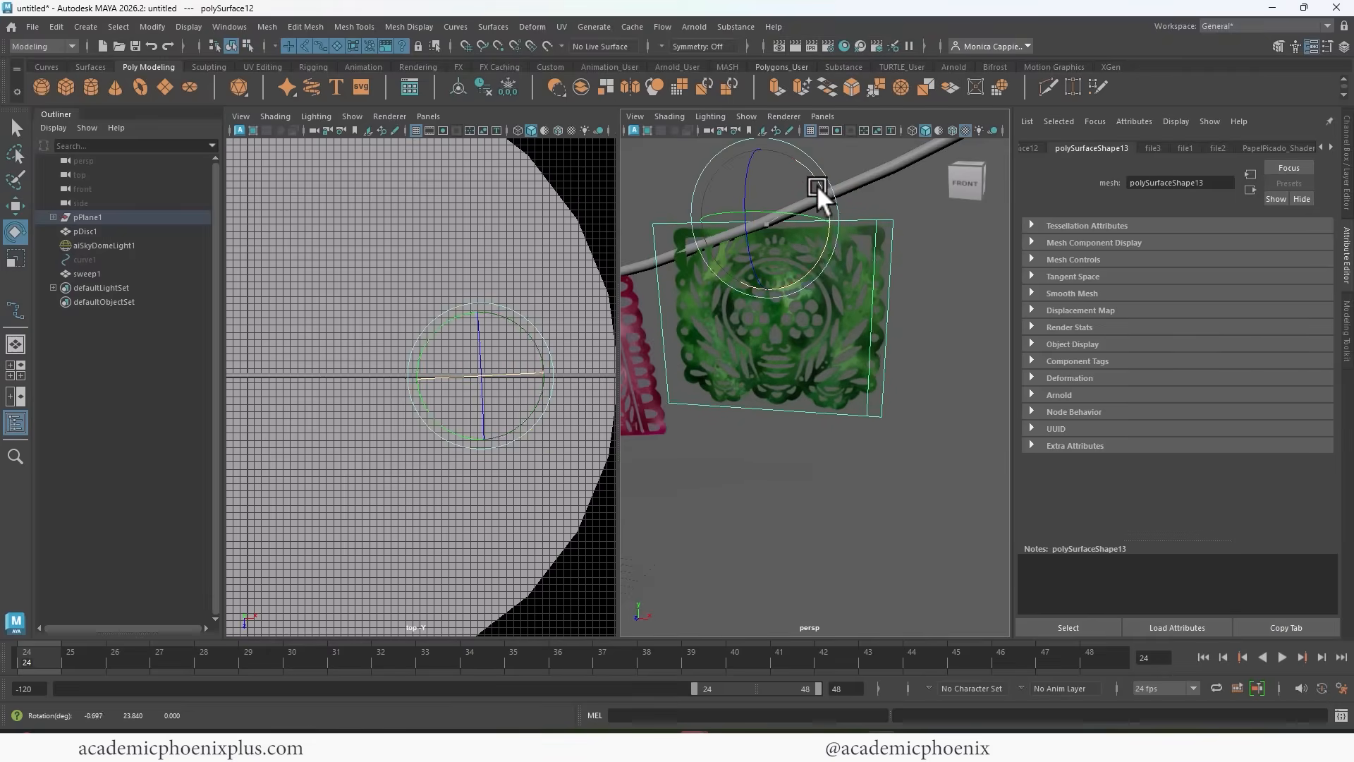
left_click_drag(817, 184, 815, 164)
key("w")
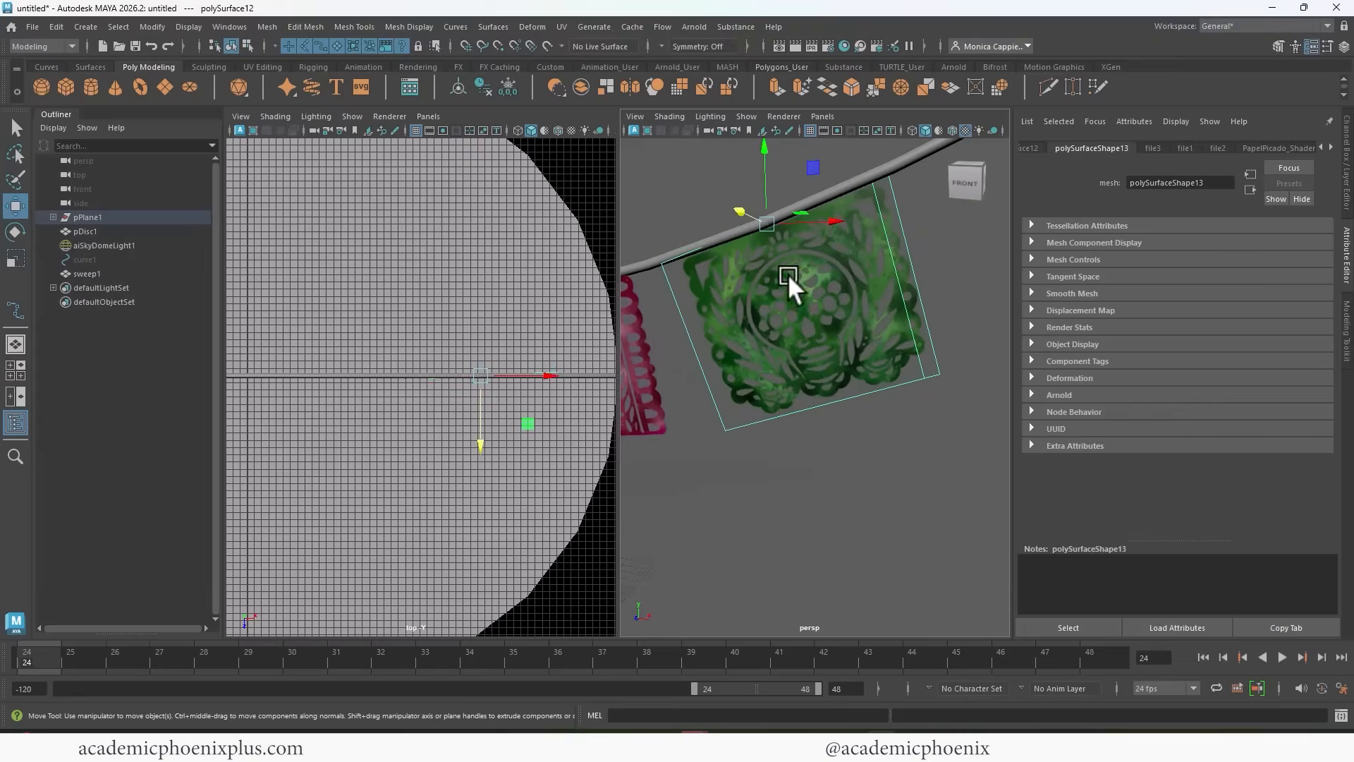
middle_click_drag(757, 152, 935, 268, "alt")
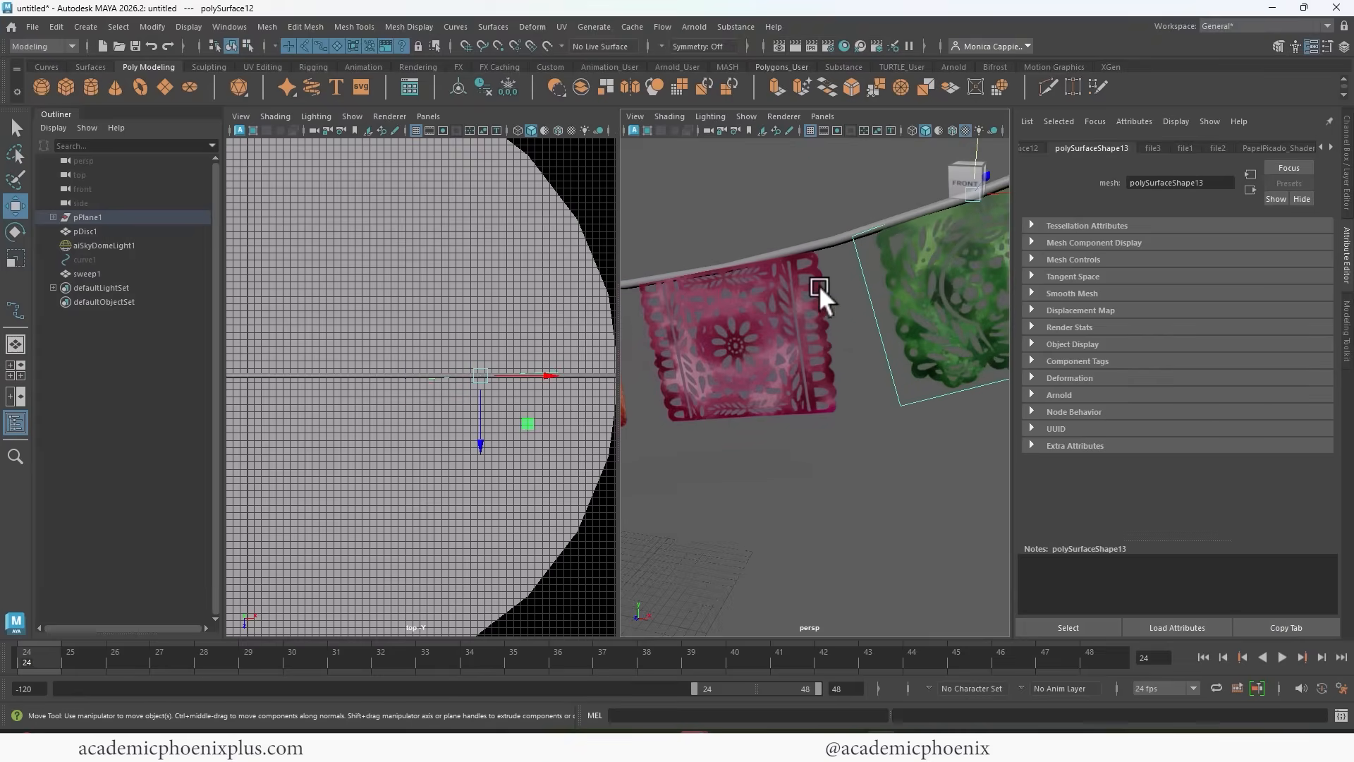
Shift the pink banner slightly in depth so its top edge meets the string.
left_click(783, 271)
left_click_drag(783, 271, 771, 336, "alt")
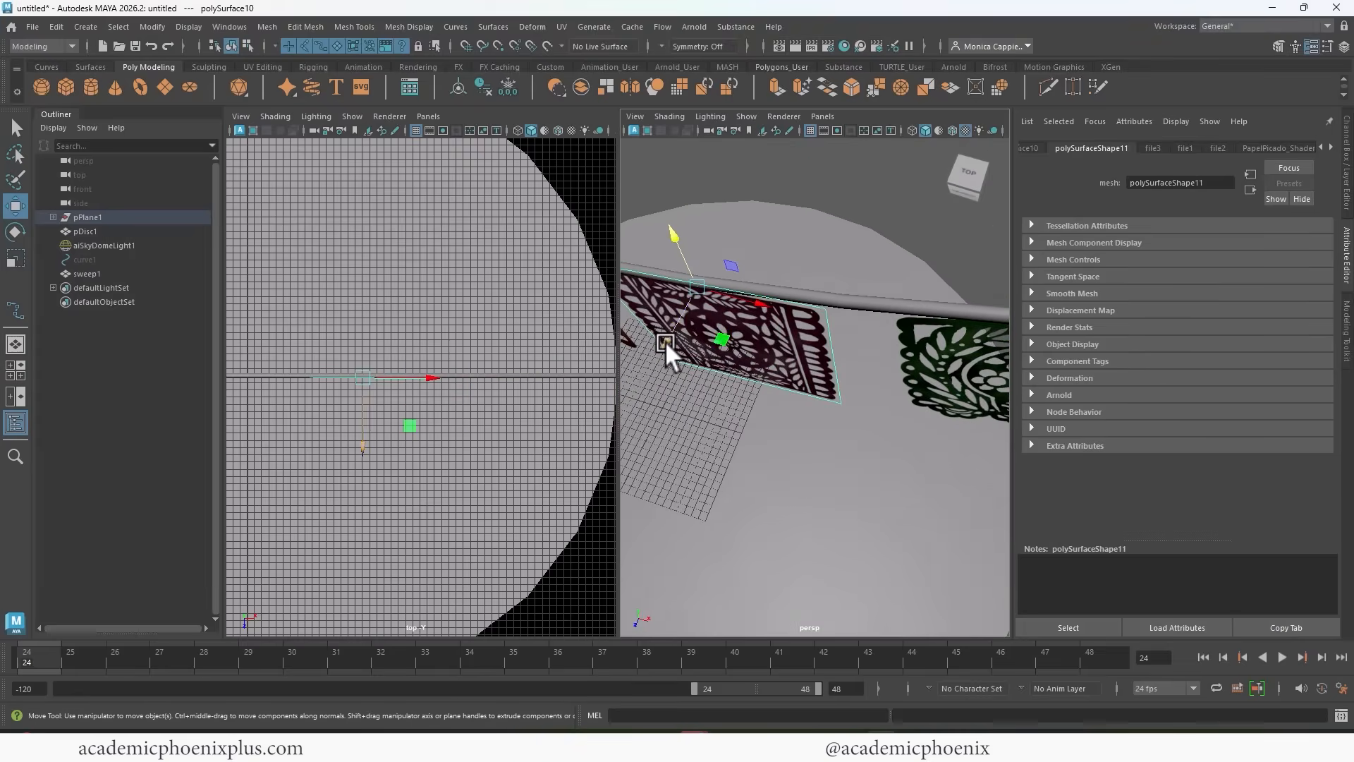
left_click_drag(666, 340, 674, 334)
middle_click_drag(754, 301, 875, 311, "alt")
Examine the whole garland in a full perspective view, checking the outer and middle banners against the string.
key("space")
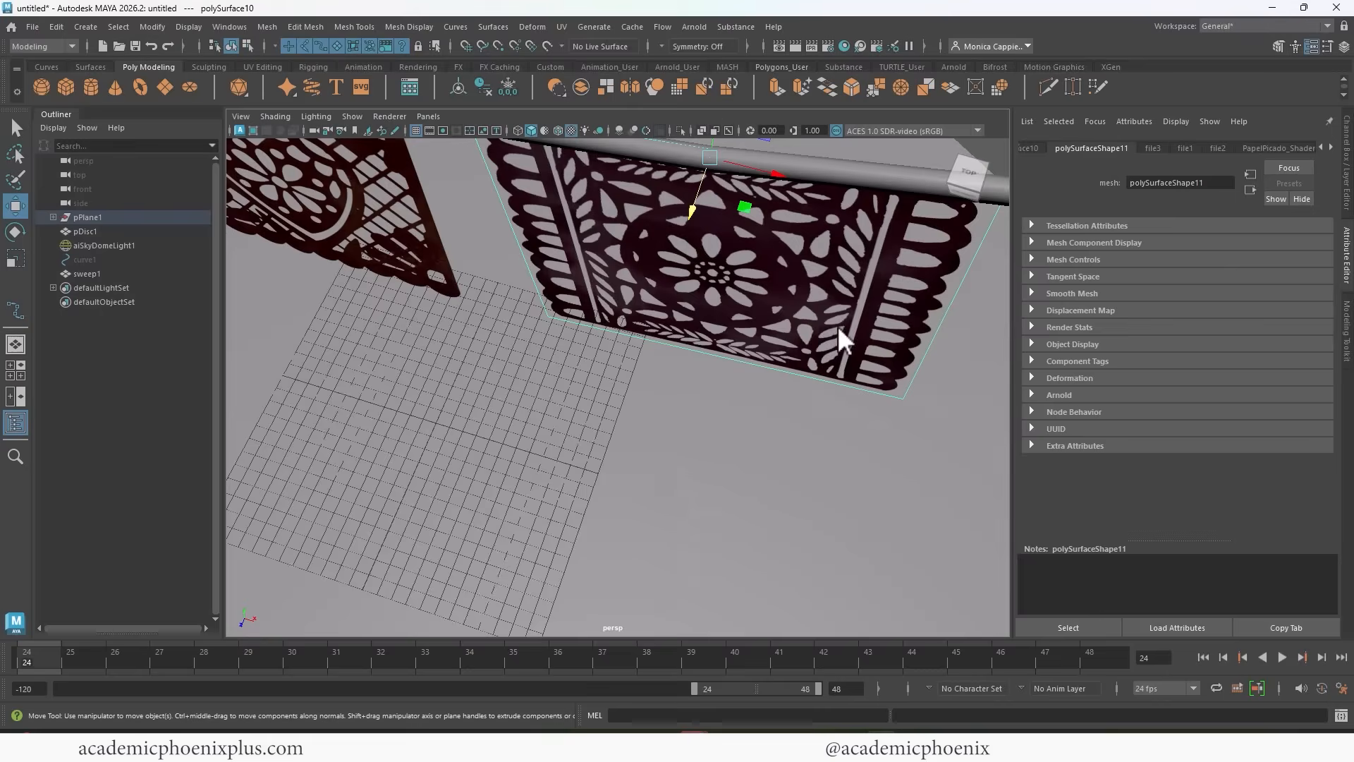
right_click_drag(836, 324, 323, 203, "alt")
left_click_drag(328, 215, 776, 331, "alt")
left_click(838, 312)
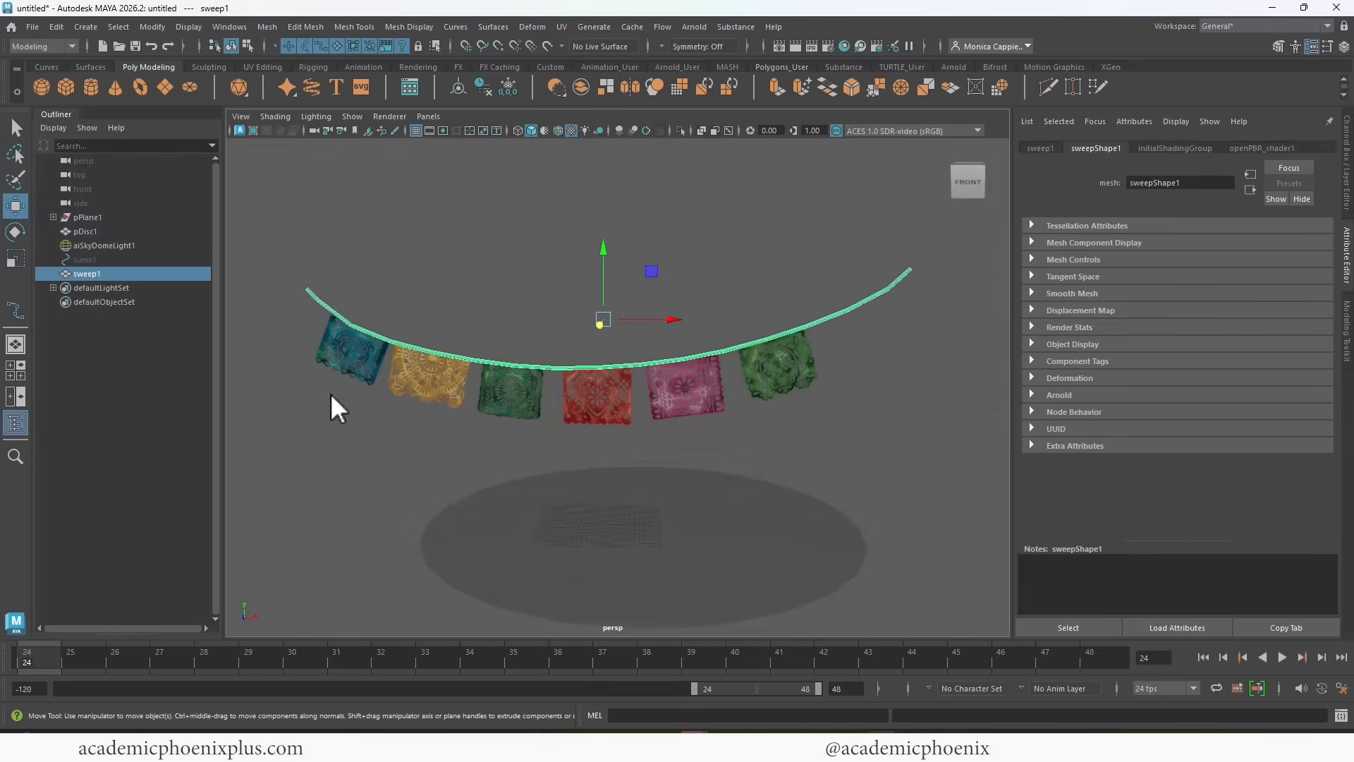
left_click(358, 370)
left_click(762, 390)
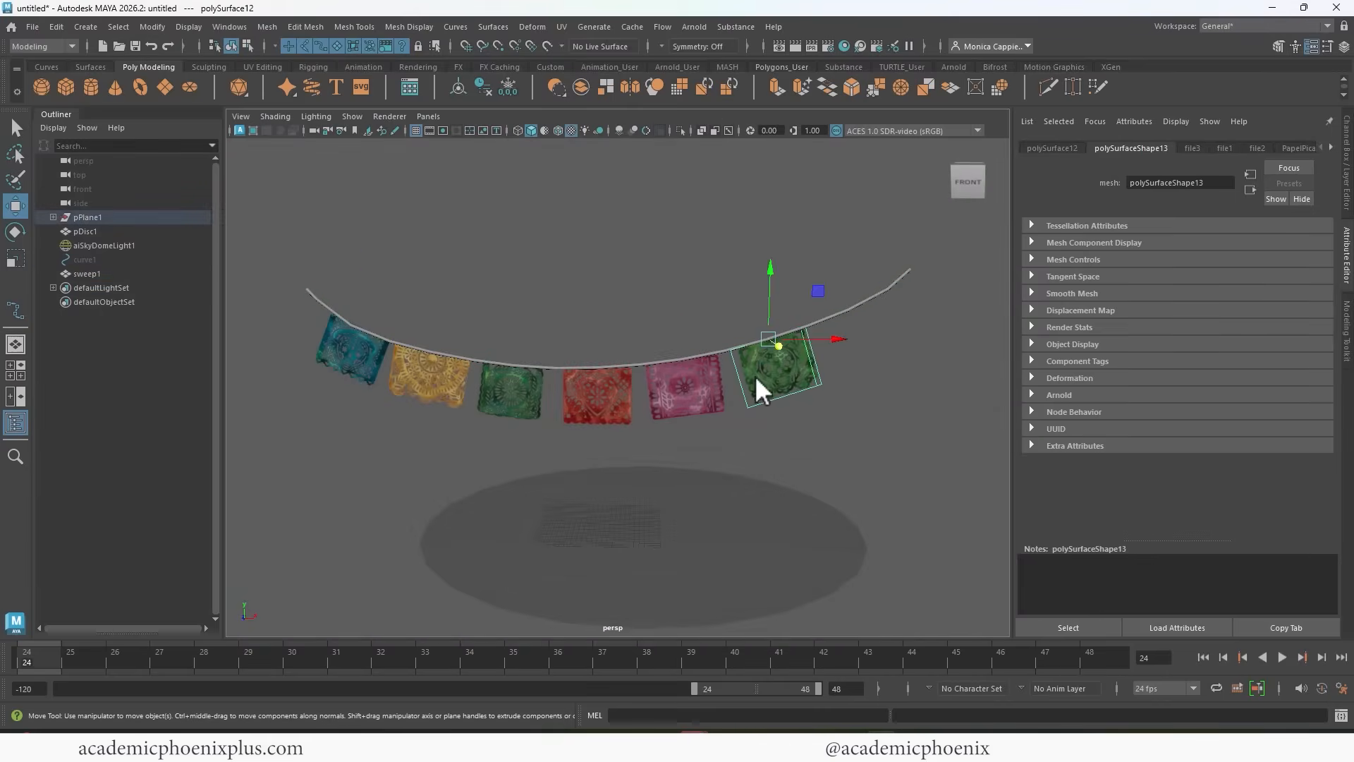
left_click(596, 408)
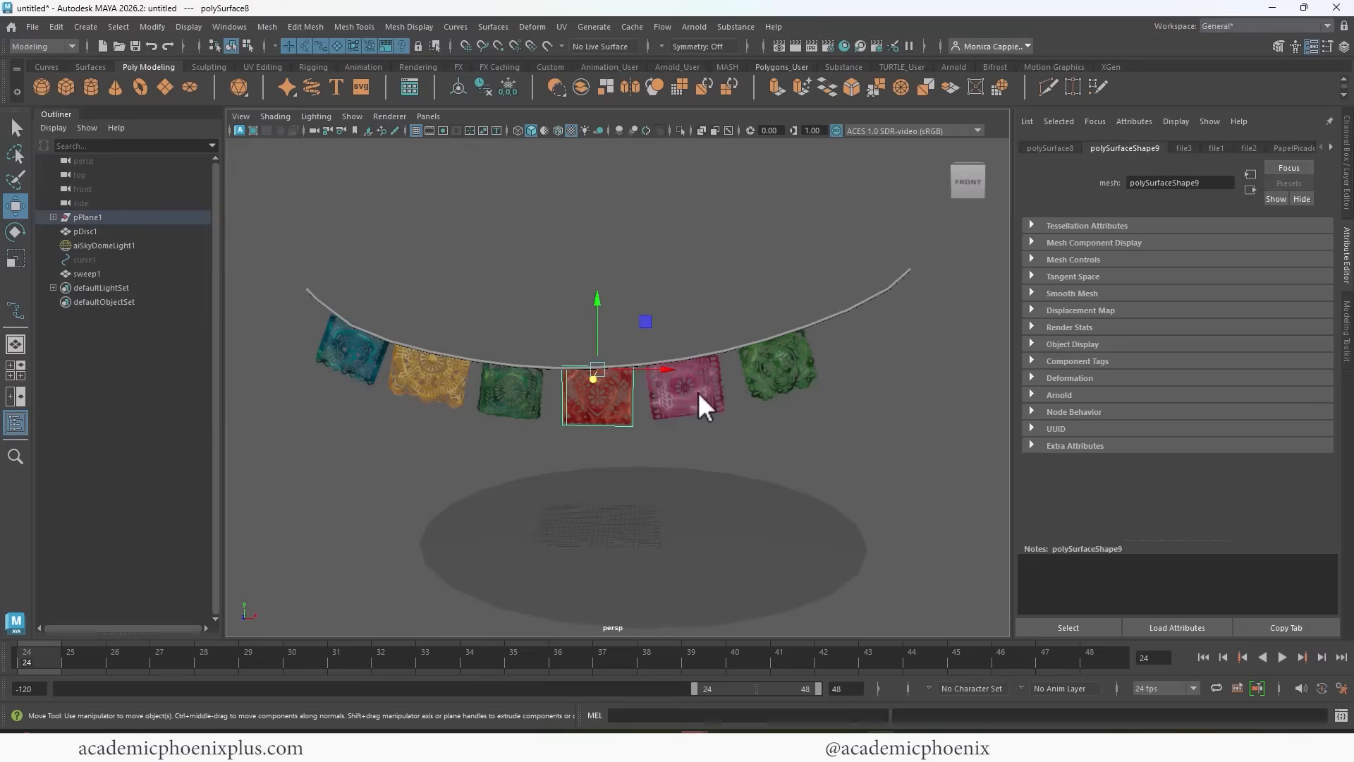
Trim the excess string beyond the light green skull banner by deleting the faces at that end.
left_click(846, 309)
right_click_drag(870, 299, 877, 324)
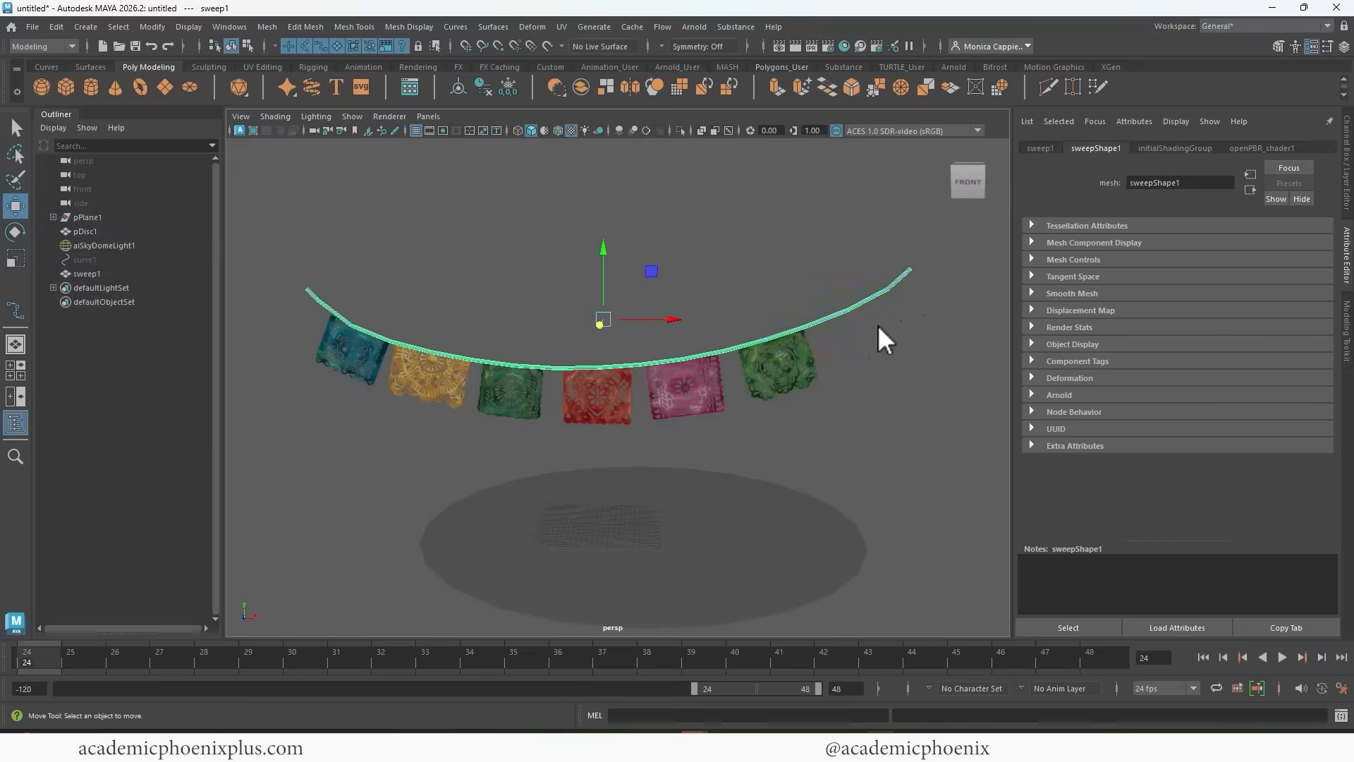
left_click_drag(949, 302, 873, 258)
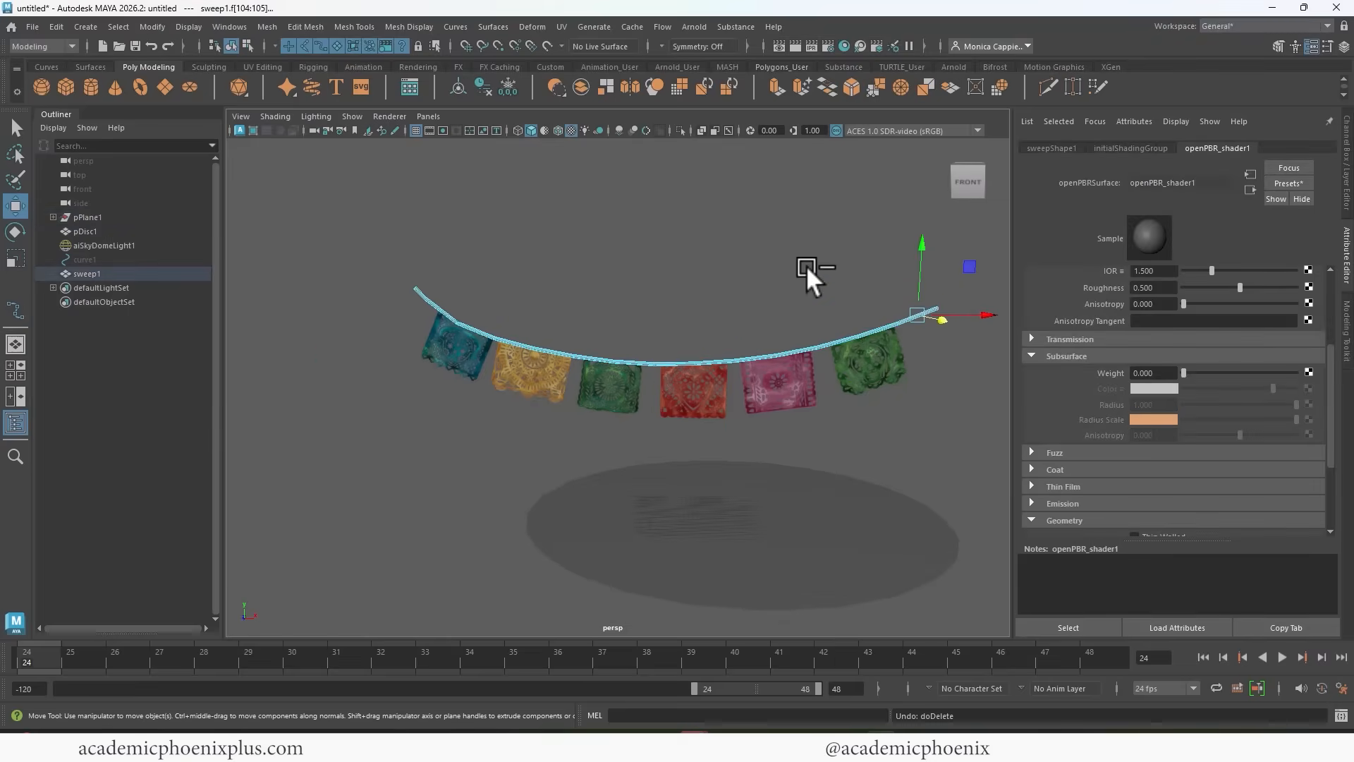
right_click_drag(772, 325, 837, 305)
left_click(915, 392)
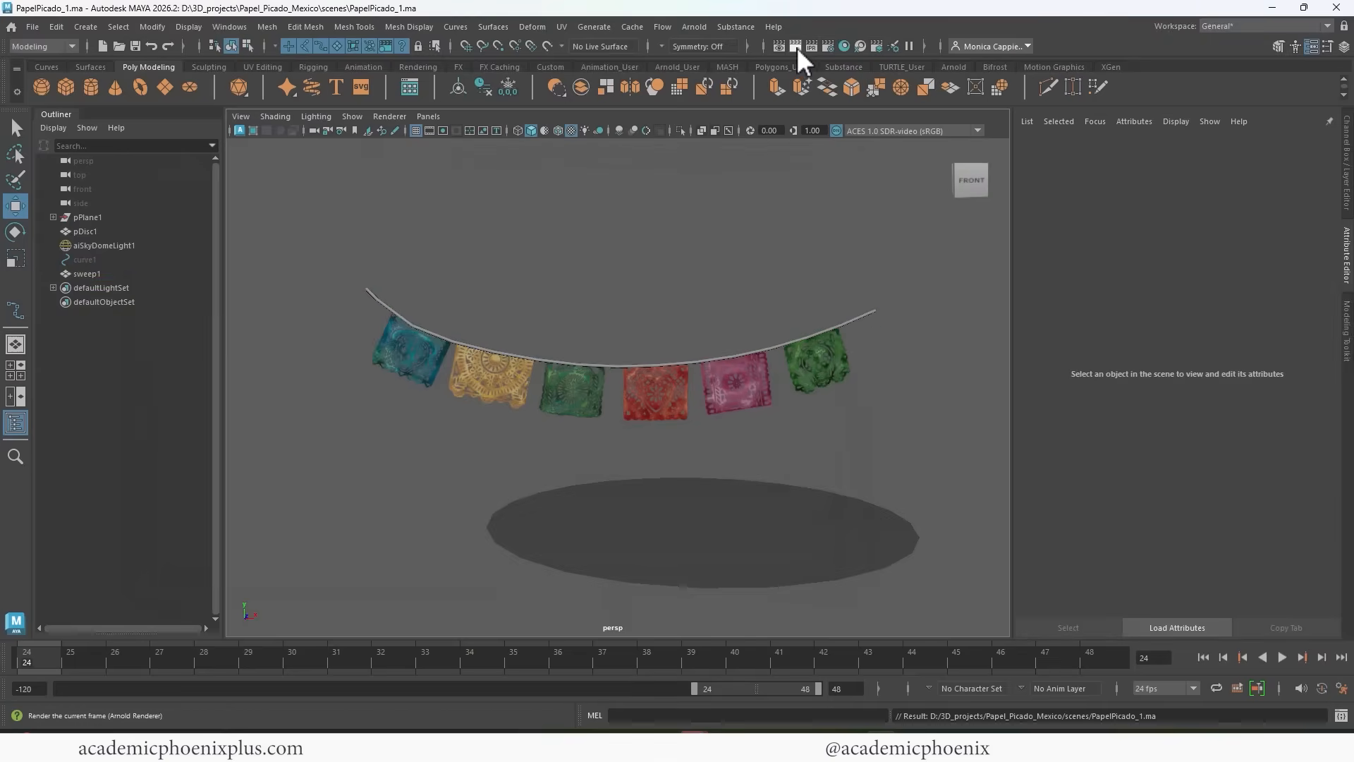
Test-render the single garland in Arnold and hide the ground disc.
left_click(795, 46)
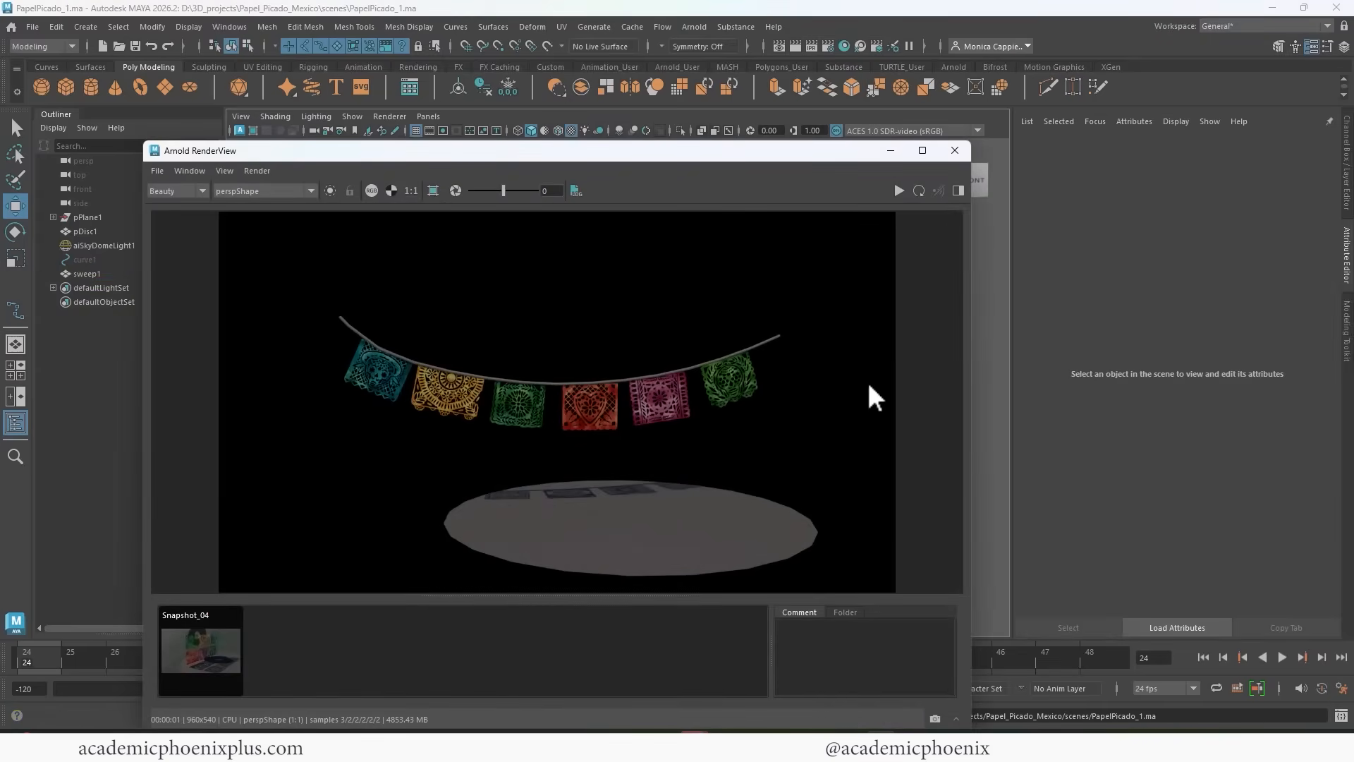
left_click(670, 525)
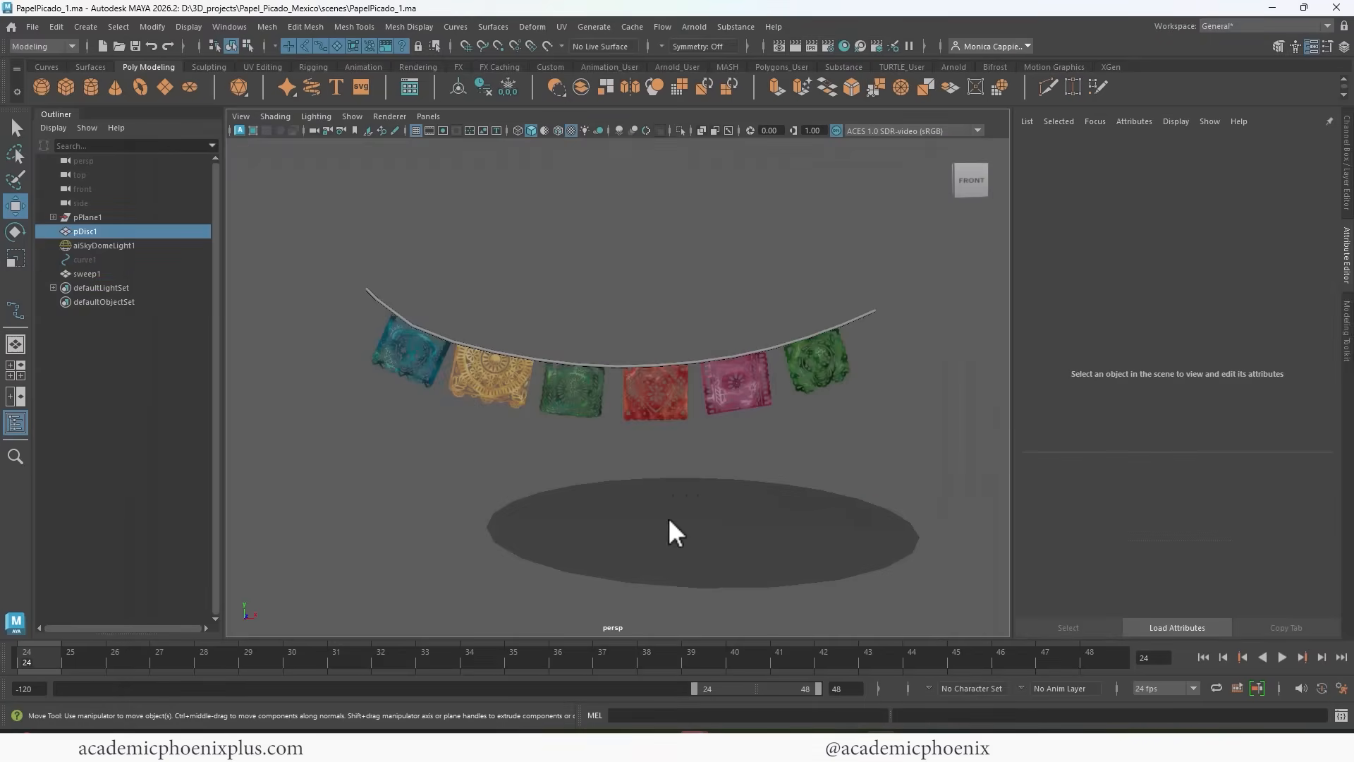
key("ctrl+h")
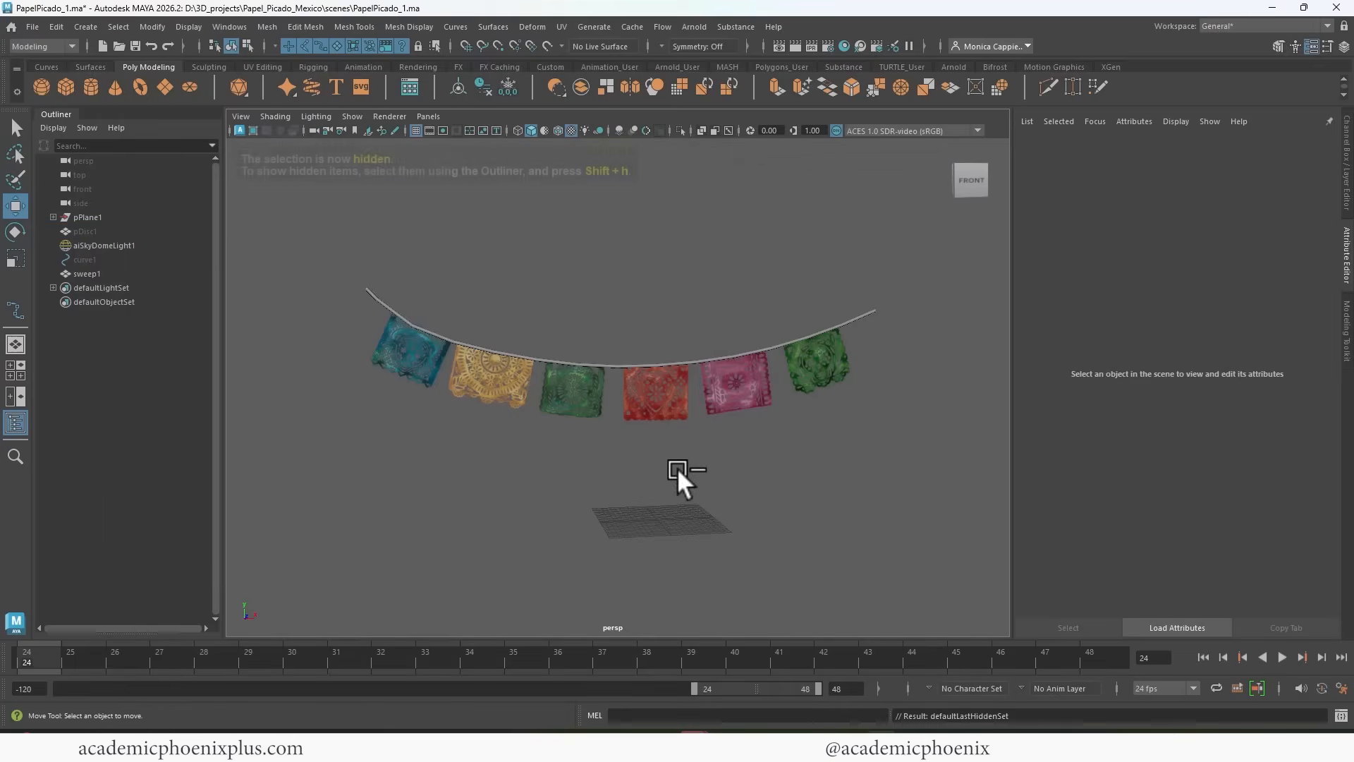
Group the six banners with their string and center the group's pivot.
left_click_drag(327, 250, 868, 439)
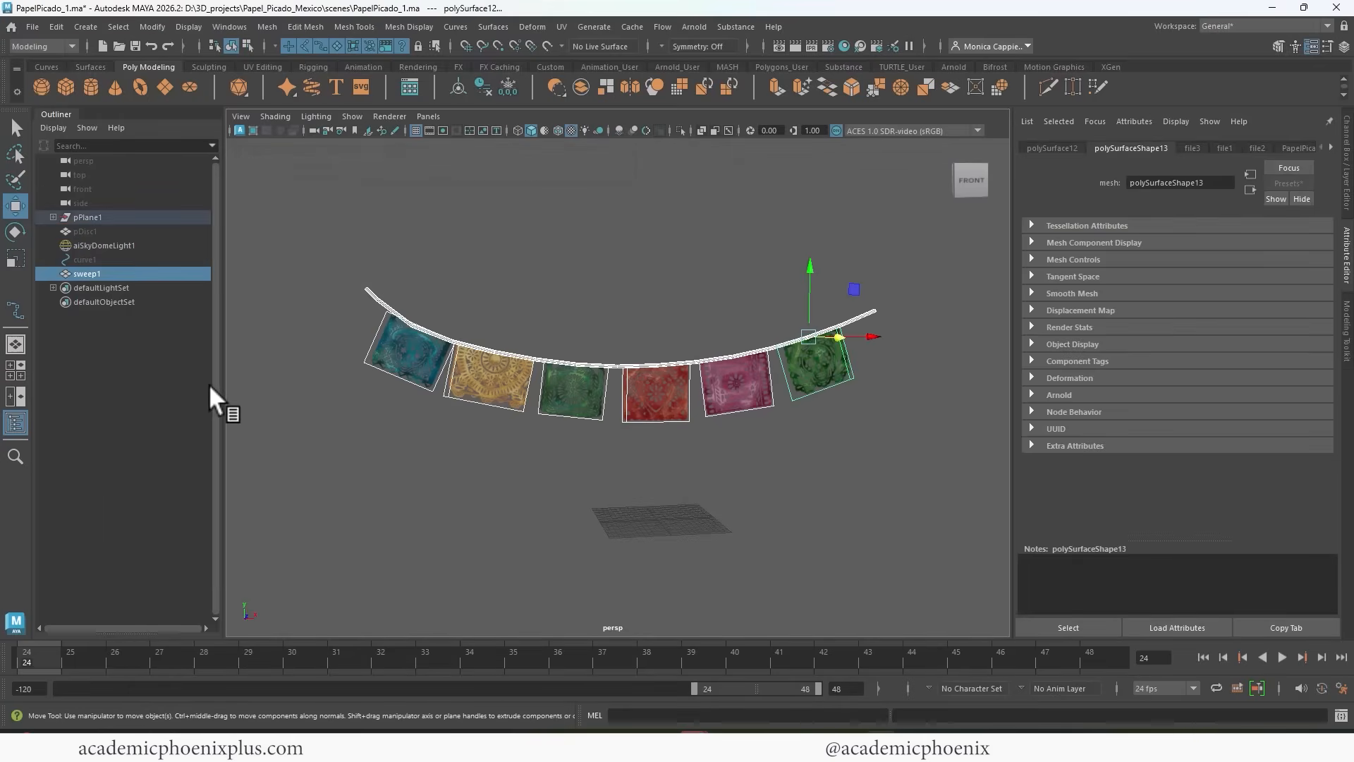
key("ctrl+g")
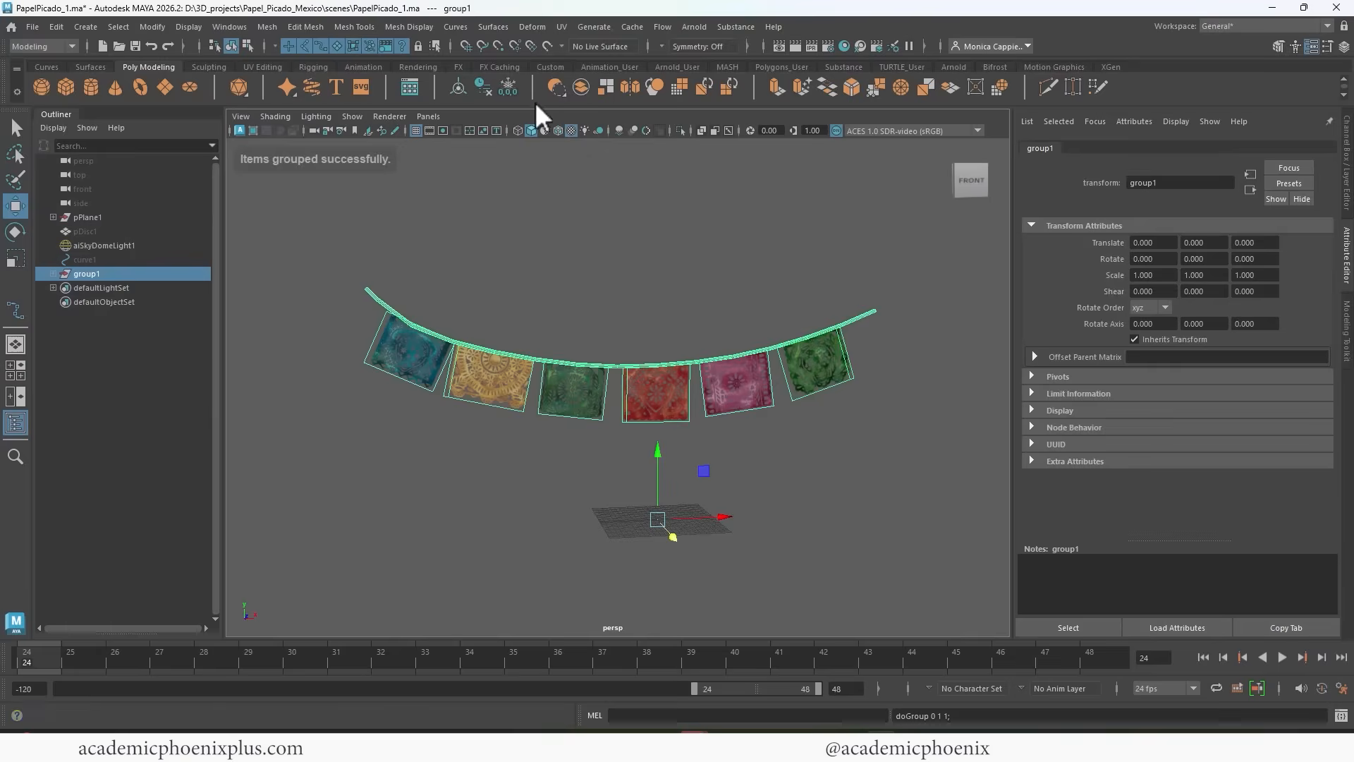
left_click_drag(680, 375, 671, 341, "alt")
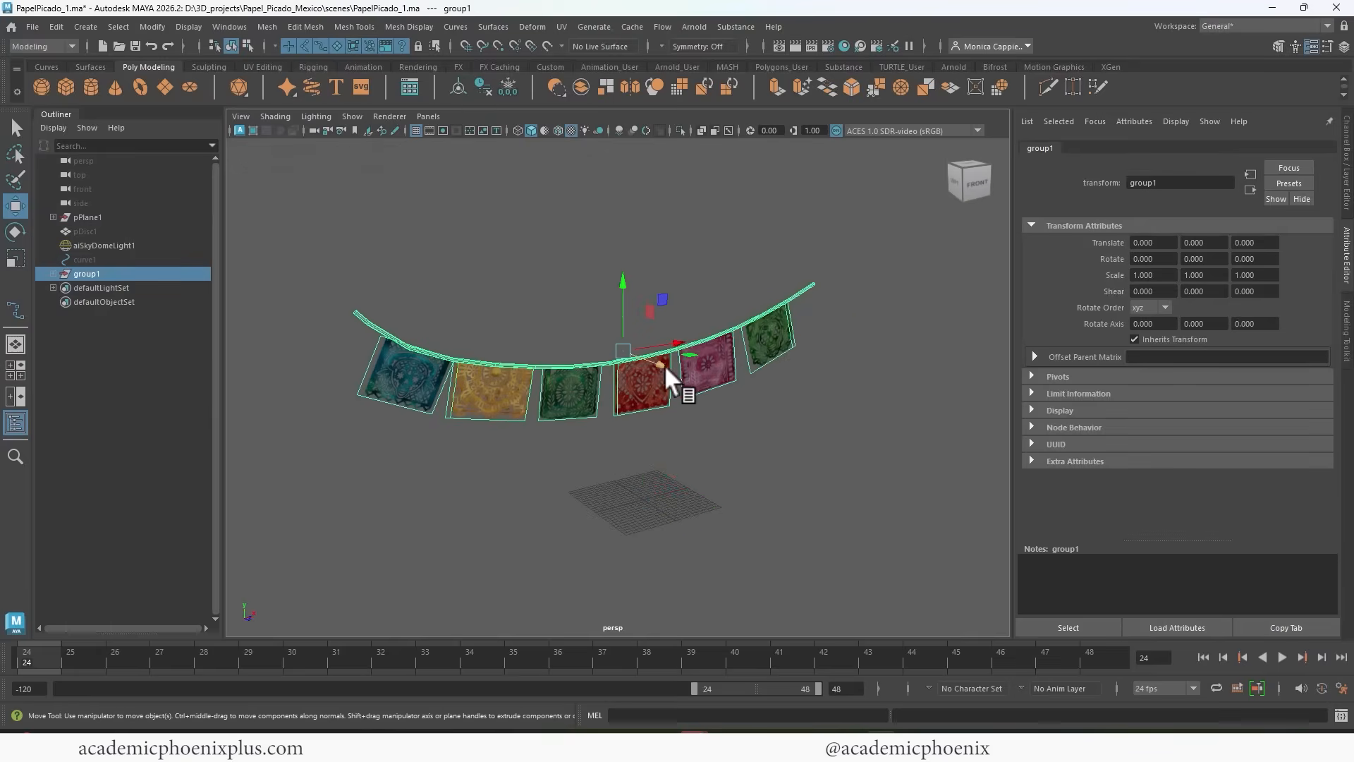
Duplicate the garland group and move the copy back and up to Translate Y 6.338 and Z -20.861.
key("ctrl+d")
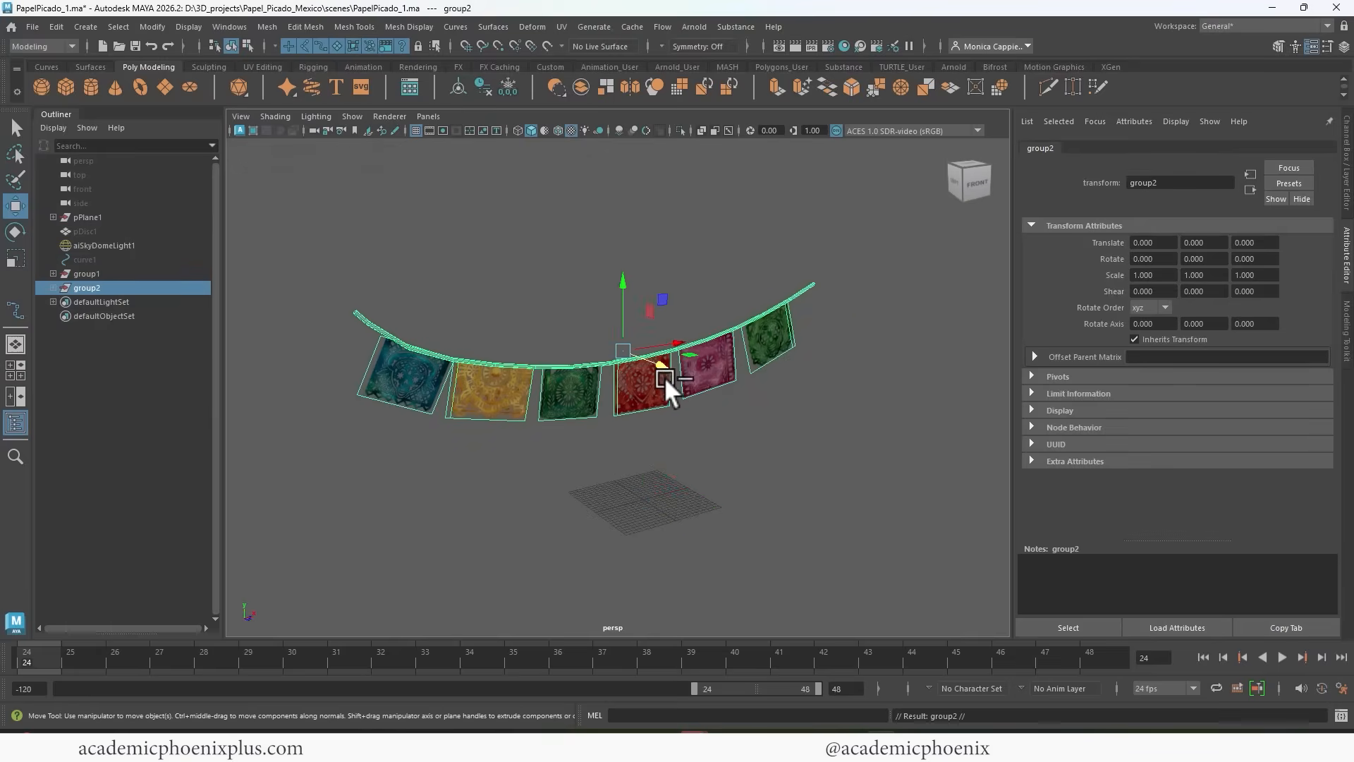
left_click_drag(663, 375, 528, 328)
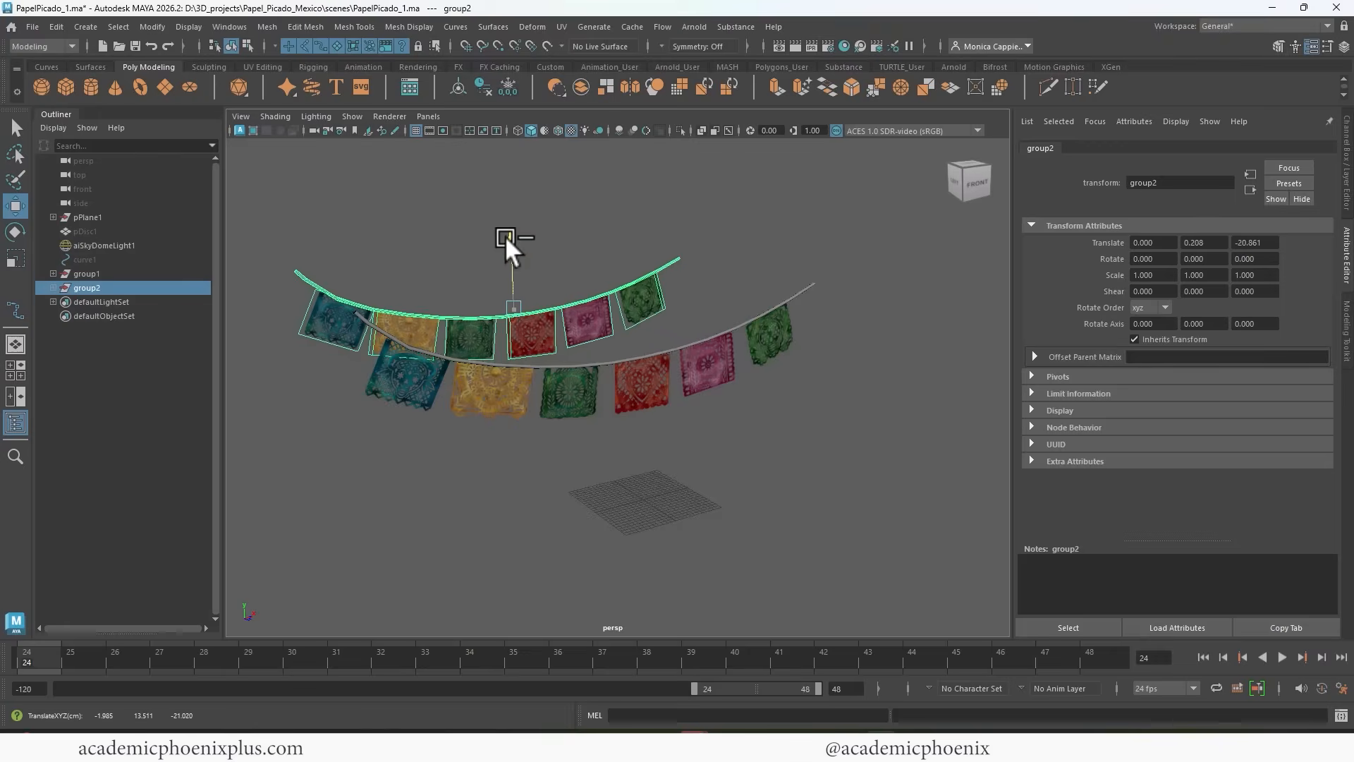
left_click_drag(505, 235, 512, 183)
Set the duplicated garland's Y rotation to 180 degrees to reverse its color order.
key("e")
left_click_drag(560, 236, 509, 264)
left_click_drag(1217, 258, 1144, 262)
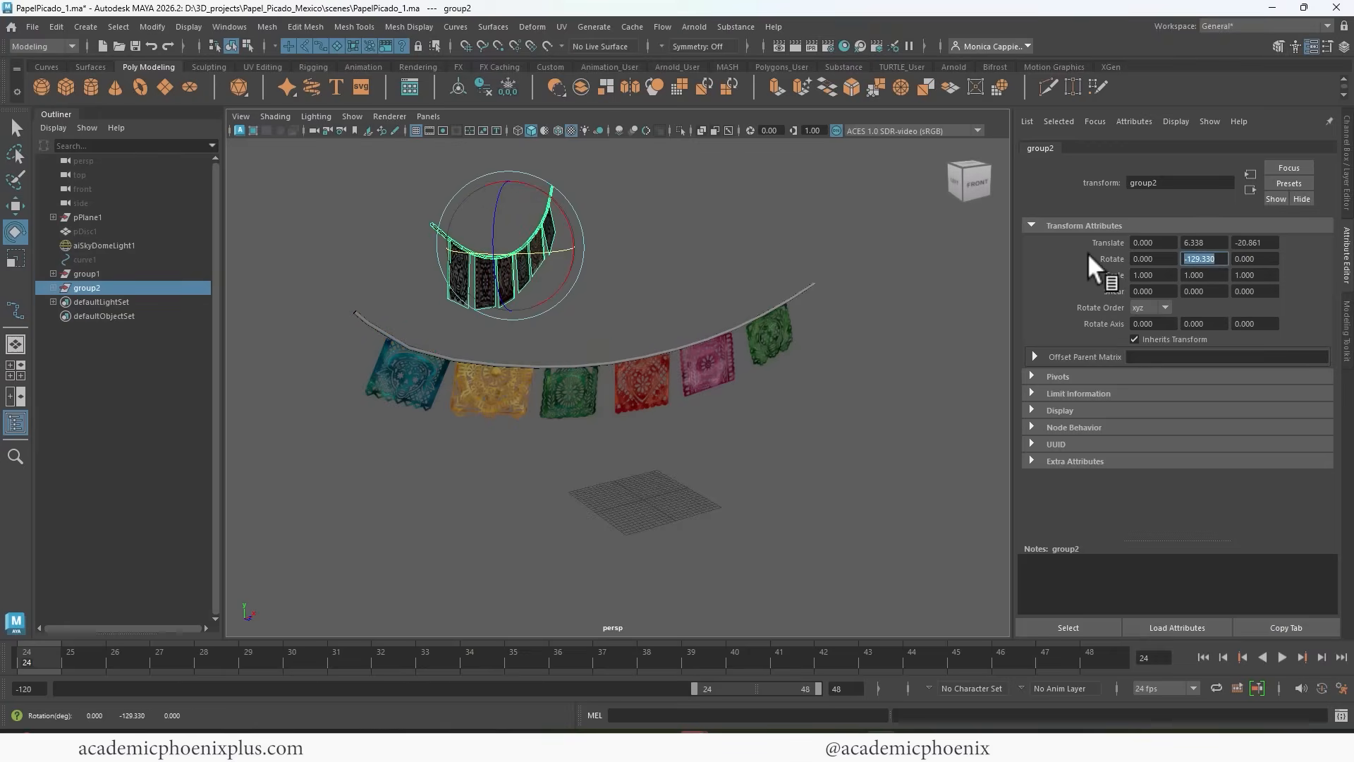
type("180")
key("Return")
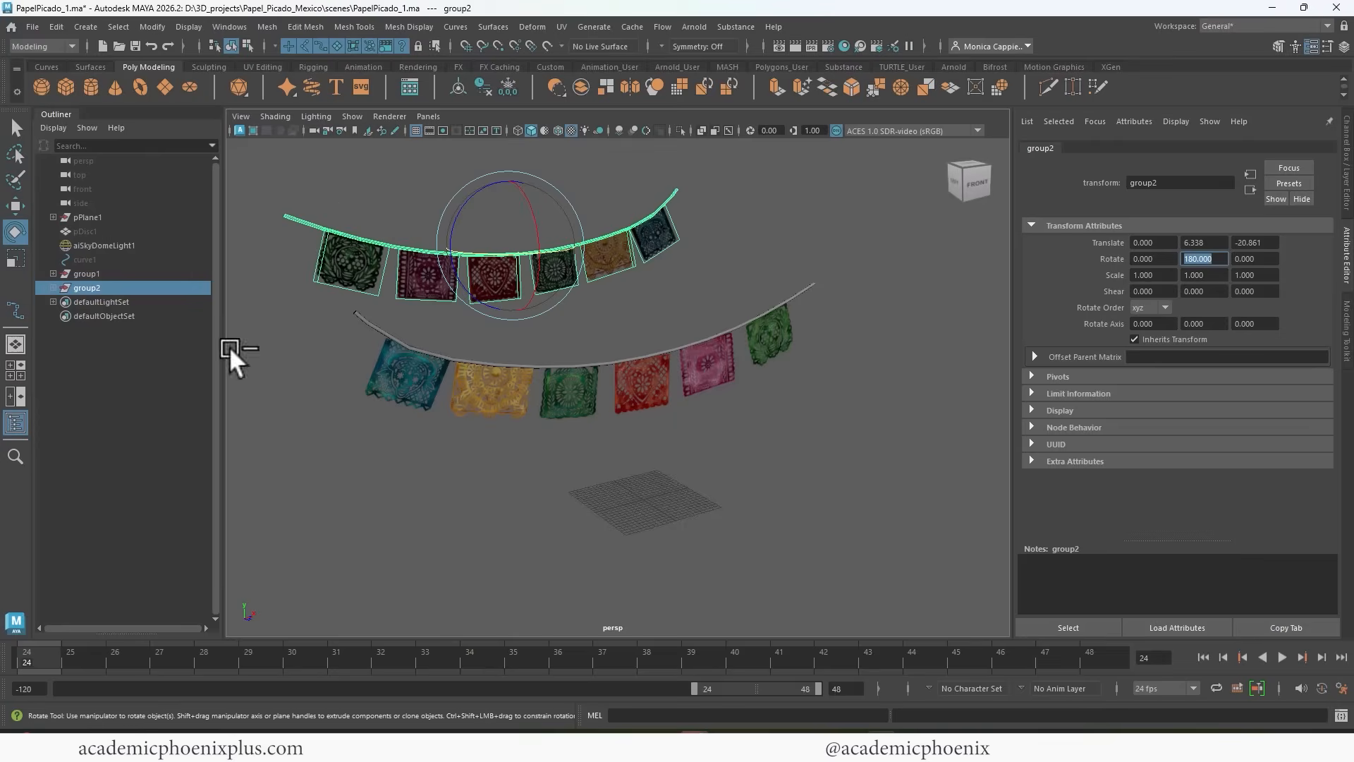
Duplicate the rotated garland, bring the copy forward to Translate Z 17.429, and test-render the three garlands.
left_click_drag(615, 290, 666, 310, "alt")
key("w")
key("ctrl+d")
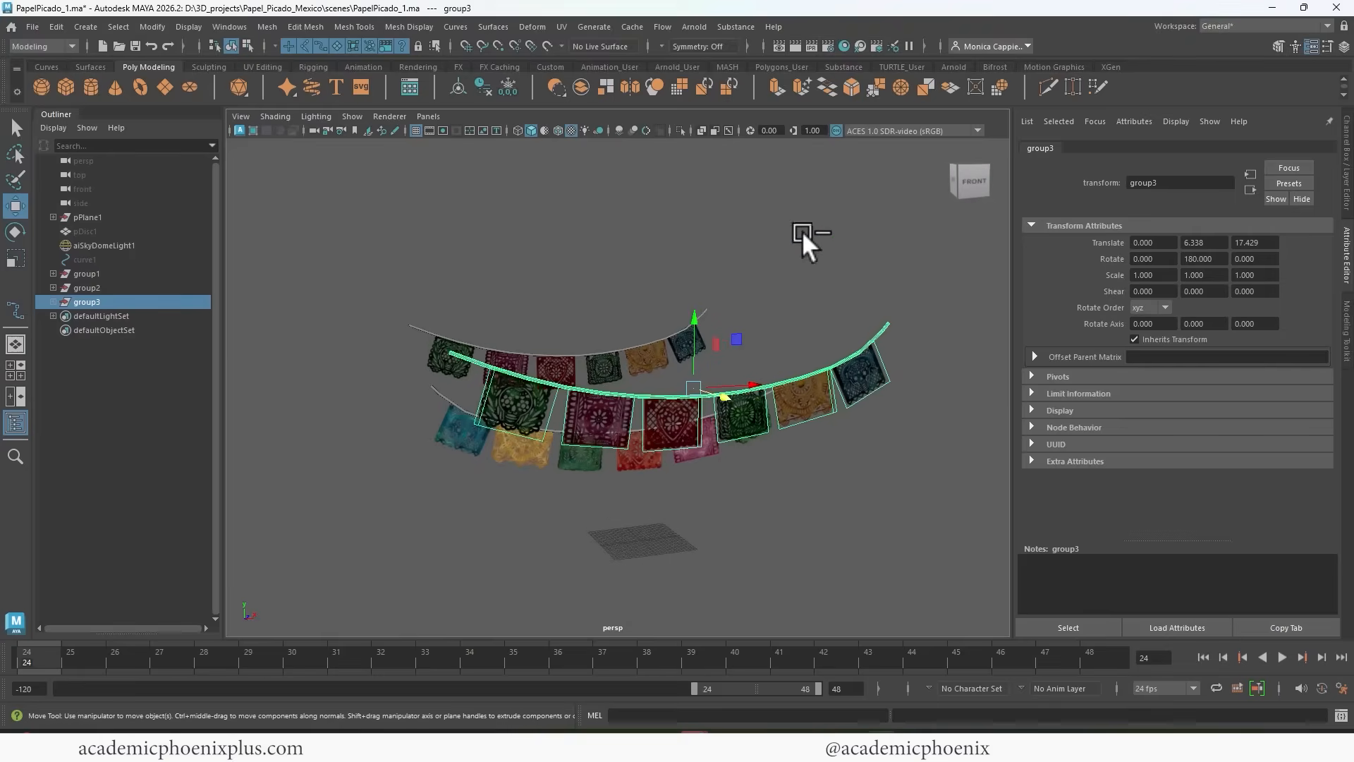
left_click(799, 46)
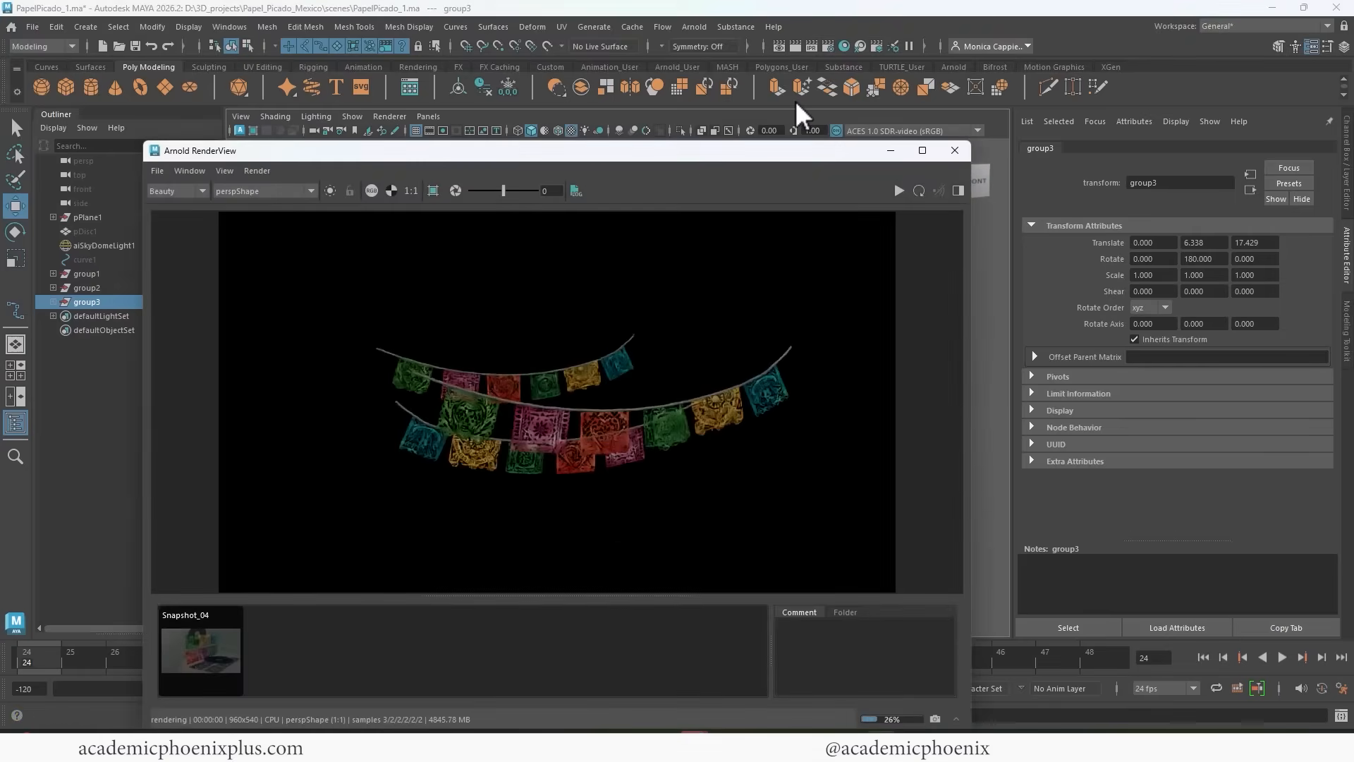
left_click(955, 150)
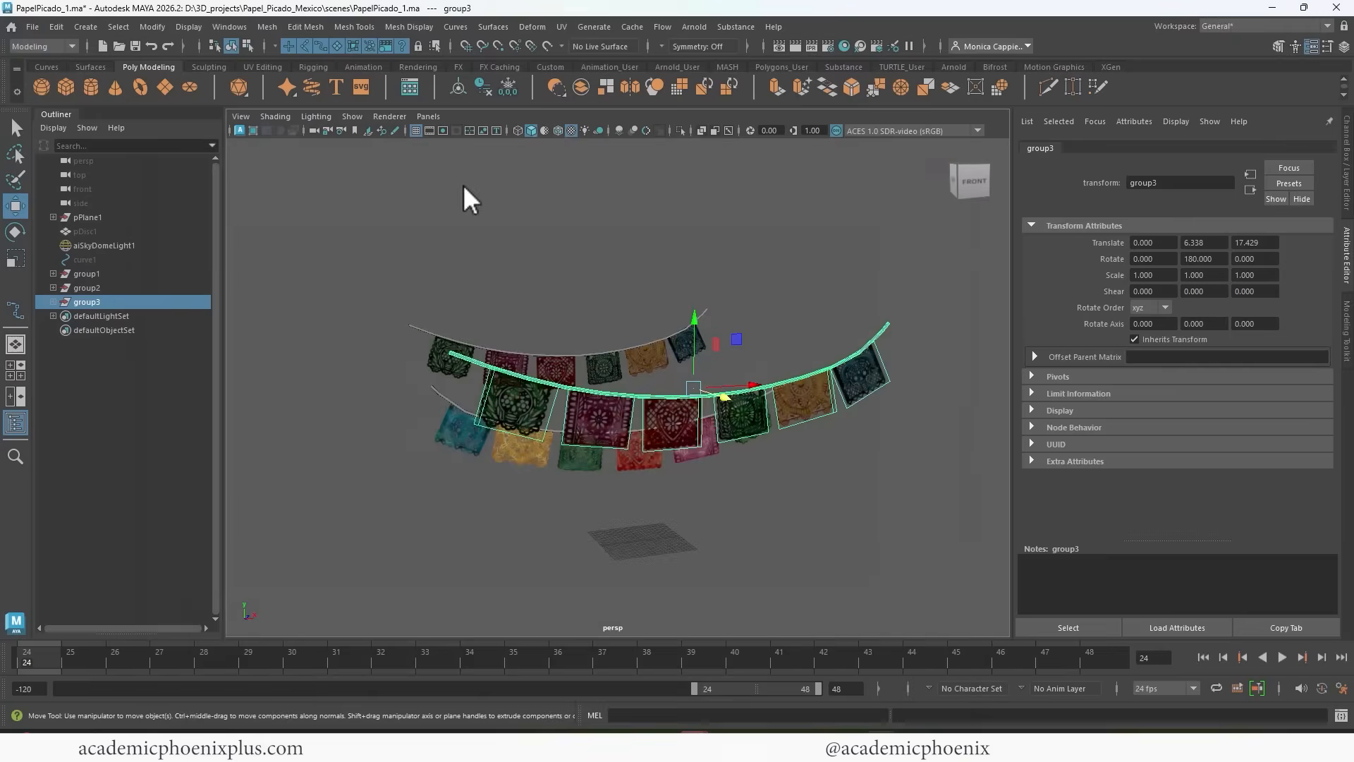
With the resolution gate shown, reposition the front garland to Translate X -2.655 and Y 7.080, and render the framed view.
left_click(442, 130)
scroll(708, 233, "up", 4)
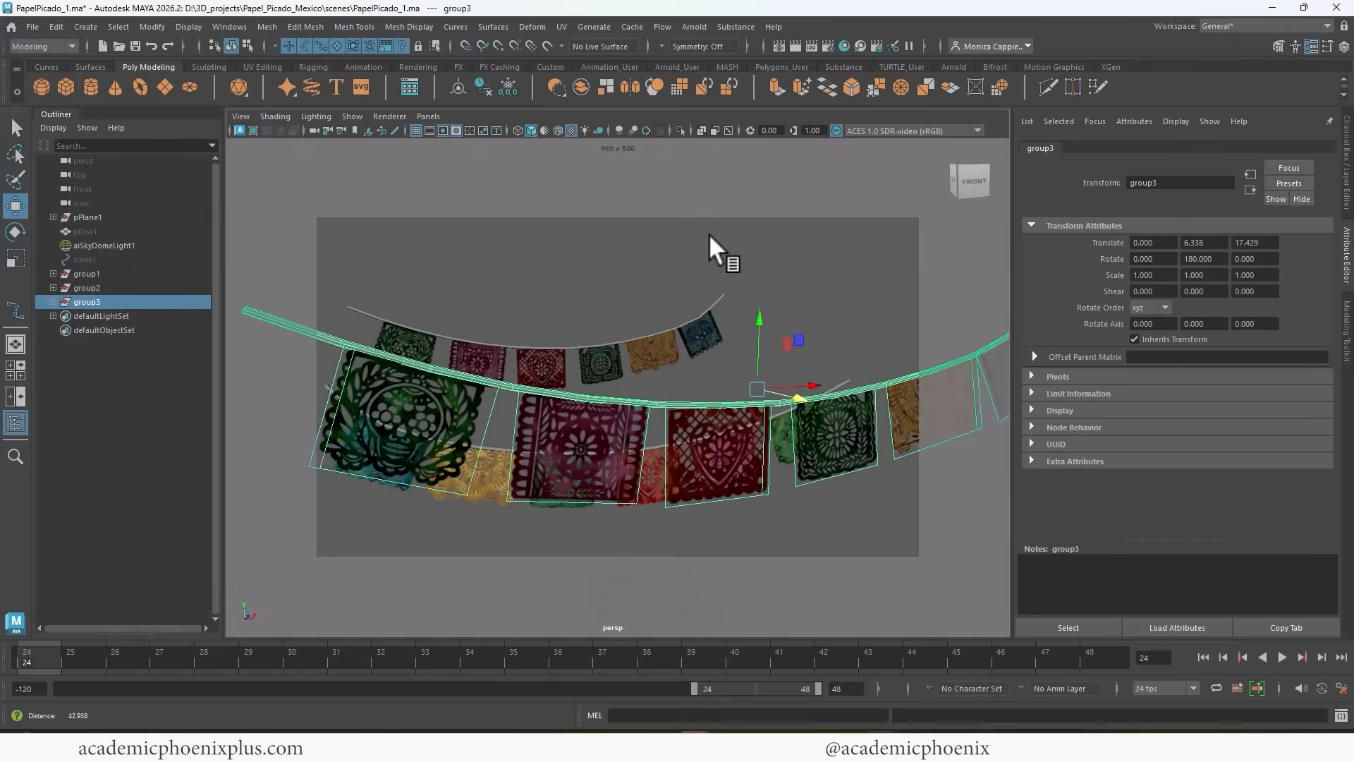
left_click_drag(691, 239, 656, 234, "alt")
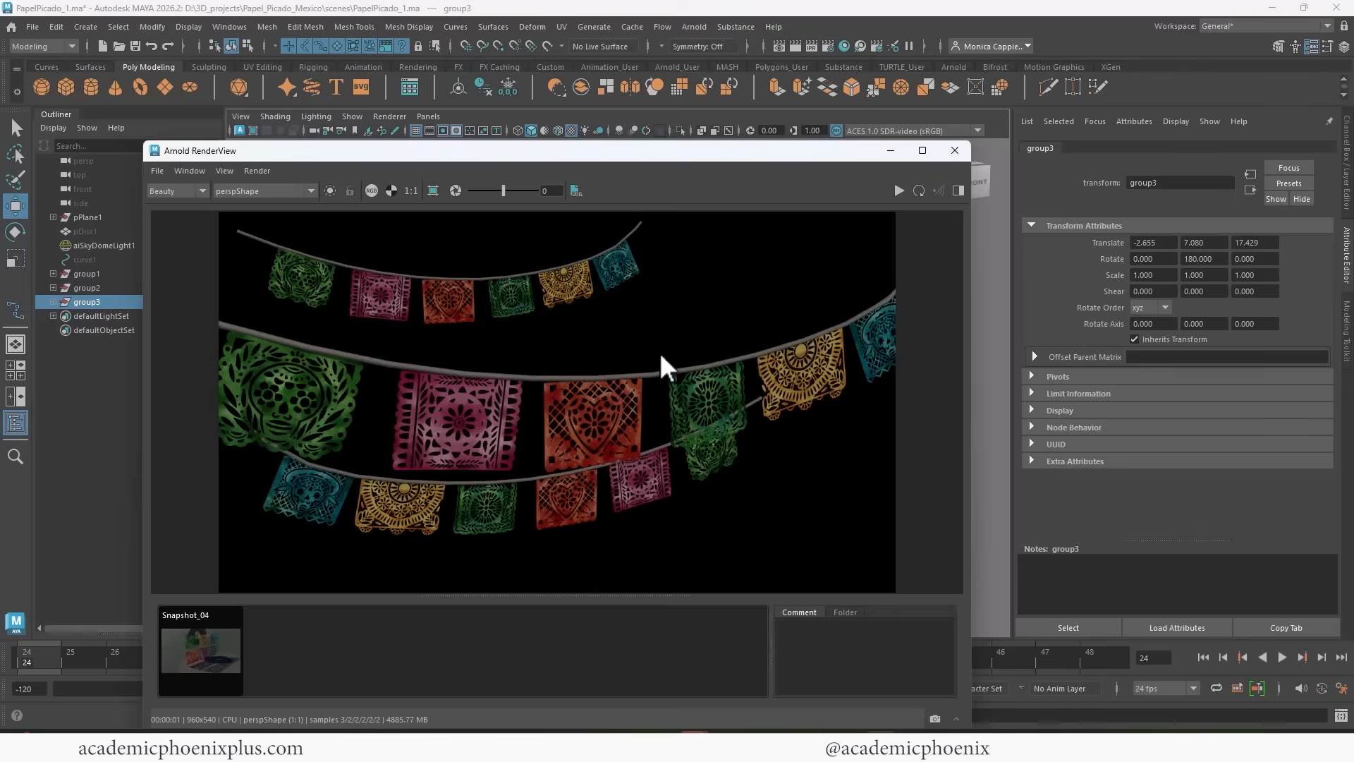
left_click(955, 150)
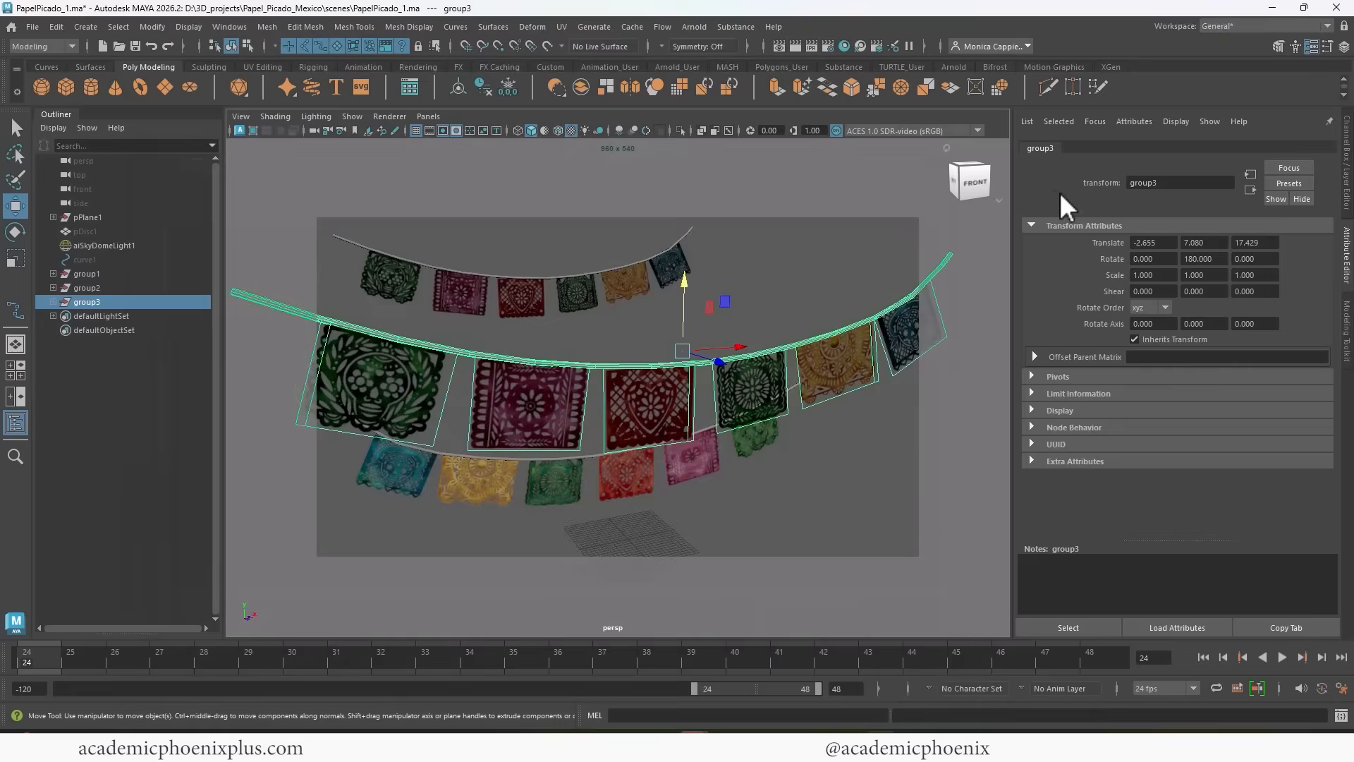
Connect a File texture to the Bump Mapping attribute of PapelPicado_Shader, reached through the front garland's yellow banner.
key("Down")
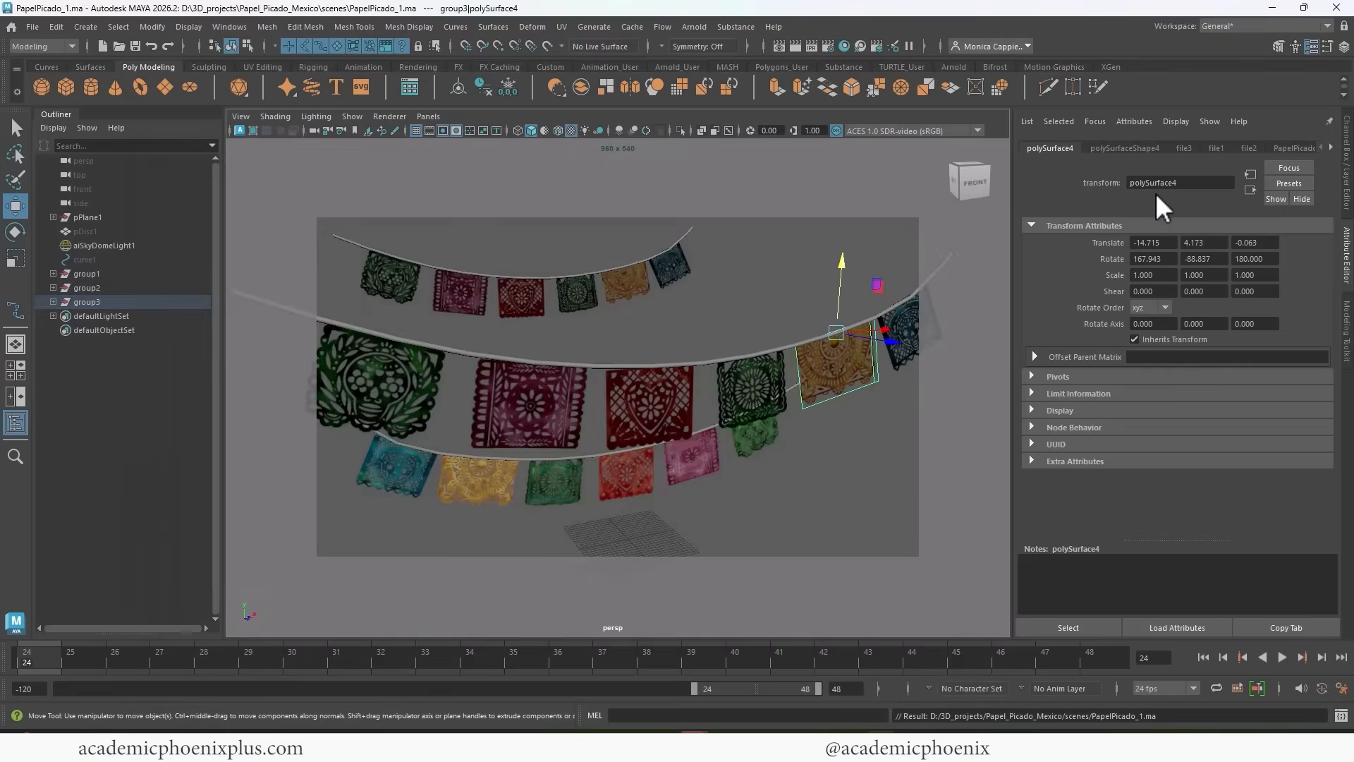
left_click(1293, 148)
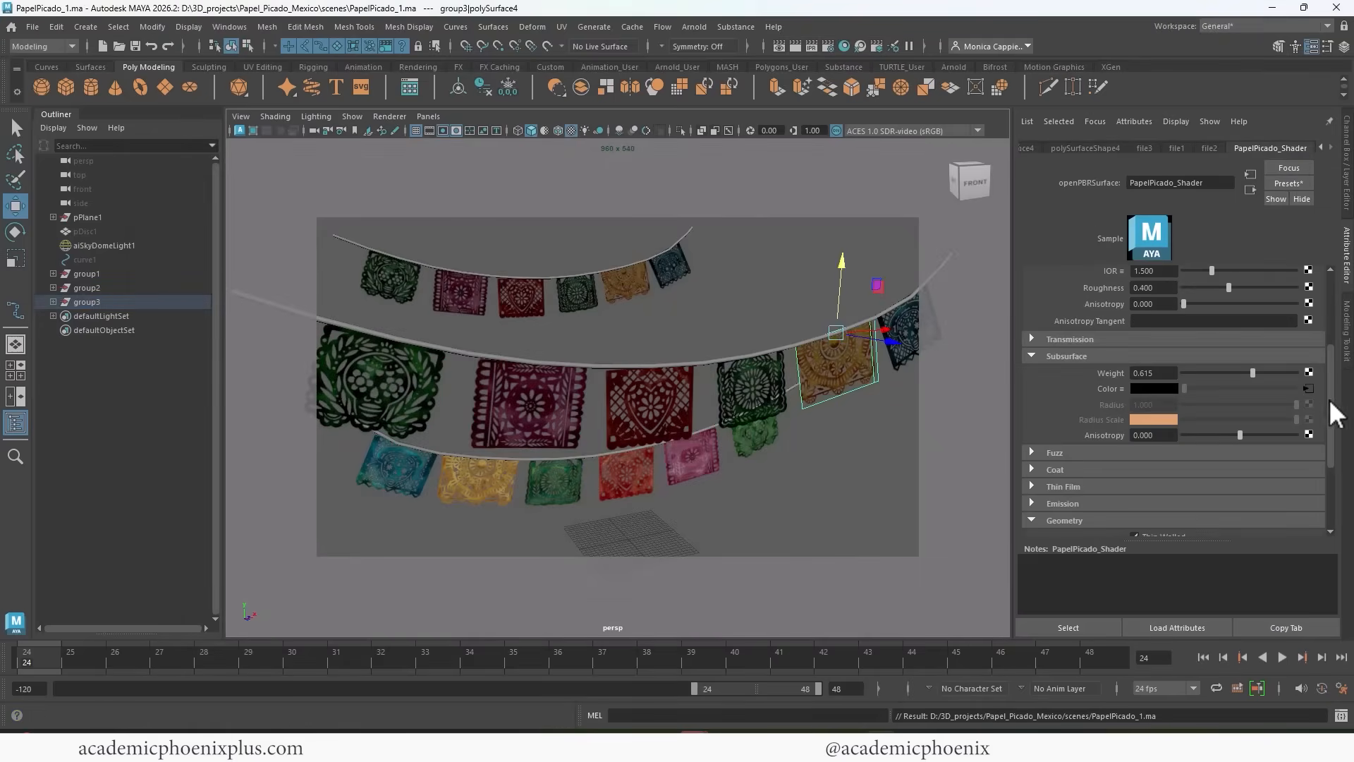
left_click_drag(1330, 402, 1332, 464)
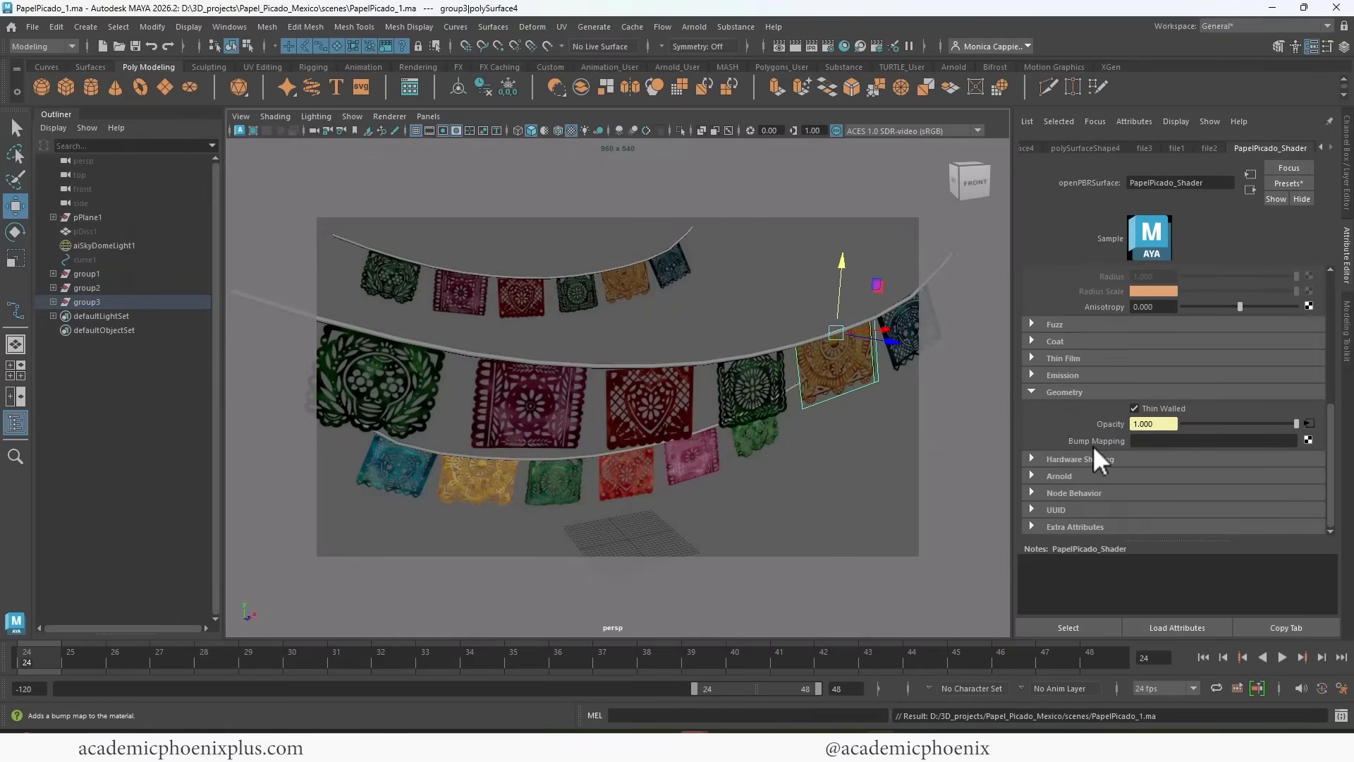
left_click(1308, 439)
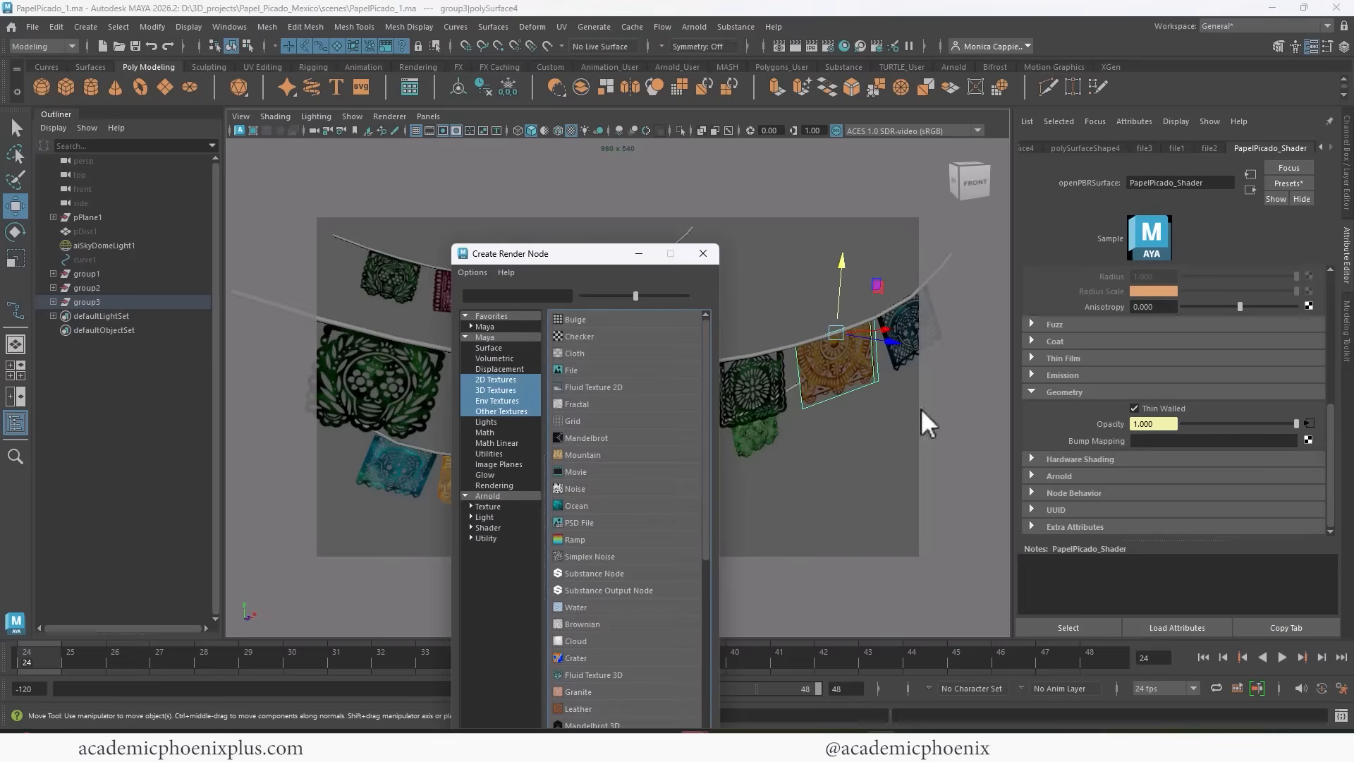
left_click(591, 370)
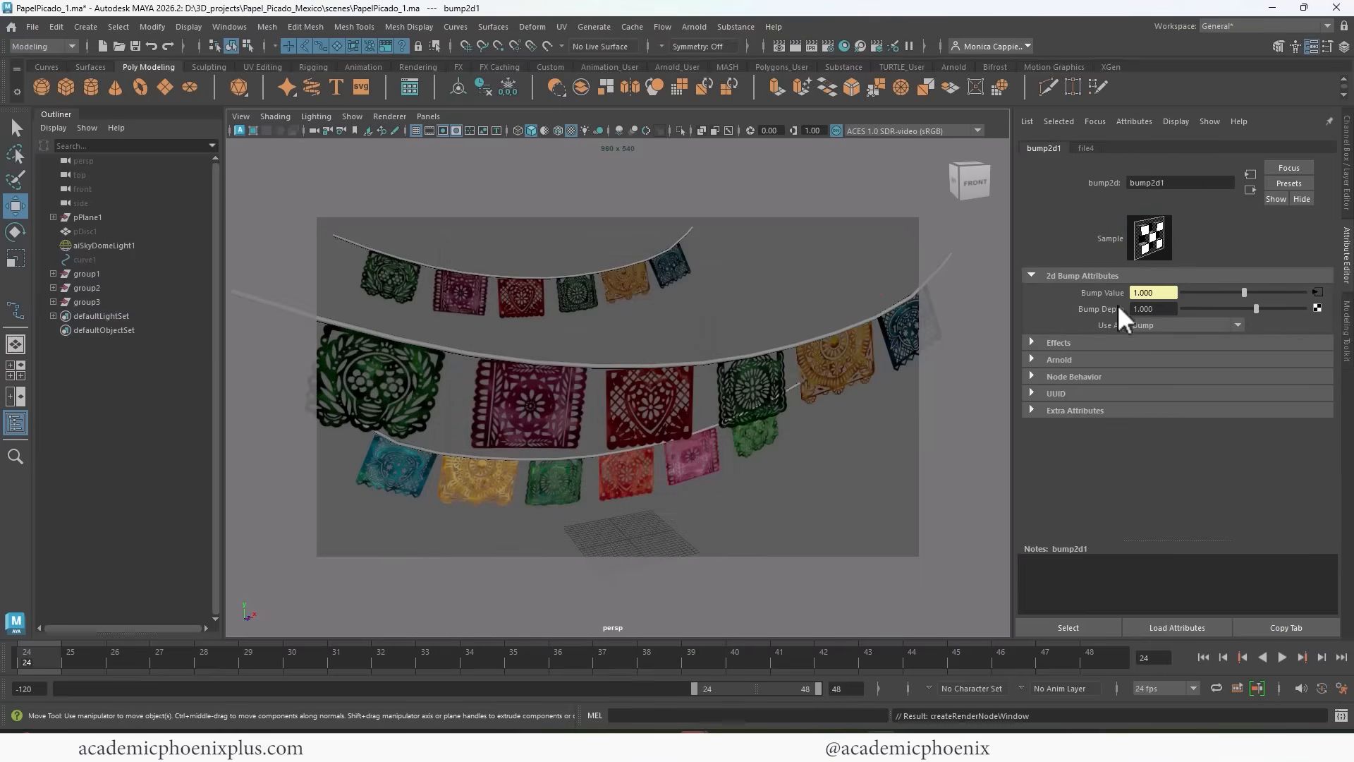
Load crumpled-paper-texture-realisric-crease-sheet-free-vector.jpg into the bump map's File texture and set its color space to Raw.
left_click(1317, 292)
left_click(1311, 344)
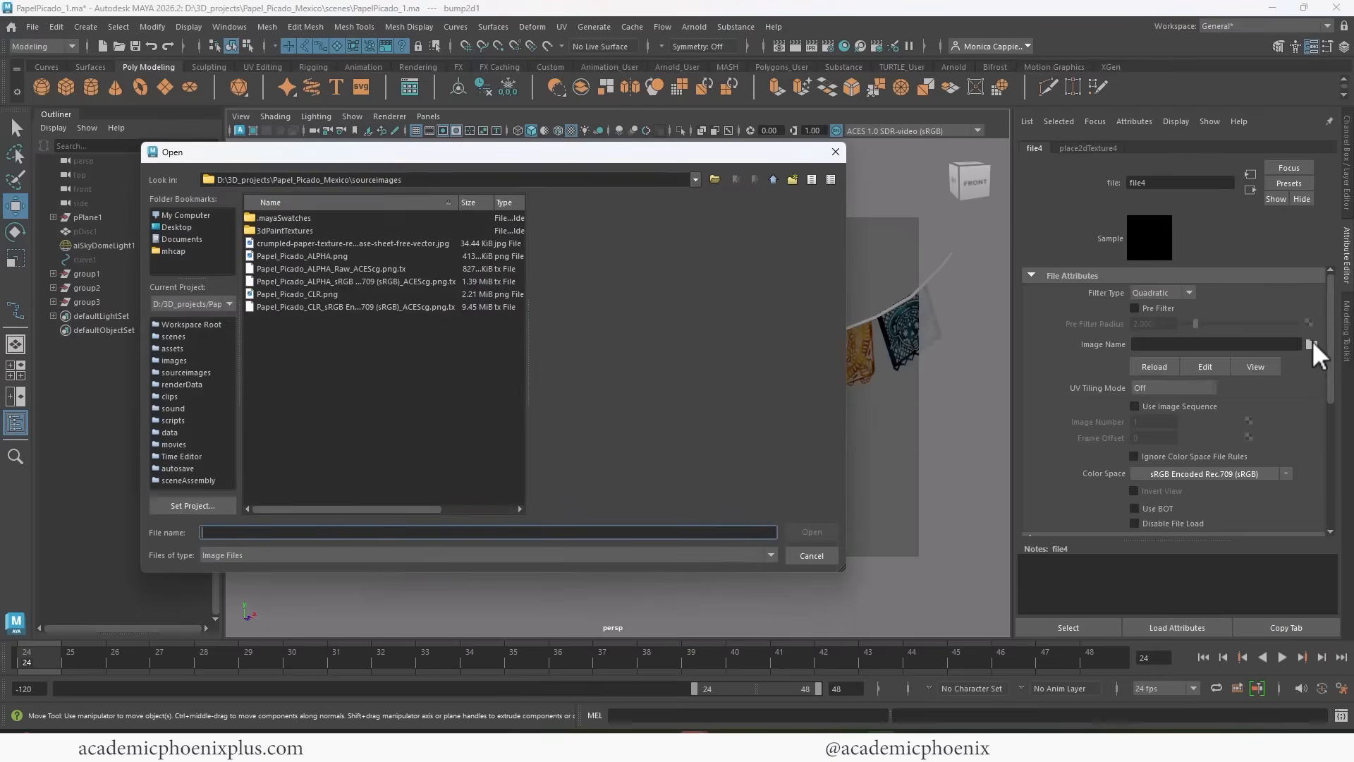
left_click(346, 243)
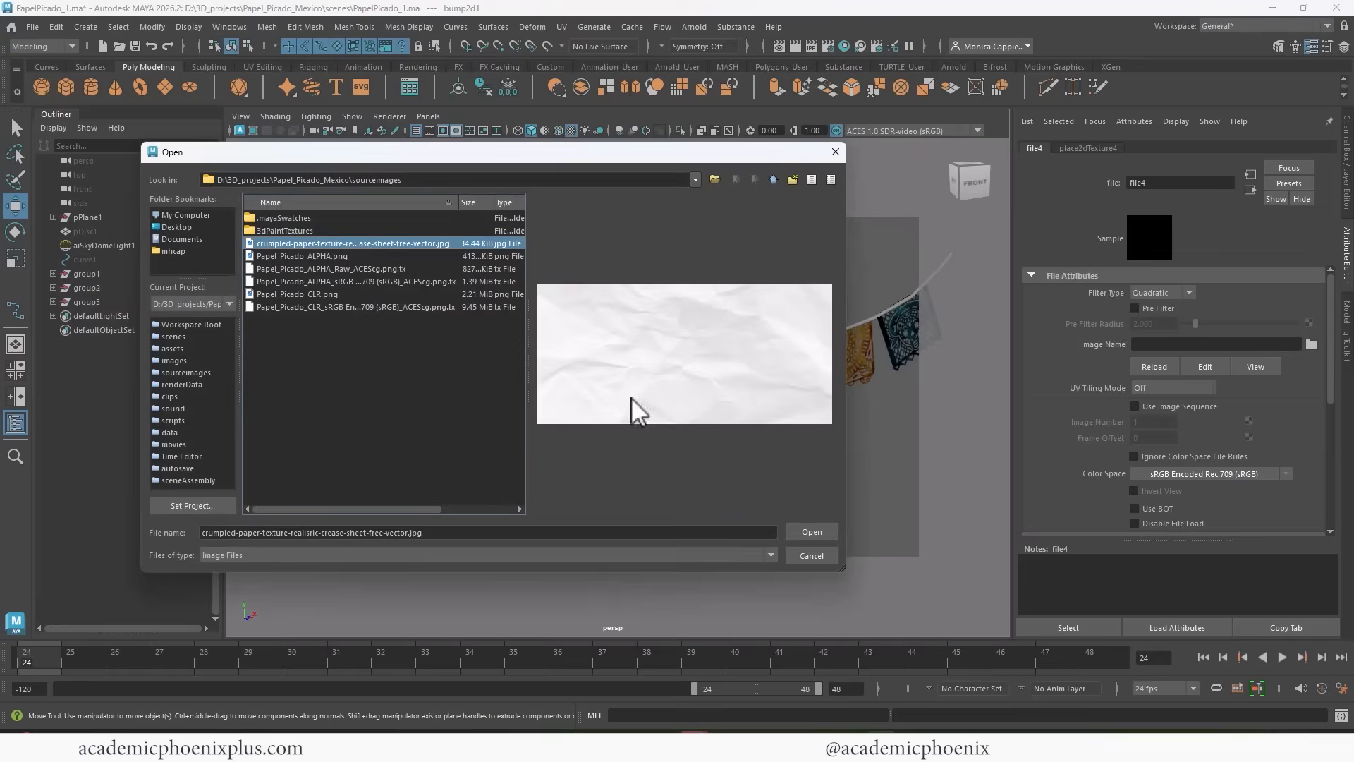
left_click(796, 532)
left_click(1286, 473)
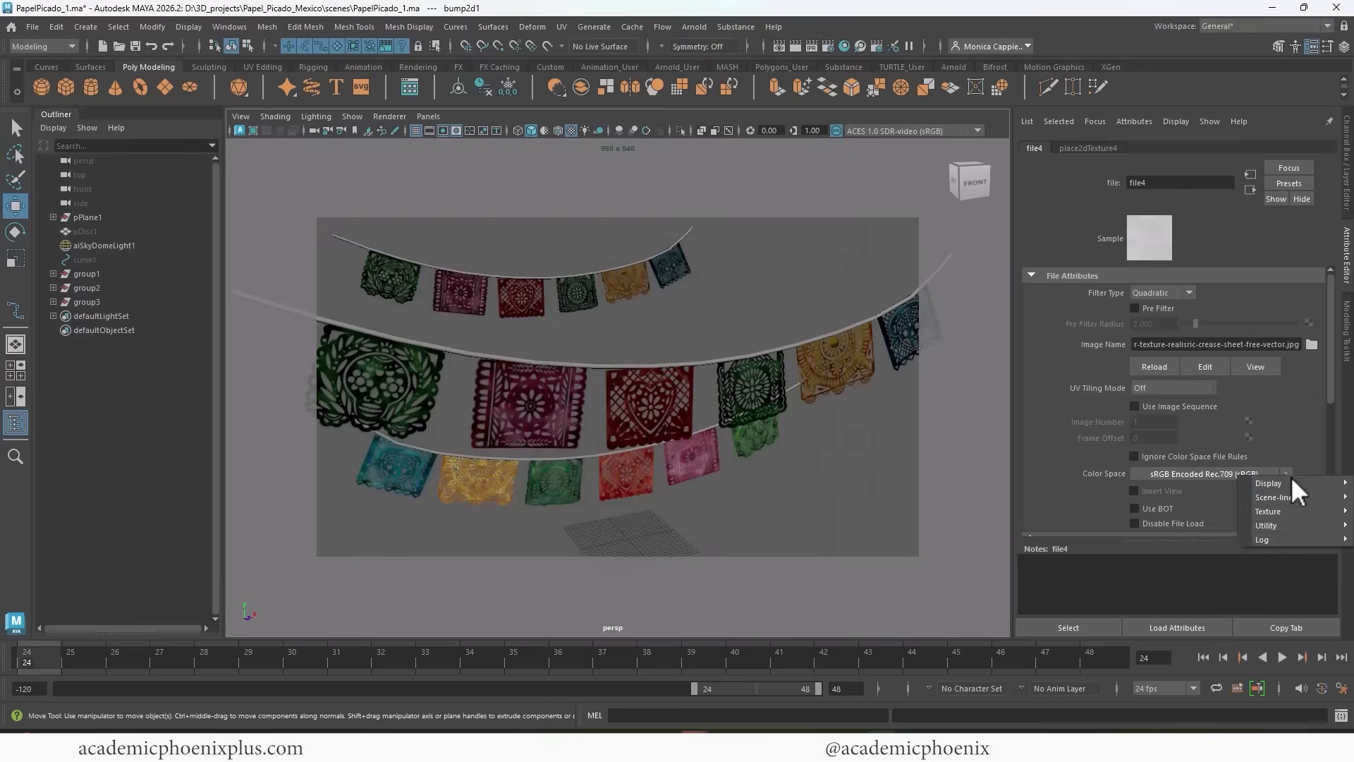
mouse_move(1283, 525)
left_click(1198, 531)
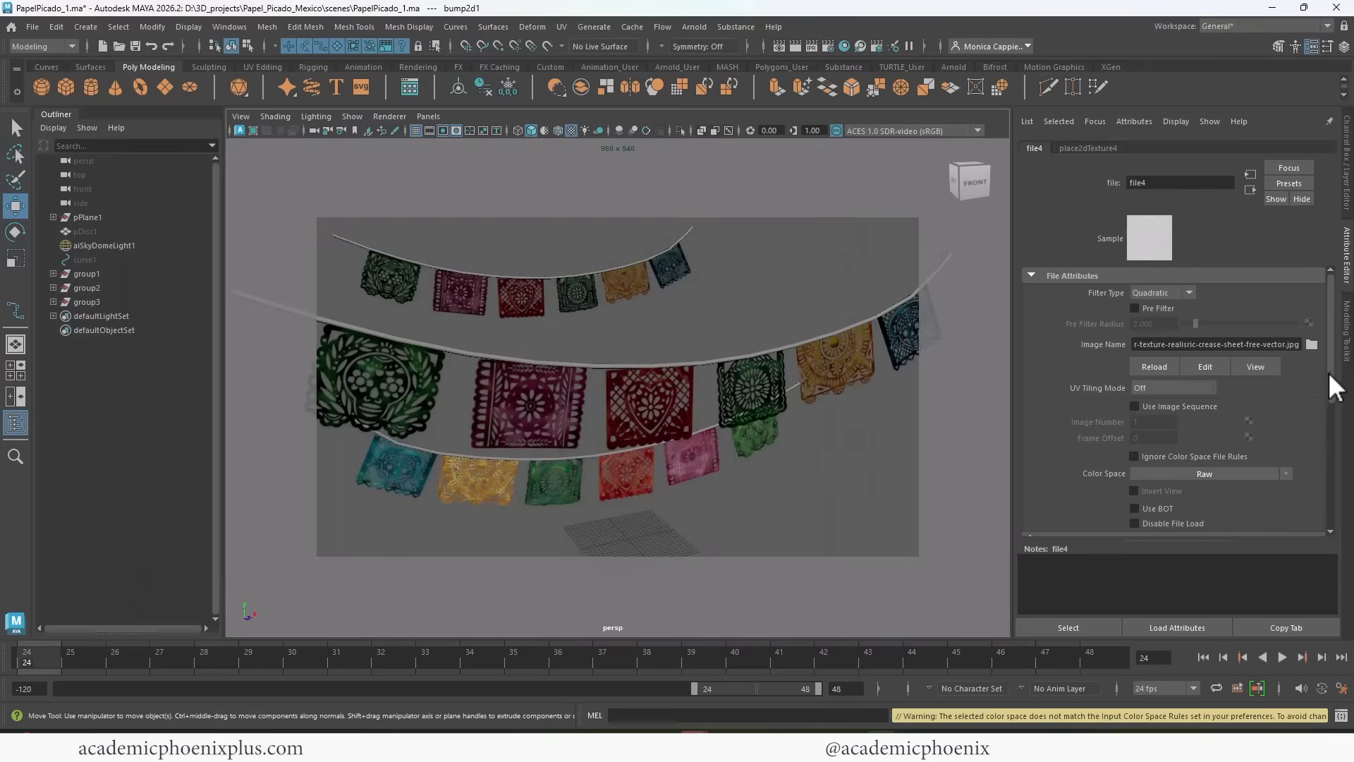
Set the crumpled-paper texture's Repeat UV to 3 by 3 and compare the updated render with Snapshot_05.
left_click_drag(1327, 371, 1320, 447)
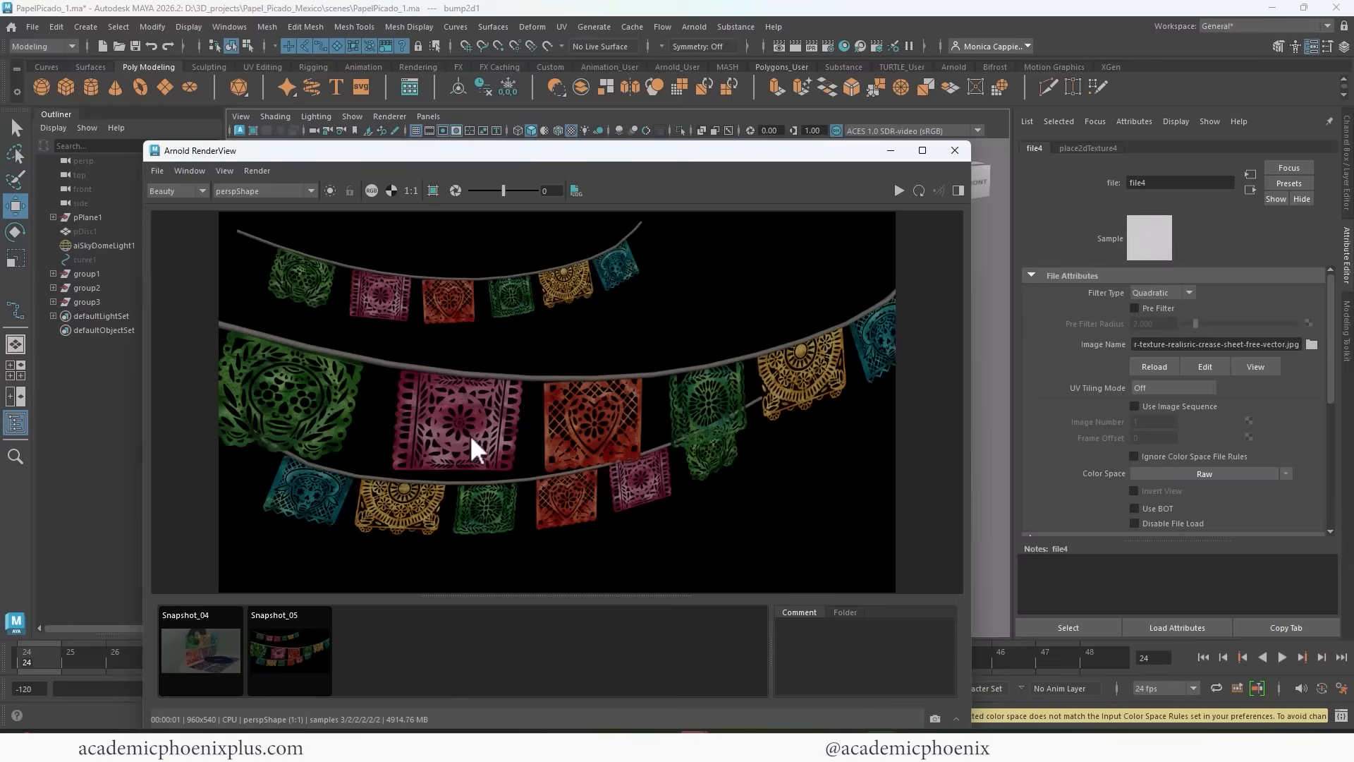
left_click(1088, 148)
left_click(1154, 407)
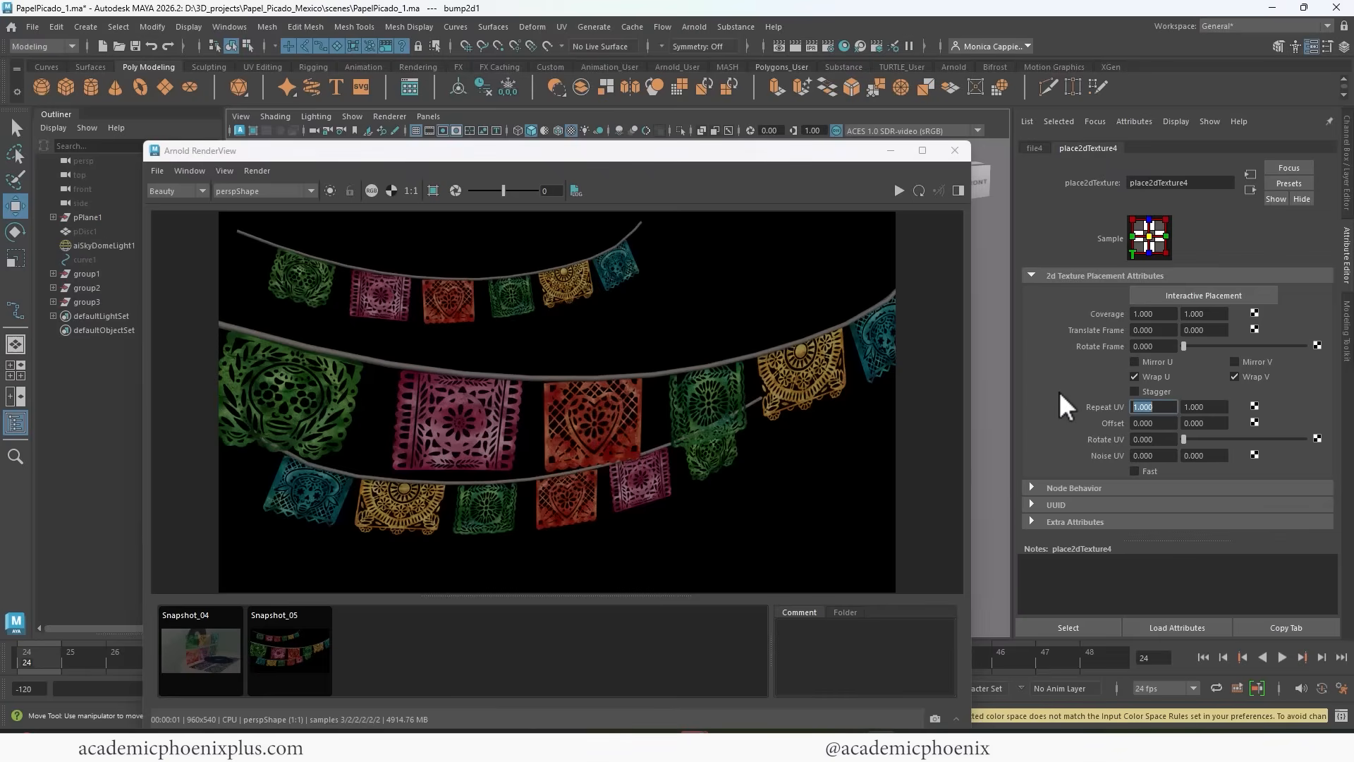
type("3")
key("Tab")
type("3")
key("Tab")
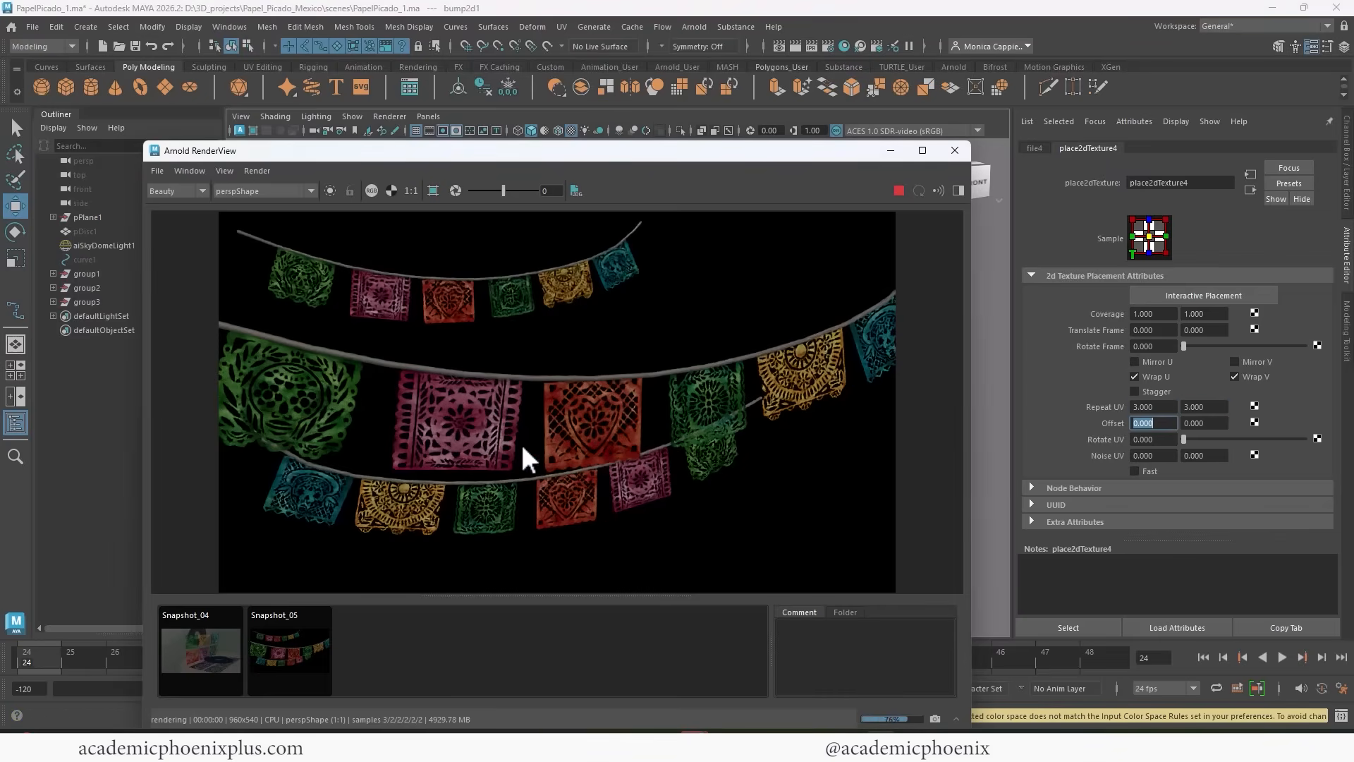
left_click(301, 648)
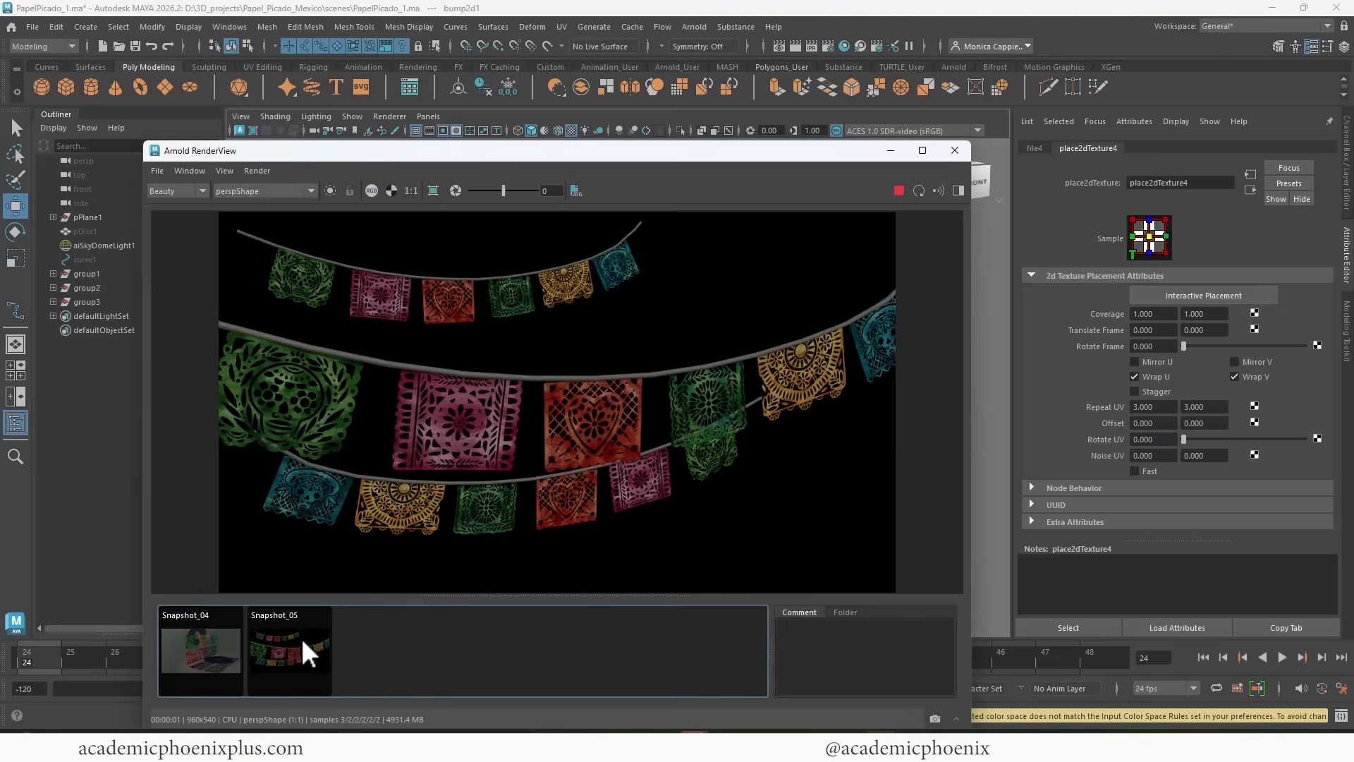
Try a Bump Depth of 0.3 on bump2d1 and compare the render repeatedly with Snapshot_05.
left_click(1249, 189)
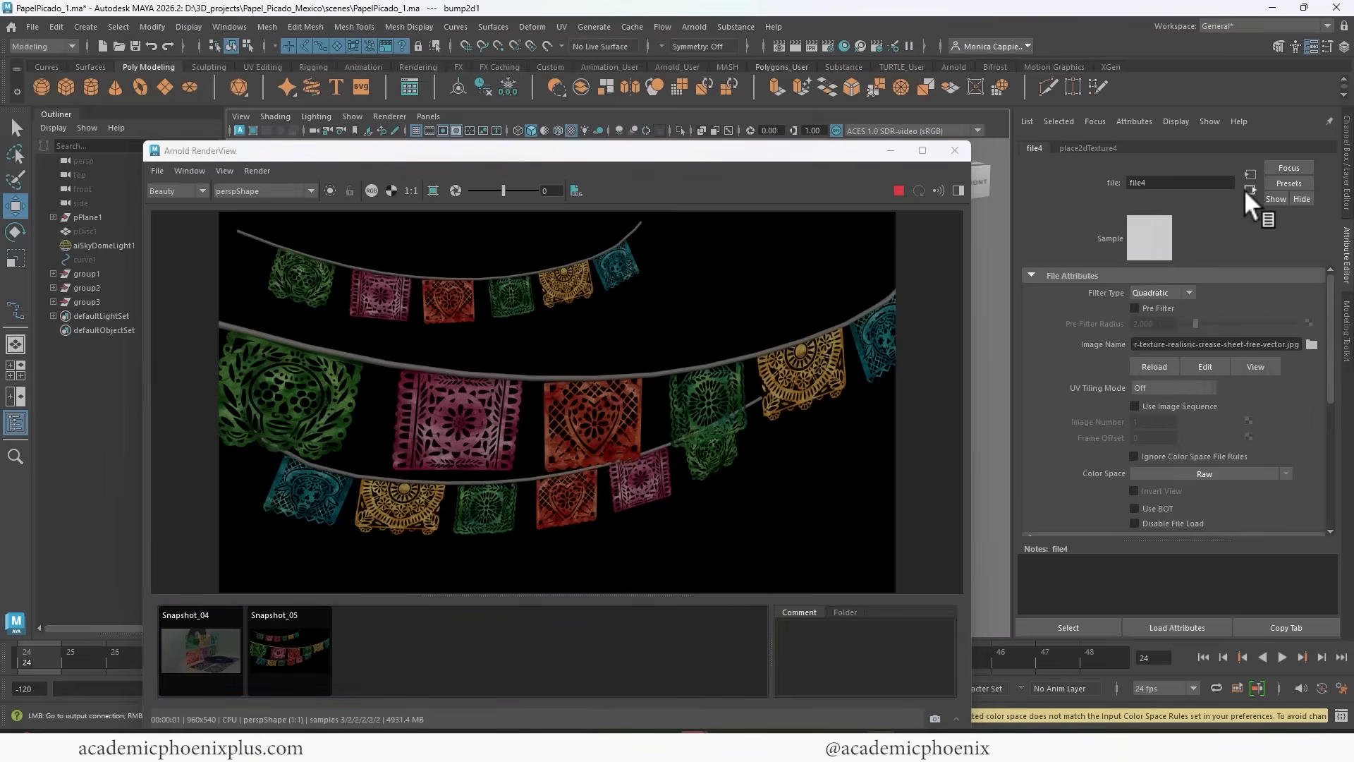
left_click(1250, 189)
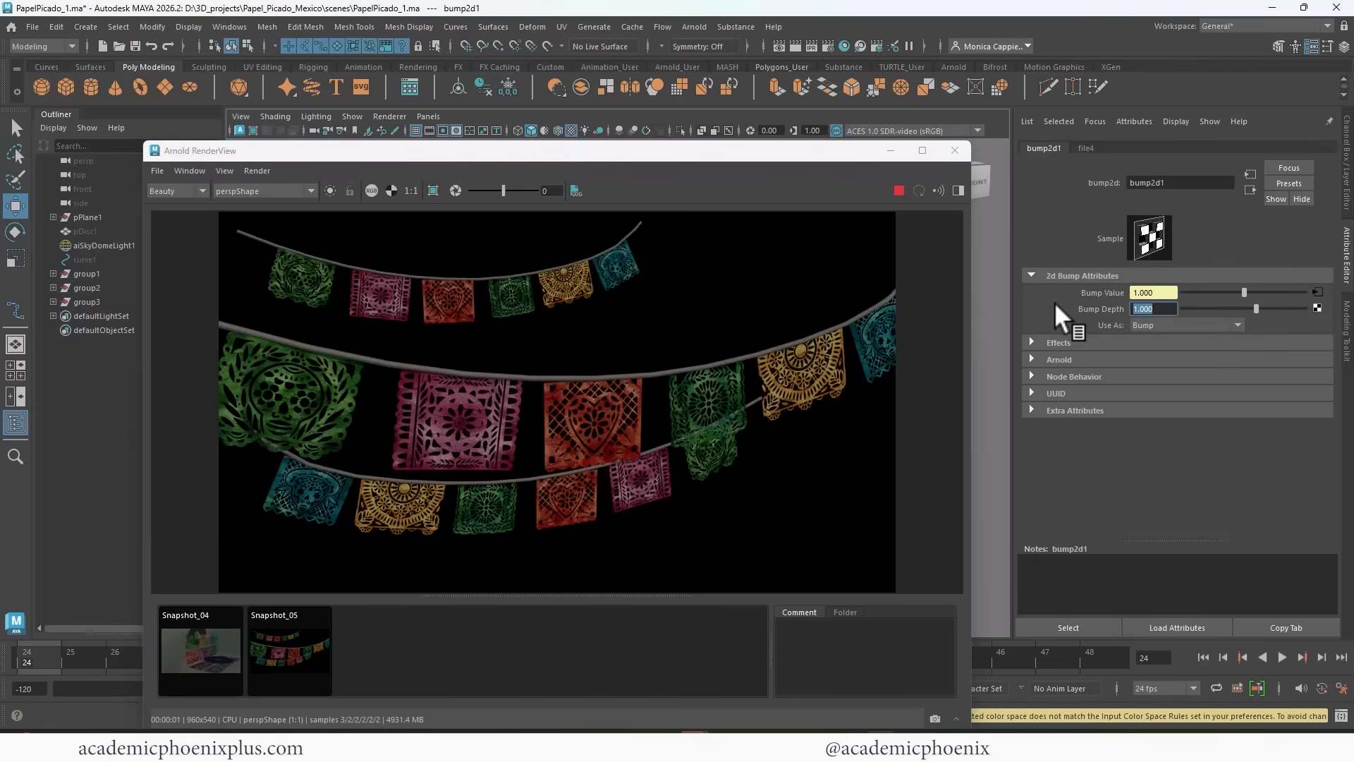
type("0.3")
key("Return")
left_click(290, 654)
left_click(291, 653)
left_click(290, 654)
left_click(290, 652)
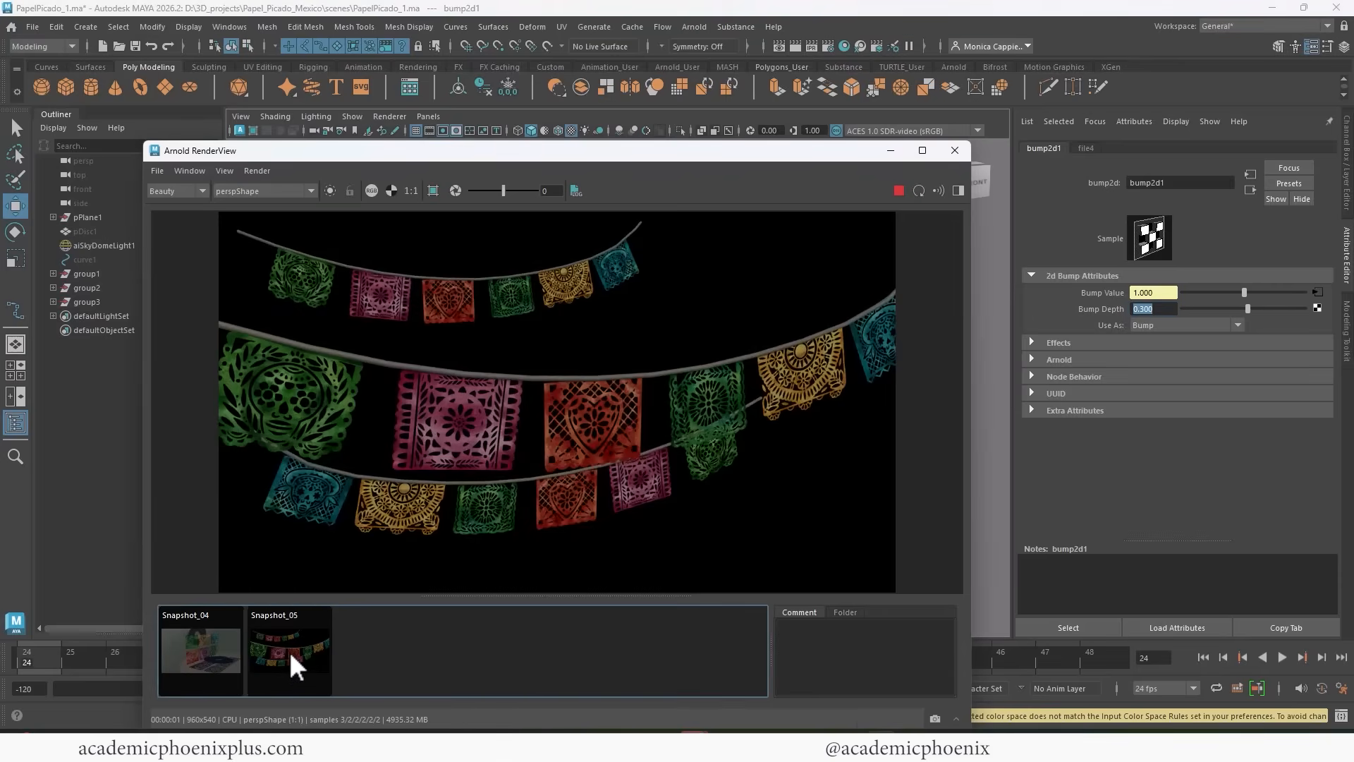
left_click(289, 650)
Set the Bump Depth of bump2d1 to 1 and return from the snapshot to the current render.
left_click_drag(1154, 311, 1061, 310)
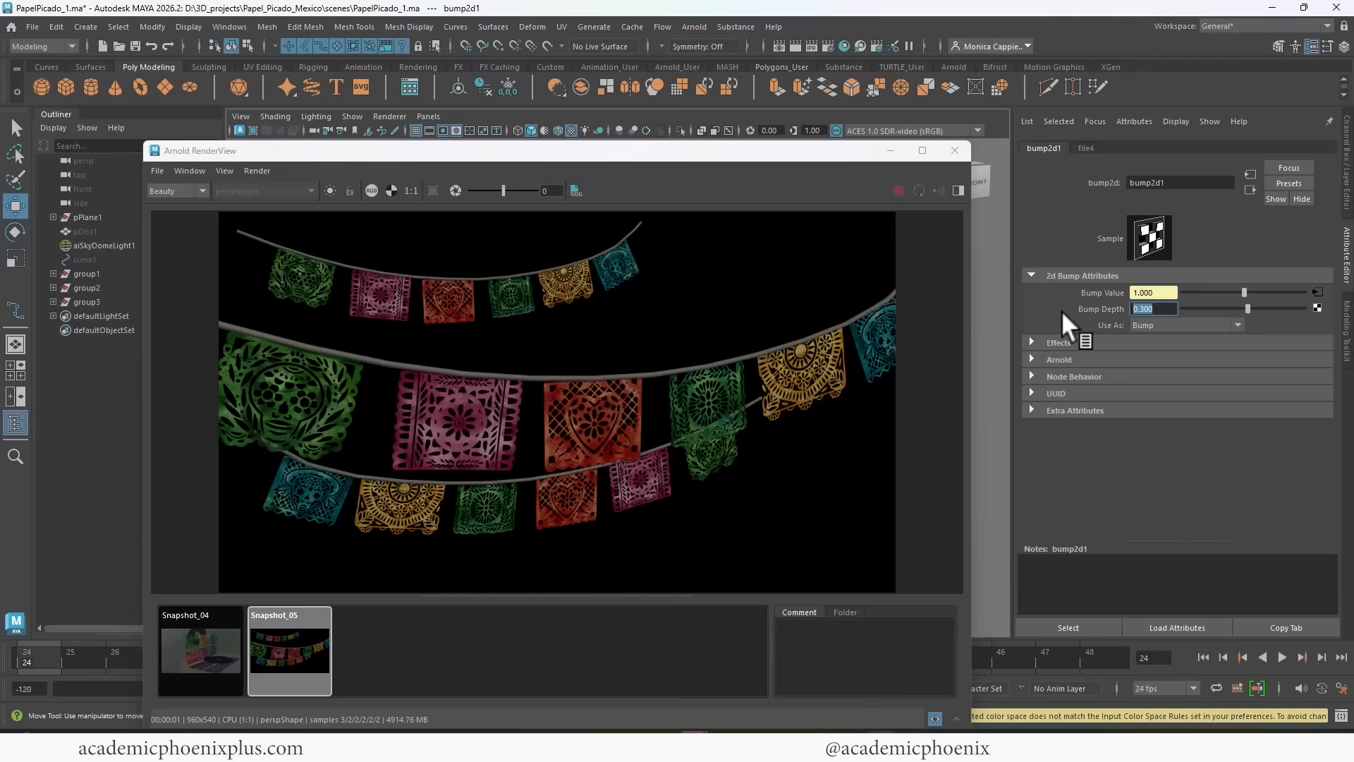
type("1")
key("Return")
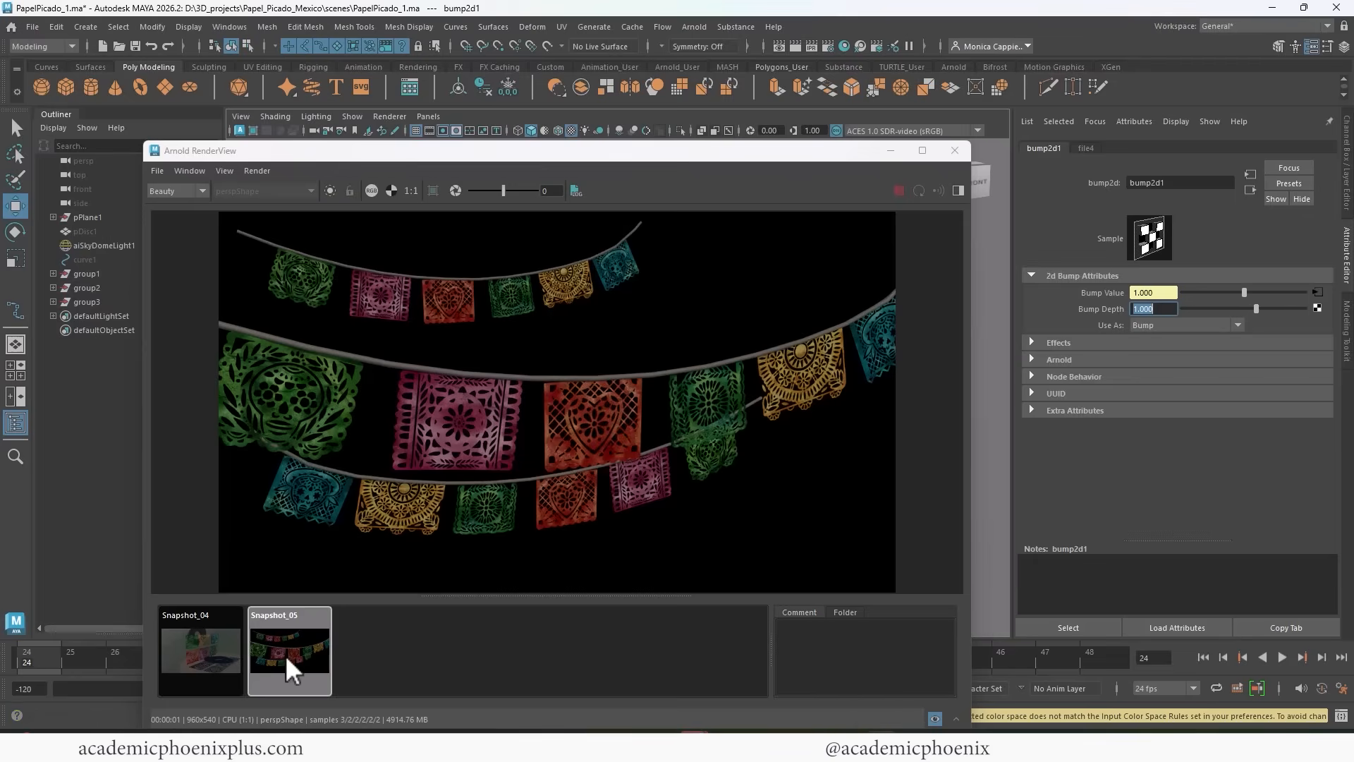
left_click(289, 654)
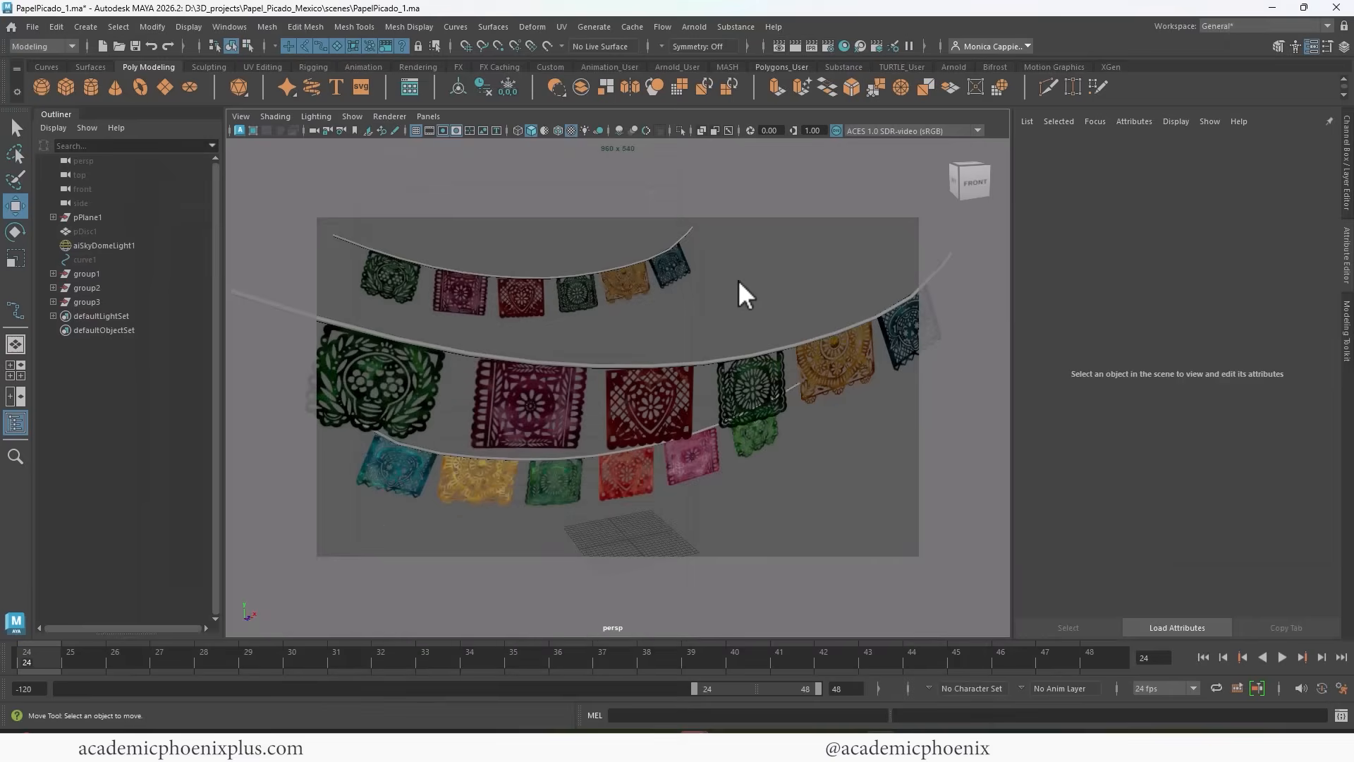
Enable depth of field in the persp camera's Arnold attributes.
left_click(315, 129)
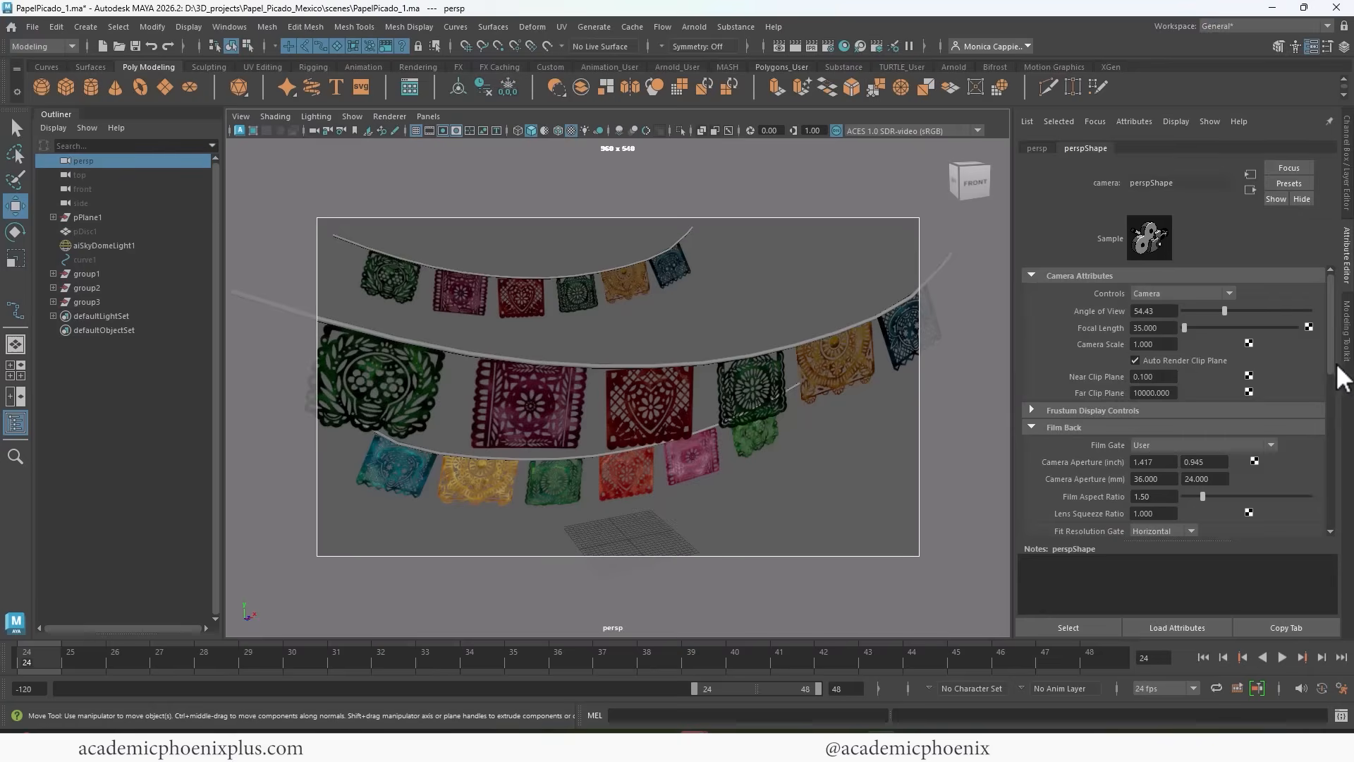
scroll(1317, 438, "down", 10)
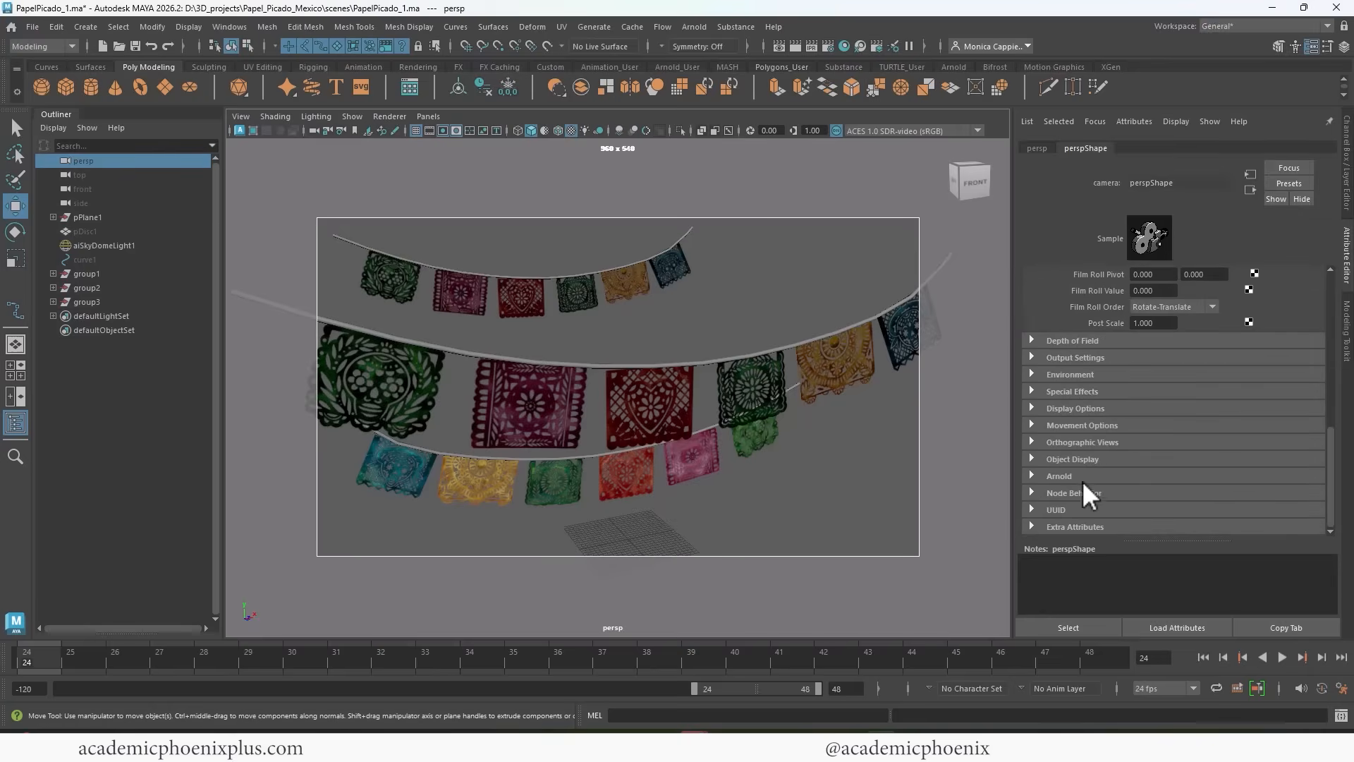
left_click(1082, 479)
left_click_drag(1330, 405, 1331, 452)
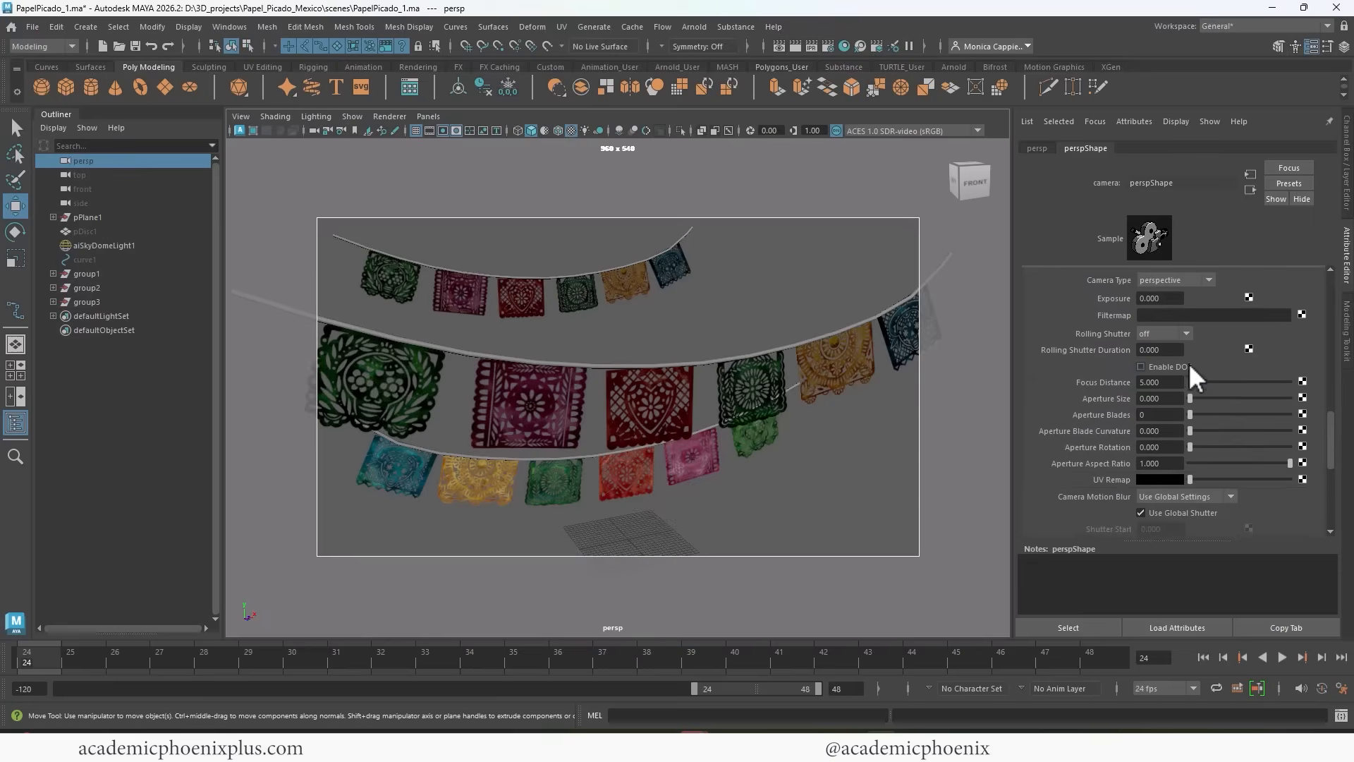
left_click(1186, 367)
Run a live Arnold render while setting the persp camera's Focus Distance to 20 and Aperture Size to 0.214.
left_click(794, 45)
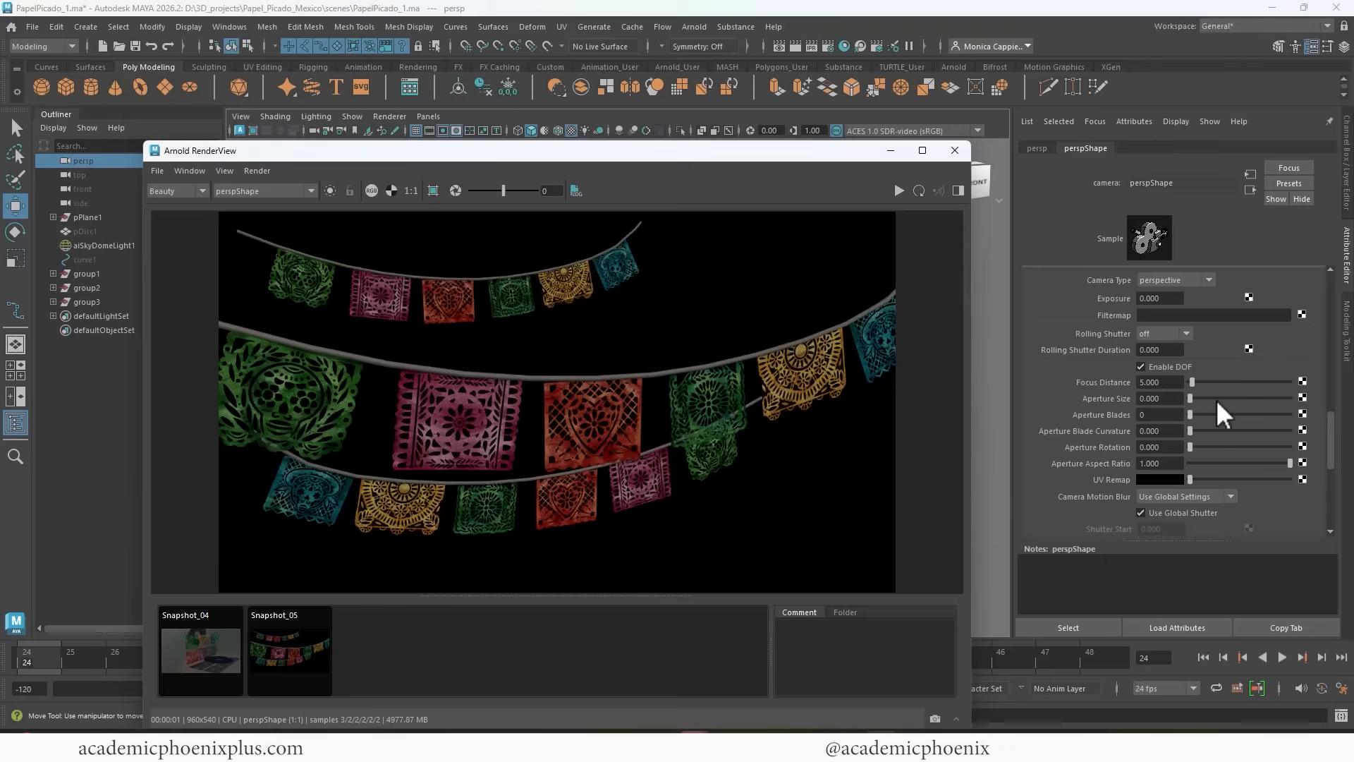
left_click_drag(1195, 397, 1226, 398)
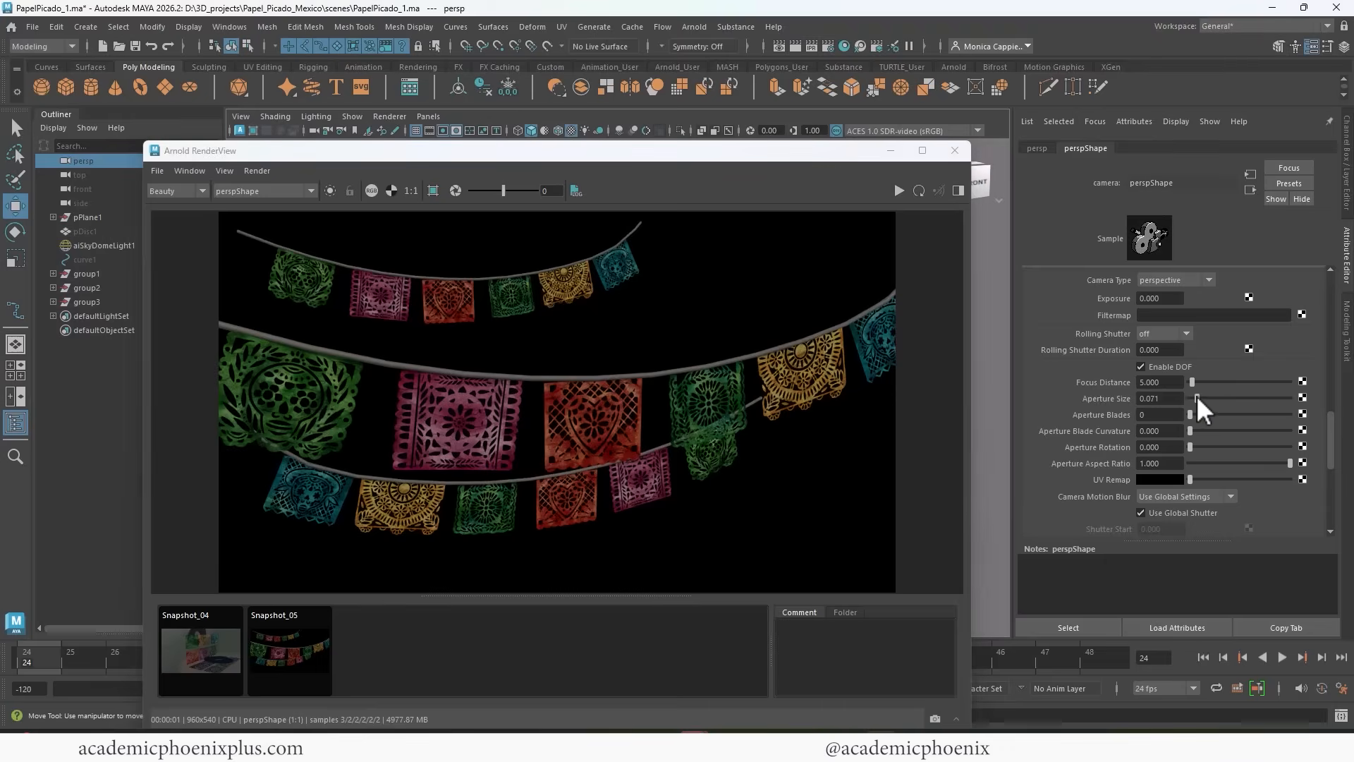
left_click(899, 191)
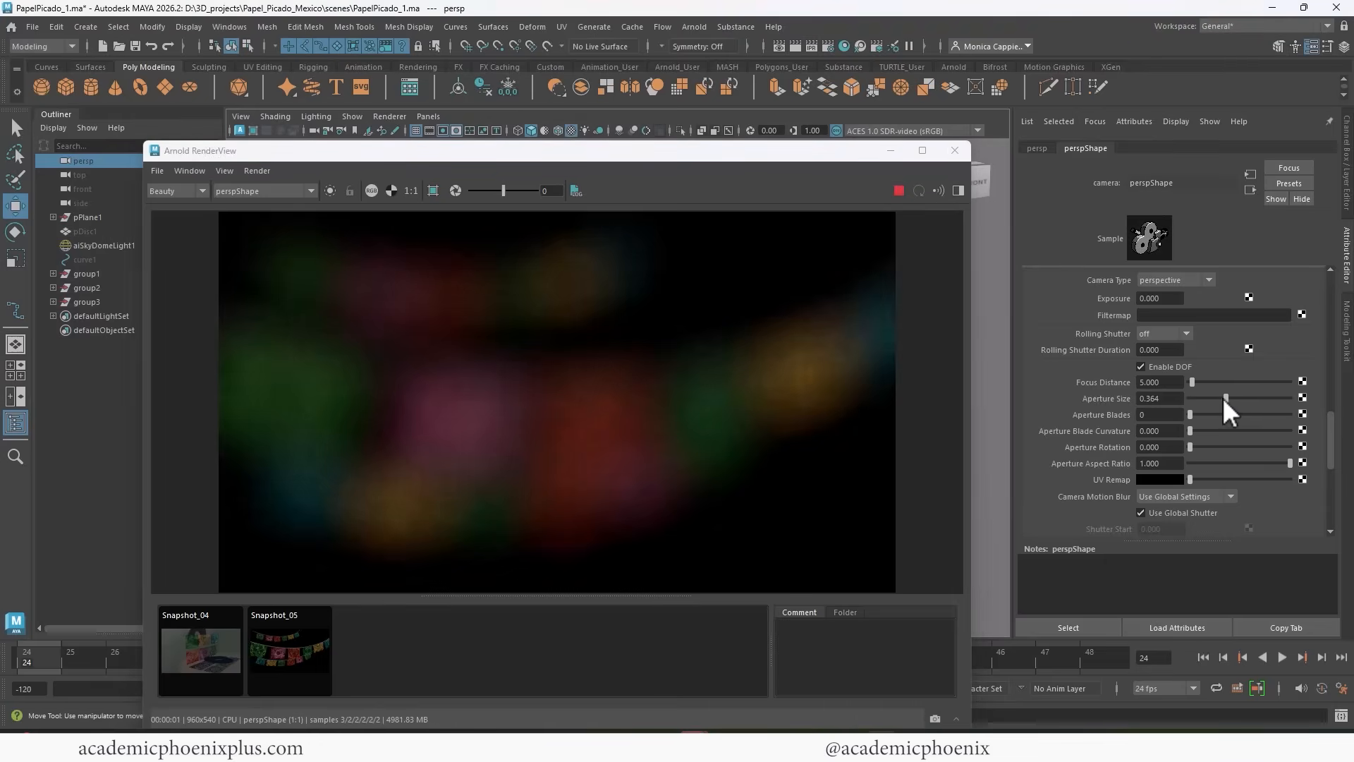
left_click_drag(1224, 398, 1200, 382)
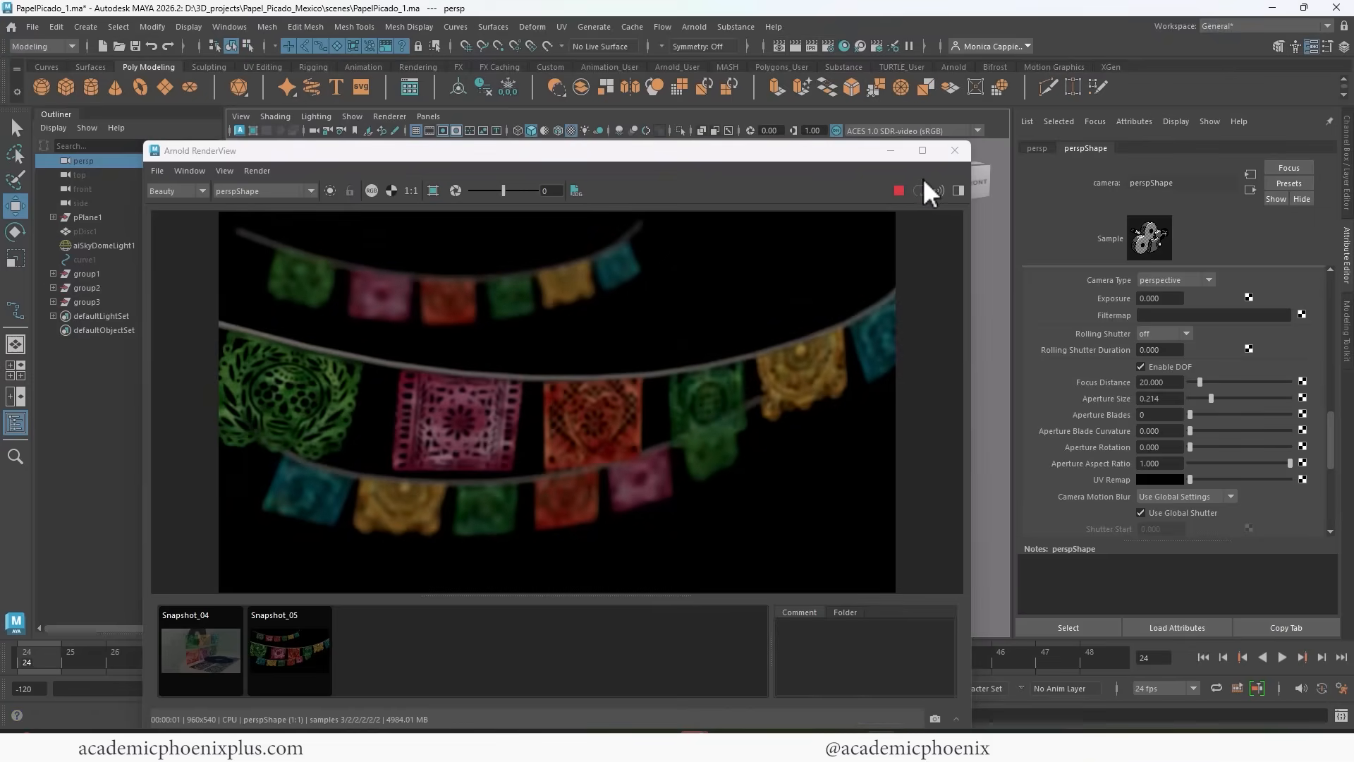
left_click(954, 150)
Show the Object Details heads-up display and select the front garland's magenta banner to read its distance from the camera.
left_click(232, 27)
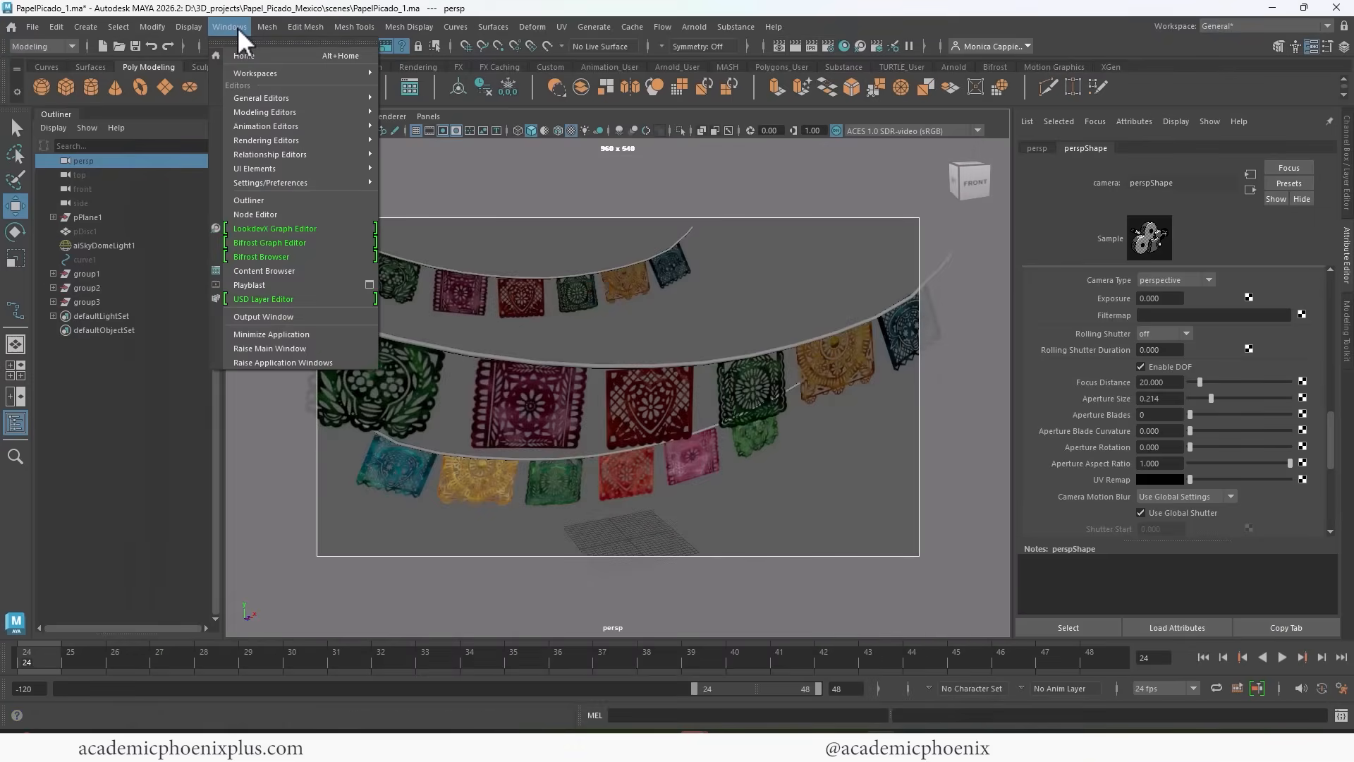
mouse_move(195, 31)
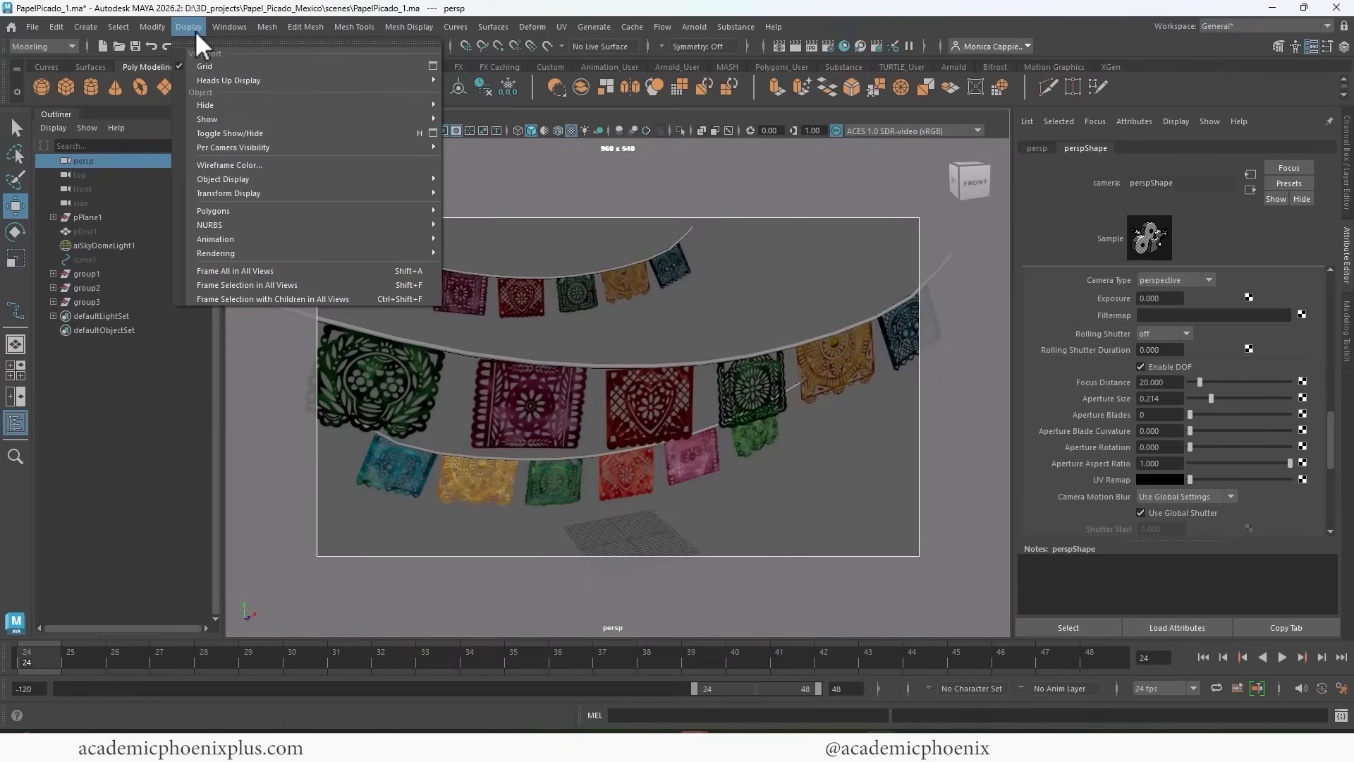
mouse_move(285, 80)
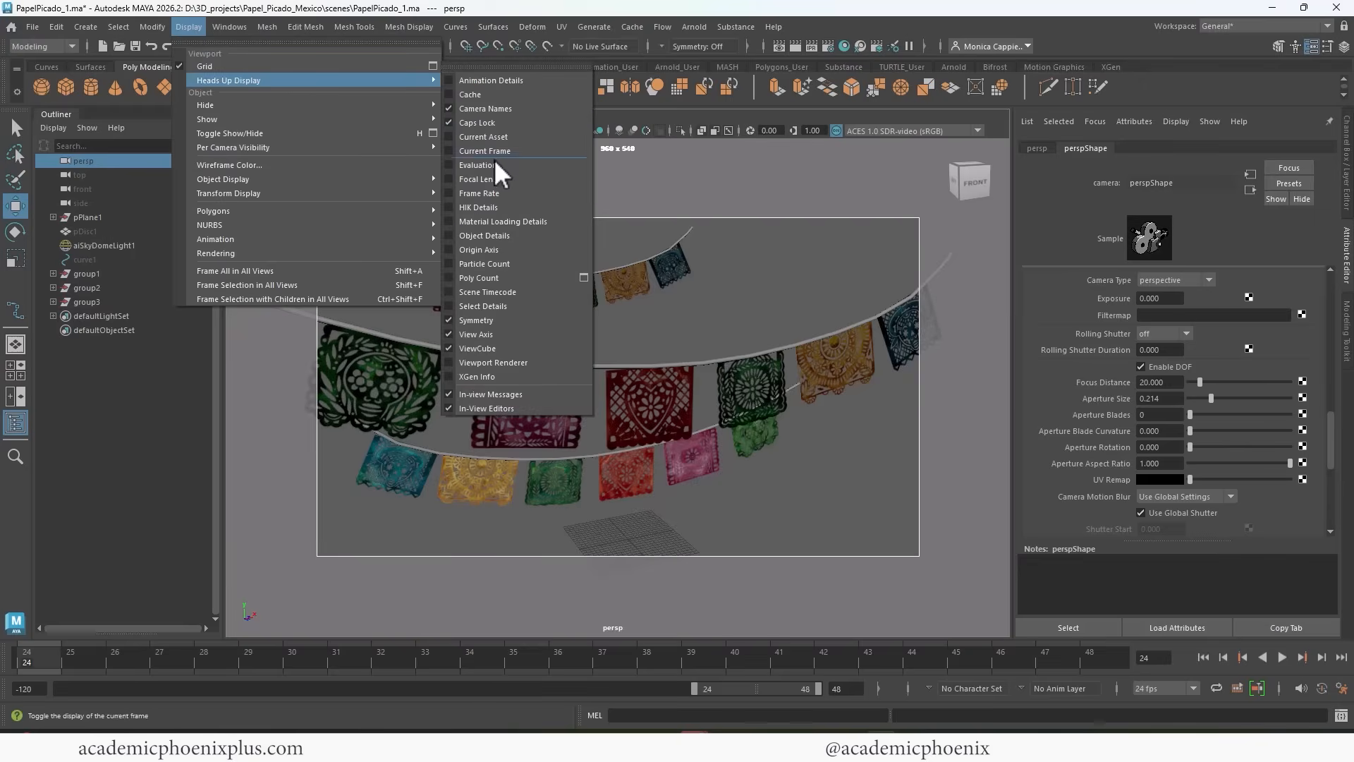
left_click(501, 235)
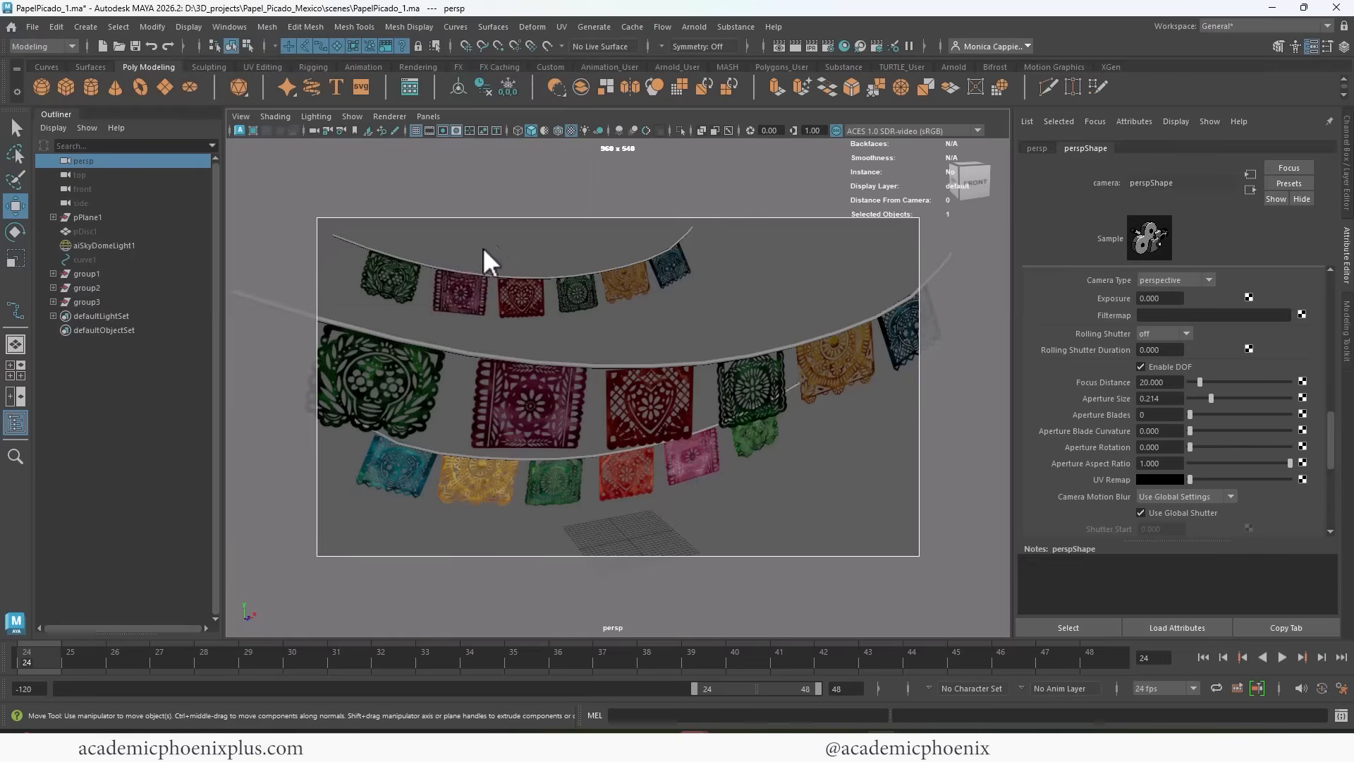
left_click(508, 397)
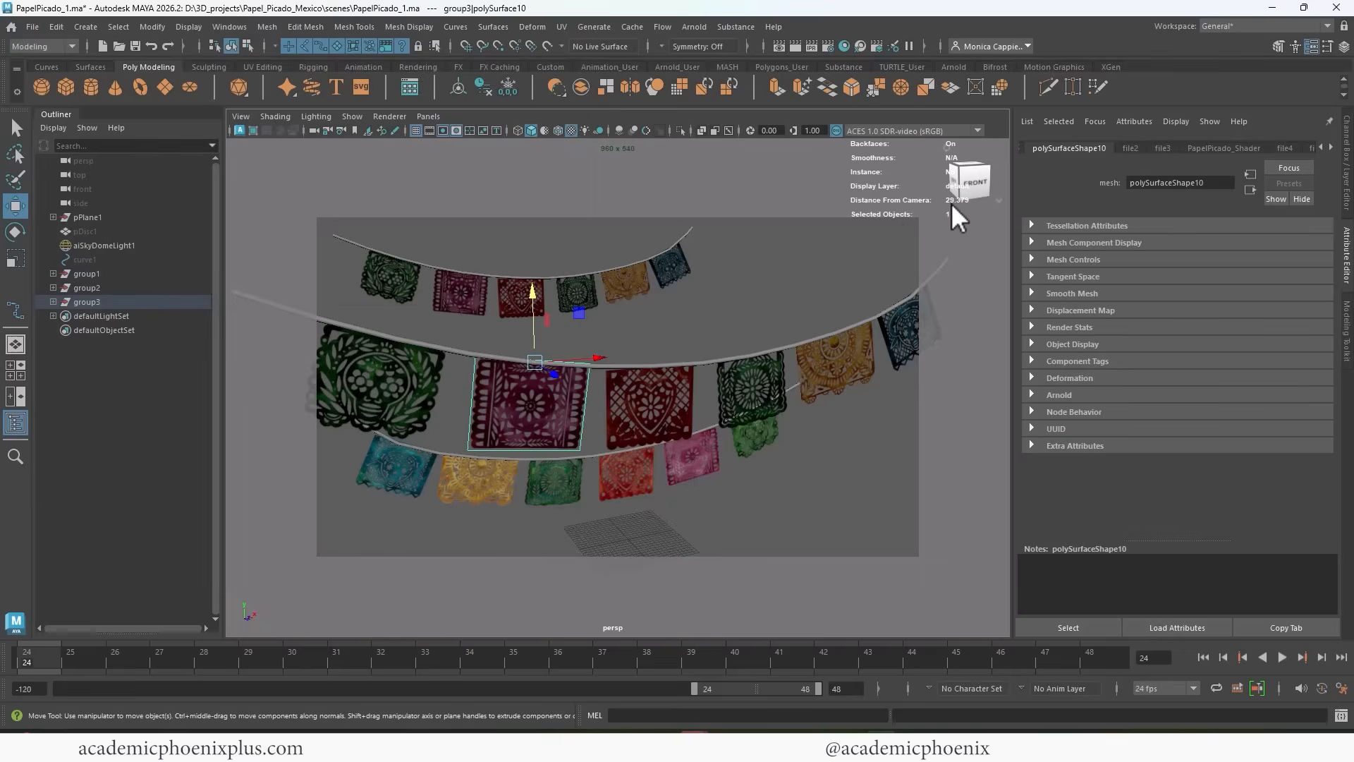
Set the persp camera's Focus Distance to match the magenta banner's distance from the camera, and render the frame.
left_click(315, 130)
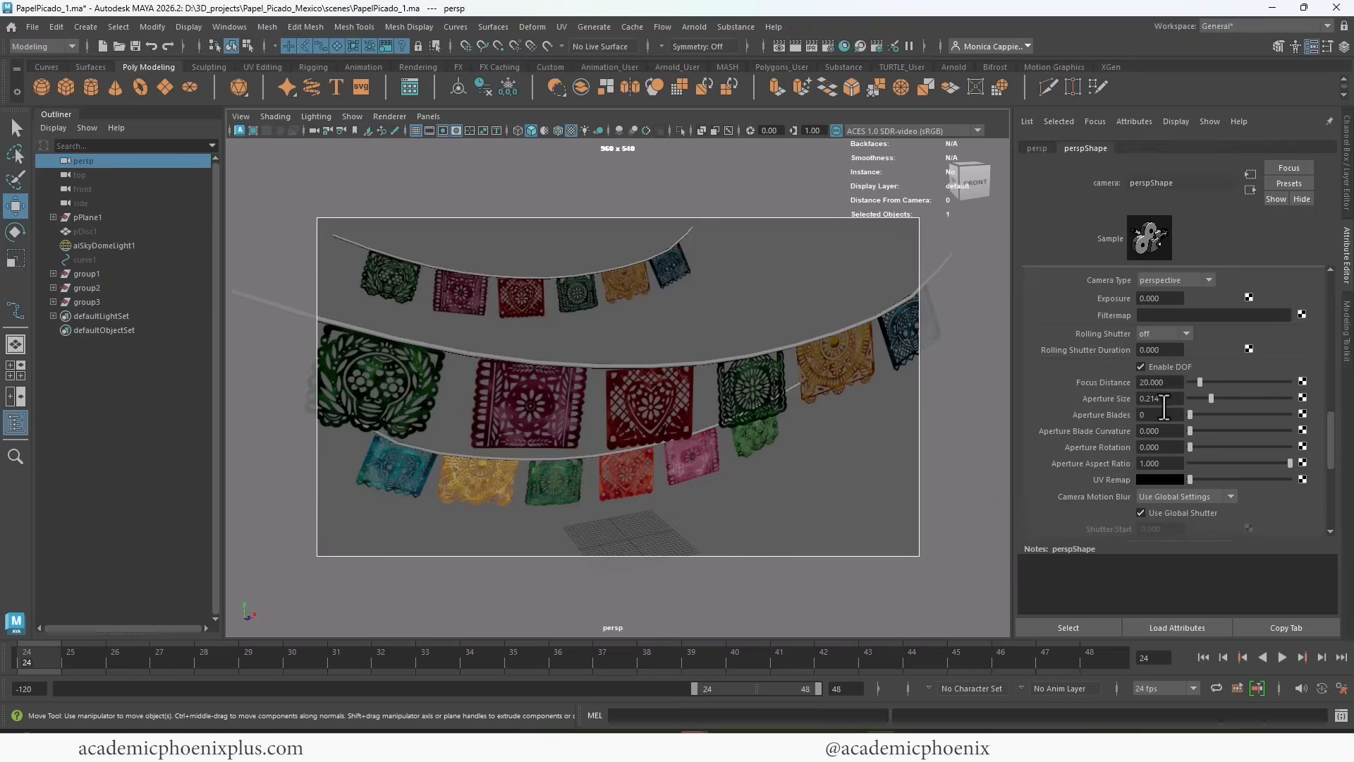
left_click_drag(1169, 382, 1095, 381)
key("ctrl+z")
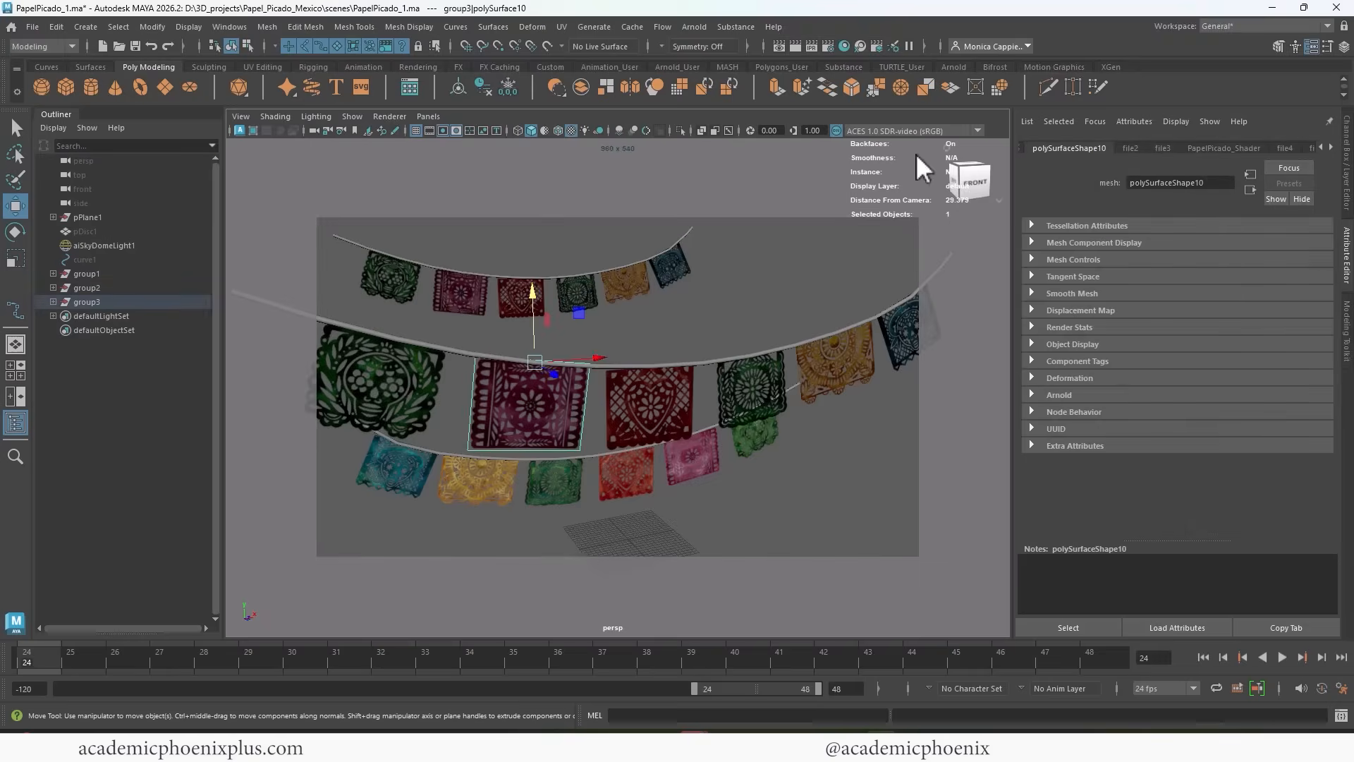
left_click(796, 46)
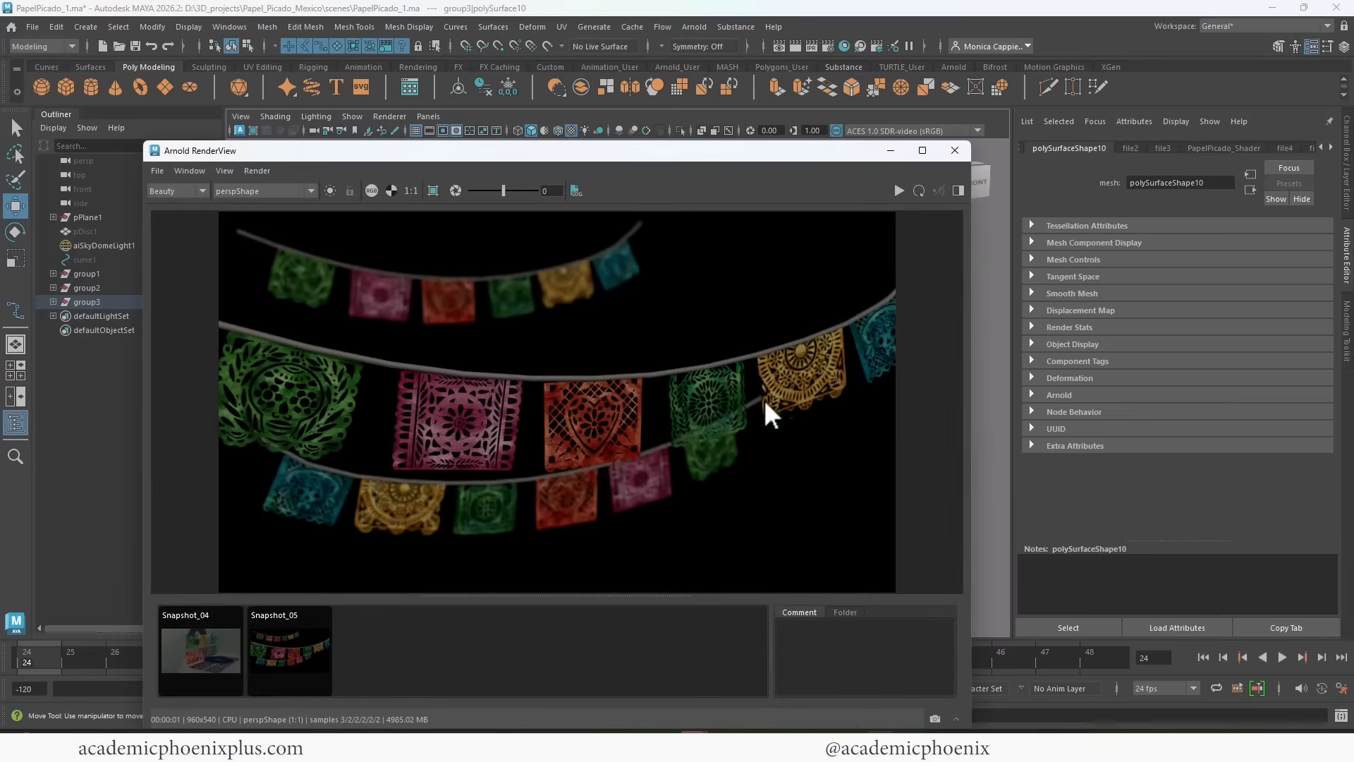
left_click(957, 154)
Duplicate the rear garland, group2, and push the copy back to Translate Y 3.276 and Z -85.284.
left_click(103, 287)
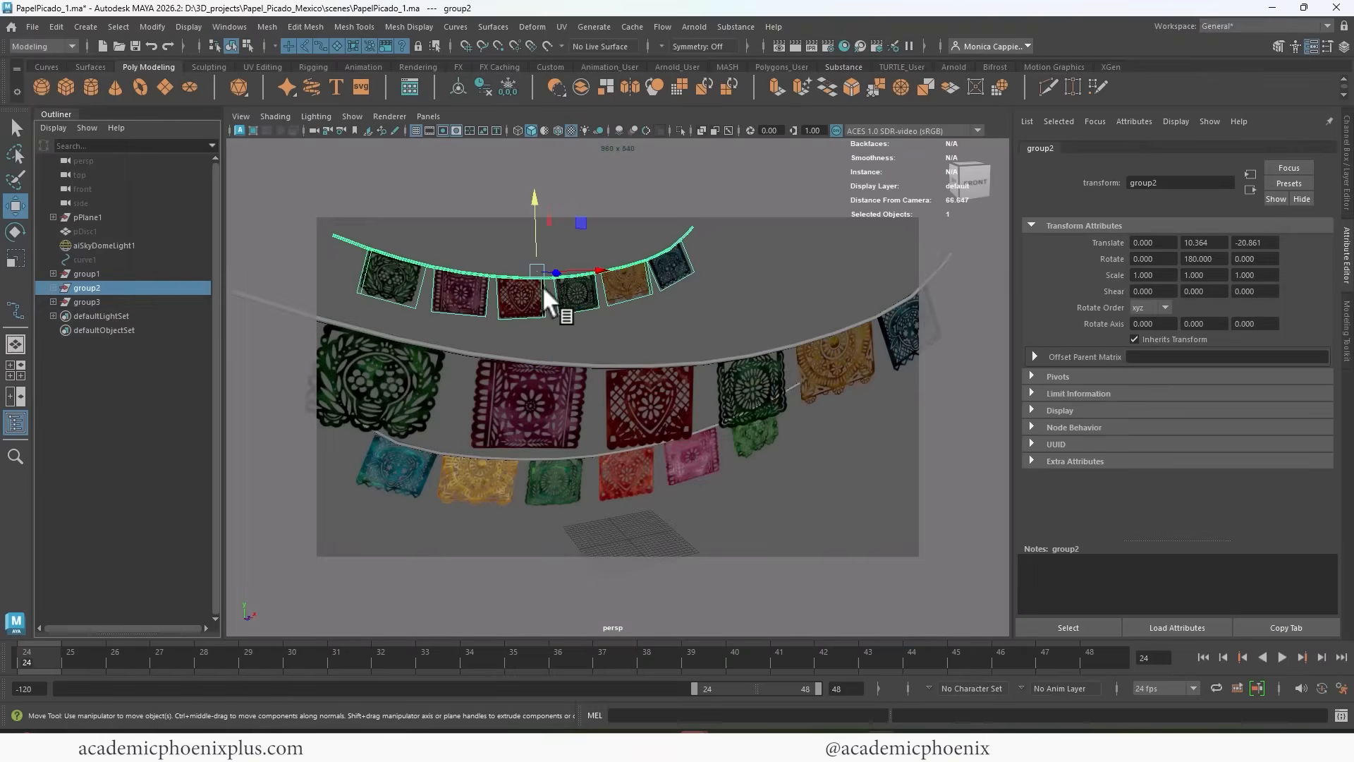
key("ctrl+d")
left_click_drag(535, 212, 465, 267)
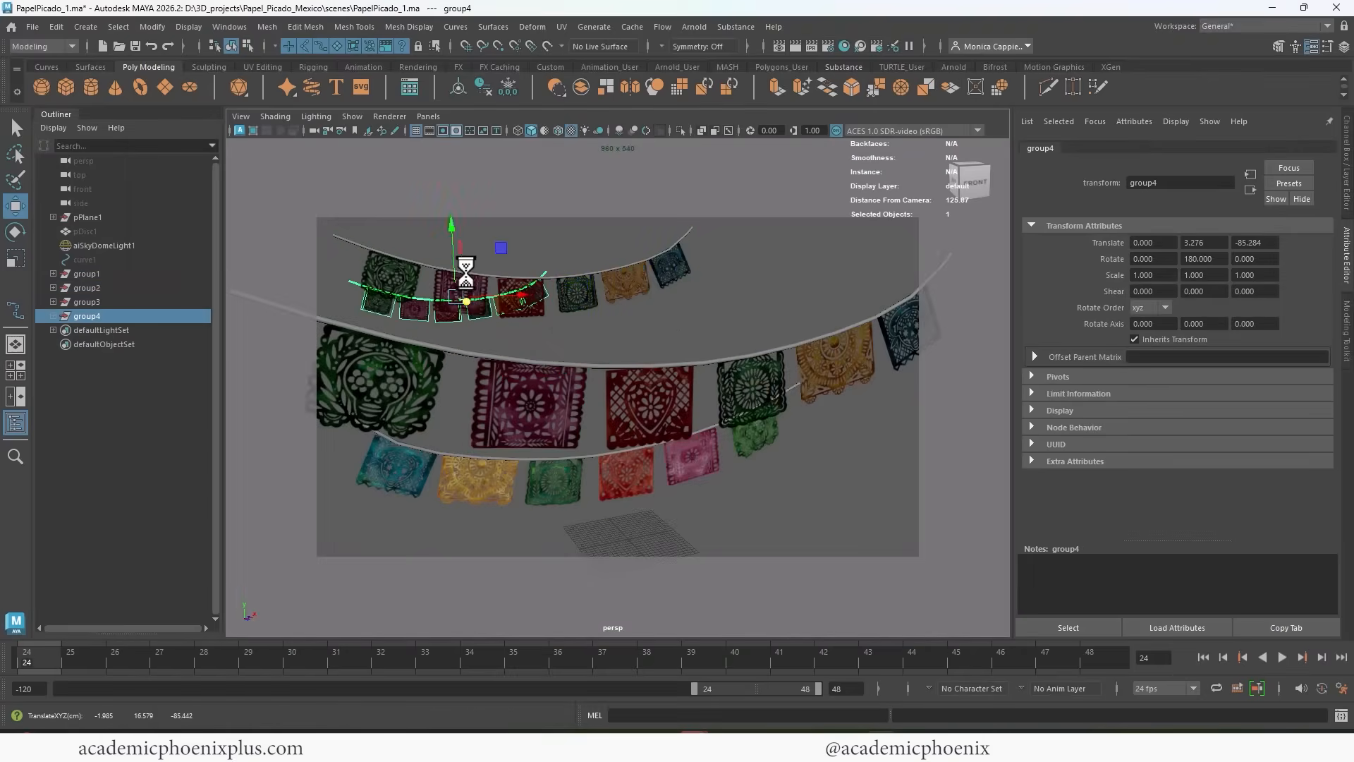
left_click(452, 227)
left_click(471, 223)
Scale the new rear garland uniformly to 1.213 and lower it to Translate Y 0.683.
key("r")
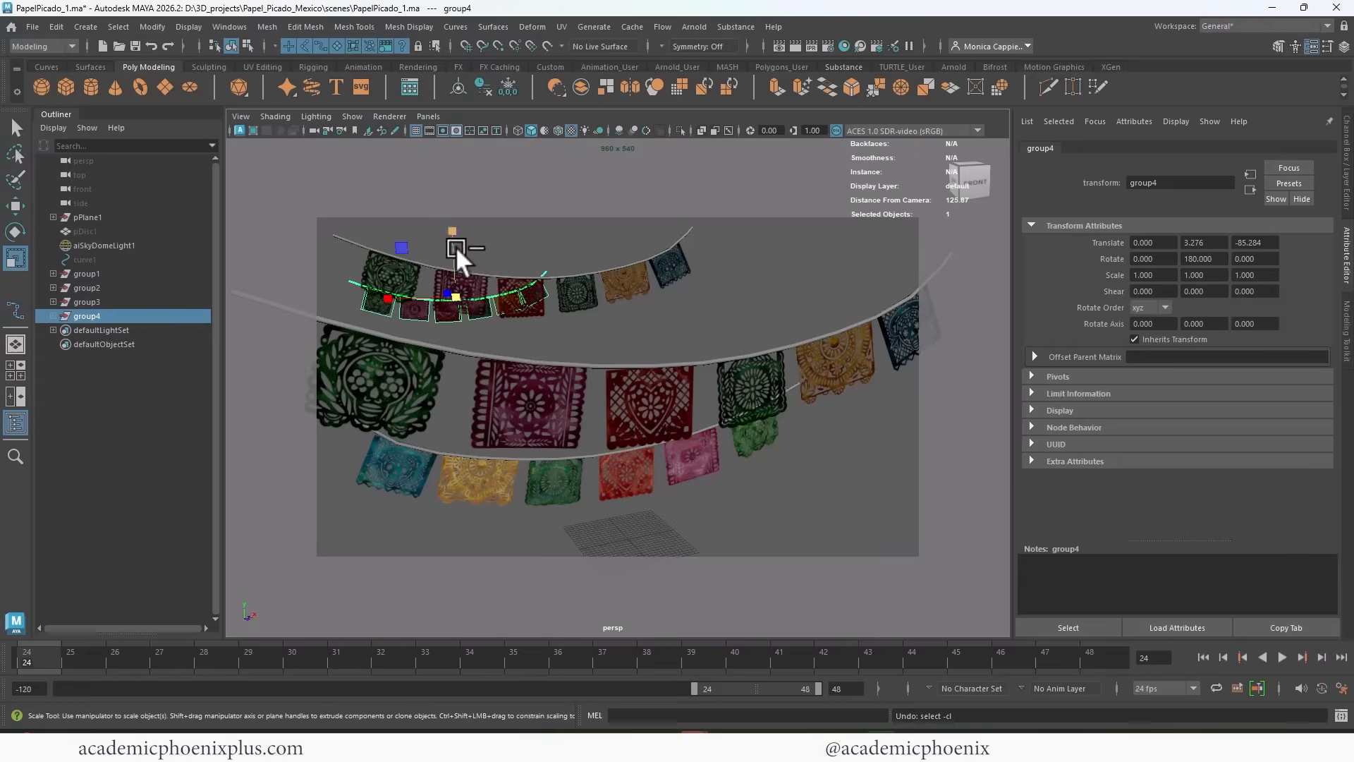
left_click_drag(456, 297, 478, 284)
key("w")
left_click_drag(451, 222, 453, 240)
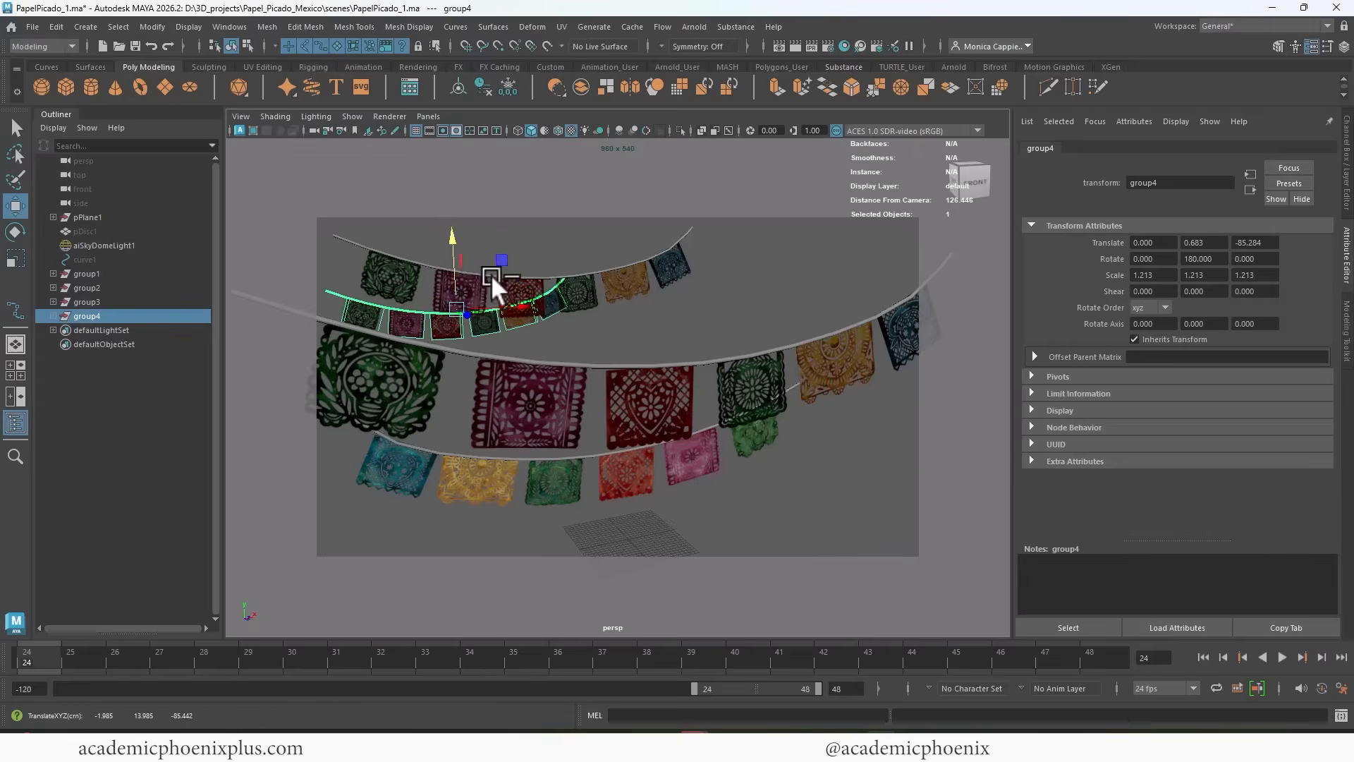
Move the lower front garland, group1, back to Translate Z -1.706 and render the frame.
left_click(563, 457)
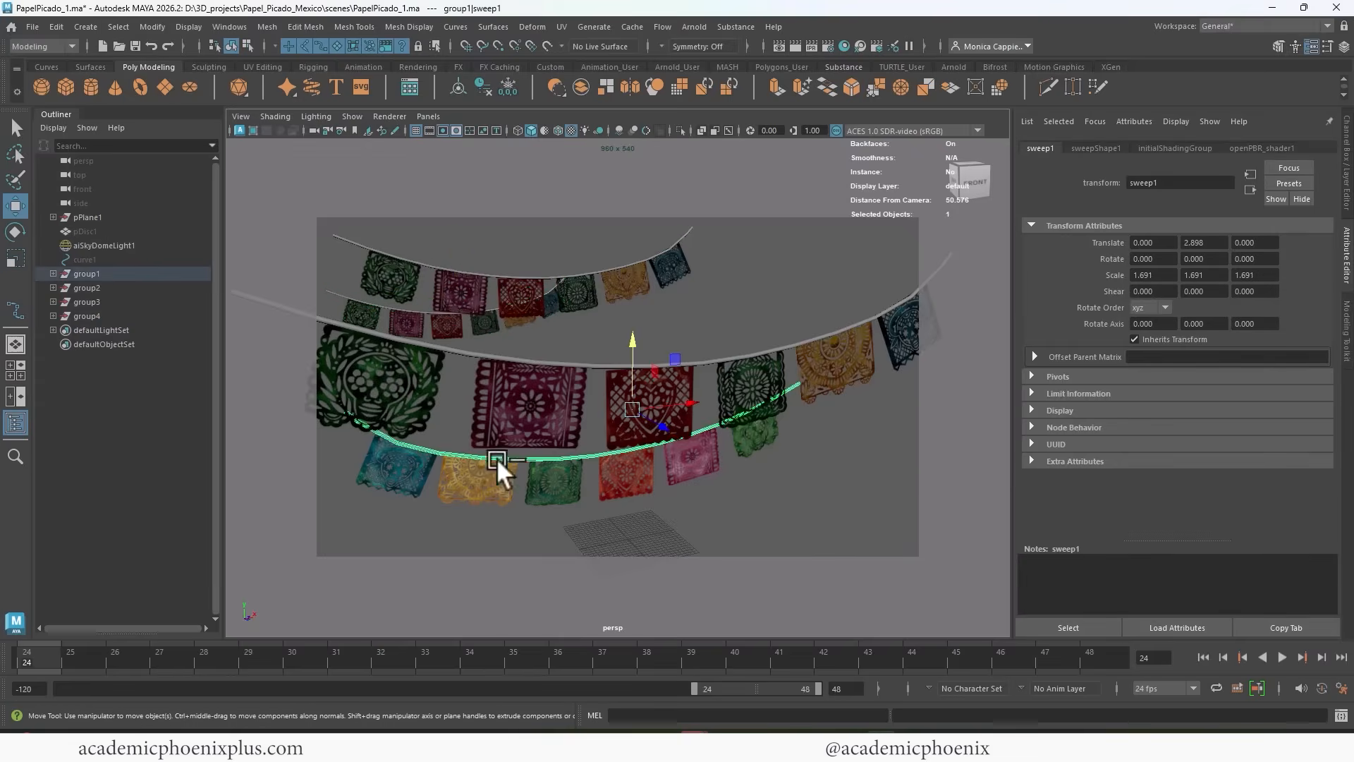
left_click_drag(633, 462, 614, 461)
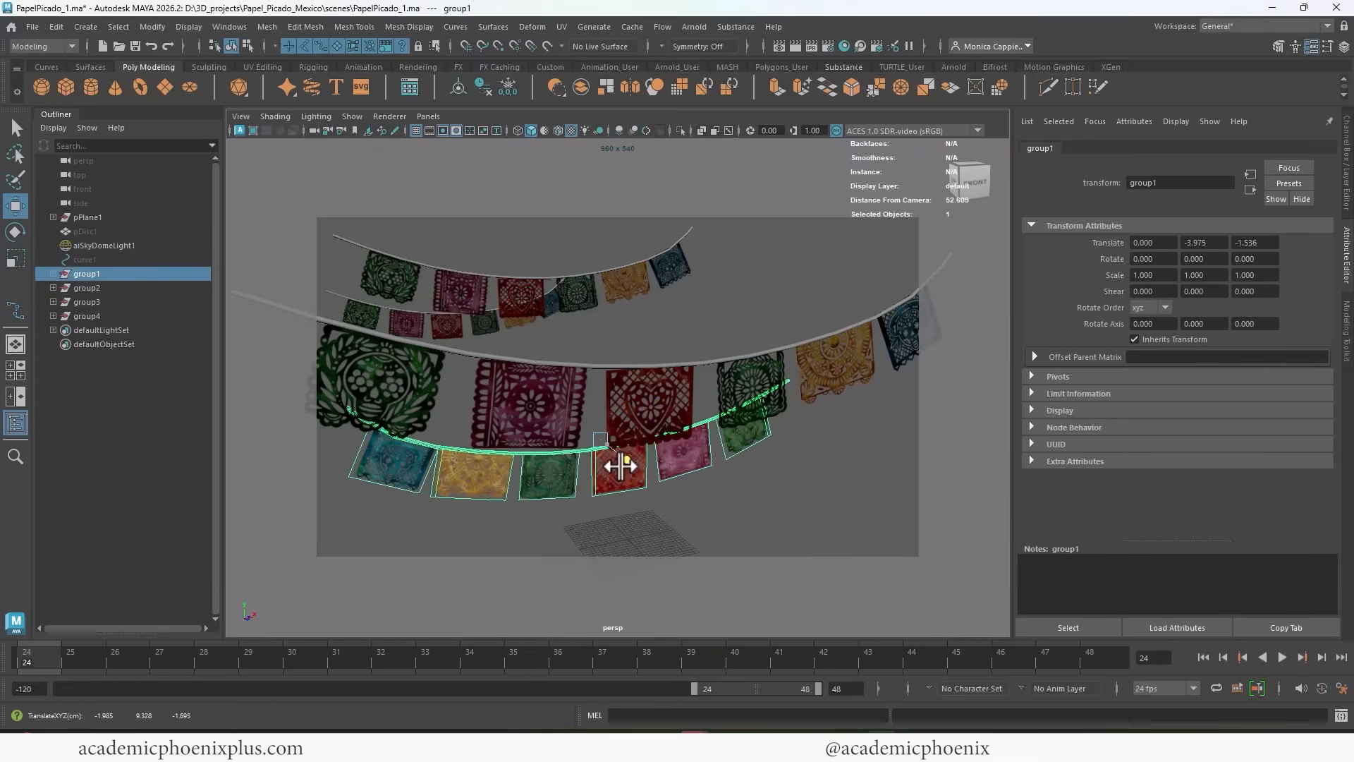
left_click(796, 48)
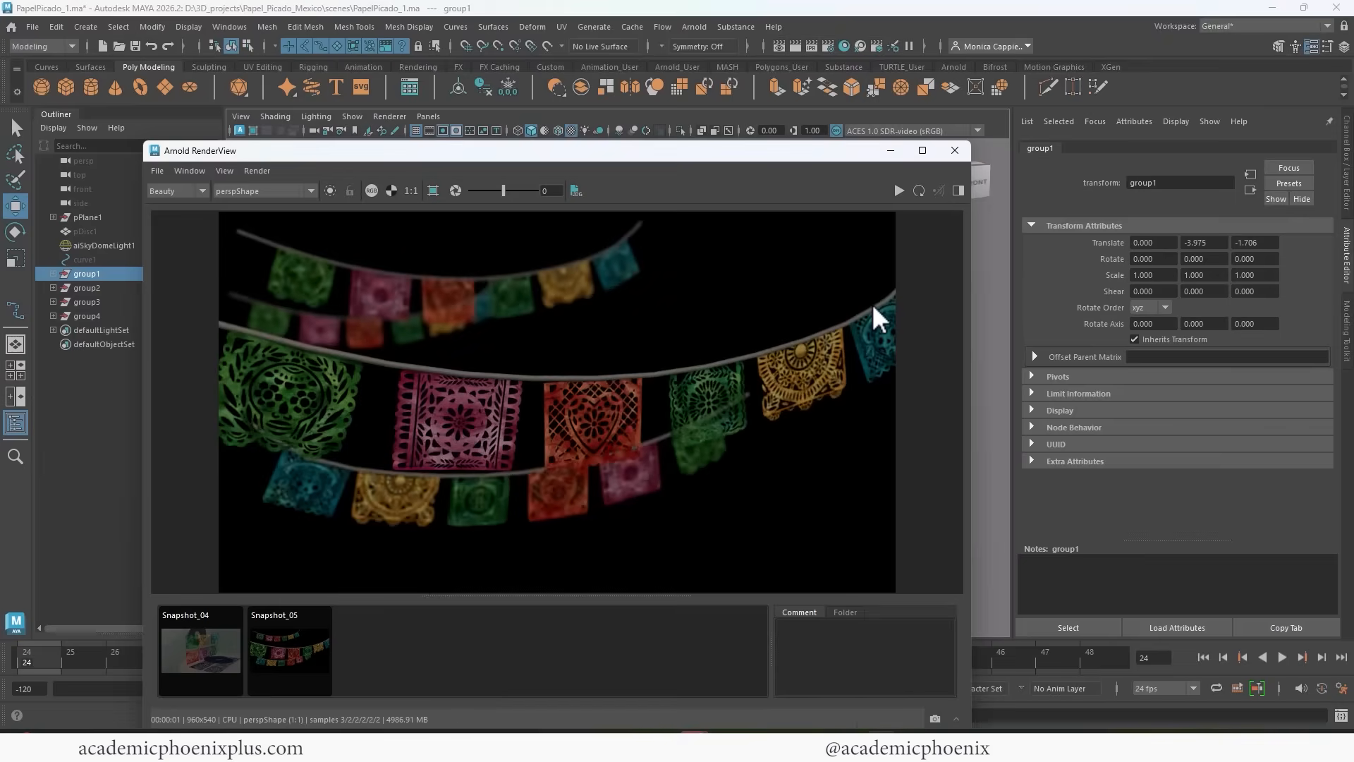
Reduce the persp camera's Aperture Size to 0.143 with the Arnold render running to soften the depth-of-field blur.
left_click(313, 131)
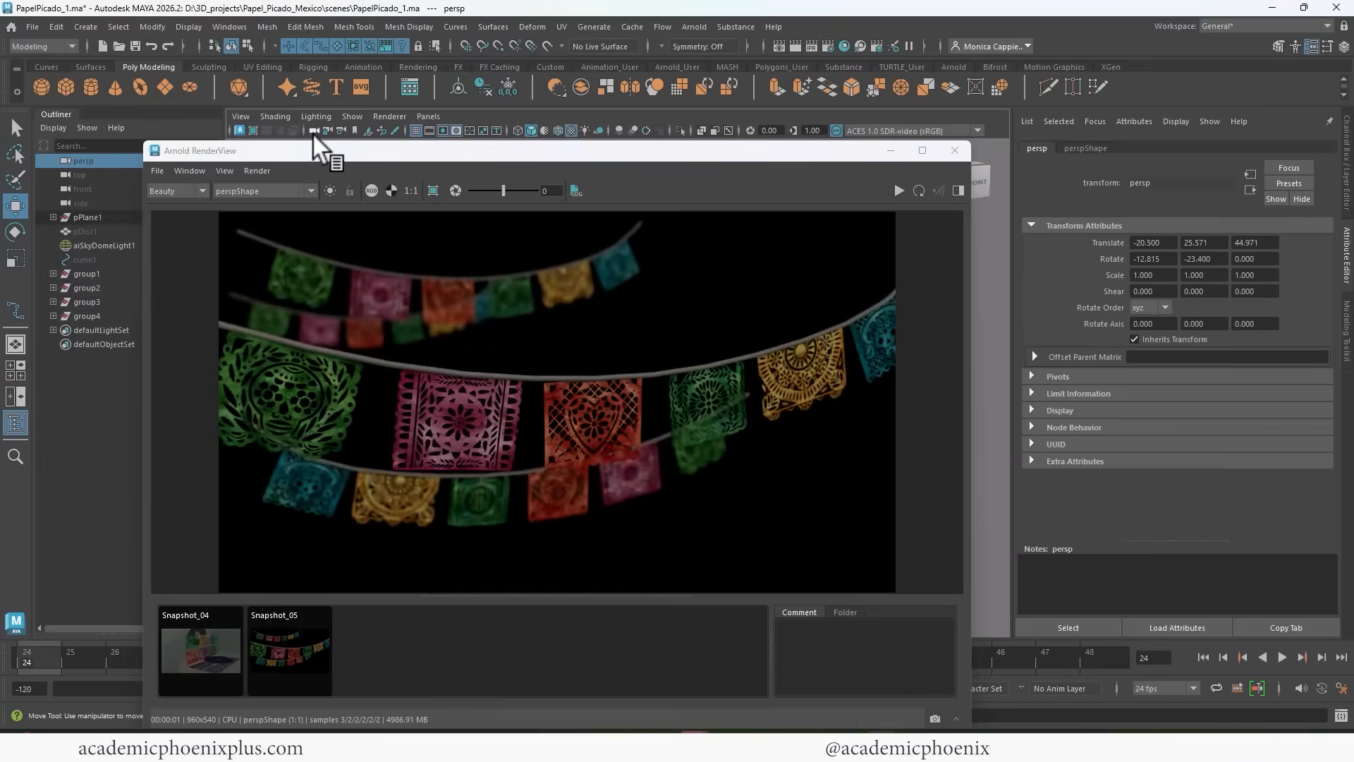
left_click(1097, 148)
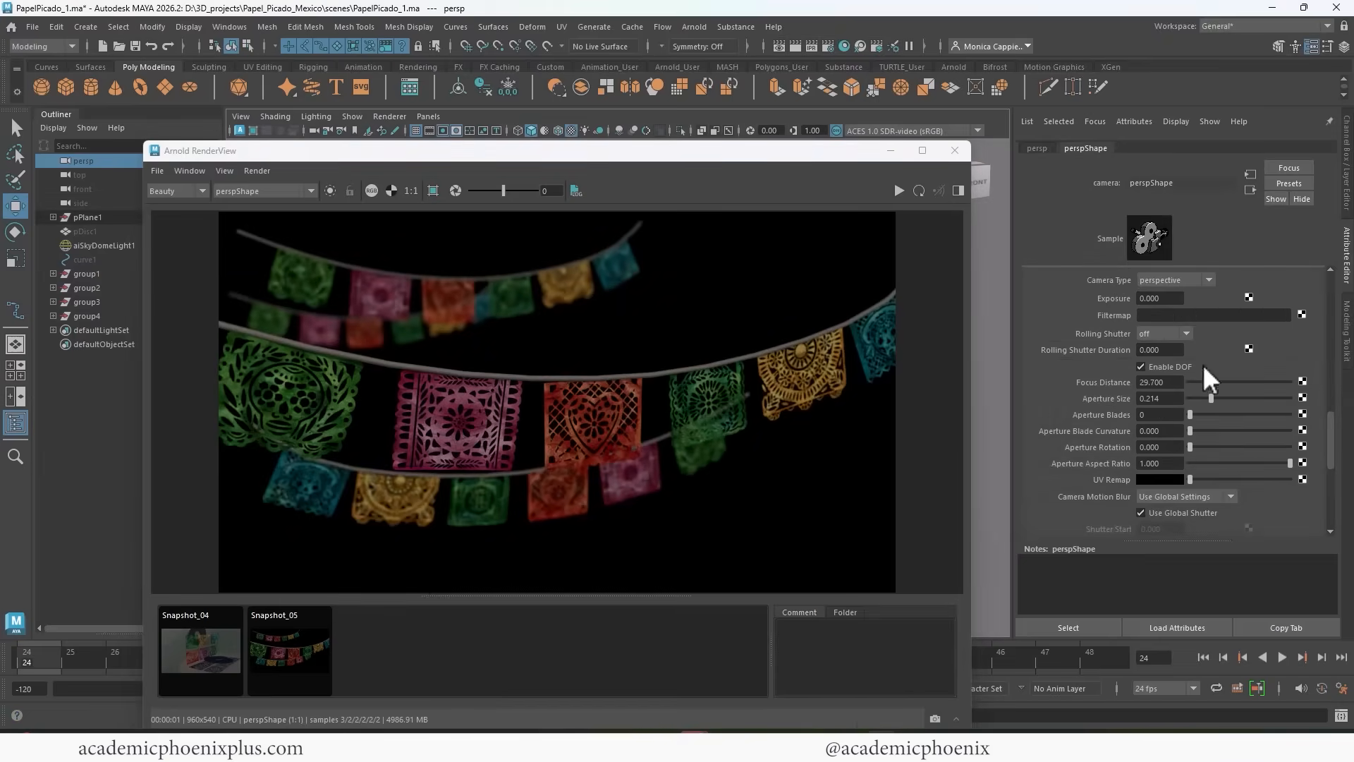
left_click(899, 191)
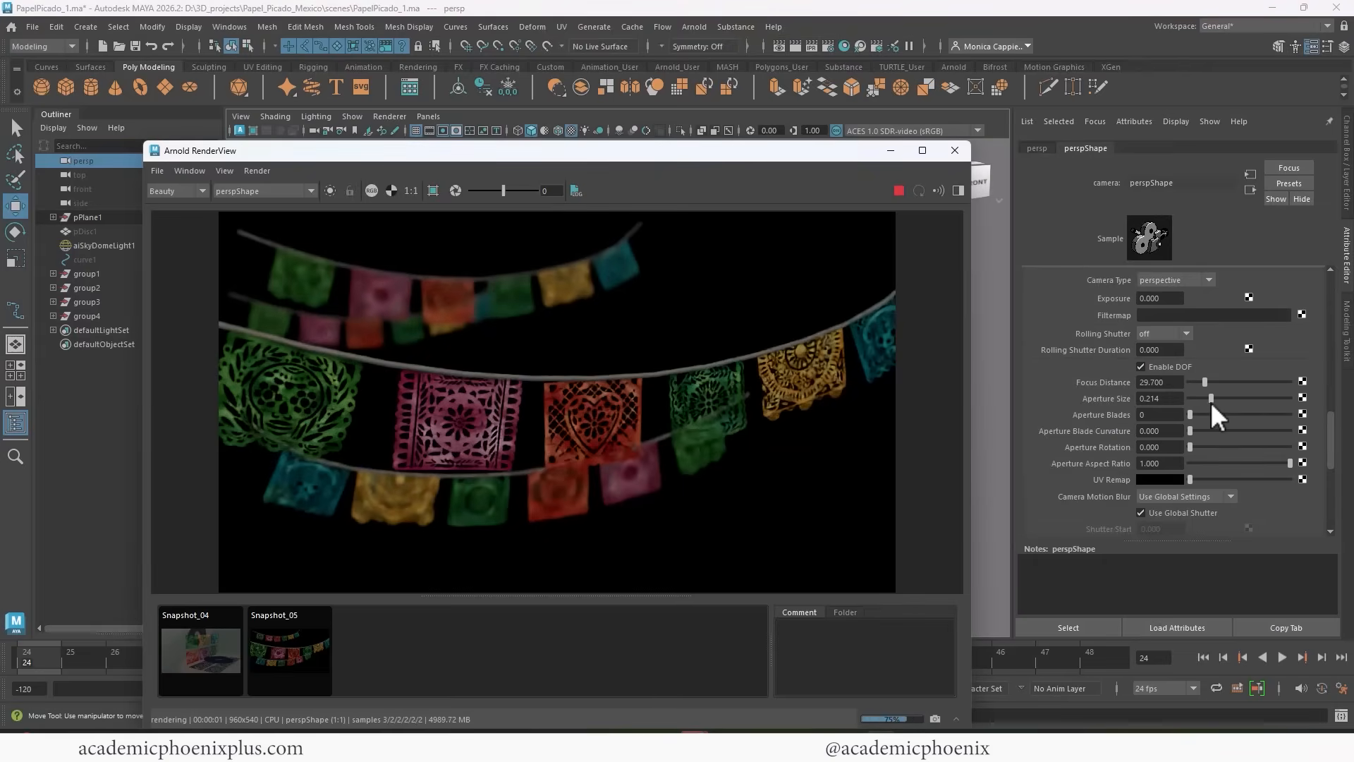
mouse_move(1213, 398)
left_mouse_down()
mouse_move(1224, 398)
mouse_move(1204, 399)
left_mouse_up()
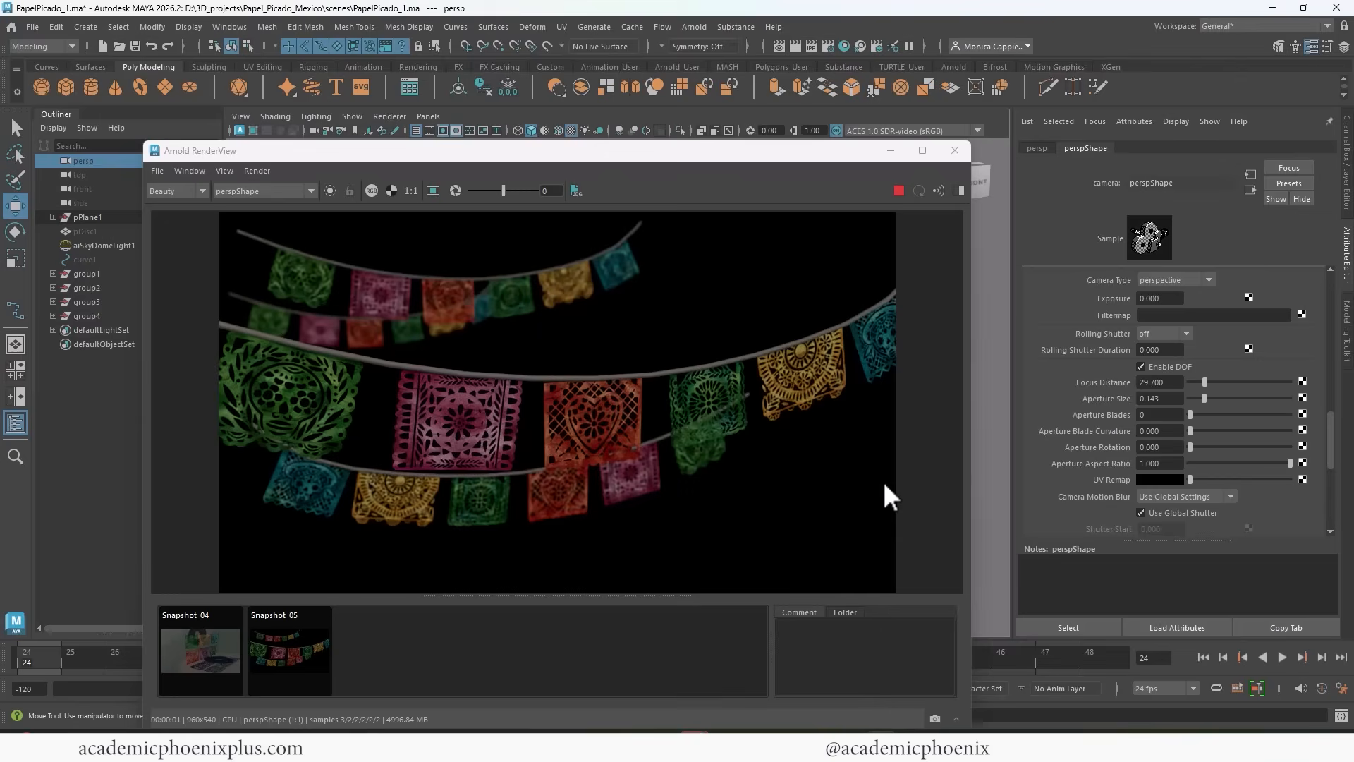
left_click_drag(685, 158, 716, 116)
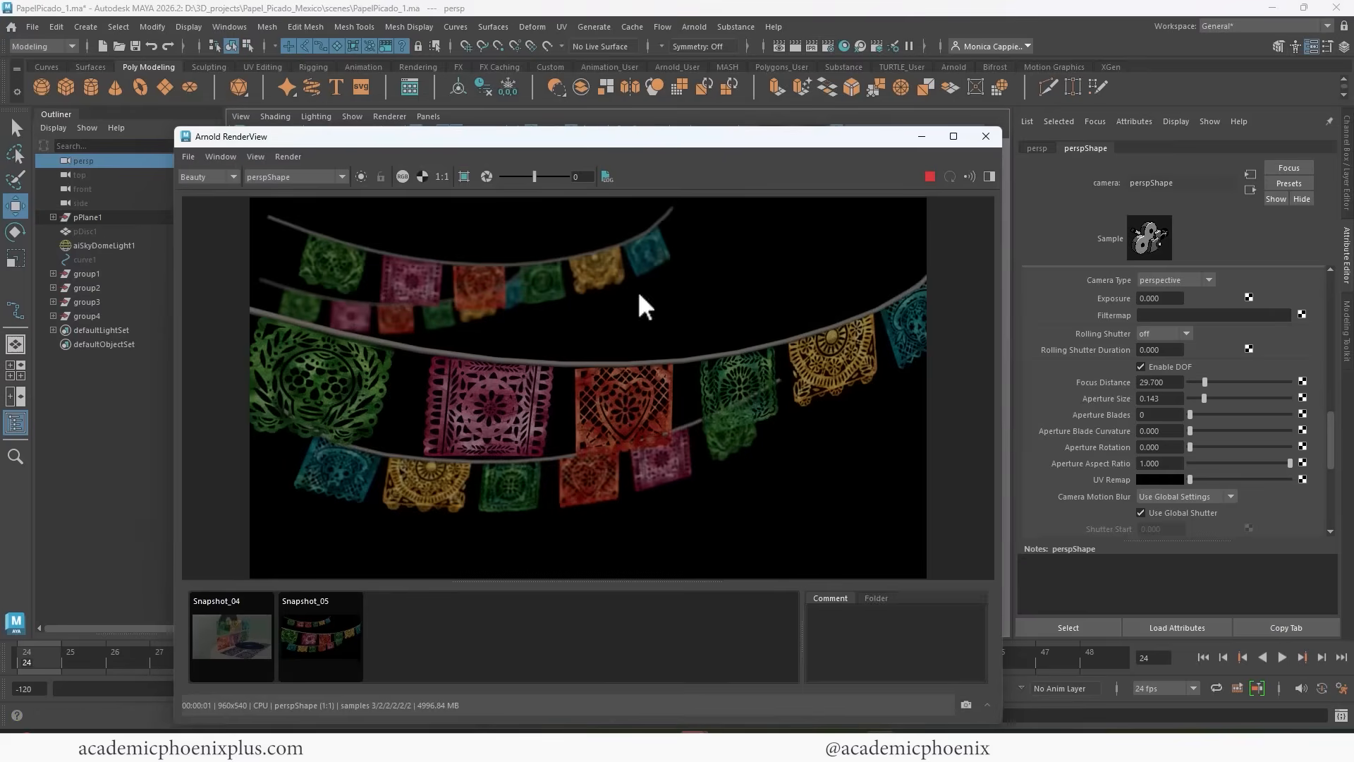
Switch to the Chrome browser and open the Downloads page of academicphoenixplus.com.
mouse_move(756, 747)
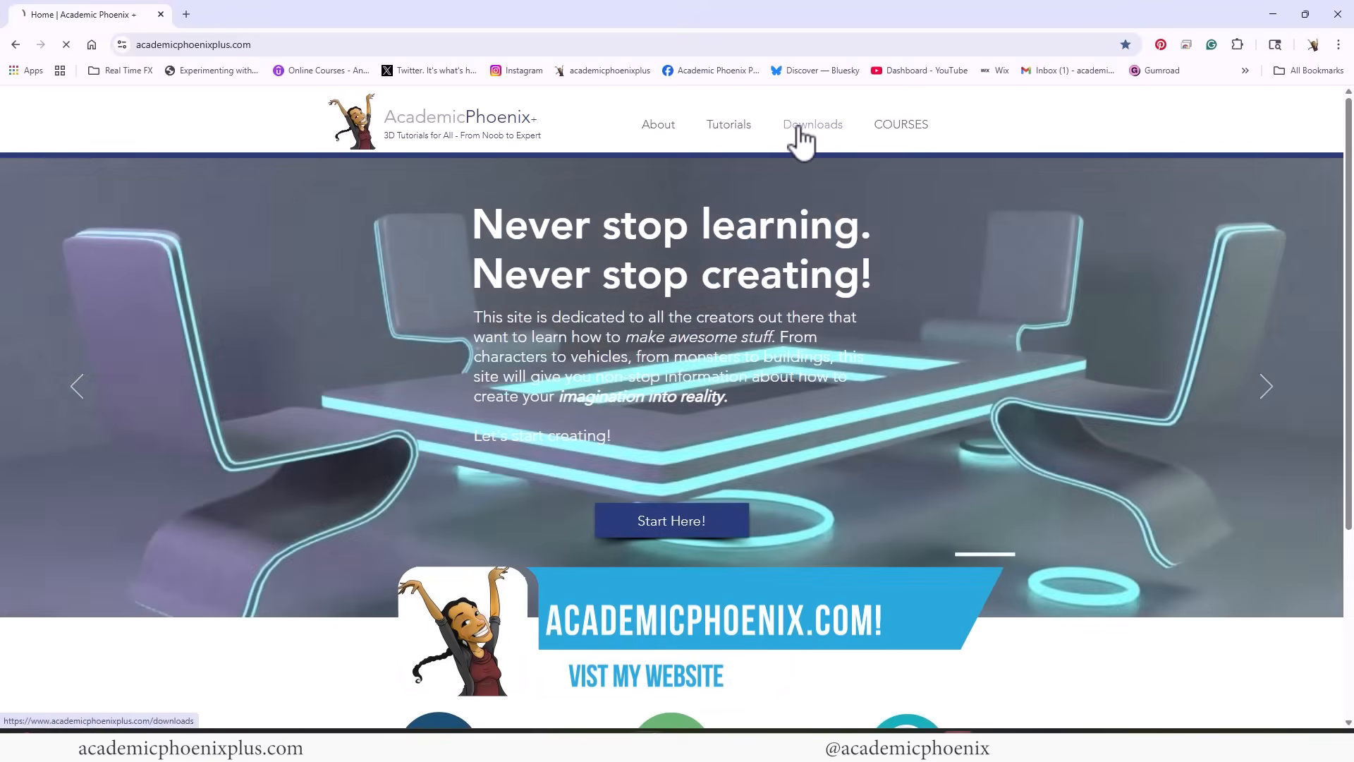
left_click(802, 134)
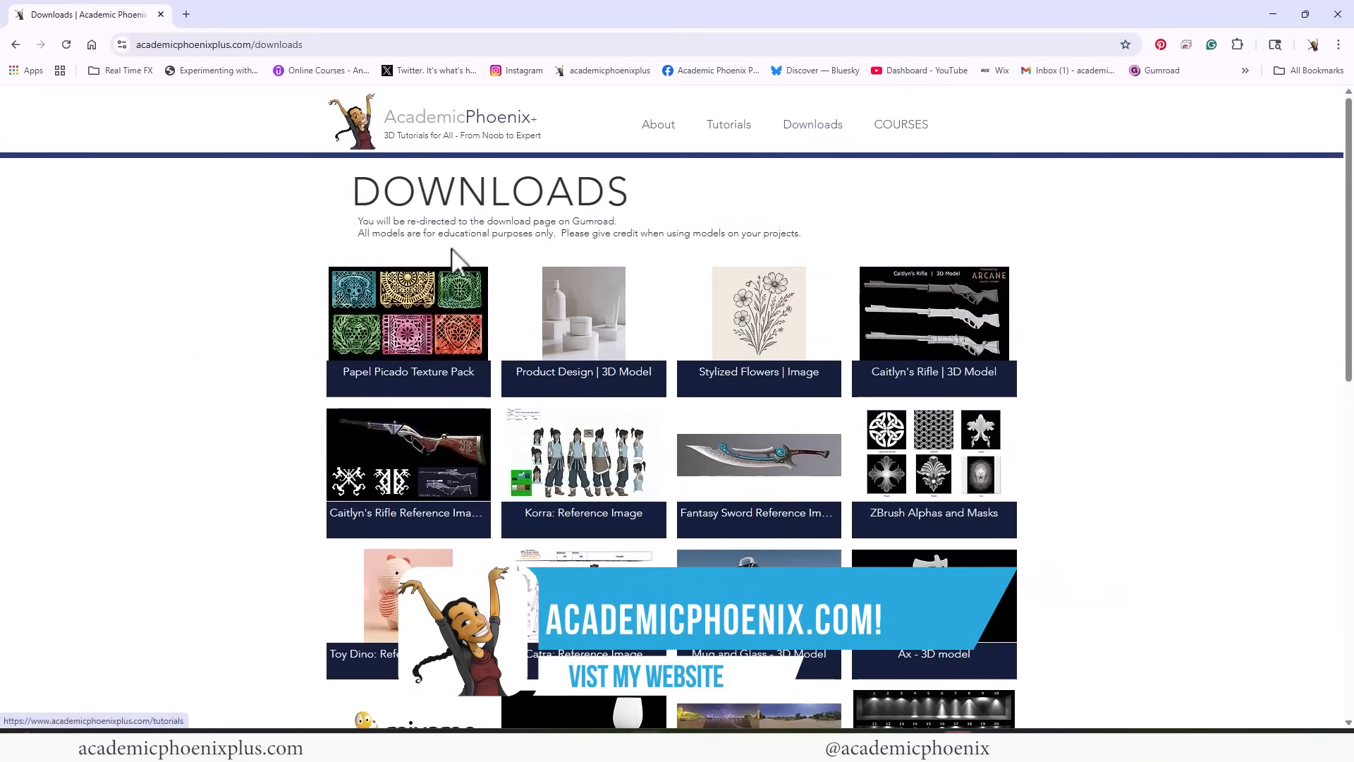